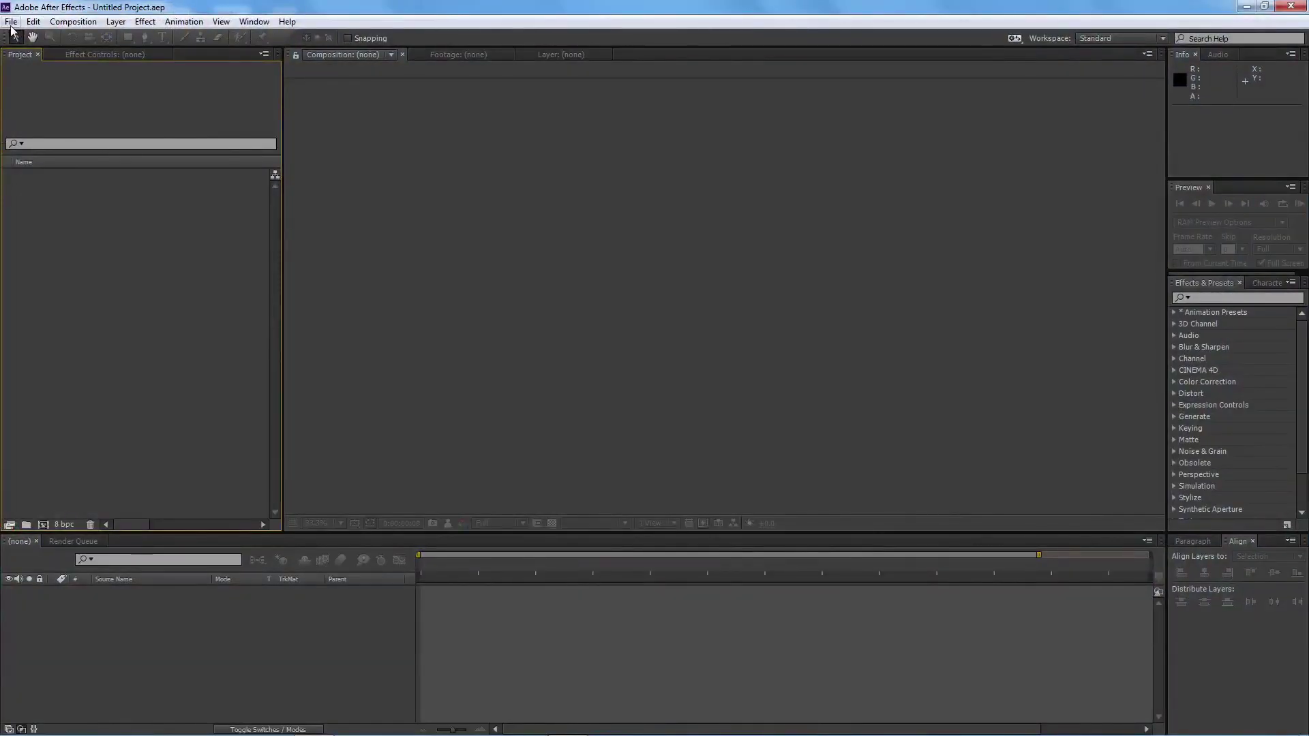
- Begin a new composition for the reception invitation card, giving it a name and width
left_click(11, 22)
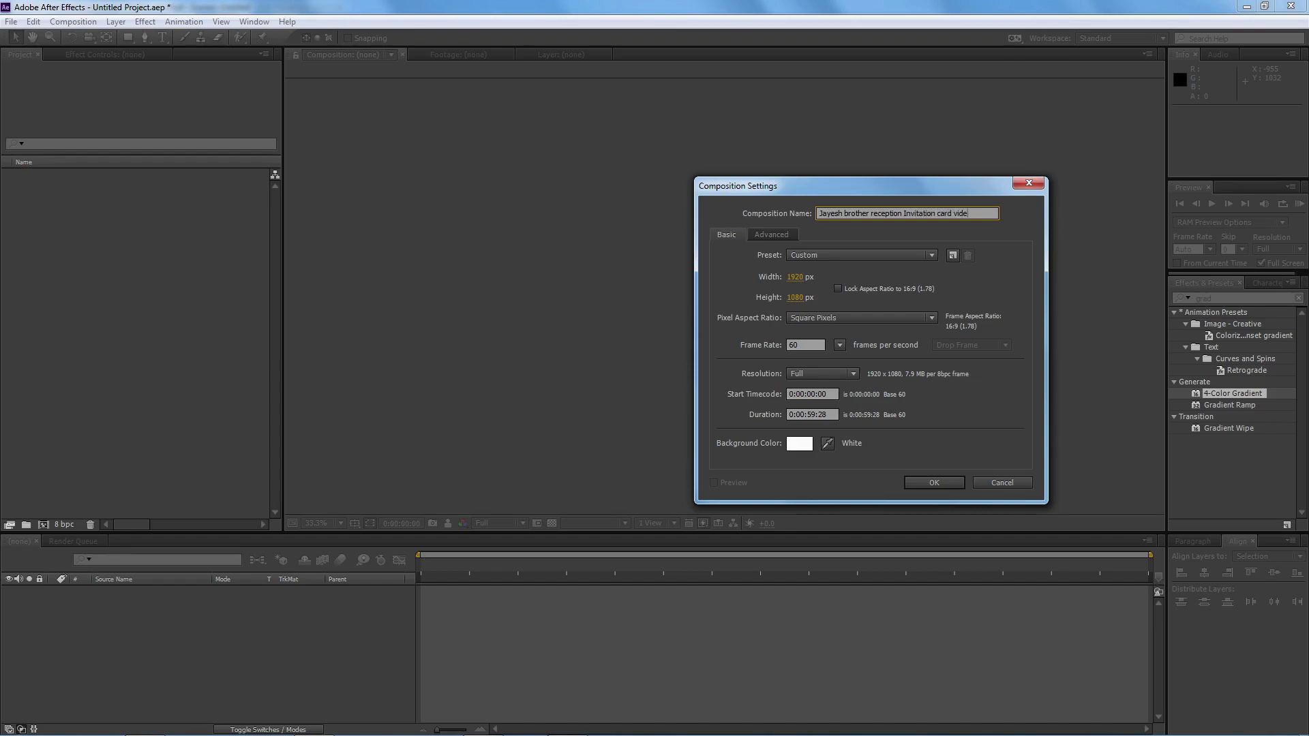
left_click(800, 292)
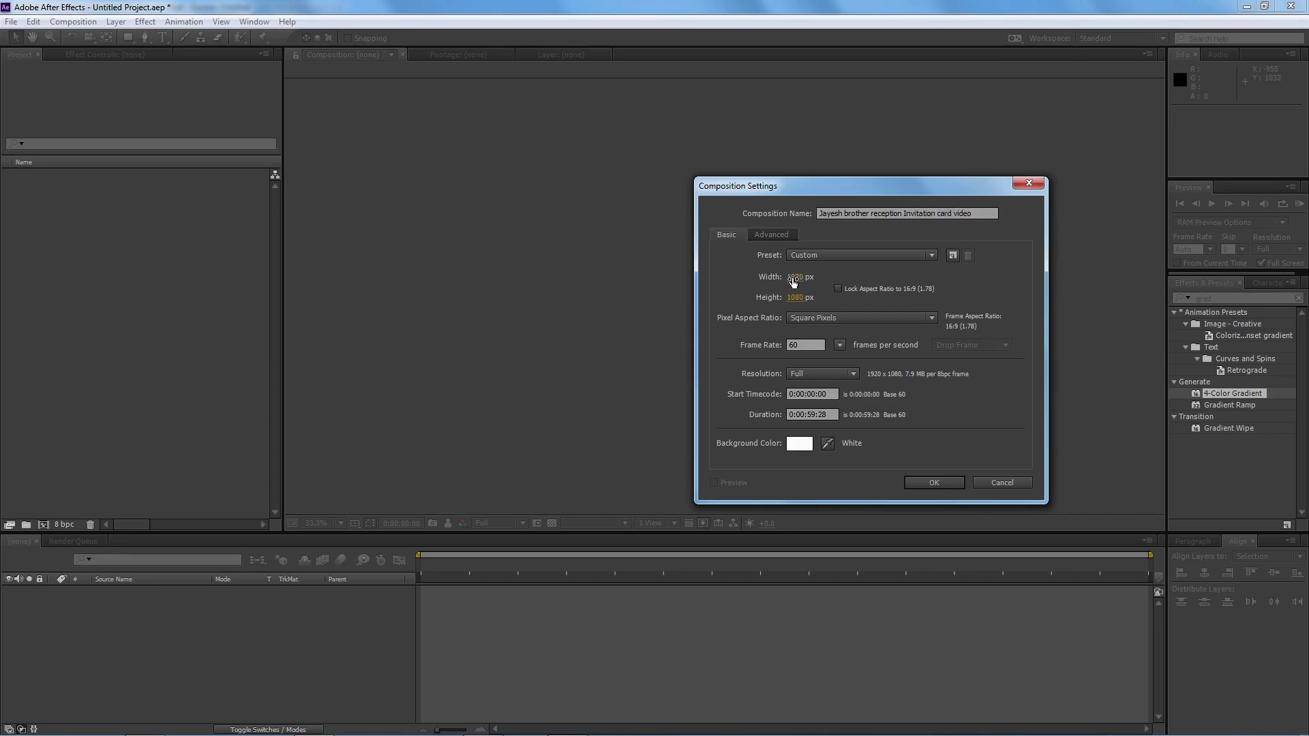
left_click(793, 278)
type("1080")
key("Tab")
- Import all the artwork files from the video folder, dismissing the file parse error
type("192")
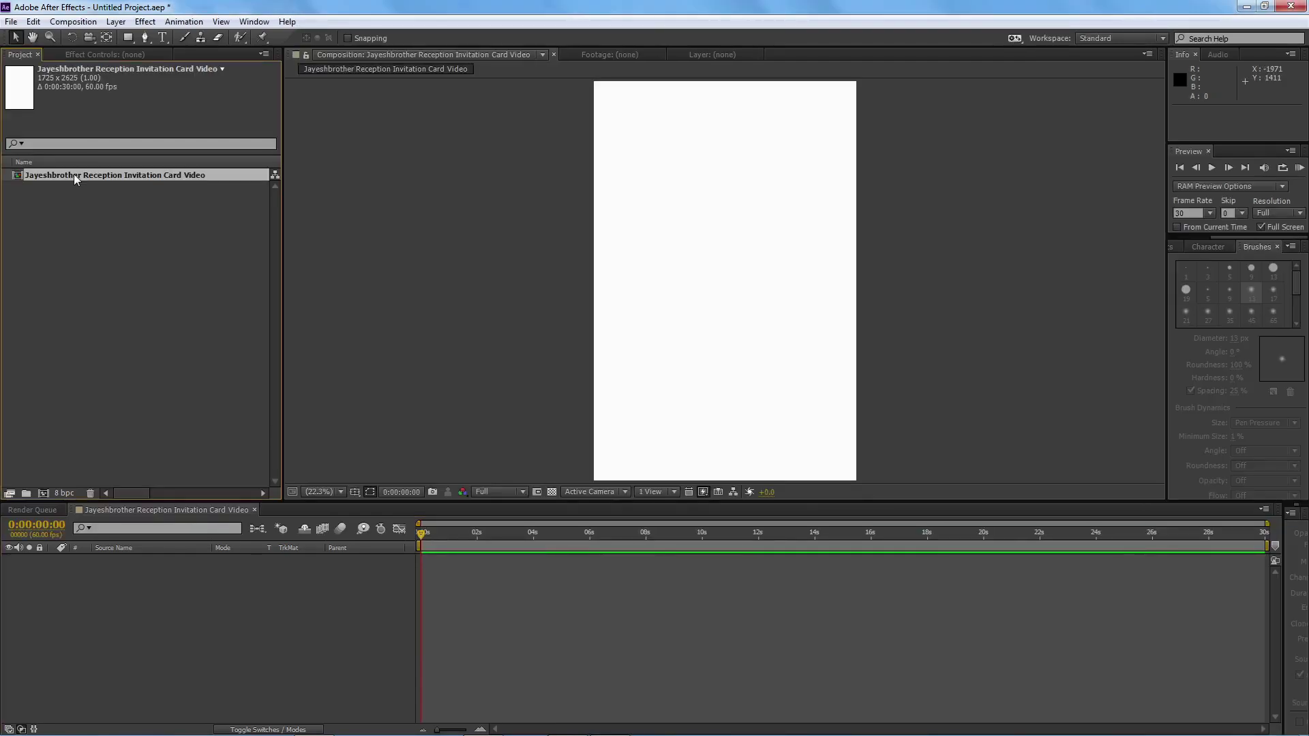
right_click(55, 259)
mouse_move(75, 330)
left_click(266, 334)
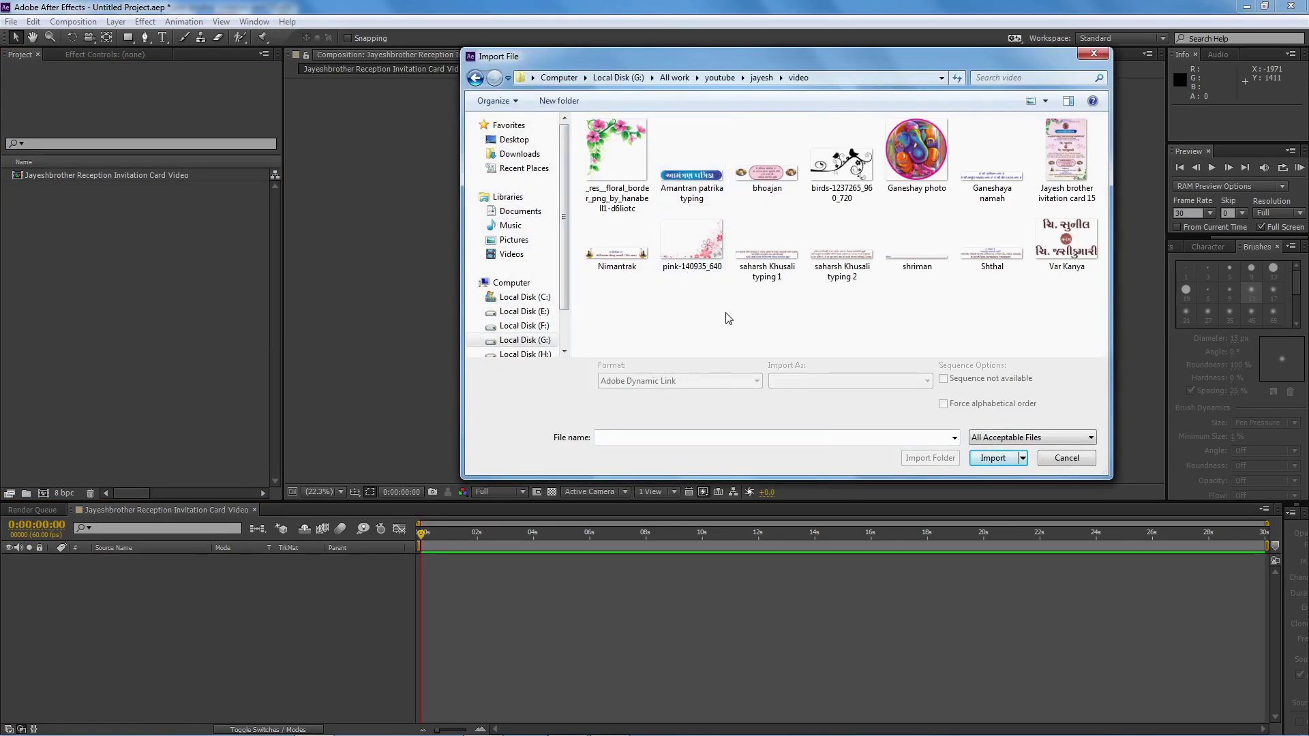
key("ctrl+a")
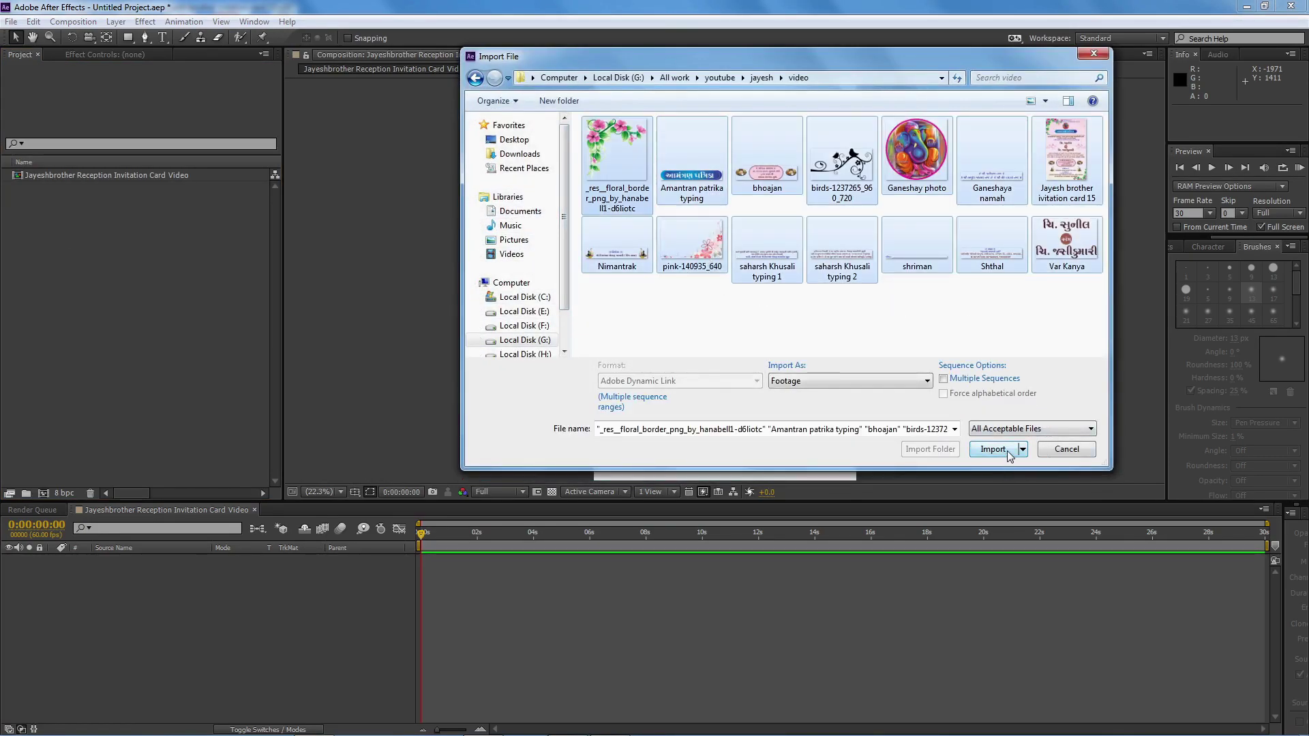
left_click(992, 449)
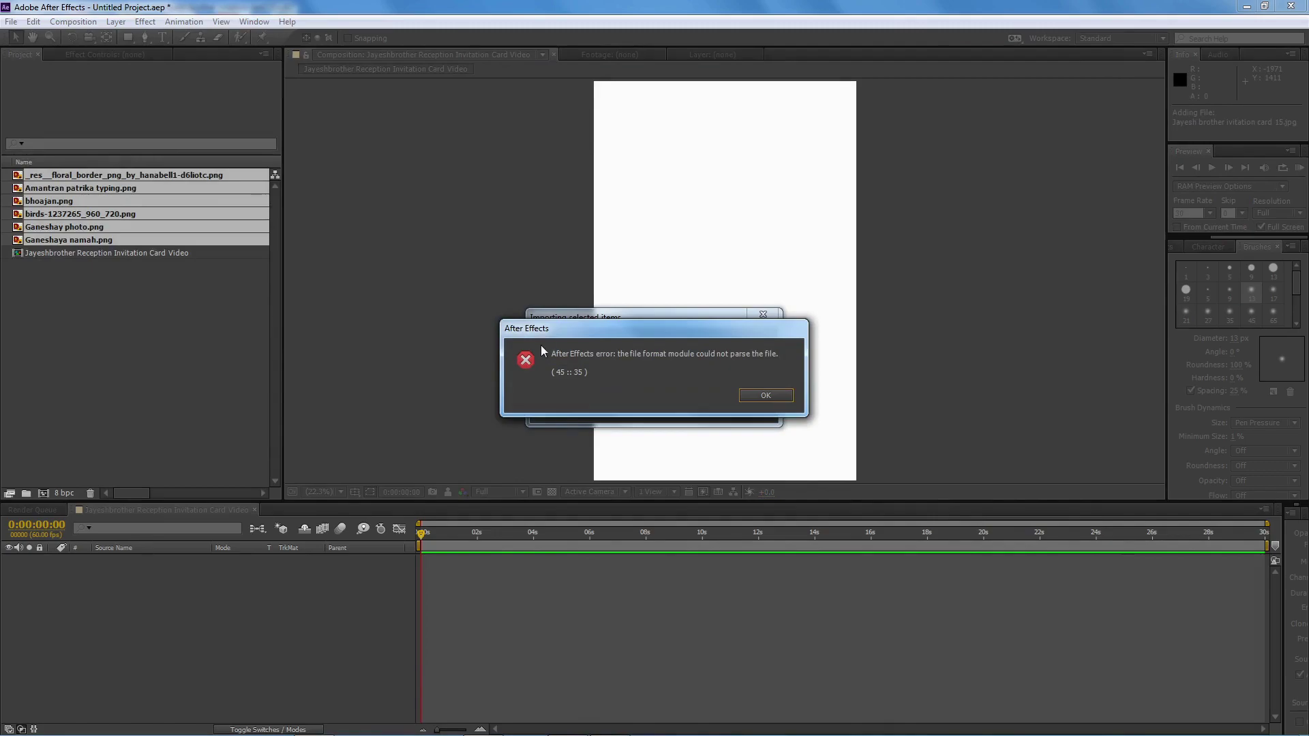
left_click(752, 397)
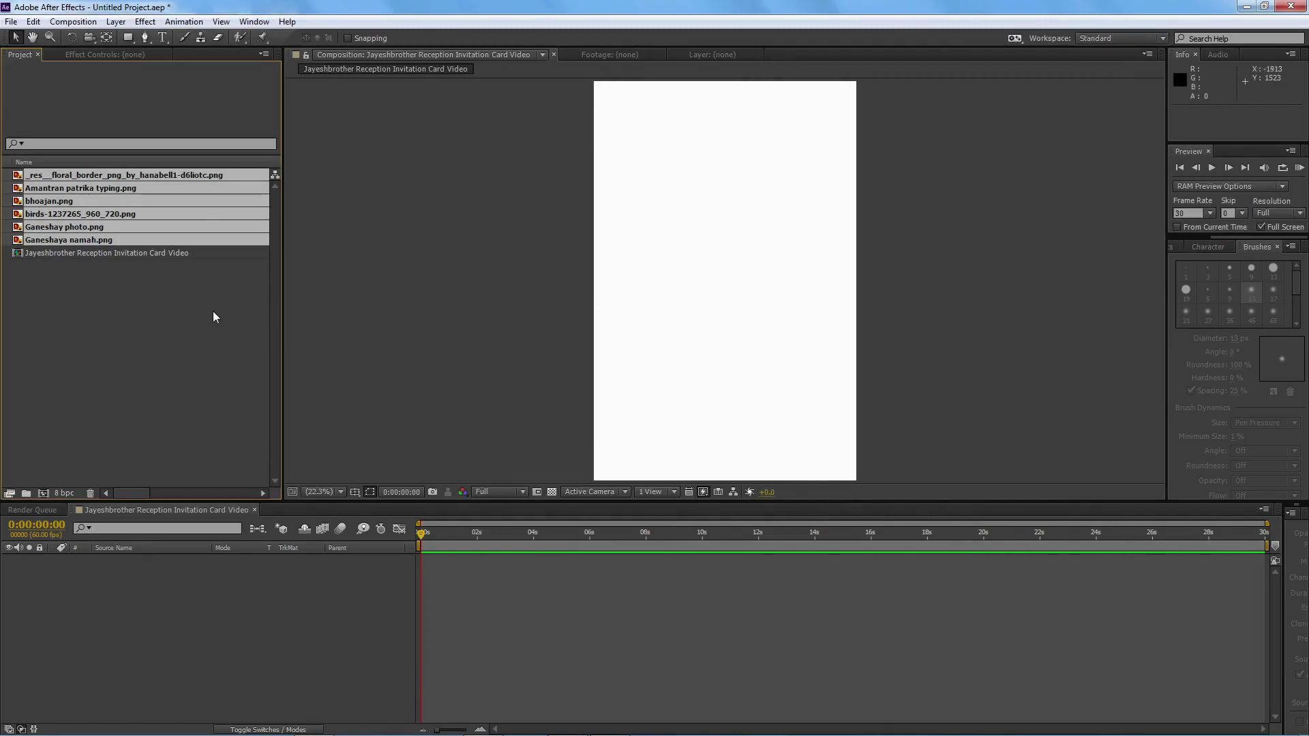
- Rename the floral border image 'Pink victor' and the pink image 'pink Design'
left_click(96, 175)
right_click(96, 175)
left_click(130, 364)
type("Pink victor")
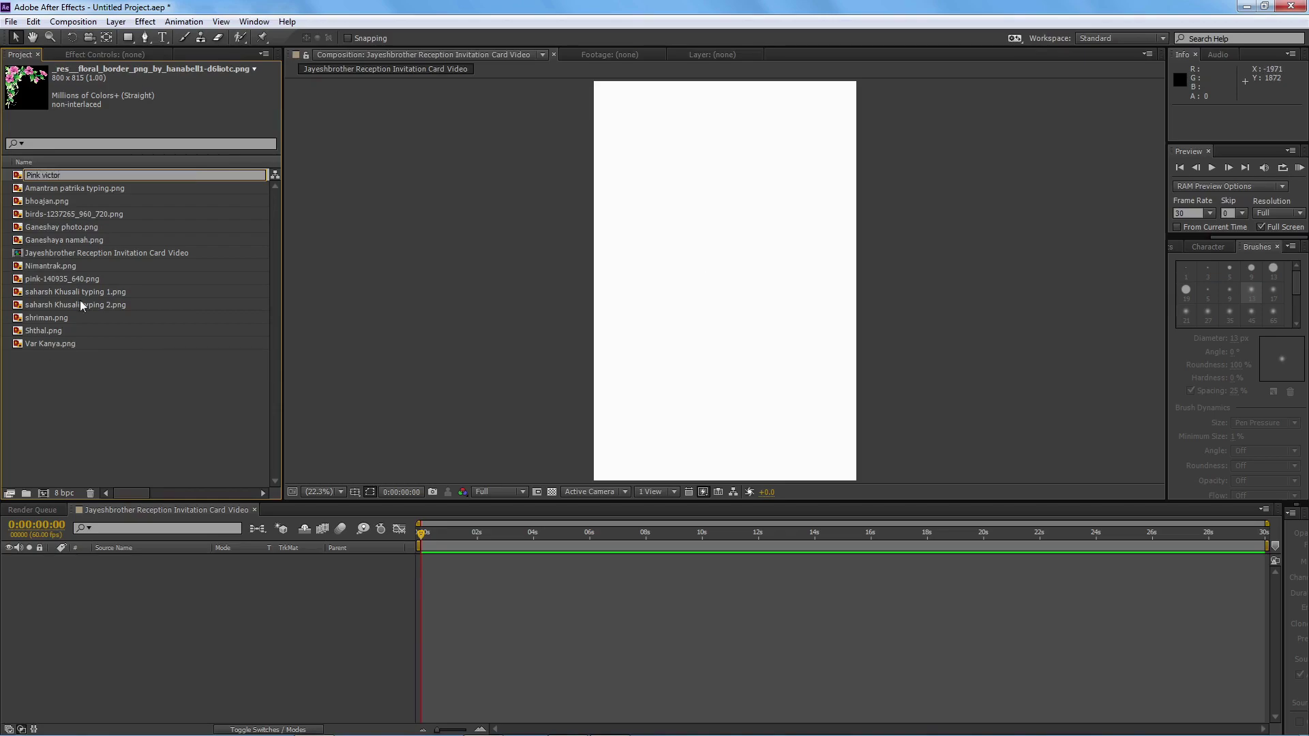
left_click(87, 215)
right_click(93, 279)
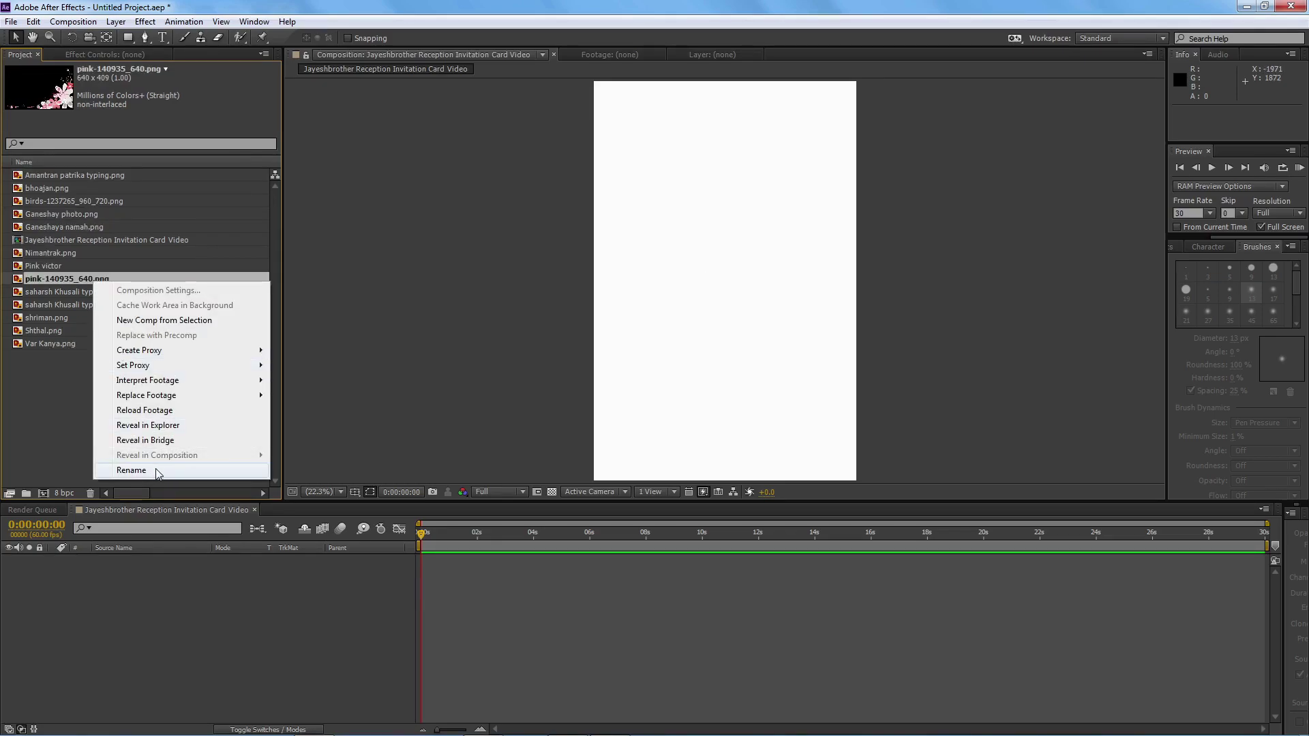
left_click(130, 470)
key("BackSpace")
key("BackSpace")
key("BackSpace")
type("pink")
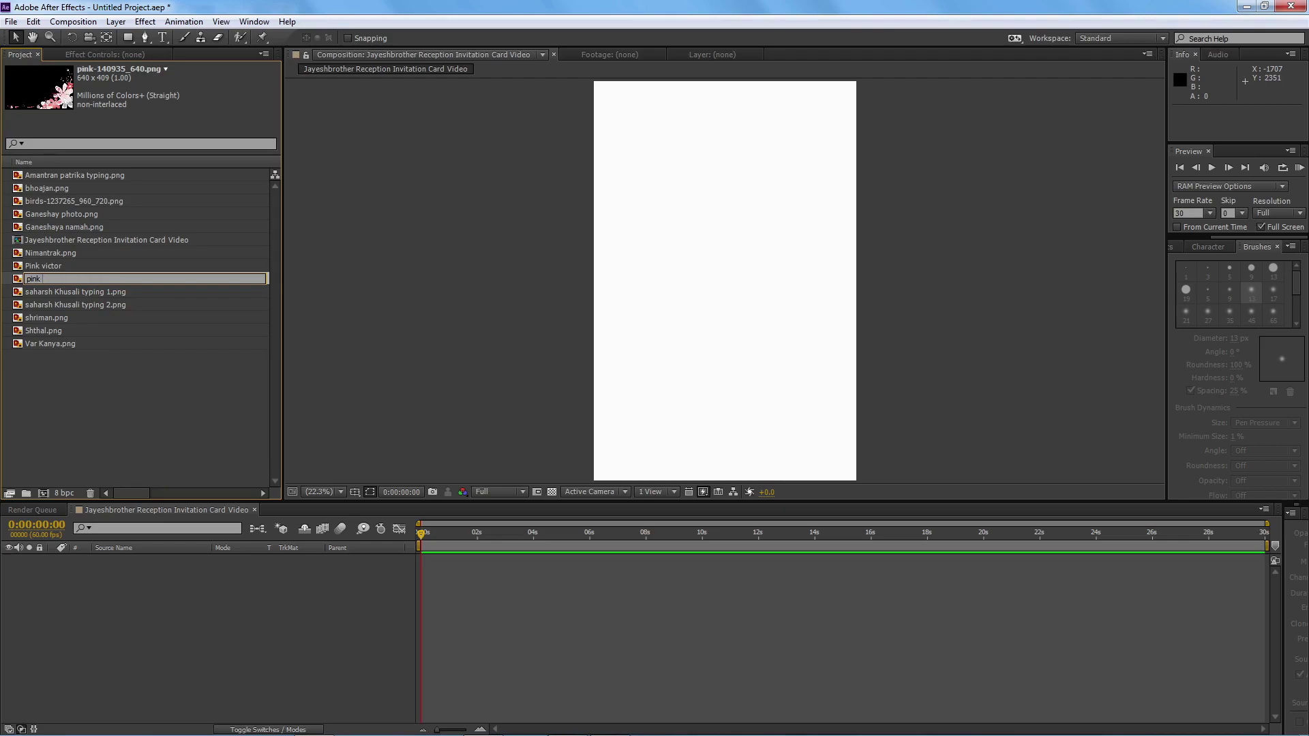
type(" Design")
left_click(214, 603)
- Add a comp-sized White Solid 1 layer to serve as the background
right_click(213, 603)
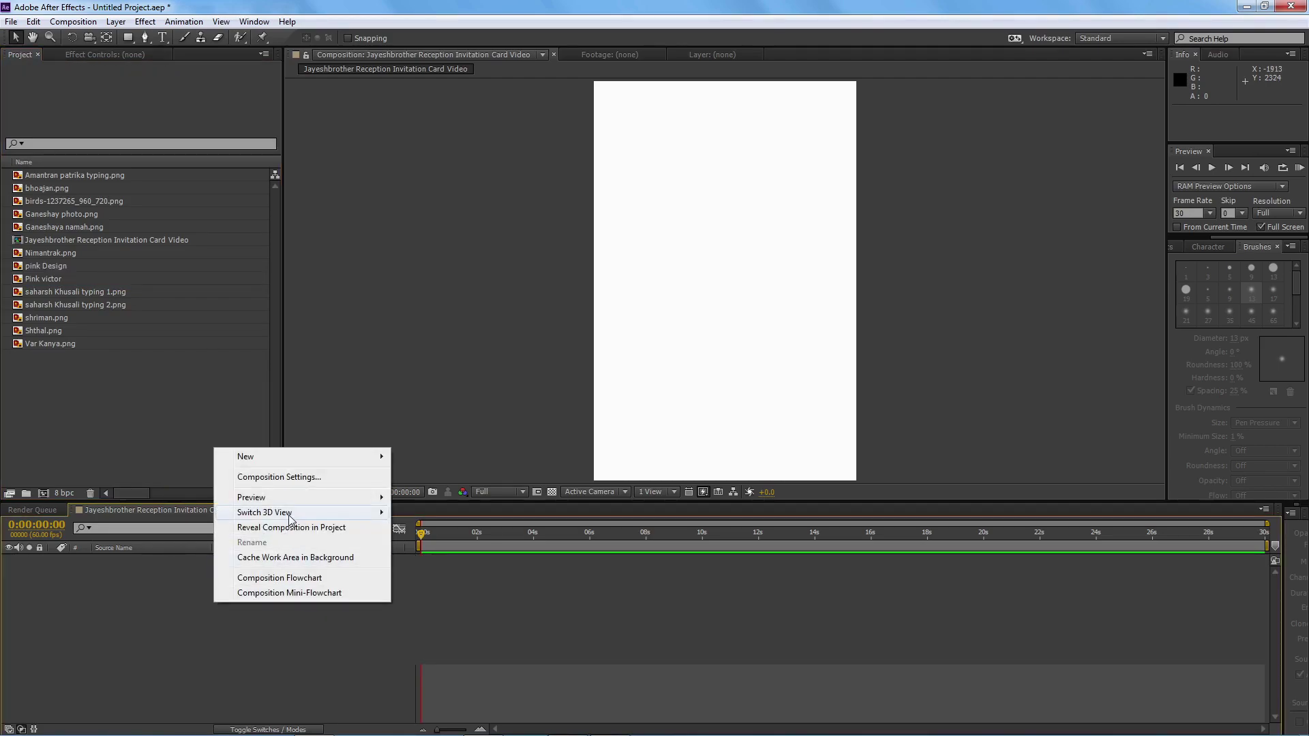
mouse_move(306, 497)
mouse_move(298, 466)
left_click(433, 491)
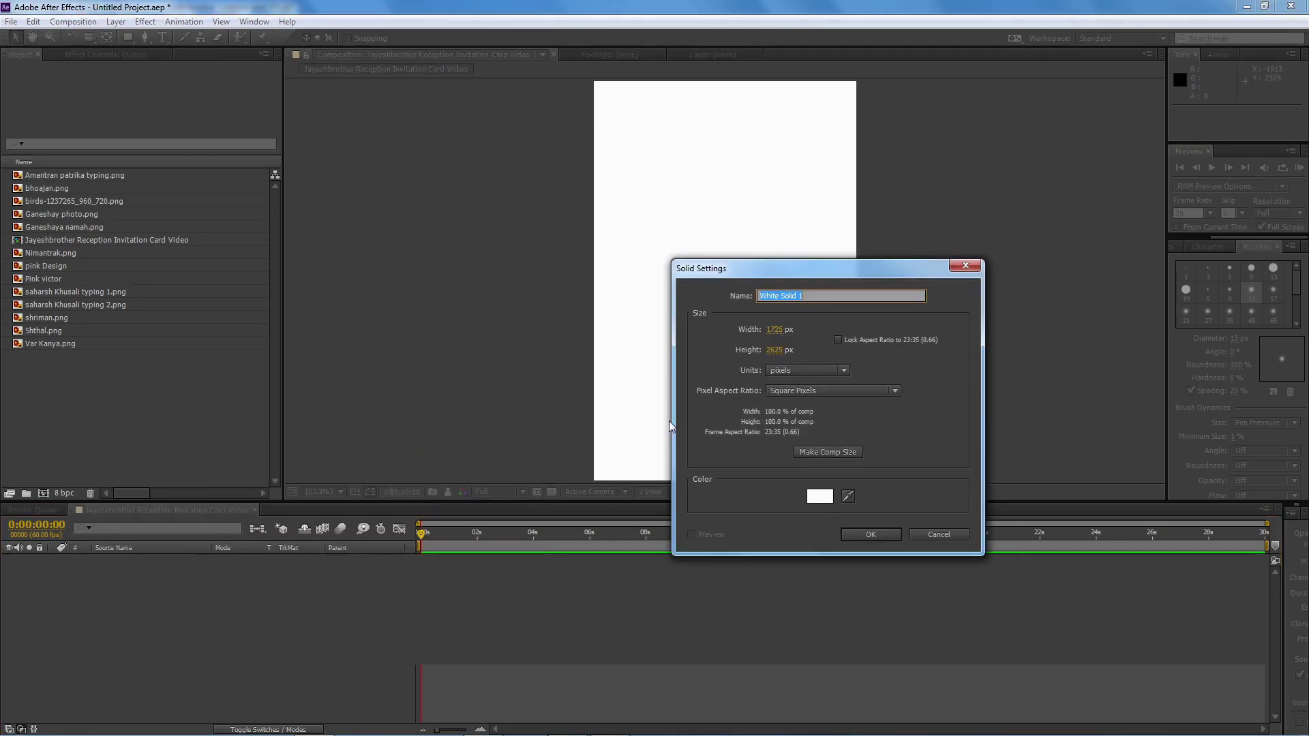
left_click(872, 535)
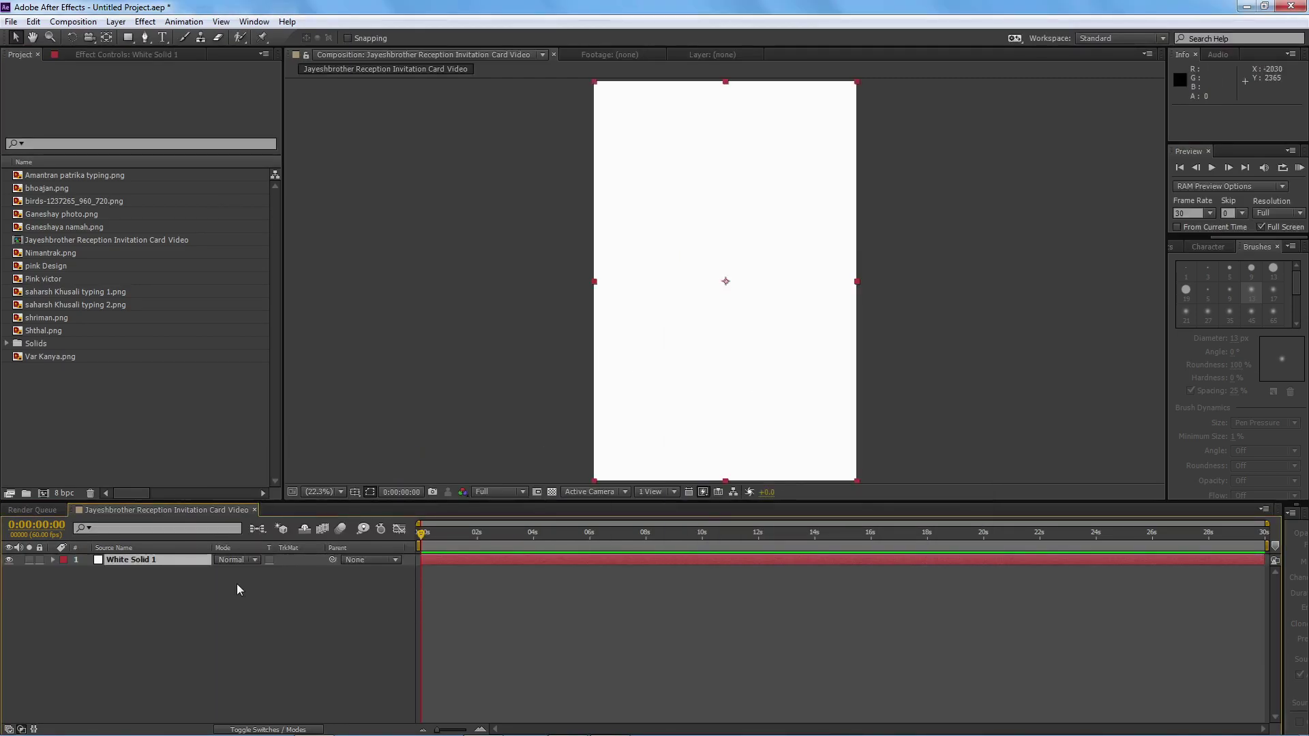
left_click(95, 54)
left_click(411, 203)
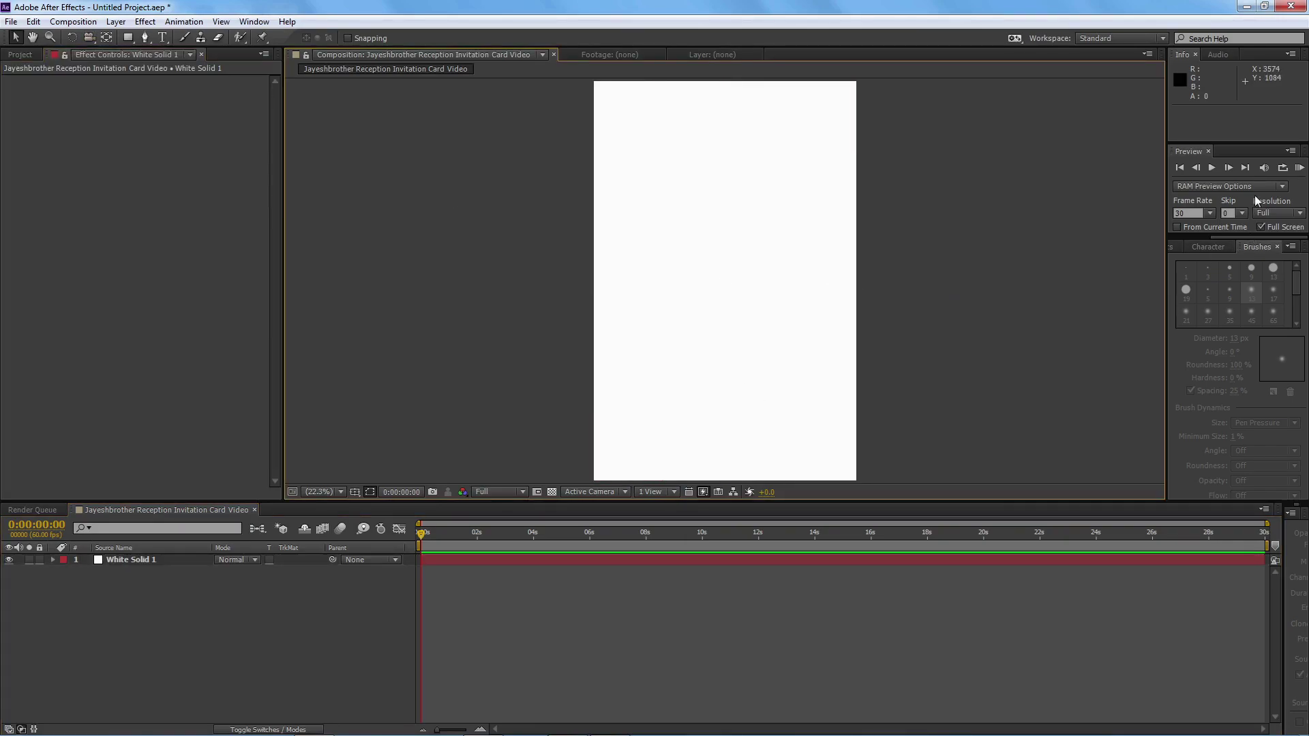
left_click(1172, 246)
- Apply the 4-Color Gradient effect to the solid and make Color 1 pink
type("4-")
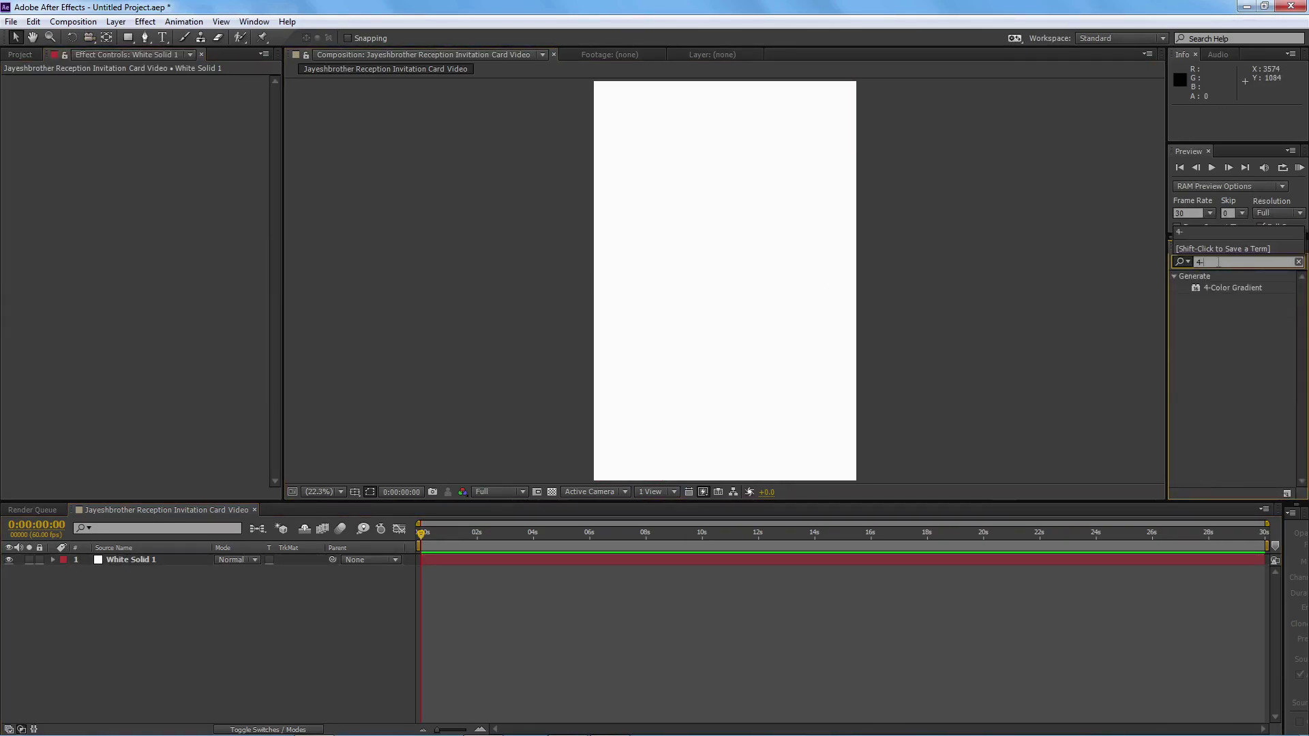
left_click_drag(1240, 295, 180, 229)
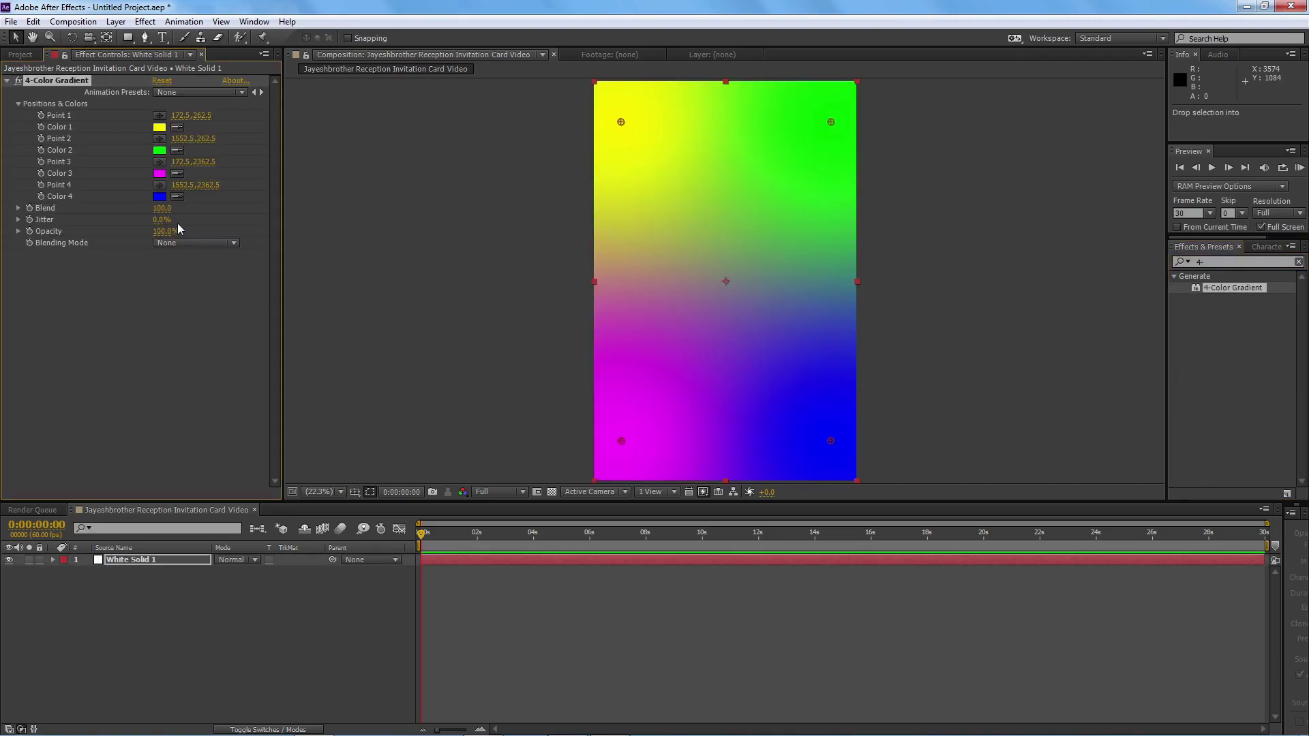
left_click(159, 127)
left_click_drag(957, 556, 963, 538)
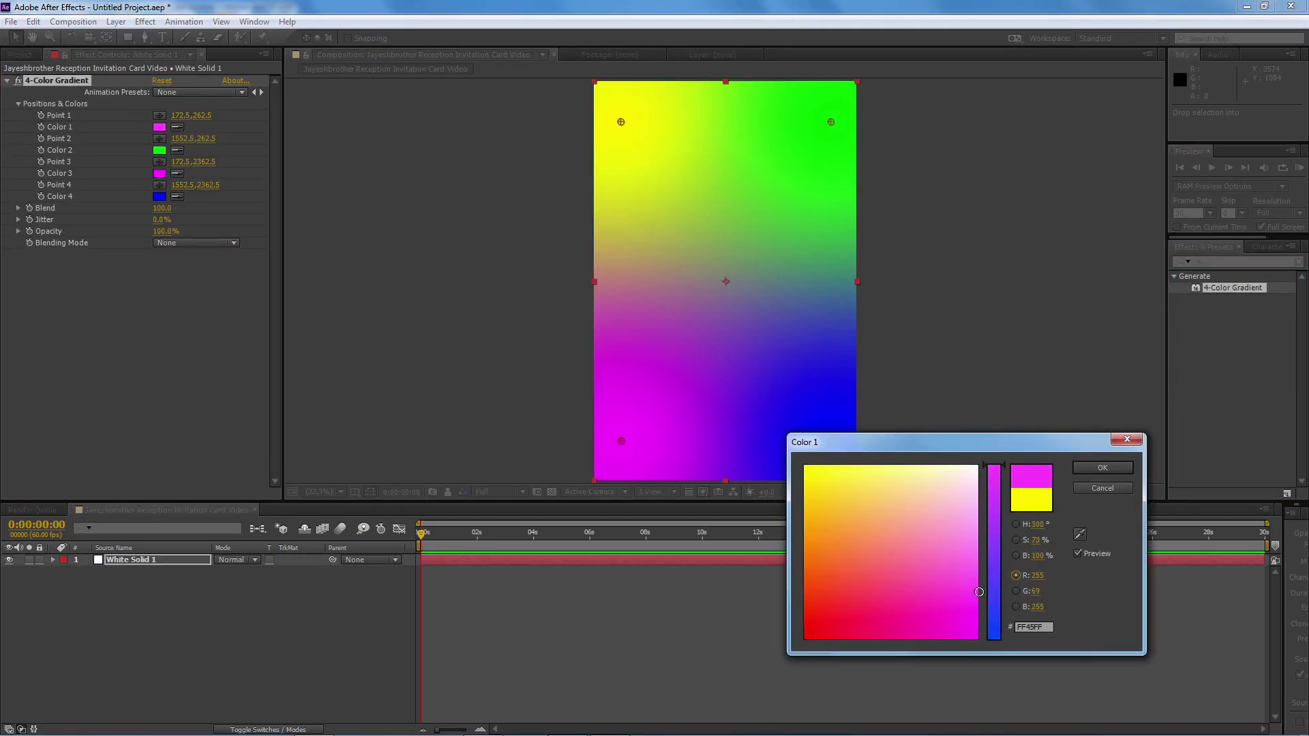
left_click(1125, 468)
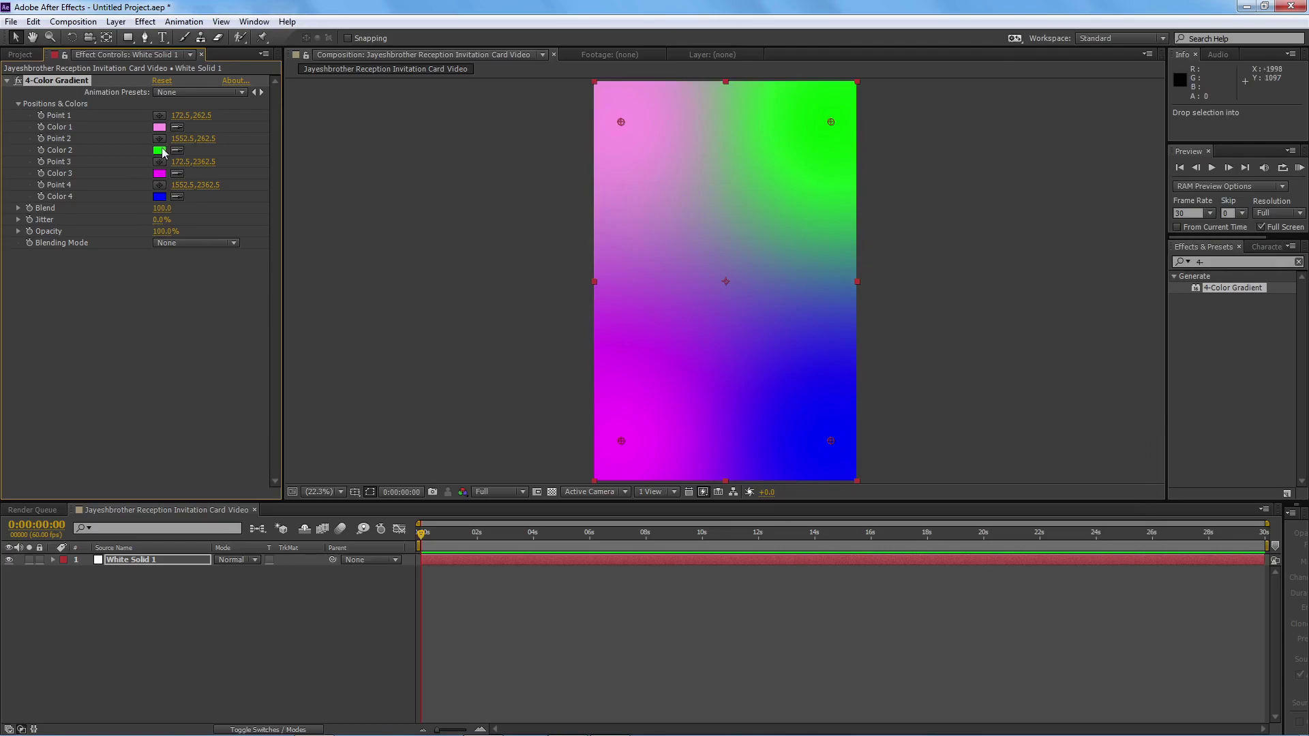
- Set gradient Color 2 to the same pink and Colors 3 and 4 to white
left_click(159, 150)
left_click(1121, 489)
left_click(159, 126)
left_click(161, 174)
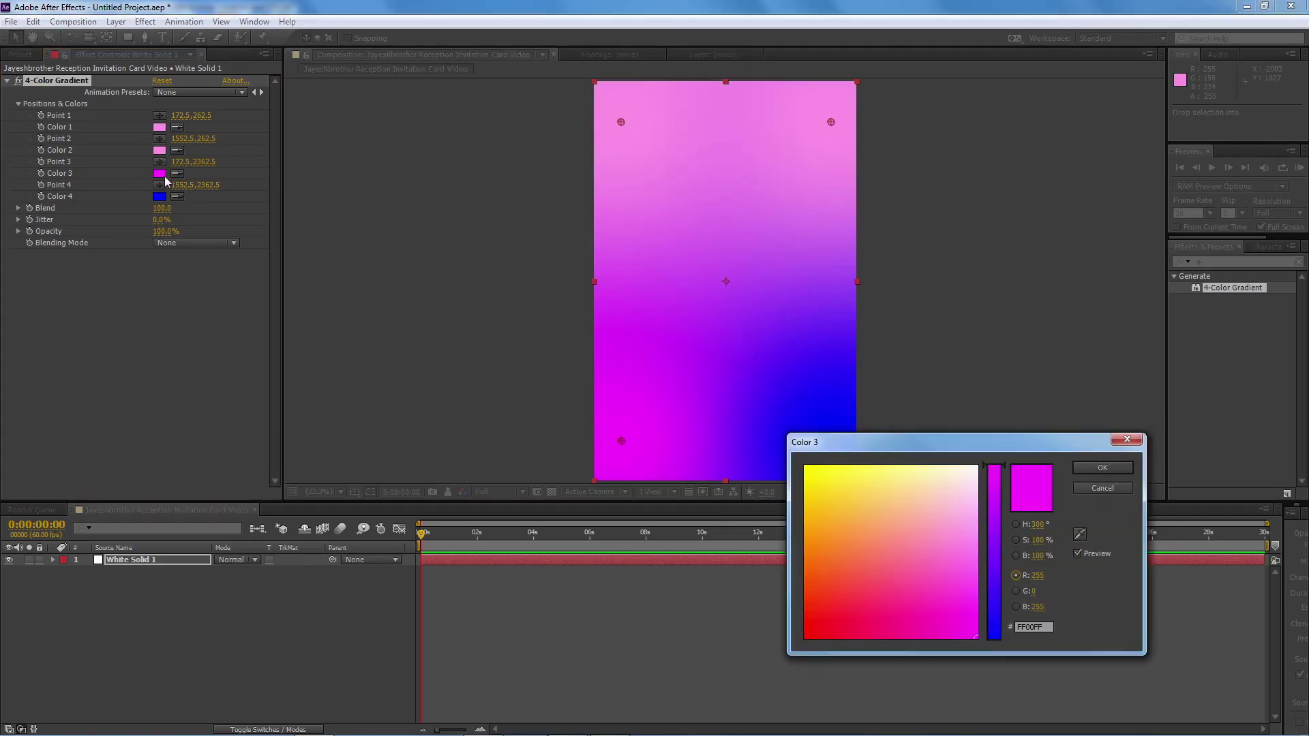
left_click(976, 466)
left_click(1102, 468)
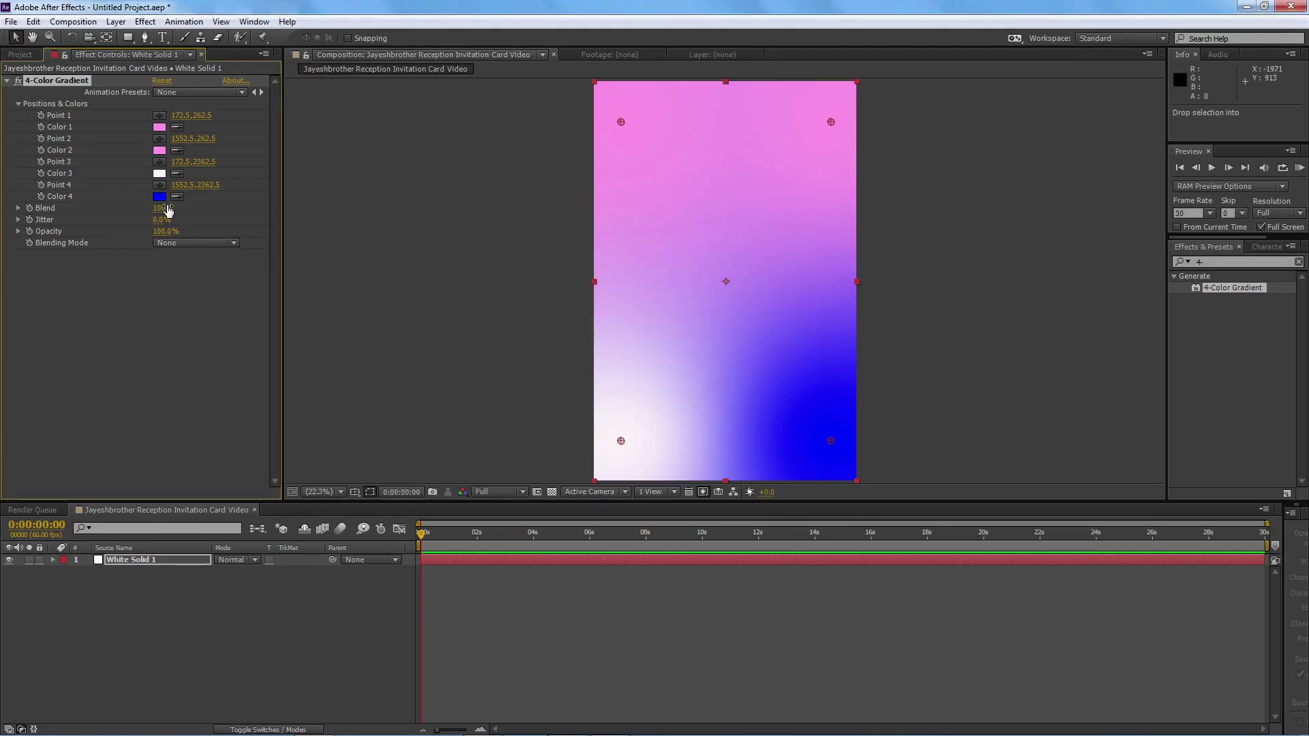
left_click(178, 197)
left_click(159, 173)
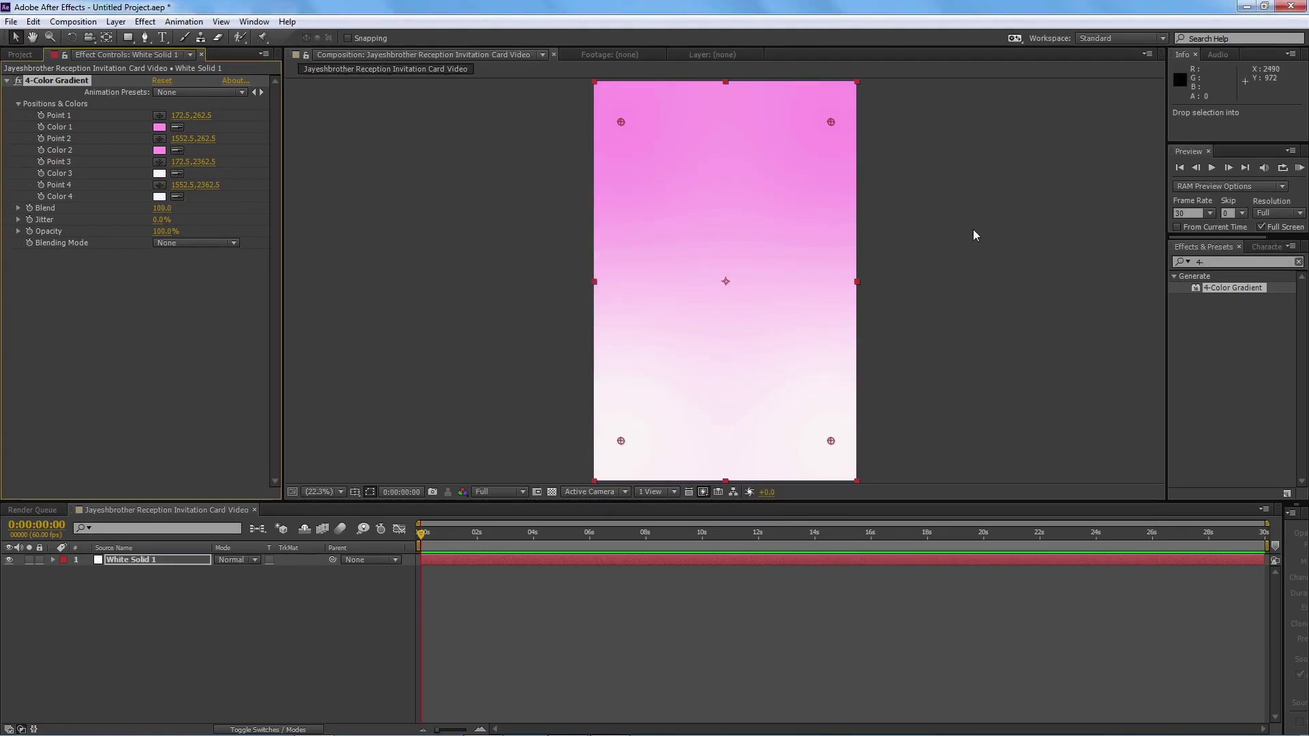
left_click(944, 224)
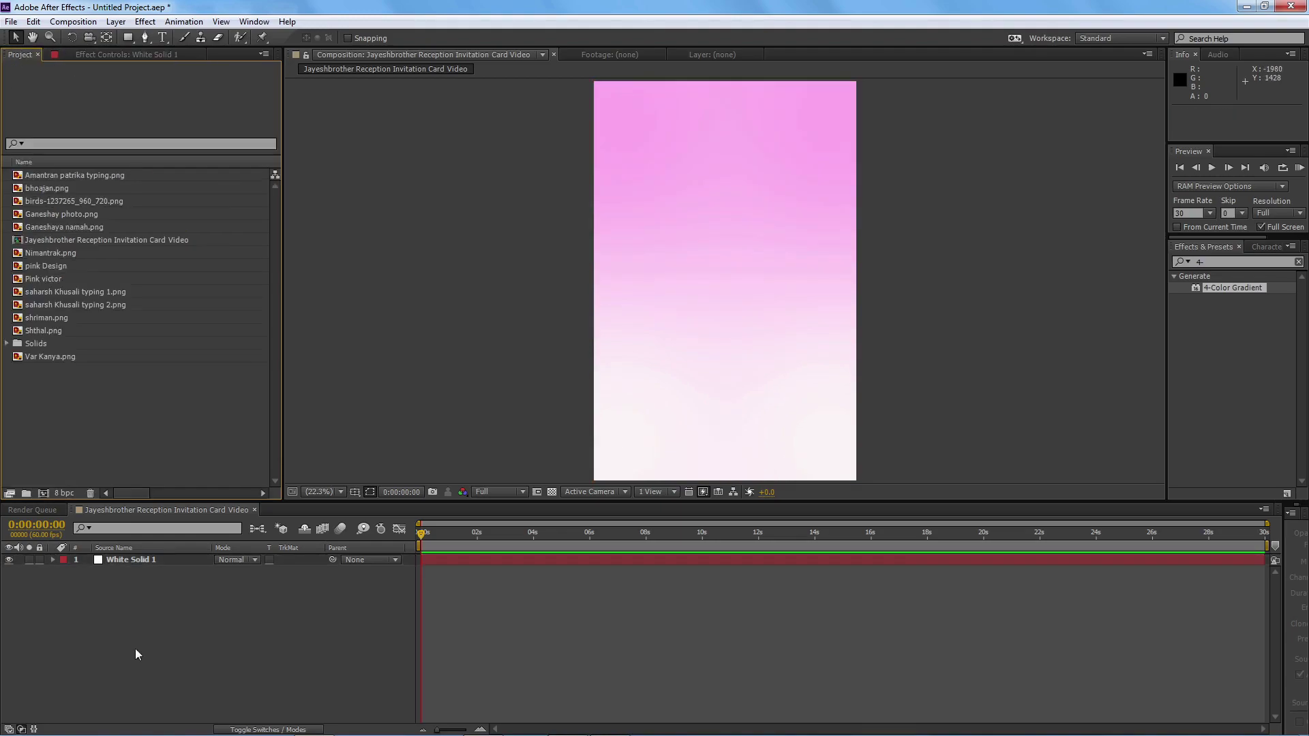
- Rename the White Solid 1 layer to Bg
right_click(114, 561)
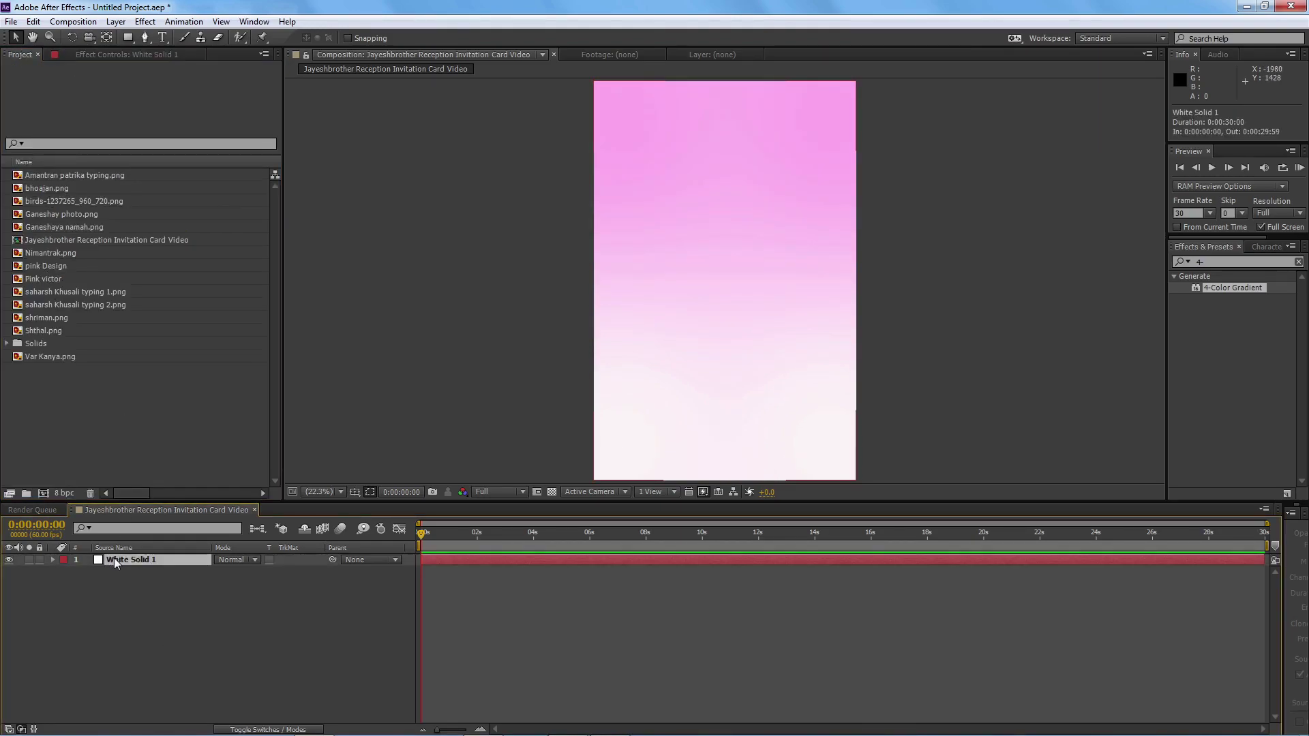
left_click(137, 565)
type("Bg")
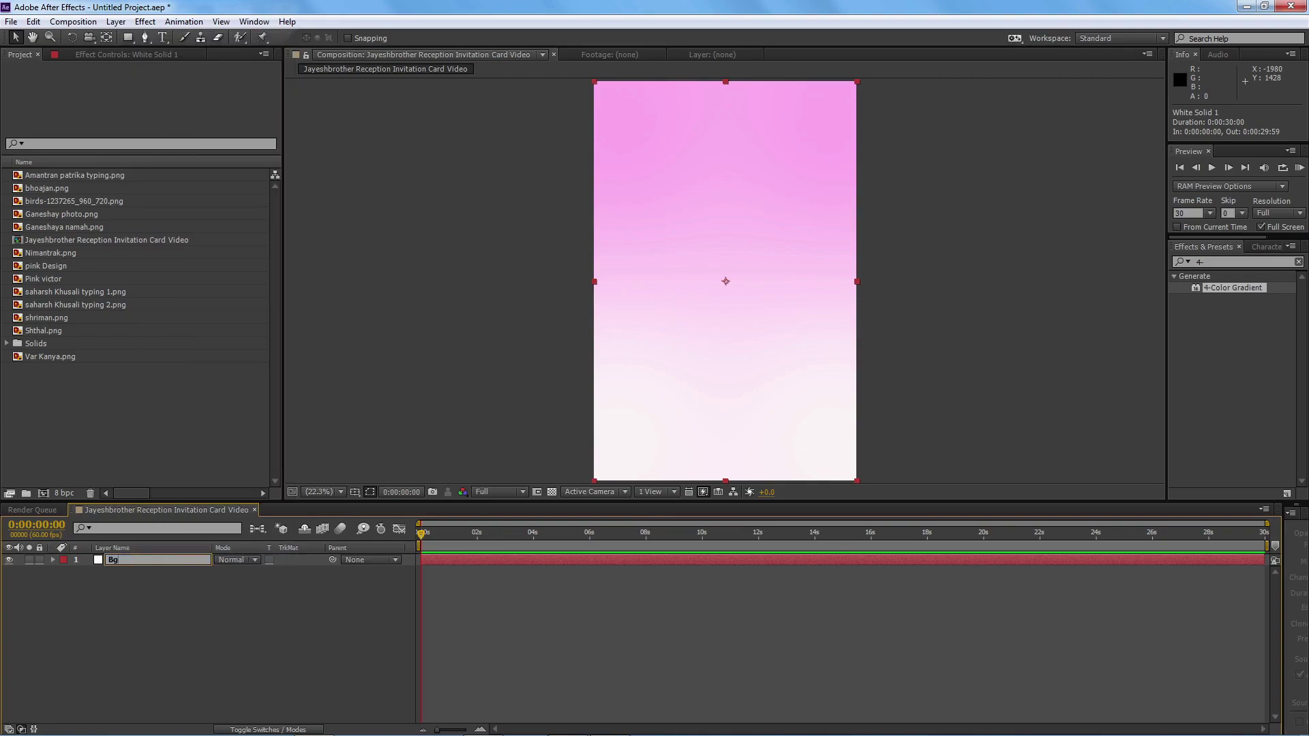
key("Return")
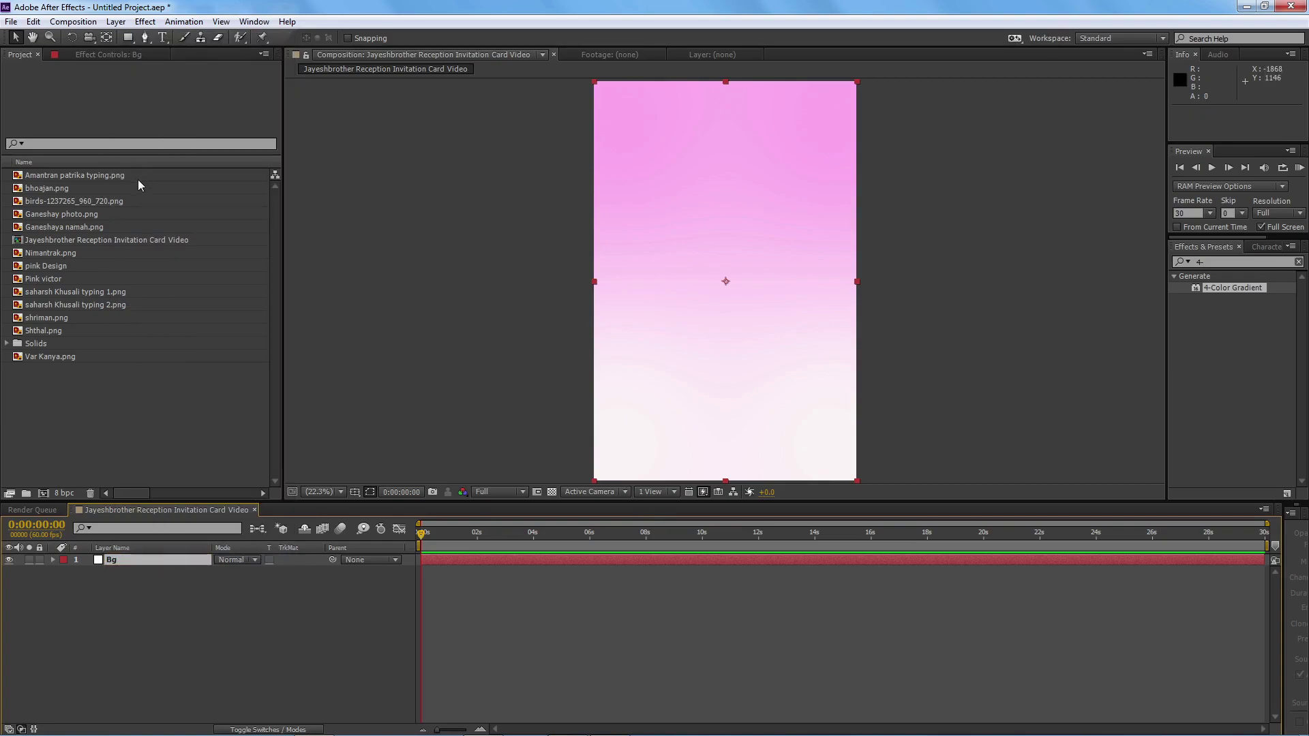
- Place Pink victor above Bg in the top-left corner, then duplicate the layer
left_click_drag(72, 280, 103, 613)
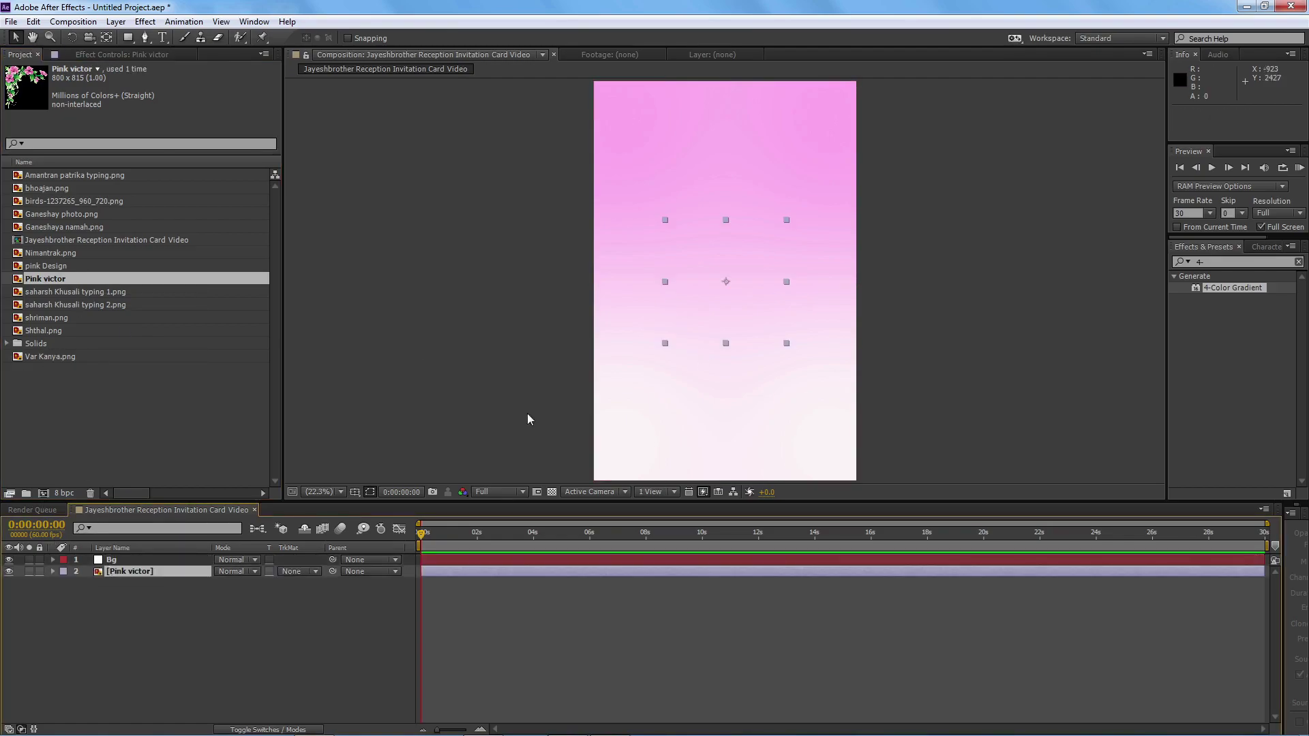
left_click_drag(141, 572, 140, 558)
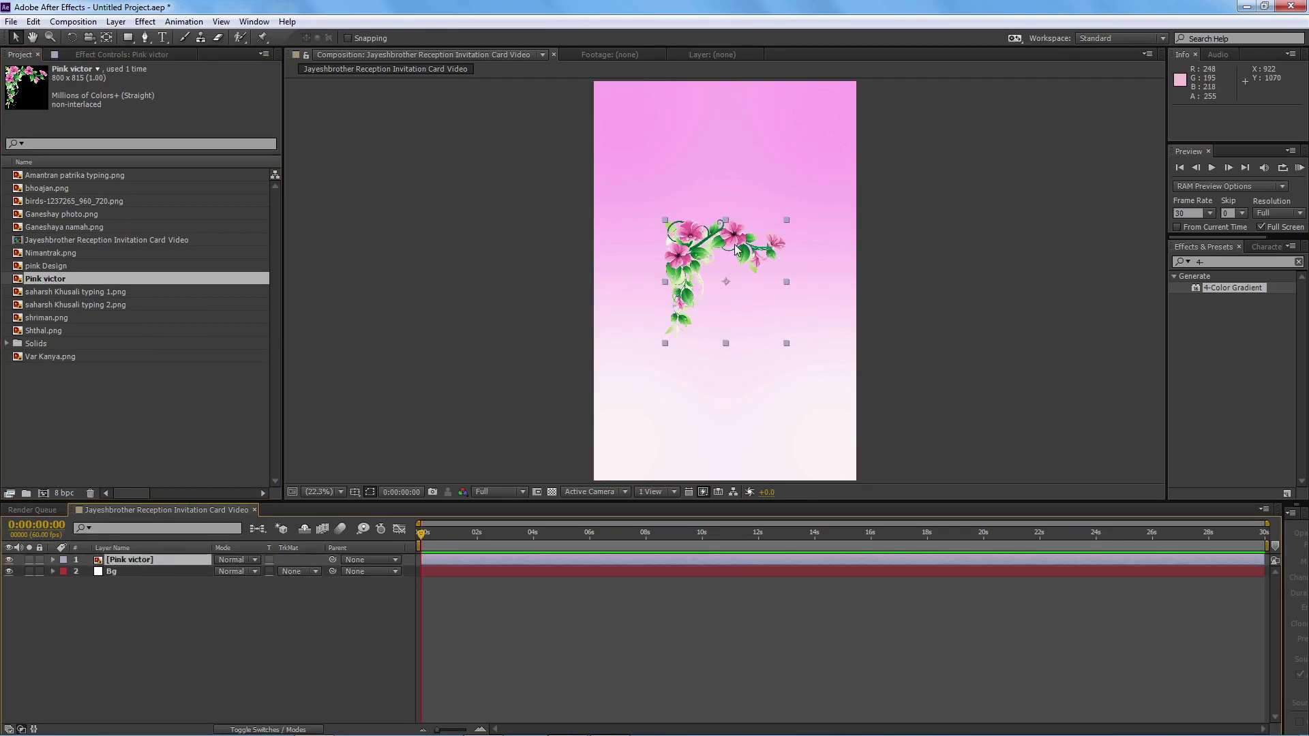
mouse_move(734, 244)
left_mouse_down()
mouse_move(641, 92)
mouse_move(661, 99)
left_mouse_up()
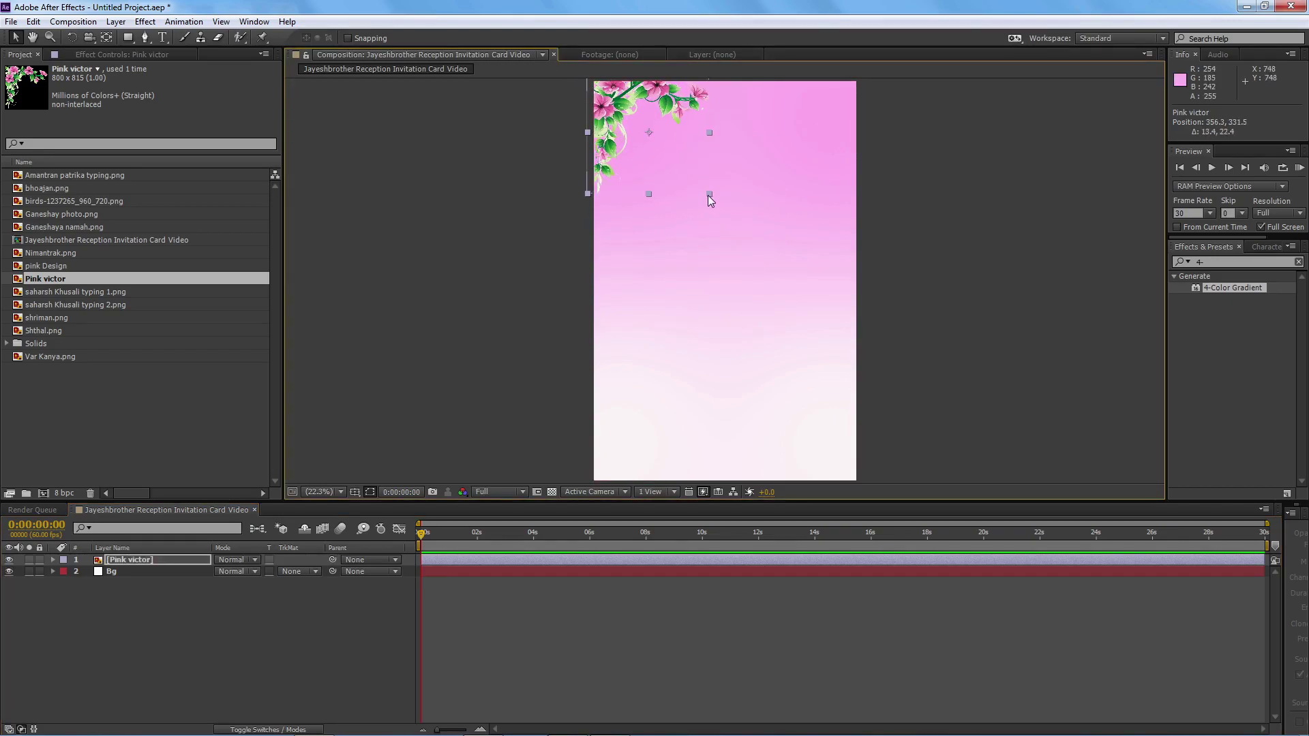
mouse_move(707, 195)
left_mouse_down()
mouse_move(679, 99)
mouse_move(665, 106)
left_mouse_up()
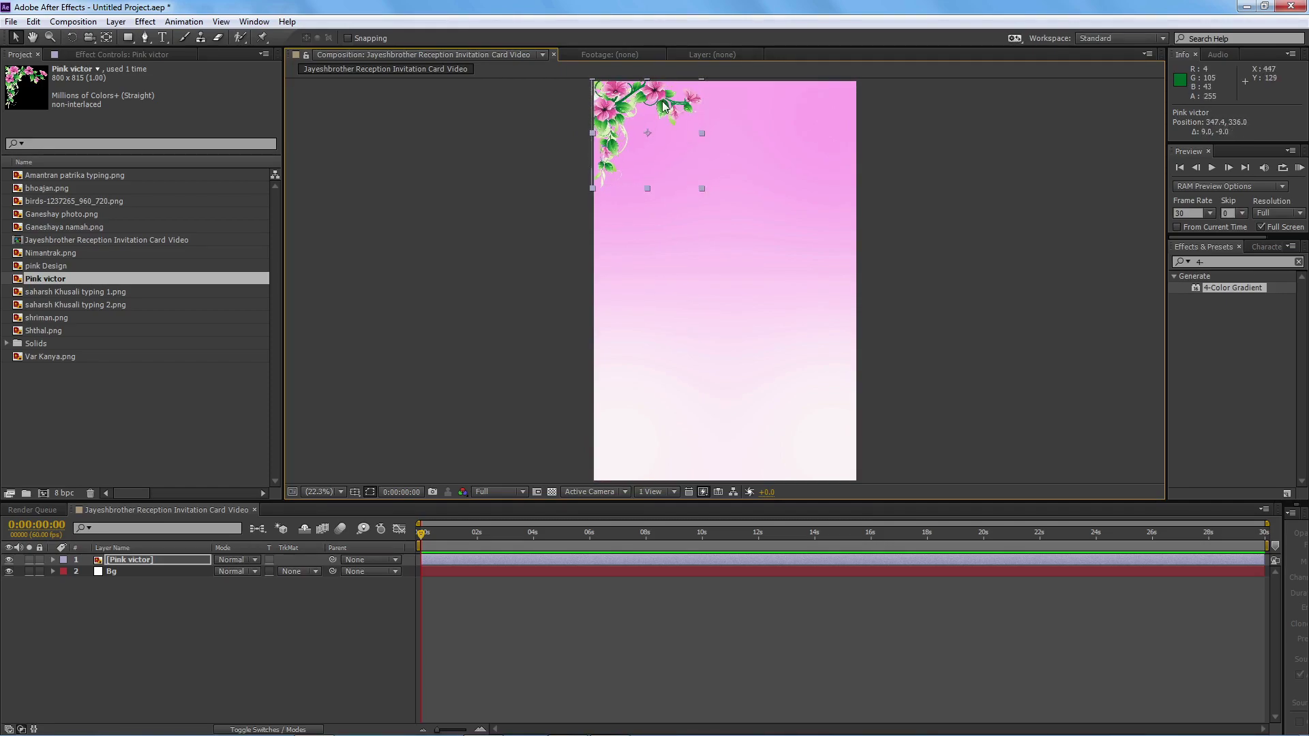
key("ctrl+d")
- Move the flower copy to the bottom-right corner and flip it horizontally and vertically
left_click_drag(664, 106, 818, 399)
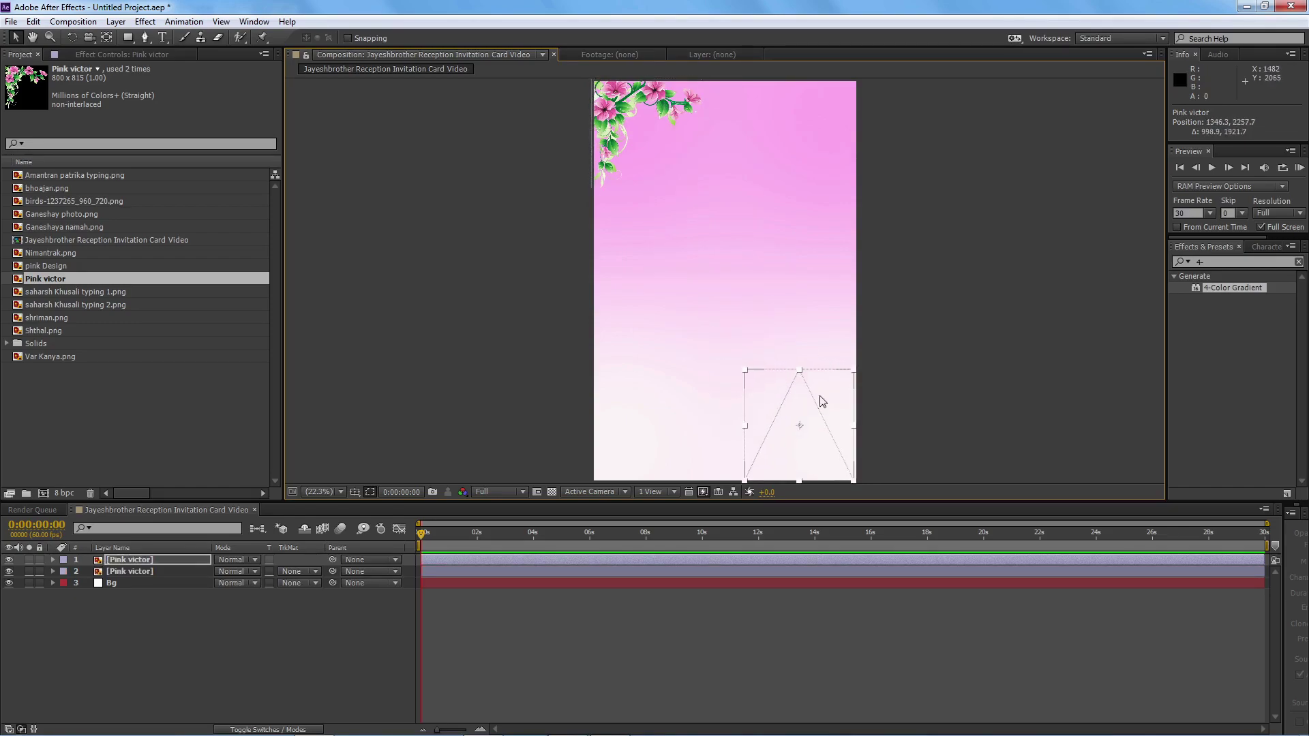
right_click(818, 399)
mouse_move(877, 399)
mouse_move(885, 265)
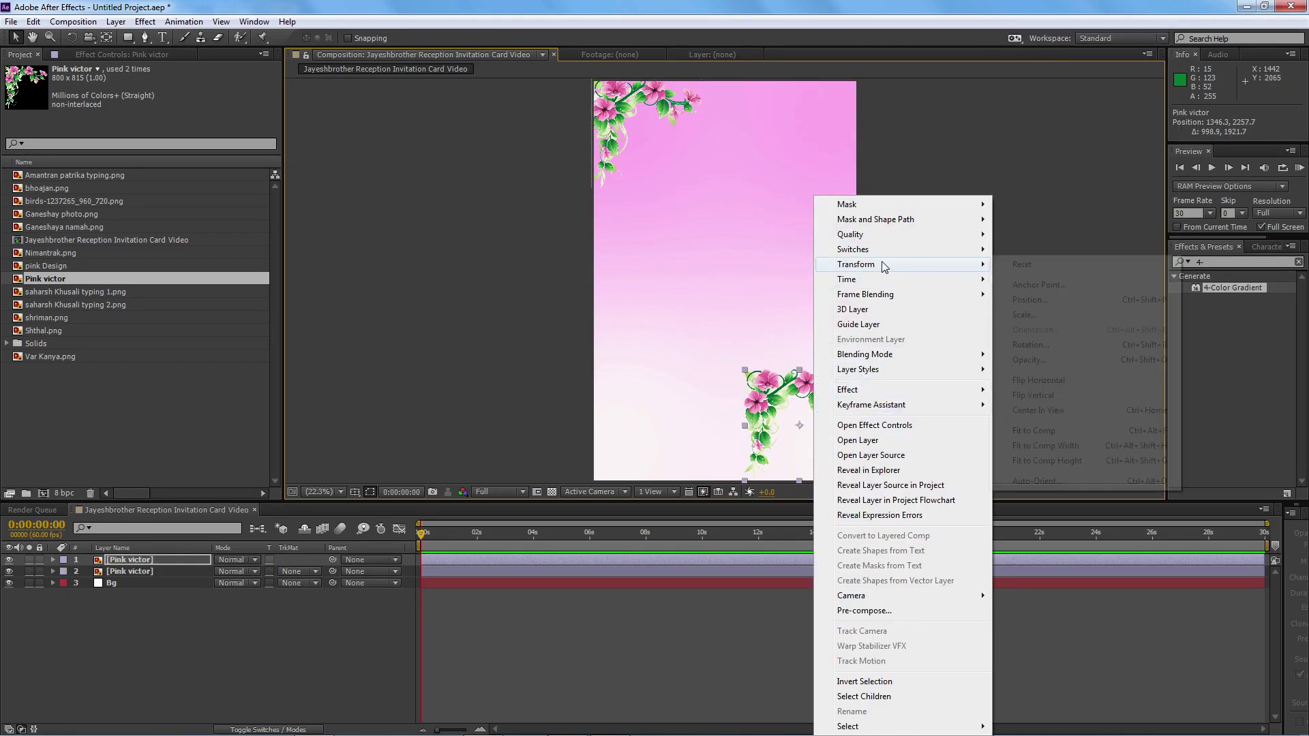
left_click(1052, 387)
right_click(837, 395)
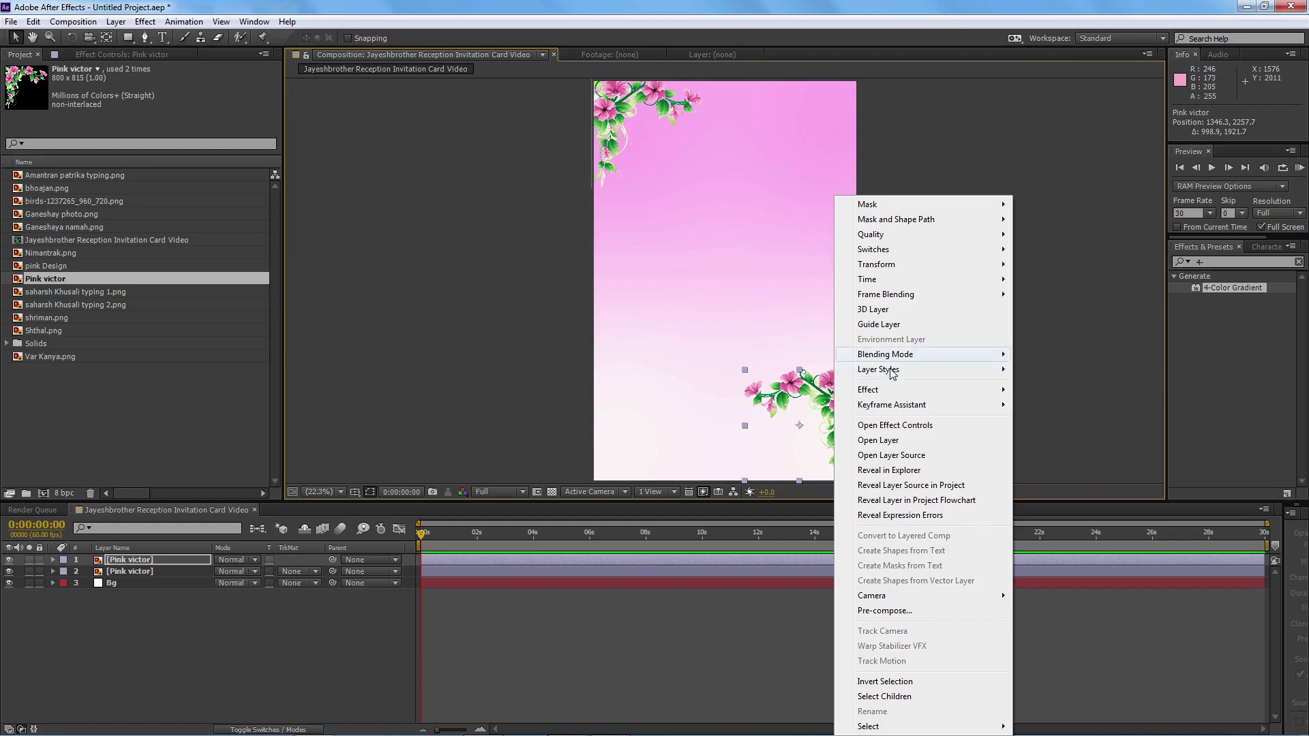
mouse_move(935, 266)
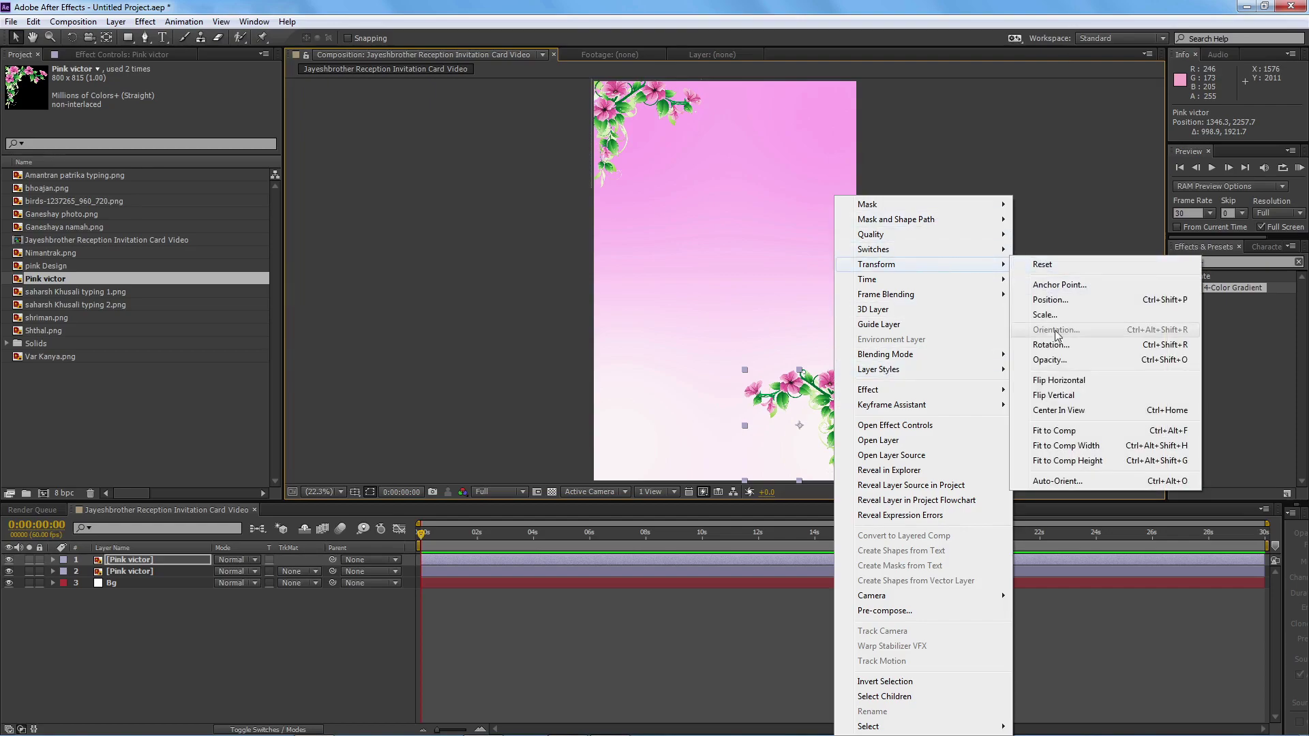
left_click(1064, 394)
left_click_drag(845, 468, 843, 466)
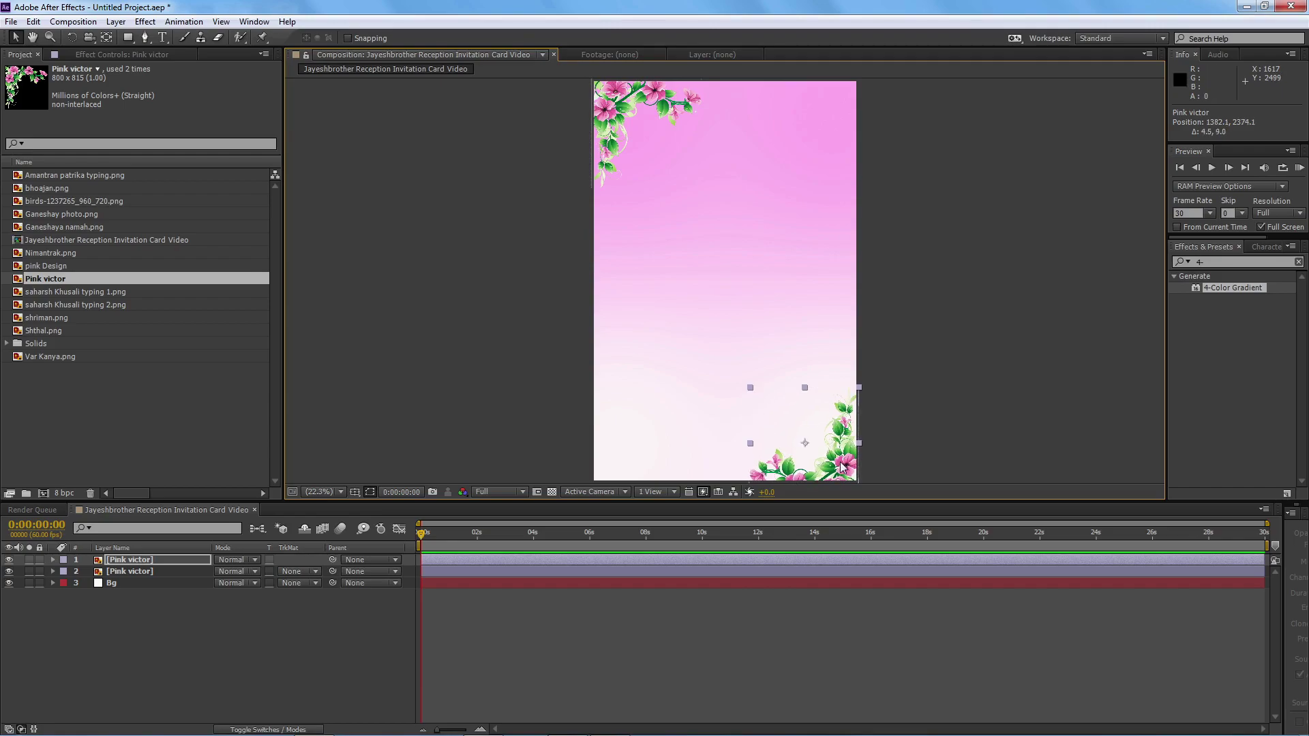
left_click(923, 401)
- Select the Bg layer and open its gradient Color 1 swatch
left_click(809, 221)
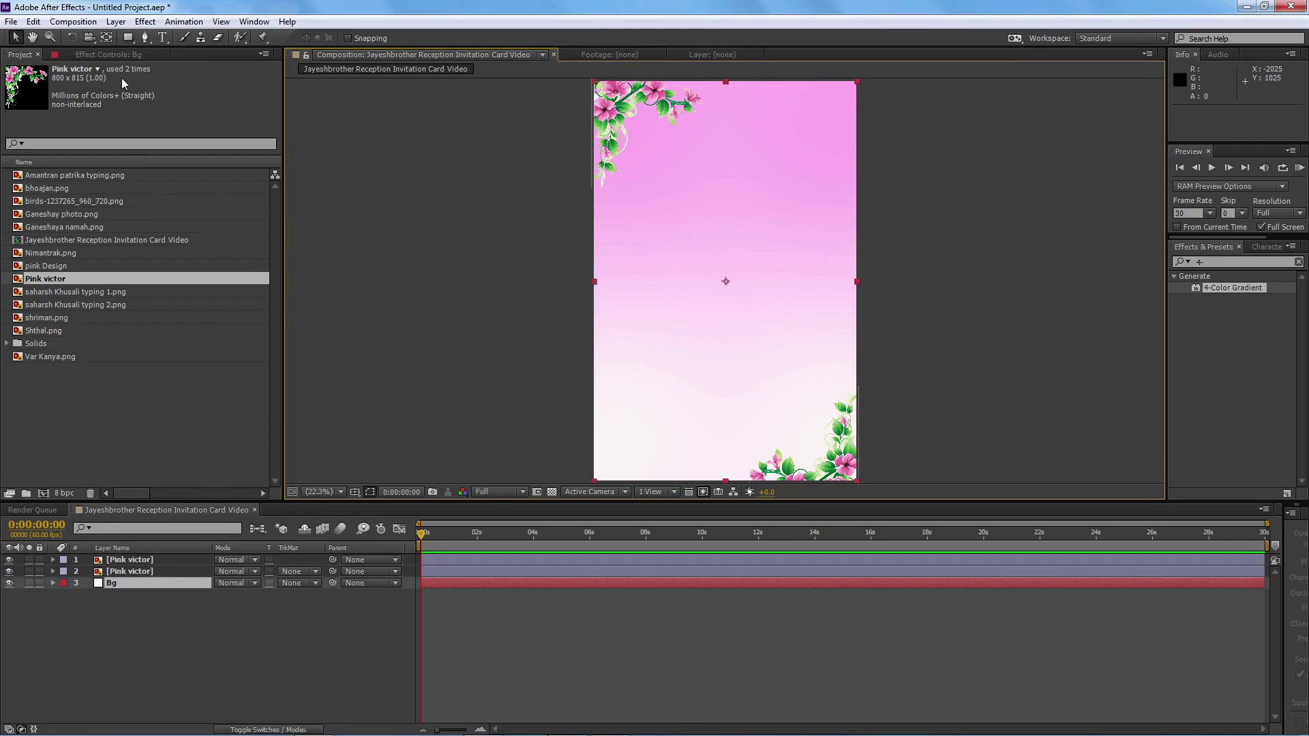
key("F3")
left_click(163, 127)
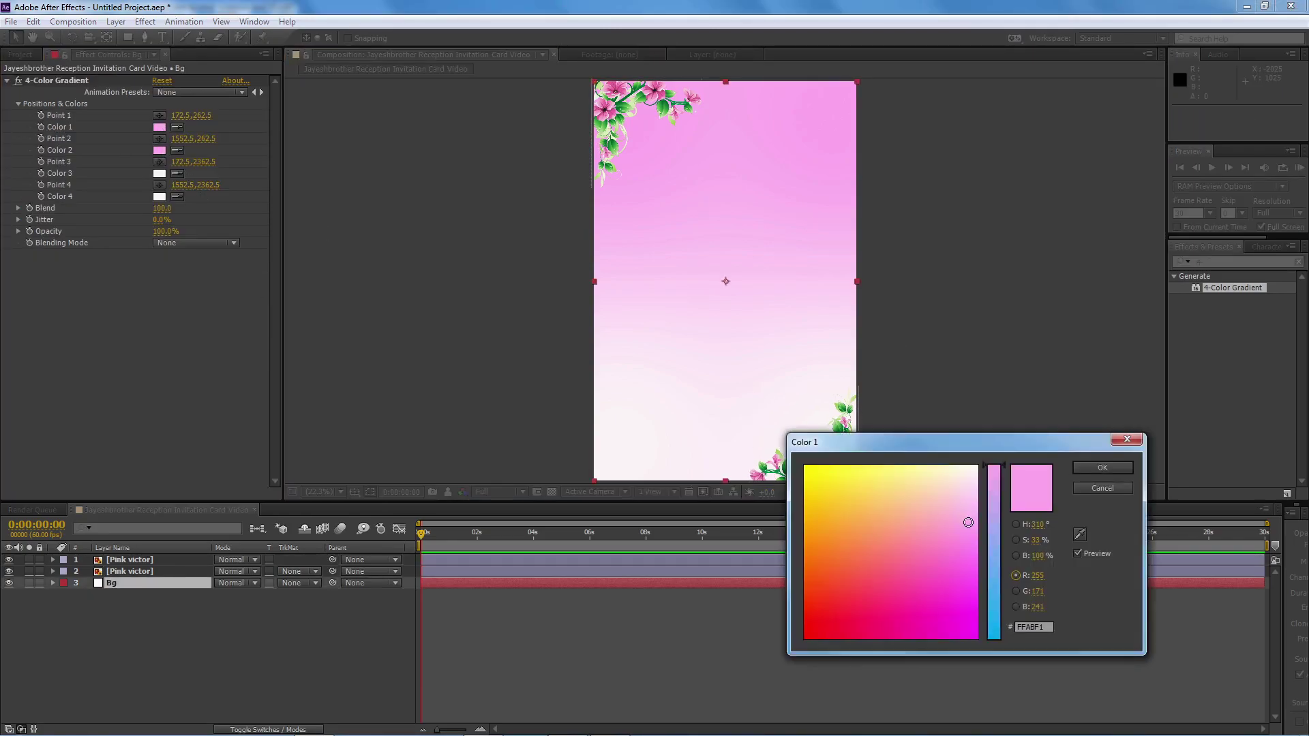
- Change gradient Color 1 to the lighter pink FFC1EF and deselect the effect
left_click_drag(968, 522, 967, 507)
left_click(1104, 468)
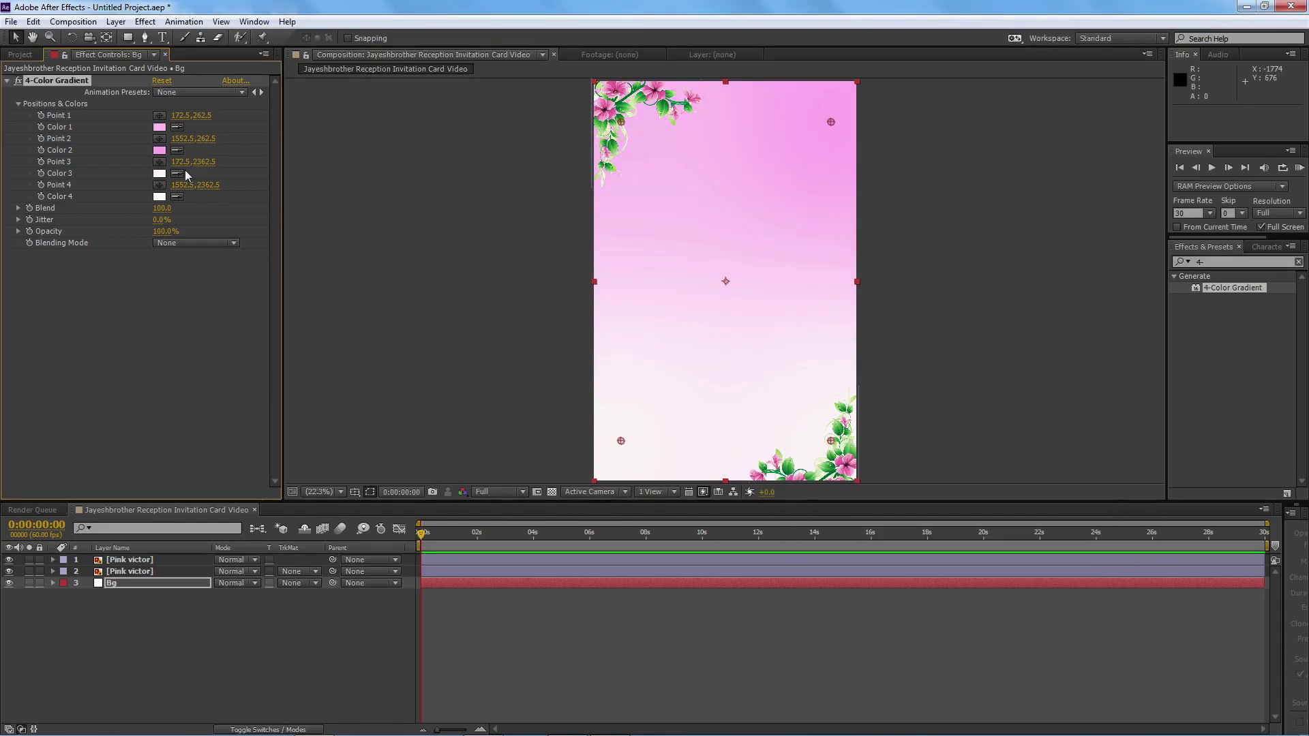
left_click(221, 329)
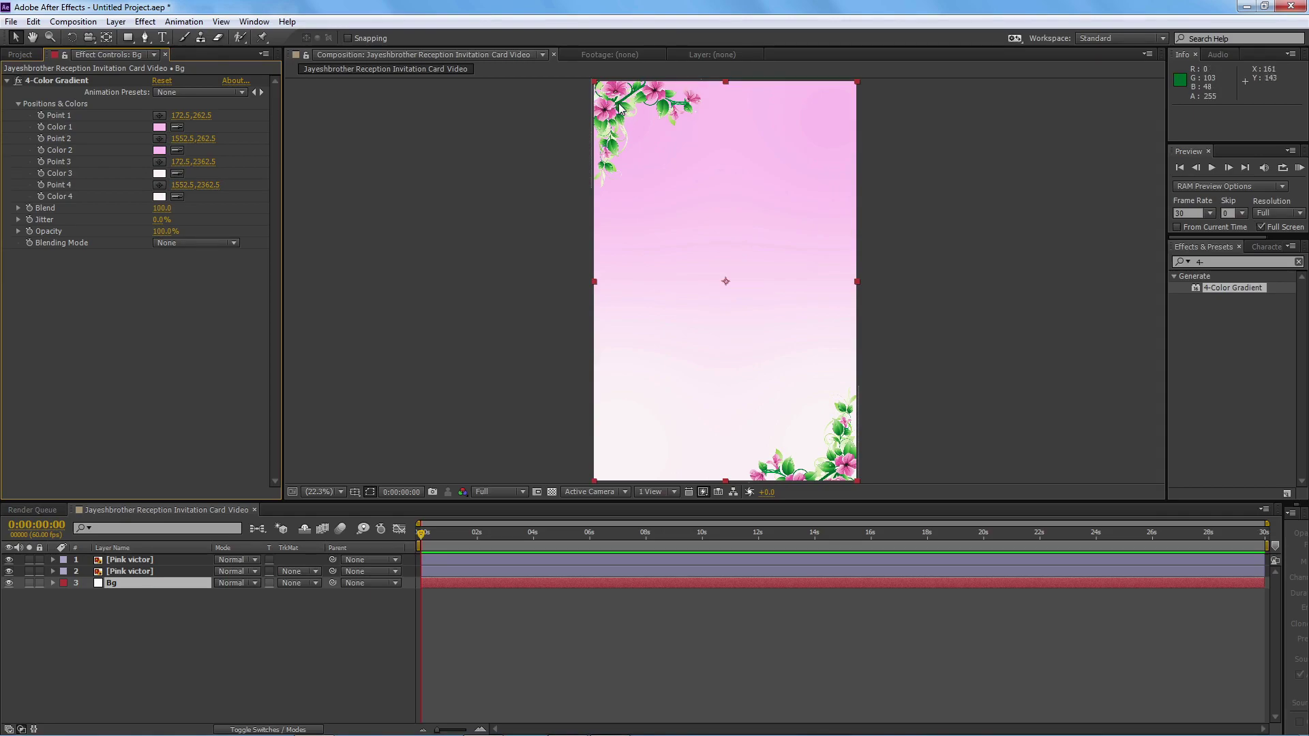
left_click(717, 138)
- Slightly scale and reposition the top-left flower, then add Ganeshaya namah.png to the comp
left_click(169, 560)
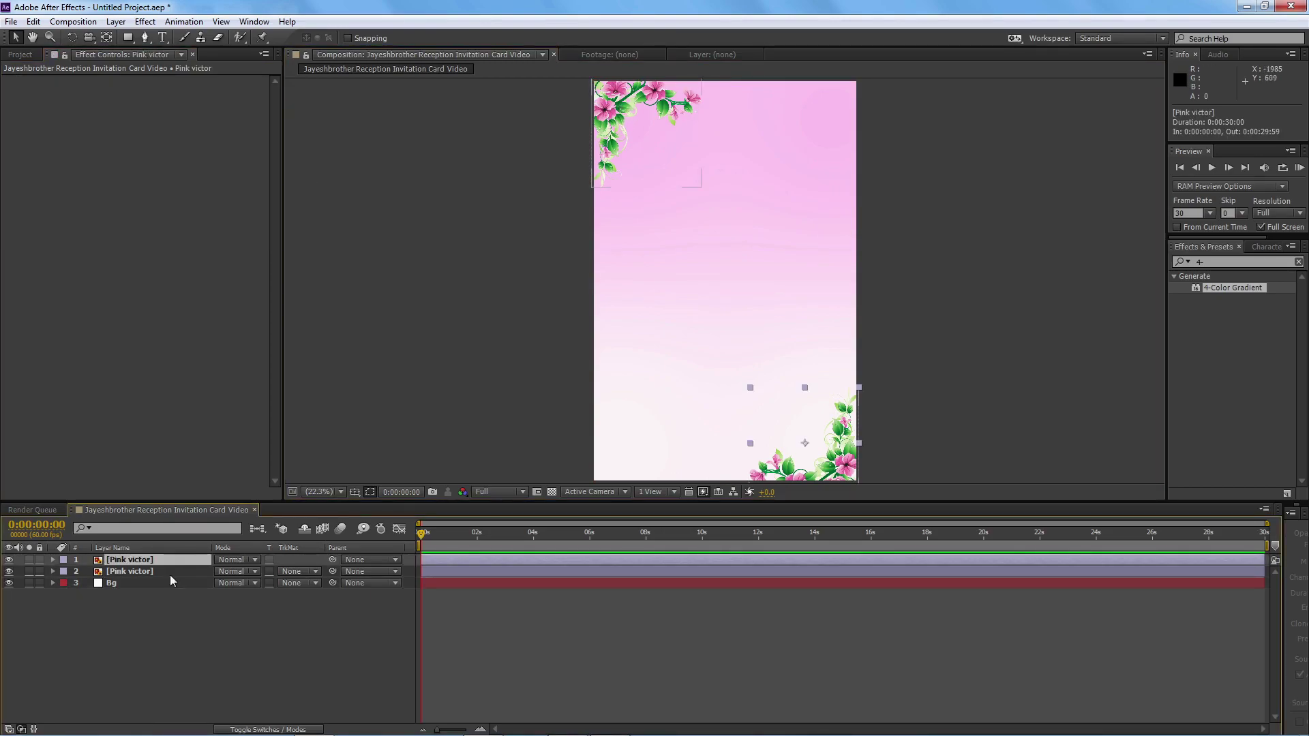
left_click(170, 572)
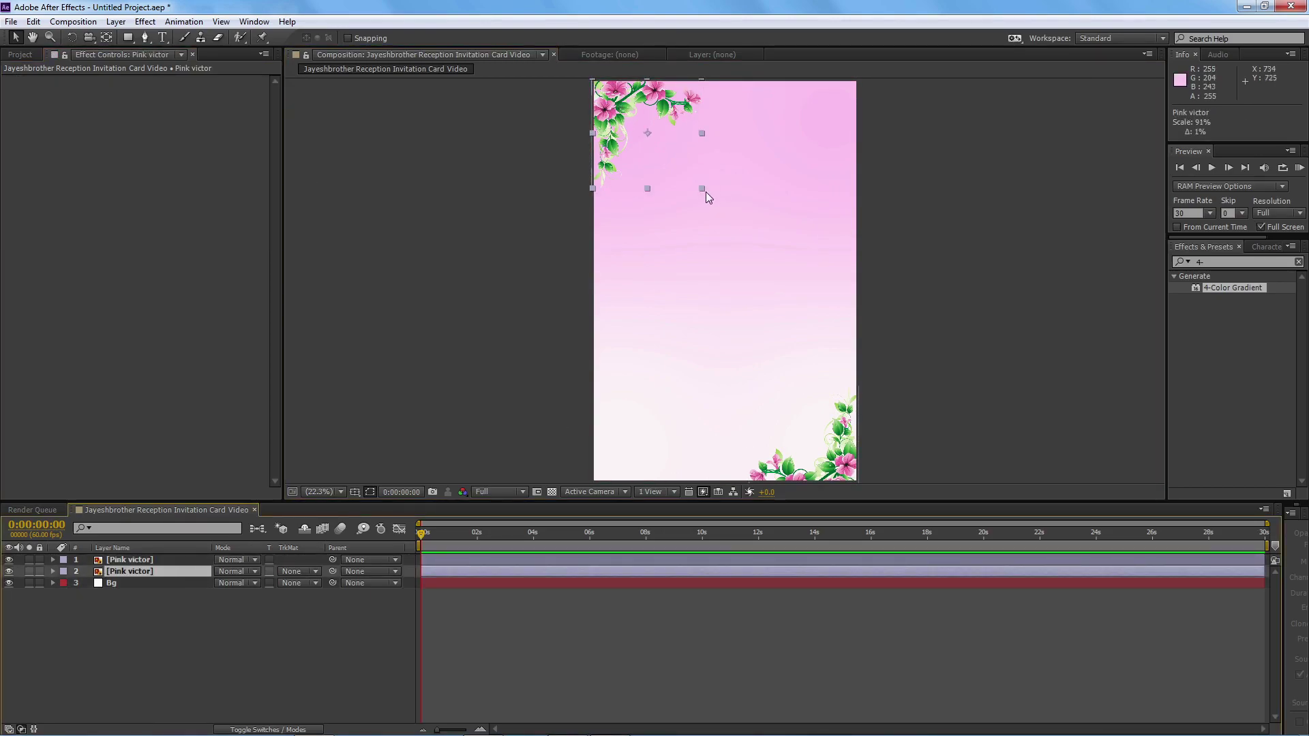
left_click_drag(704, 192, 712, 195)
left_click_drag(694, 107, 688, 109)
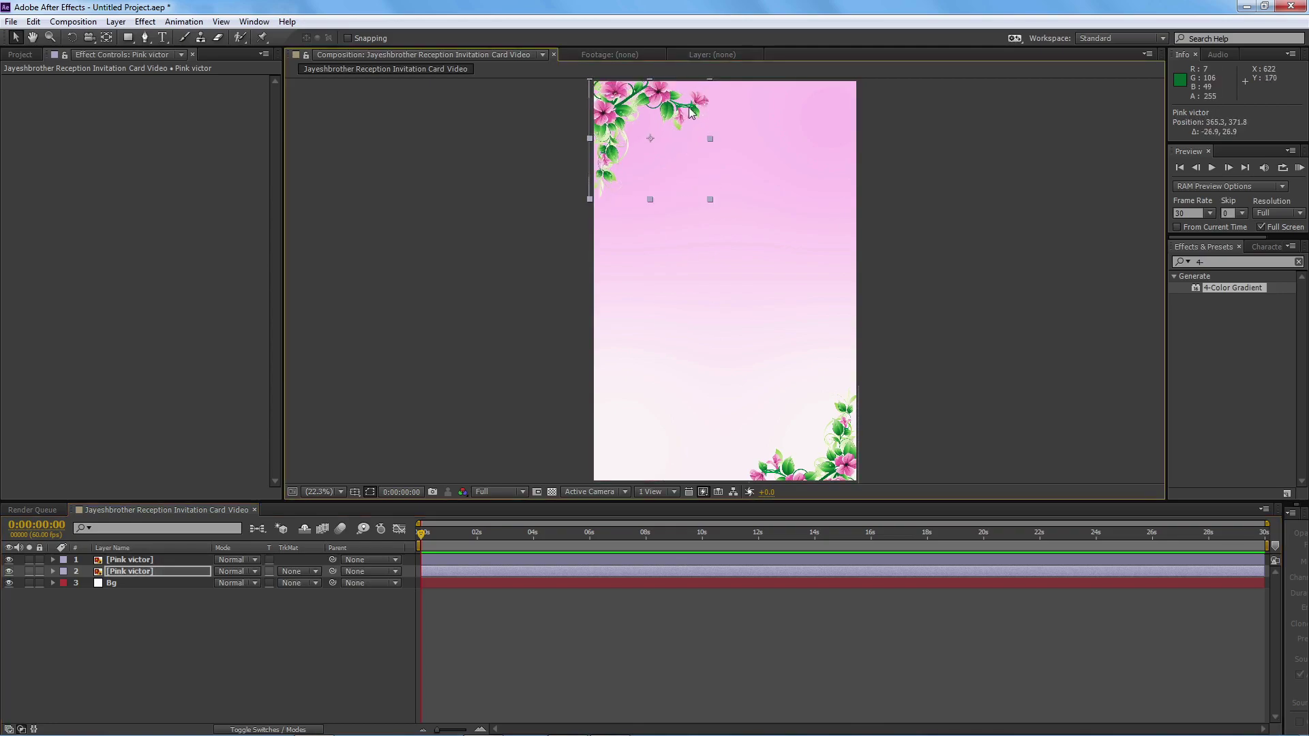
left_click(943, 158)
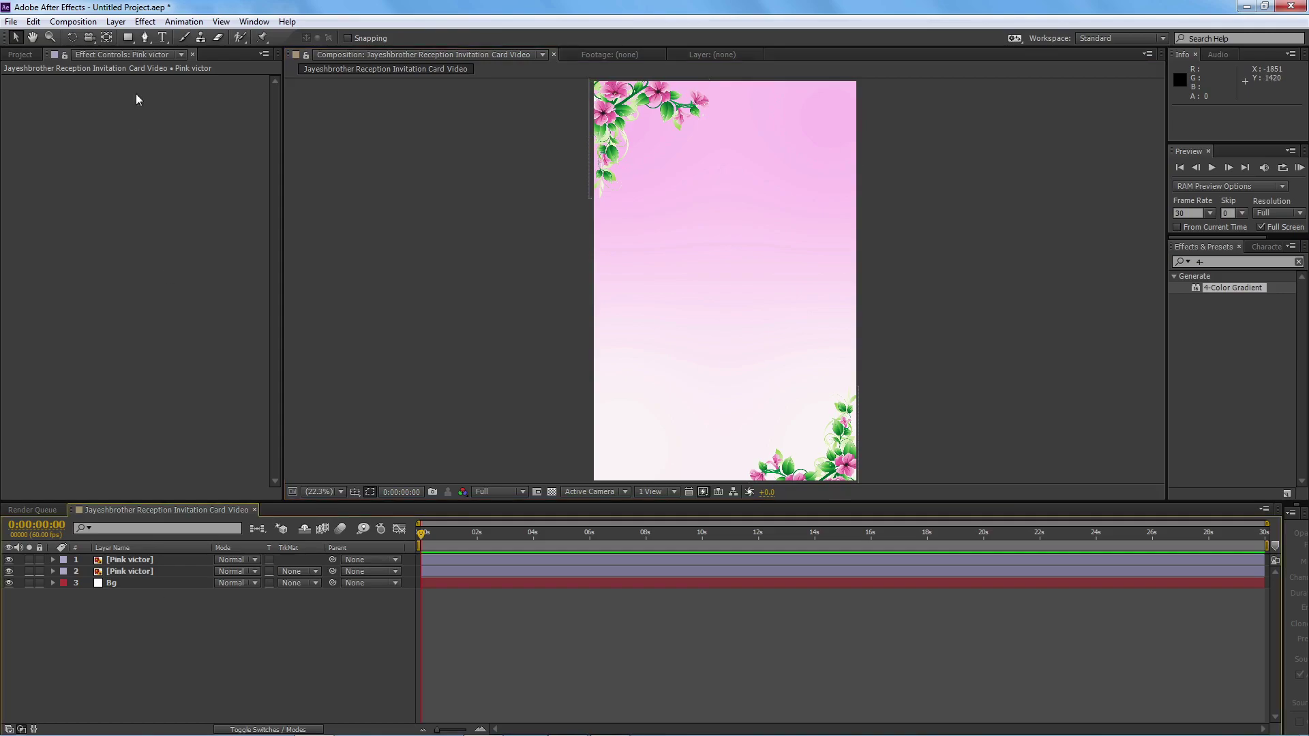
left_click(20, 54)
mouse_move(69, 227)
left_mouse_down()
mouse_move(136, 598)
mouse_move(136, 580)
left_mouse_up()
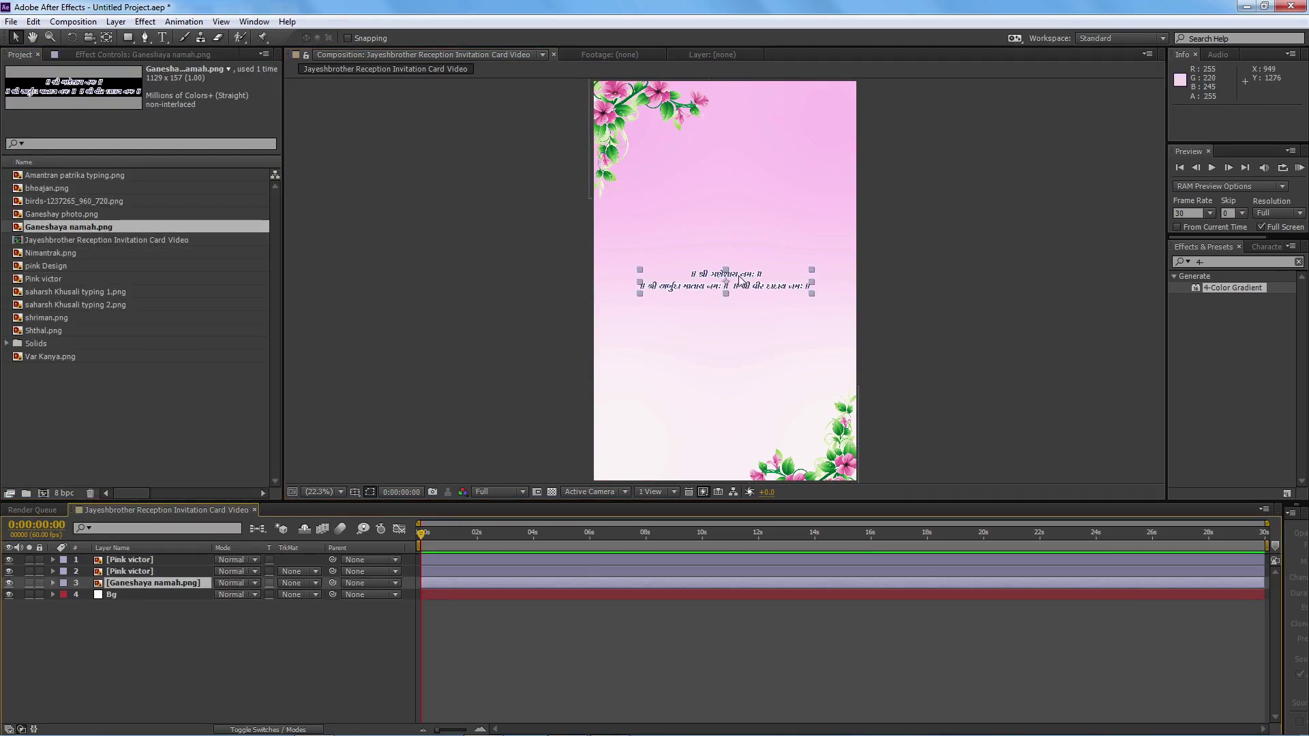
- Move the Ganeshaya namah text to the top edge, layered above the flowers
left_click_drag(739, 279, 740, 96)
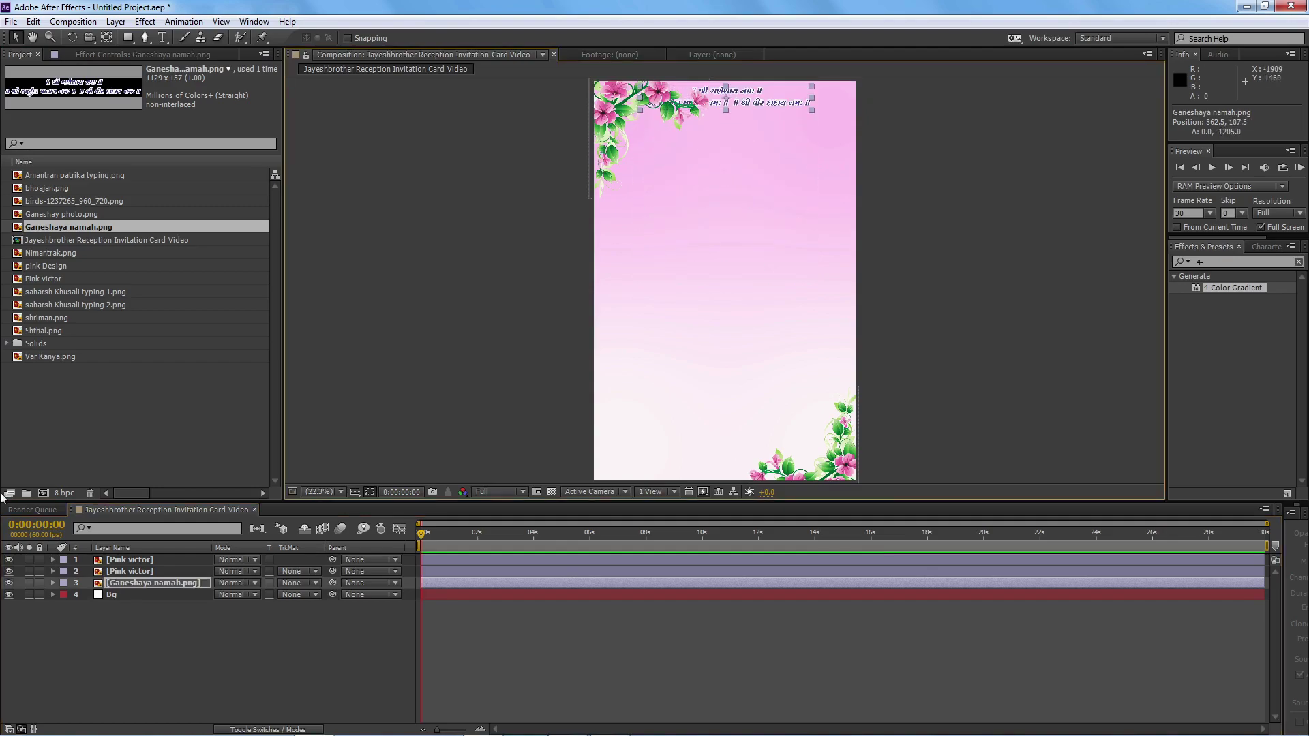
left_click_drag(153, 583, 154, 557)
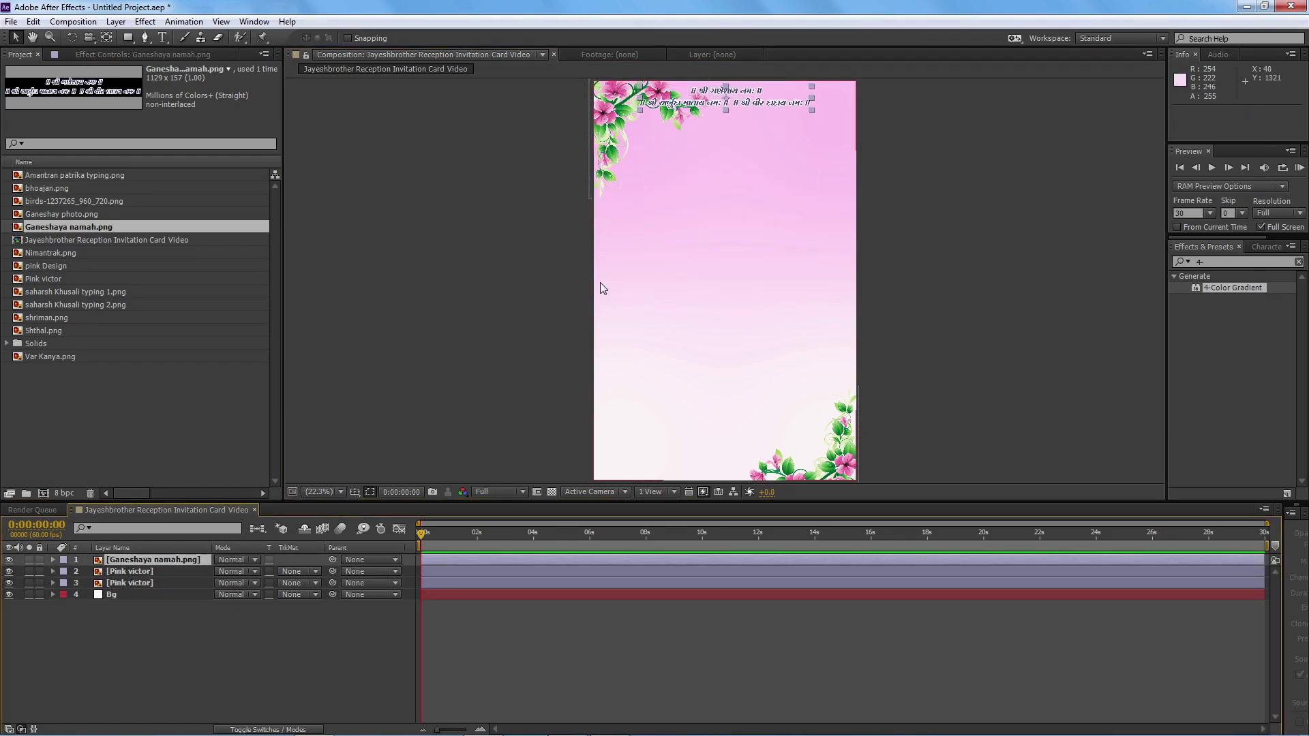
left_click(1050, 207)
- Set the viewer magnification to 50% and show the Align panel
left_click(321, 492)
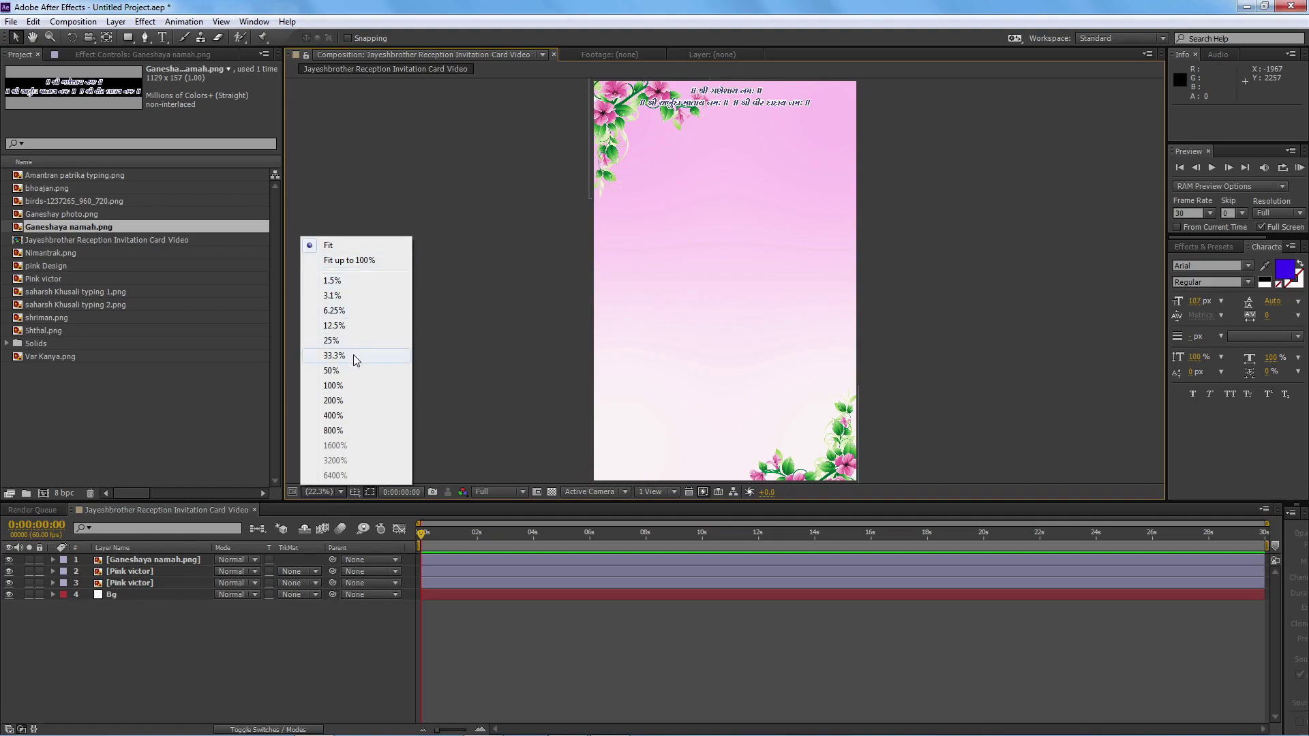
left_click(360, 386)
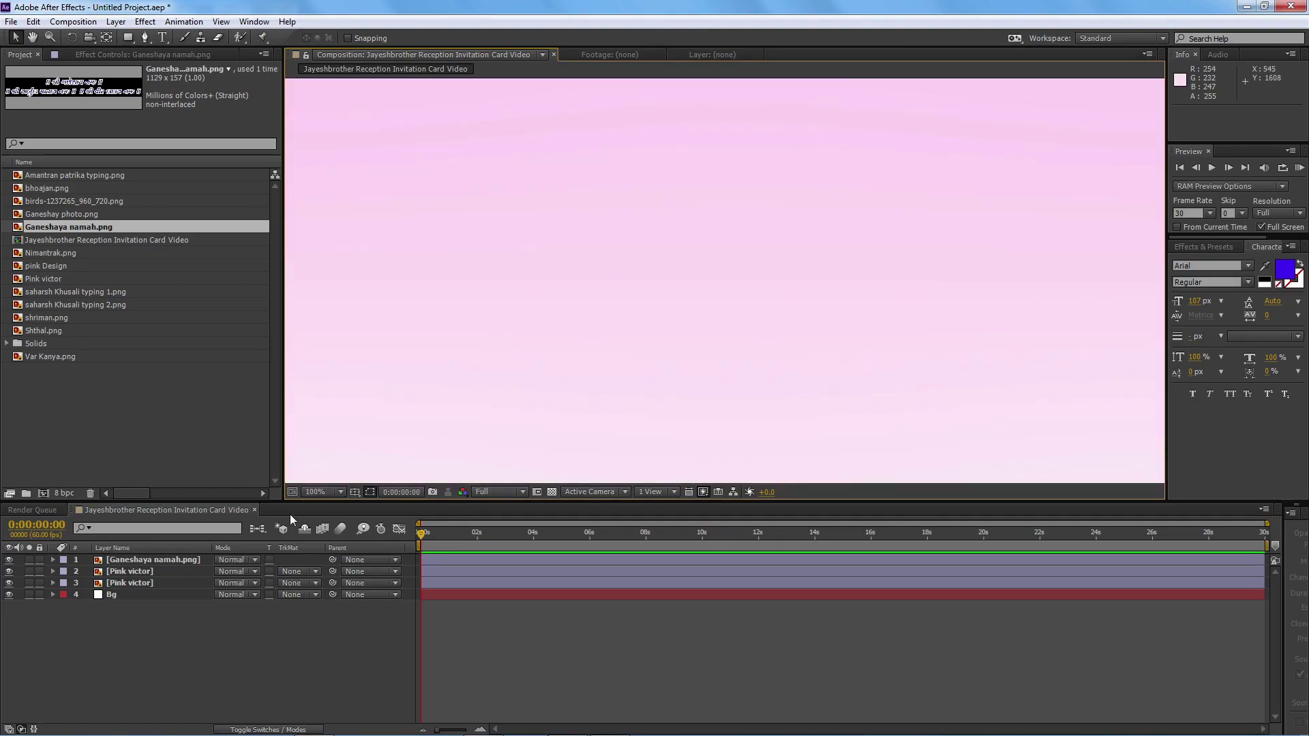
left_click(342, 492)
left_click(359, 371)
key("h")
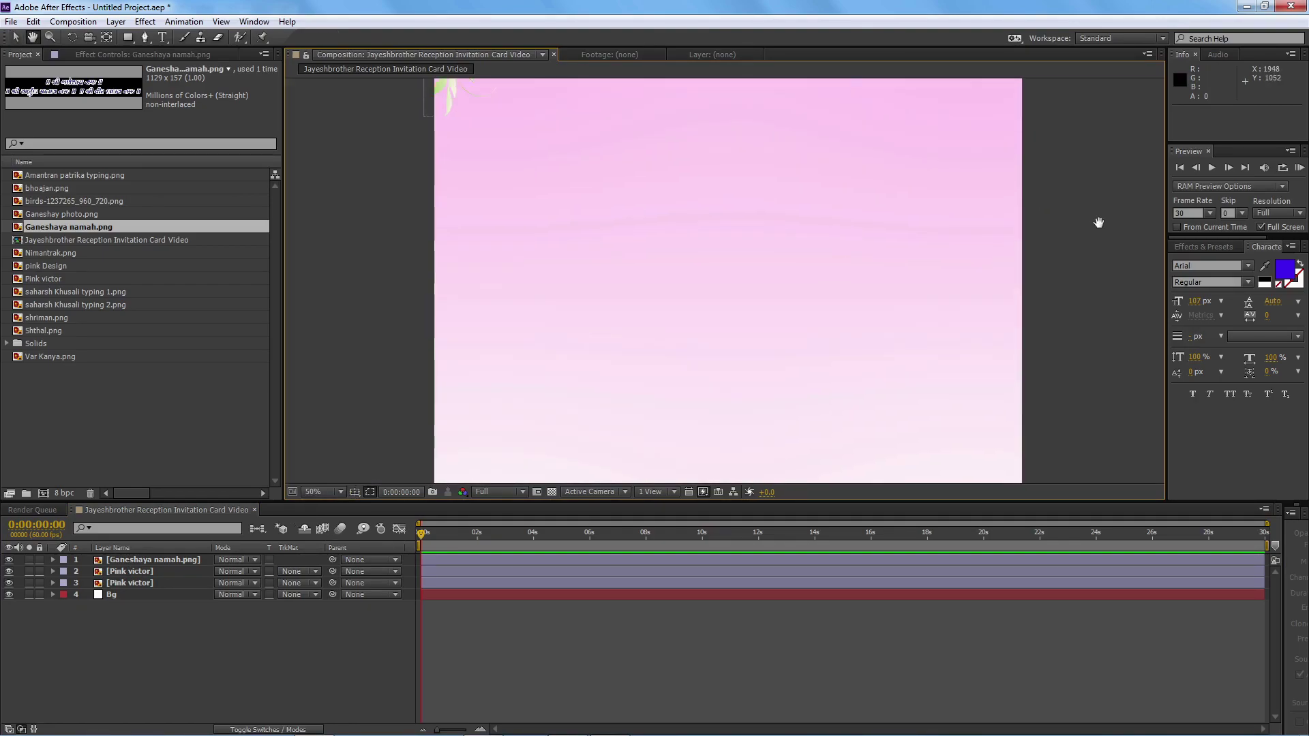
key("v")
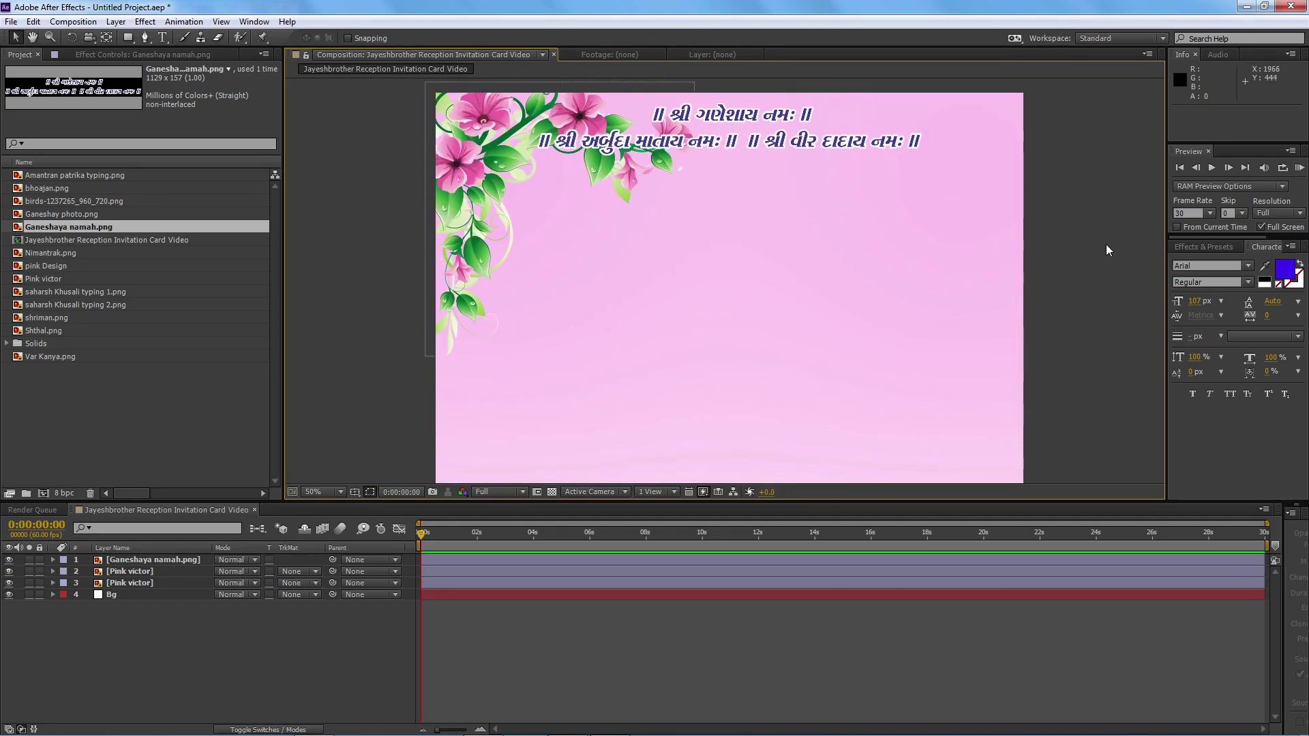
left_click_drag(1282, 610, 1169, 615)
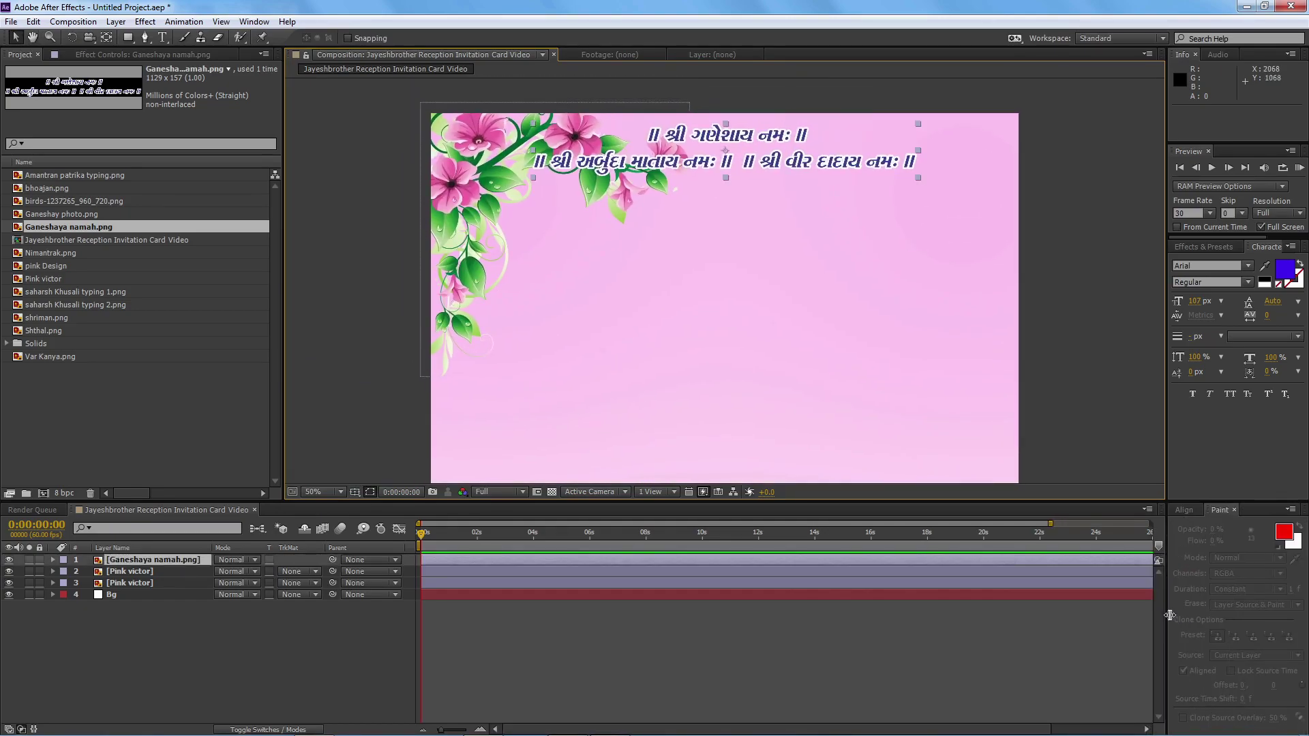
left_click(1184, 510)
left_click(354, 334)
- Add Ganeshay photo.png, align it to the top, and move it below the header verses
left_click(84, 213)
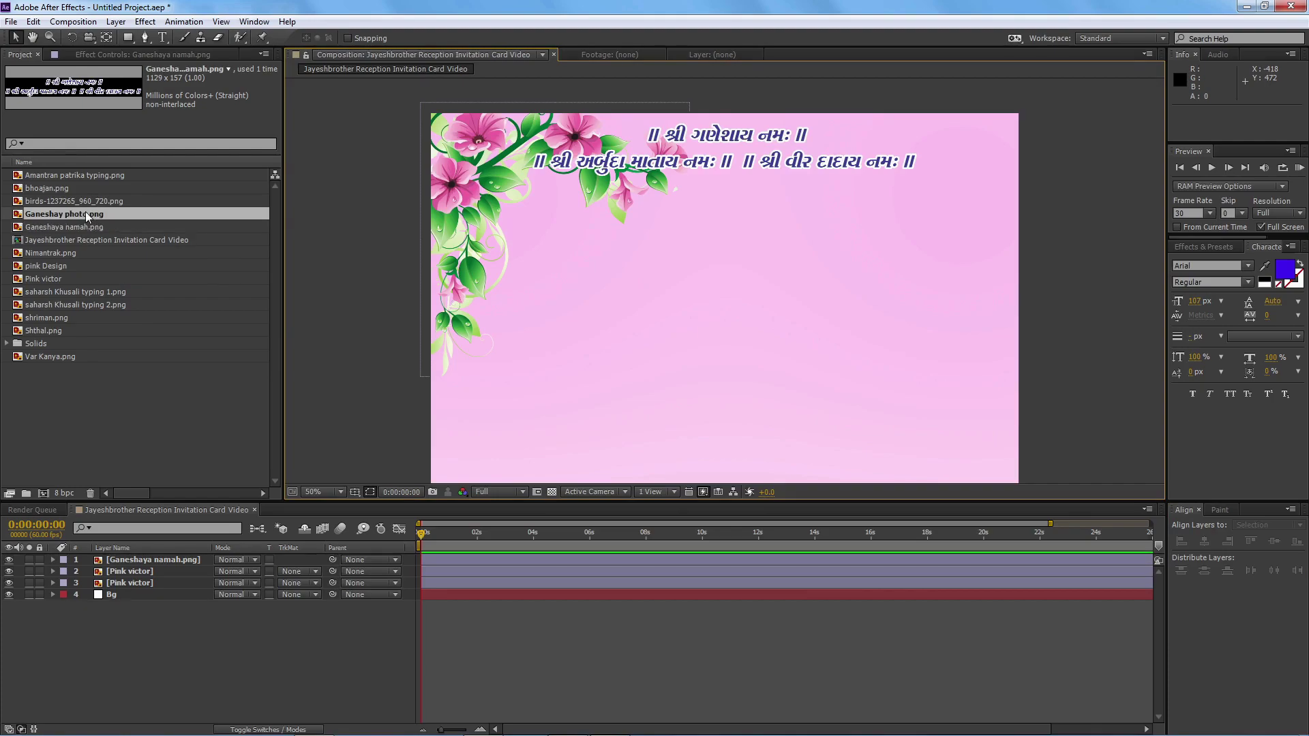
left_click_drag(86, 215, 123, 555)
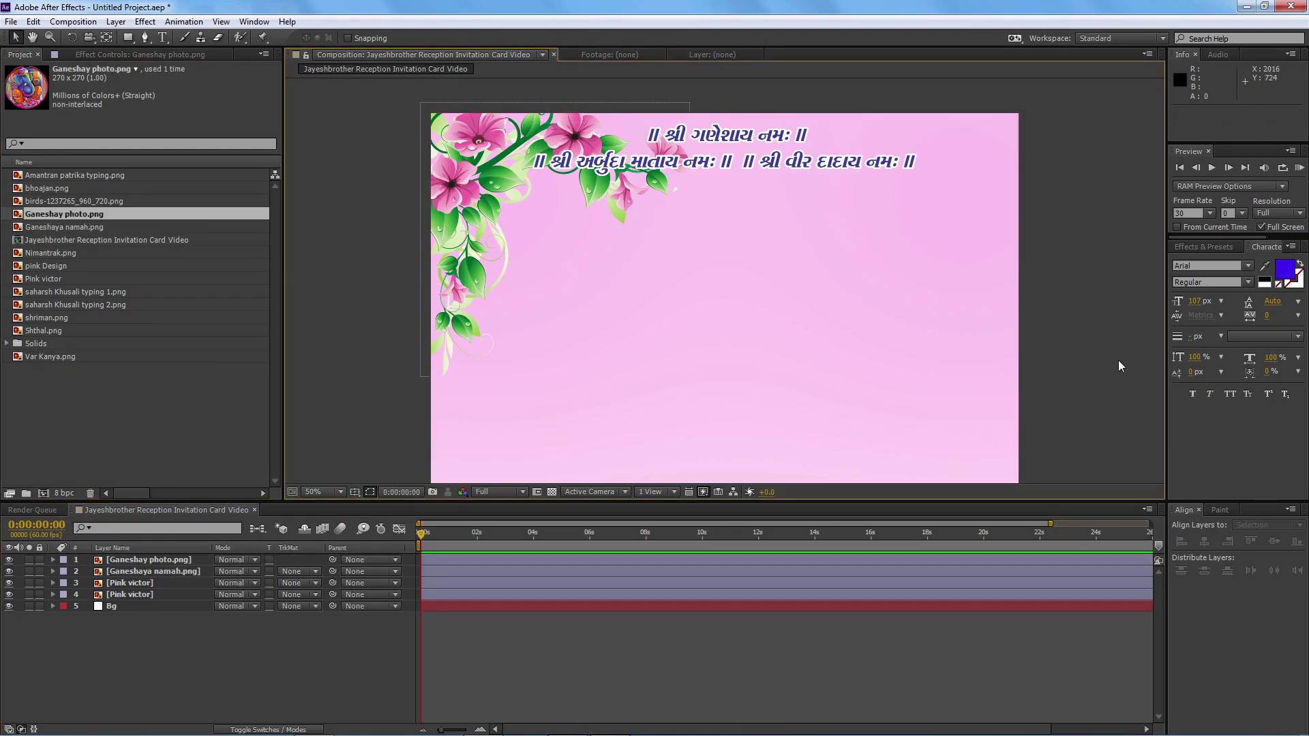
scroll(1118, 360, "down", 5)
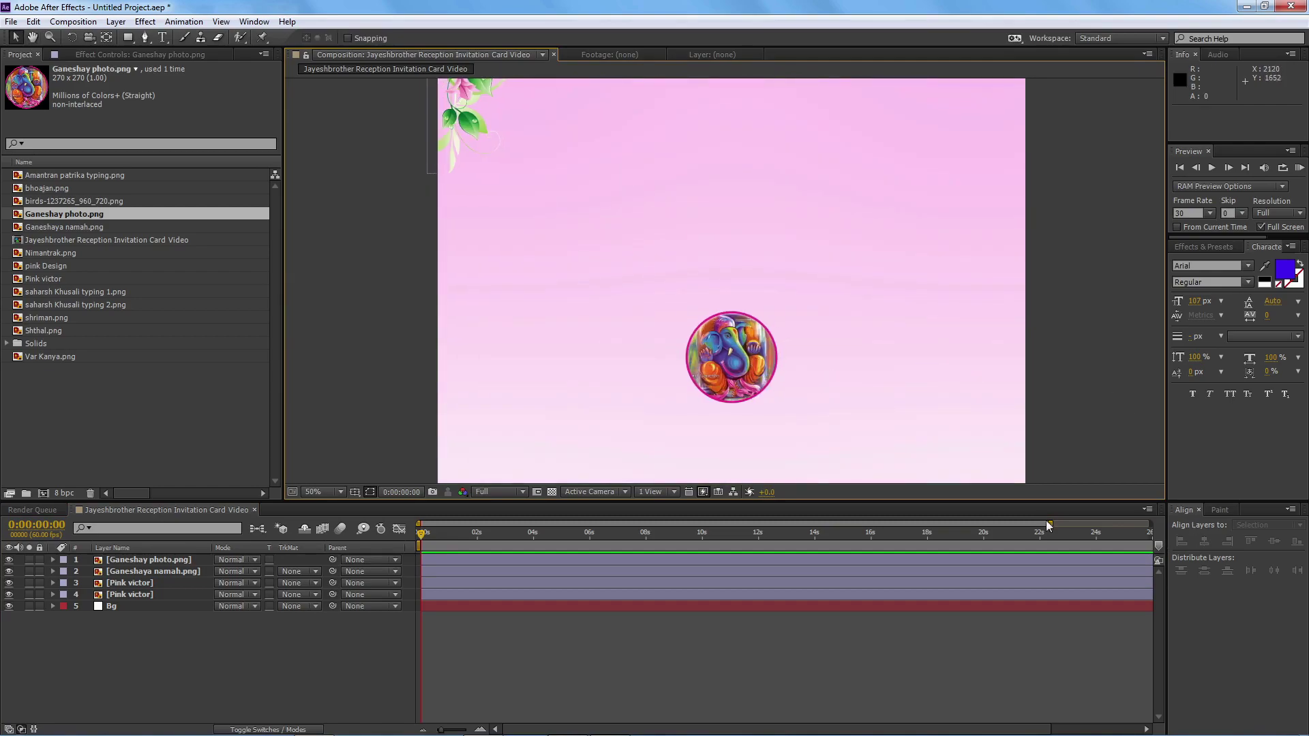
left_click(1220, 601)
left_click(1251, 542)
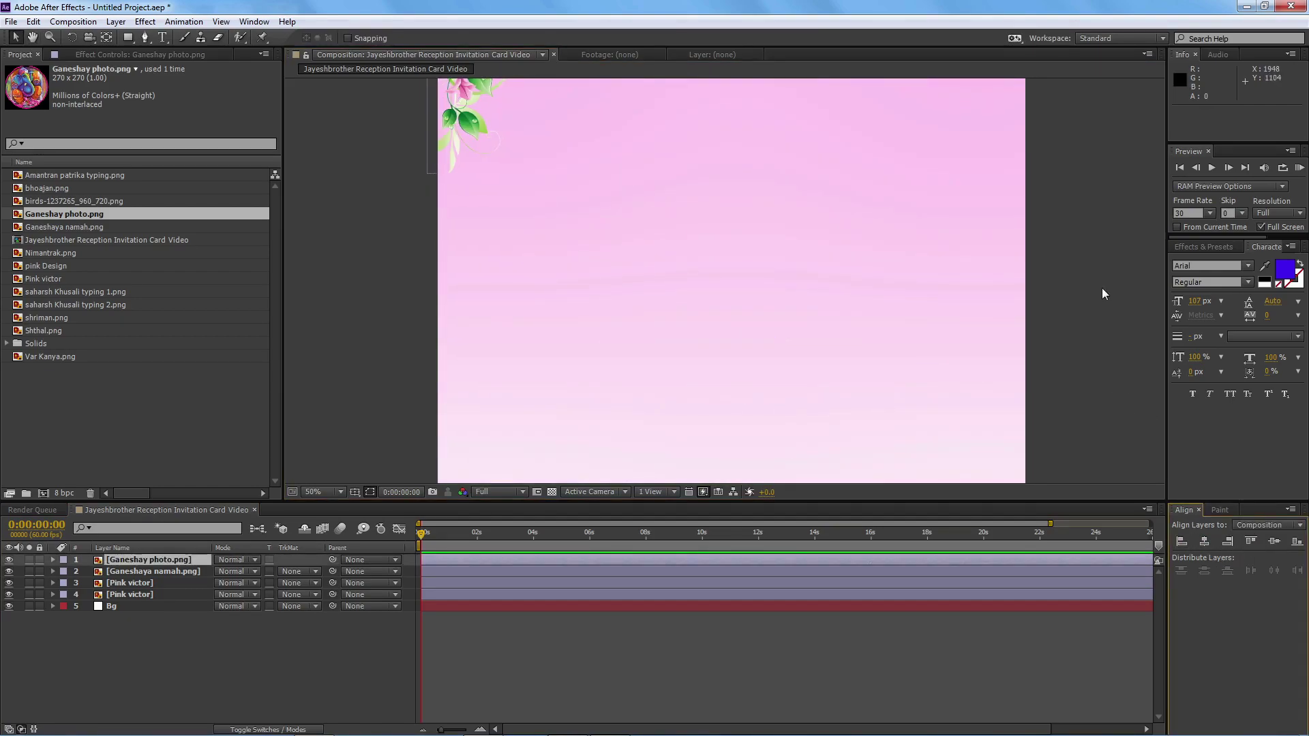
scroll(1118, 320, "up", 6)
scroll(1118, 320, "up", 2)
left_click_drag(758, 279, 764, 359)
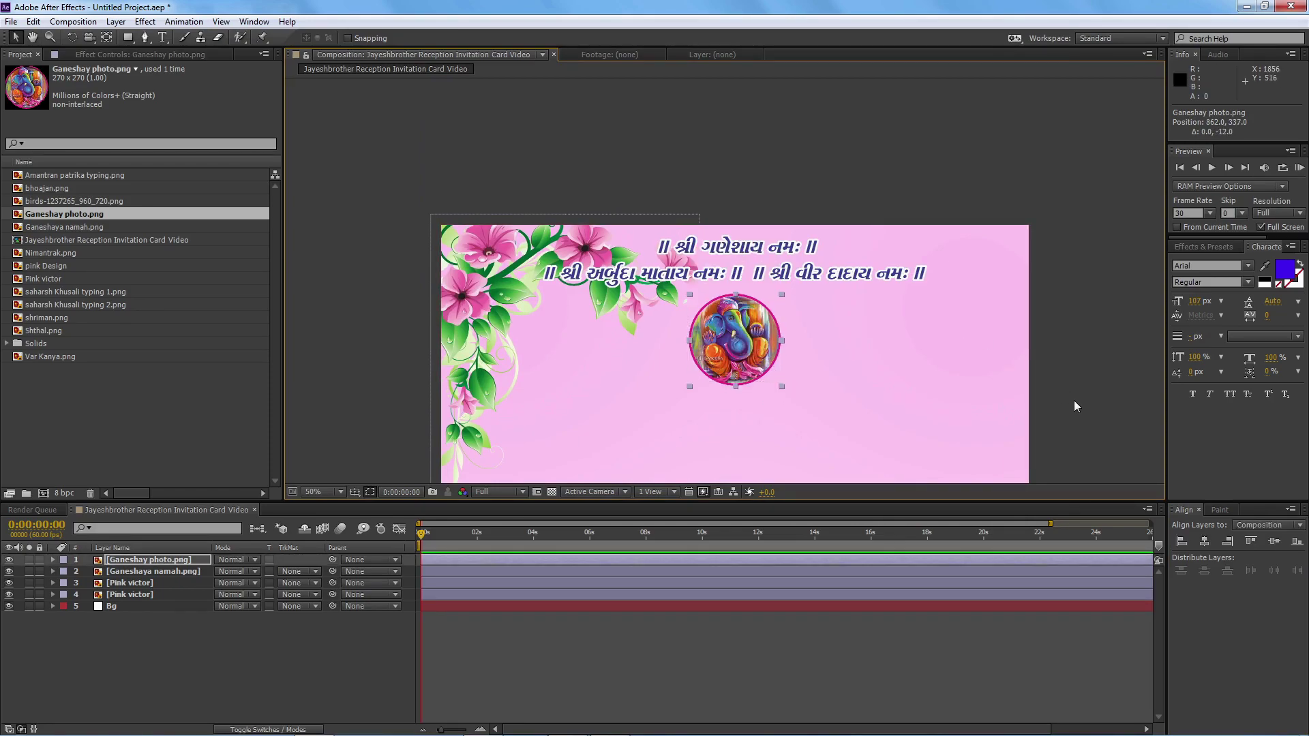
- Add the Amantran patrika banner and place it beneath the Ganesh photo
left_click(75, 175)
left_click_drag(141, 507, 136, 556)
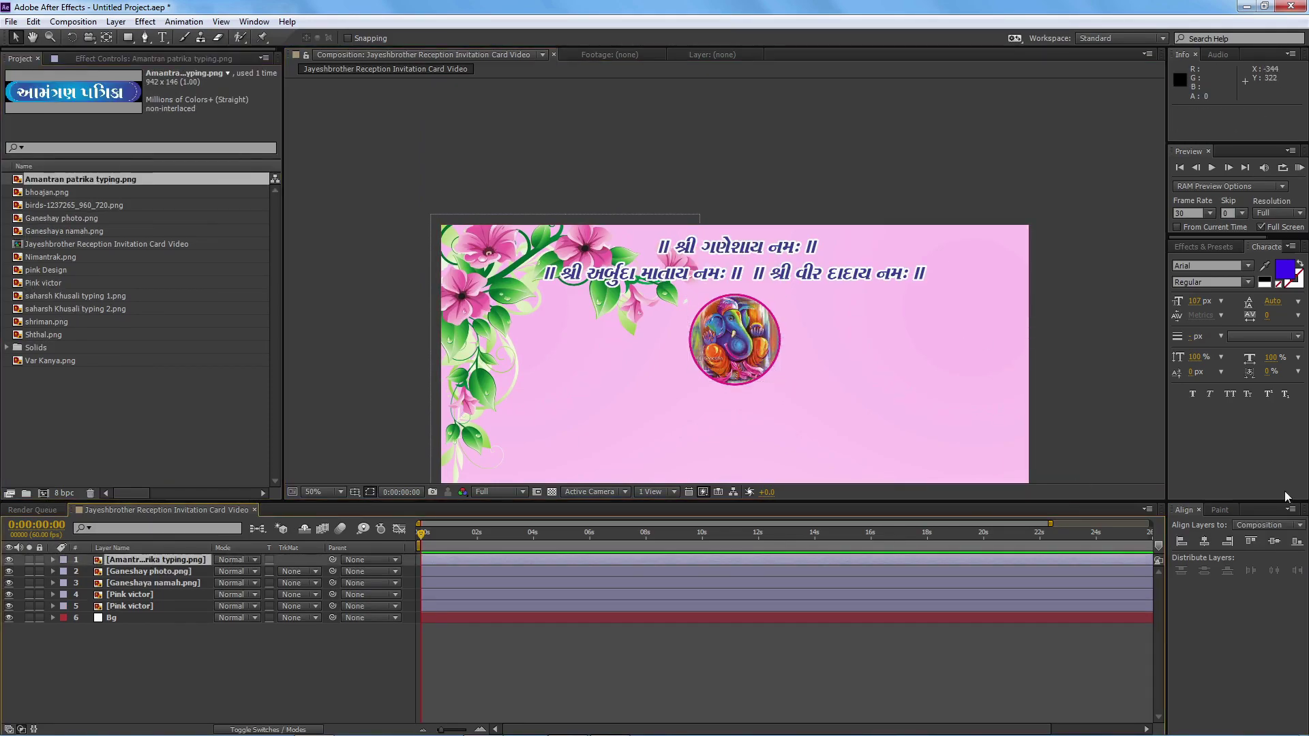
left_click_drag(761, 252, 763, 425)
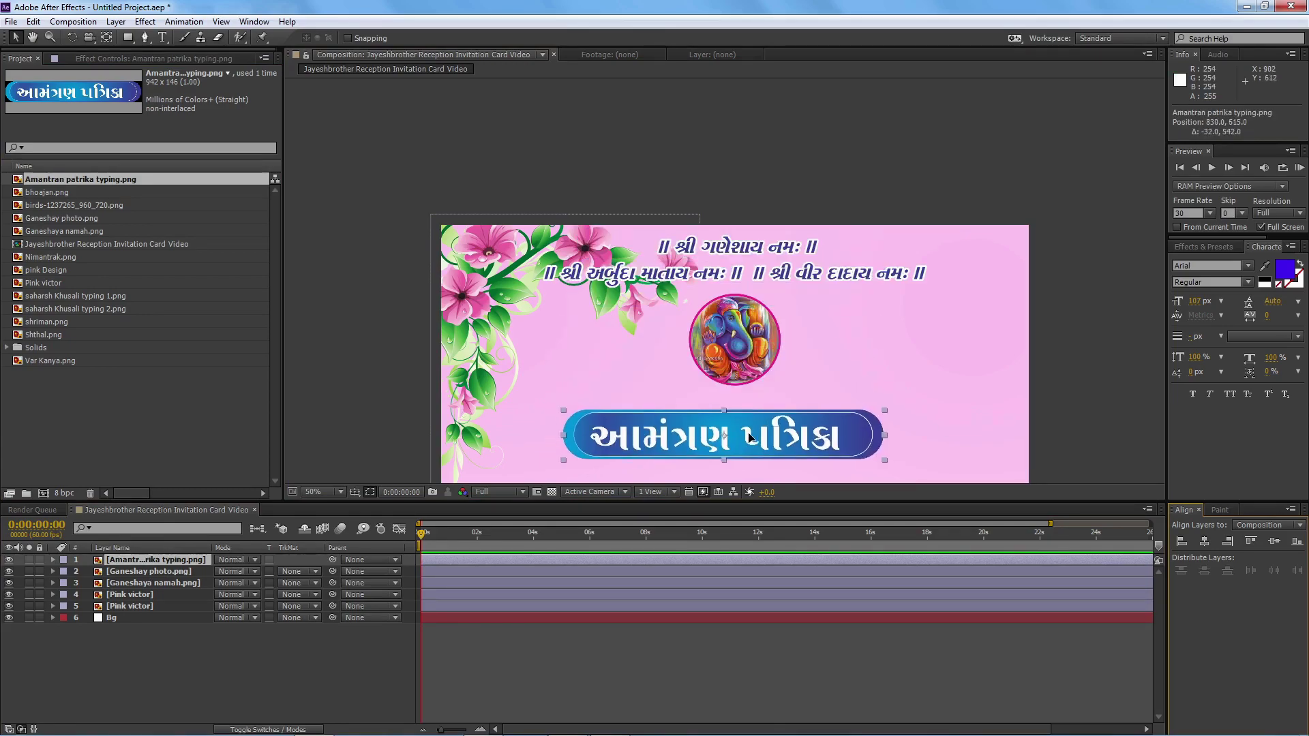
left_click_drag(1070, 440, 1074, 257)
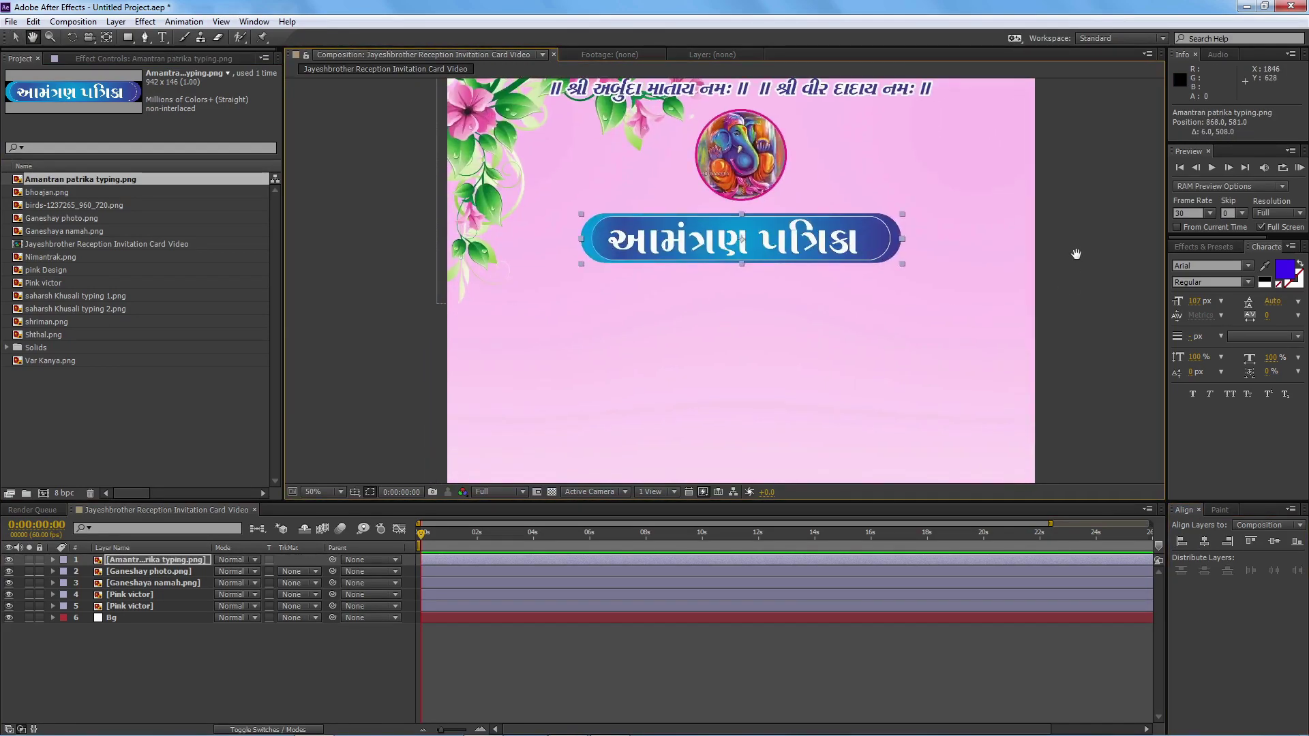
left_click(71, 310)
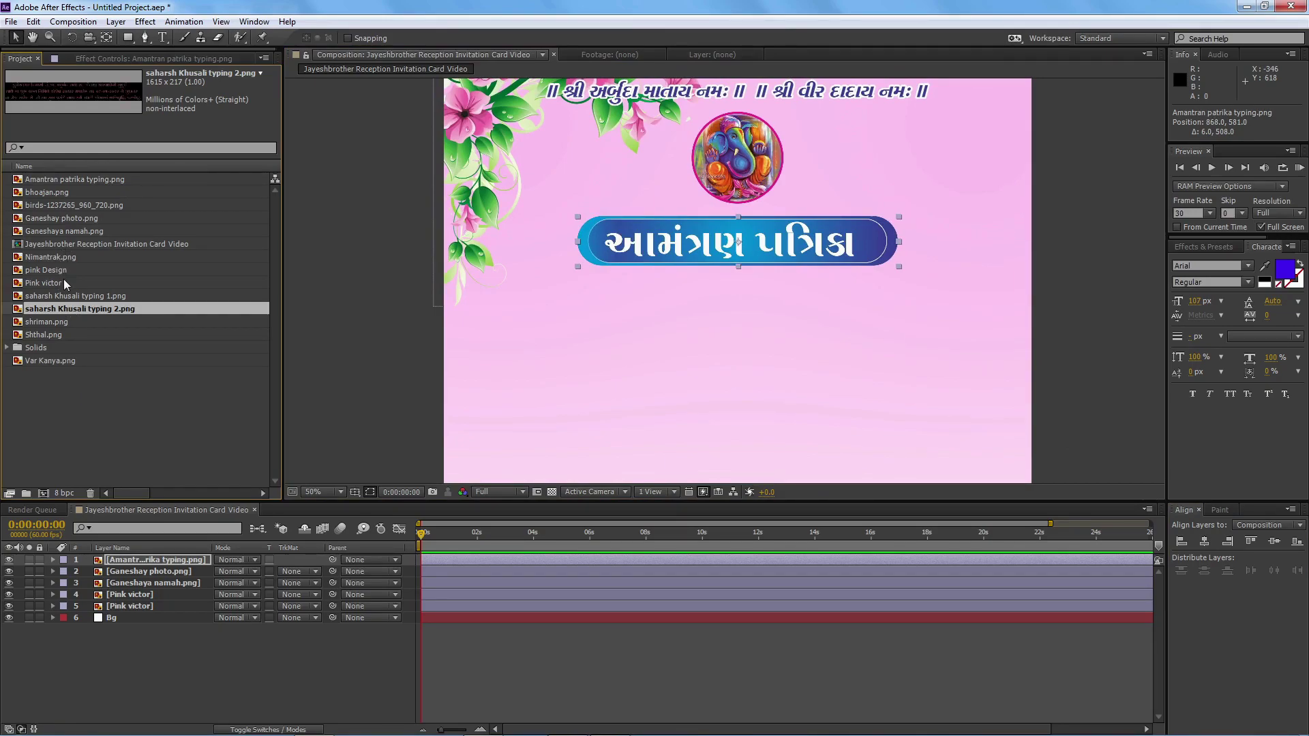
- Add shriman.png and place the શ્રીમાન line just under the Amantran patrika banner
left_click(67, 296)
left_click(69, 310)
left_click_drag(64, 324, 157, 556)
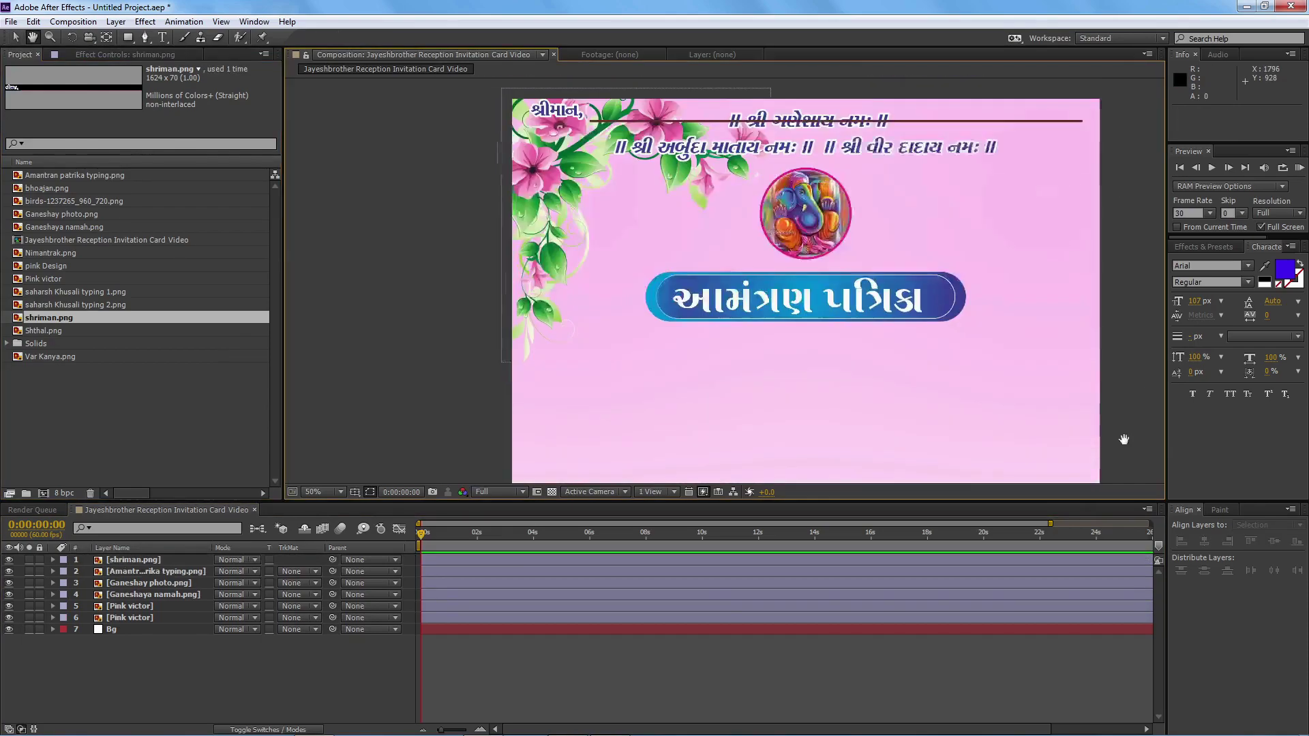
mouse_move(844, 153)
left_mouse_down()
mouse_move(845, 397)
mouse_move(845, 377)
left_mouse_up()
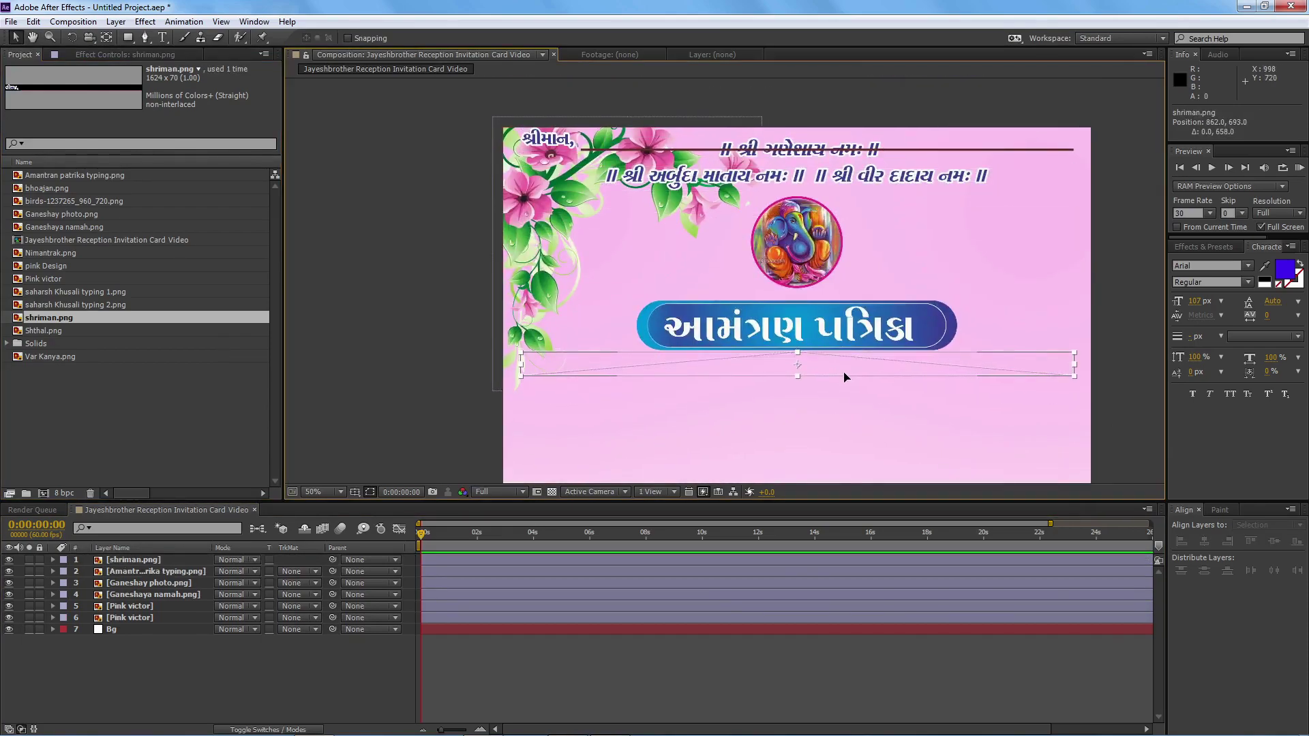
left_click_drag(1127, 384, 1104, 246)
key("v")
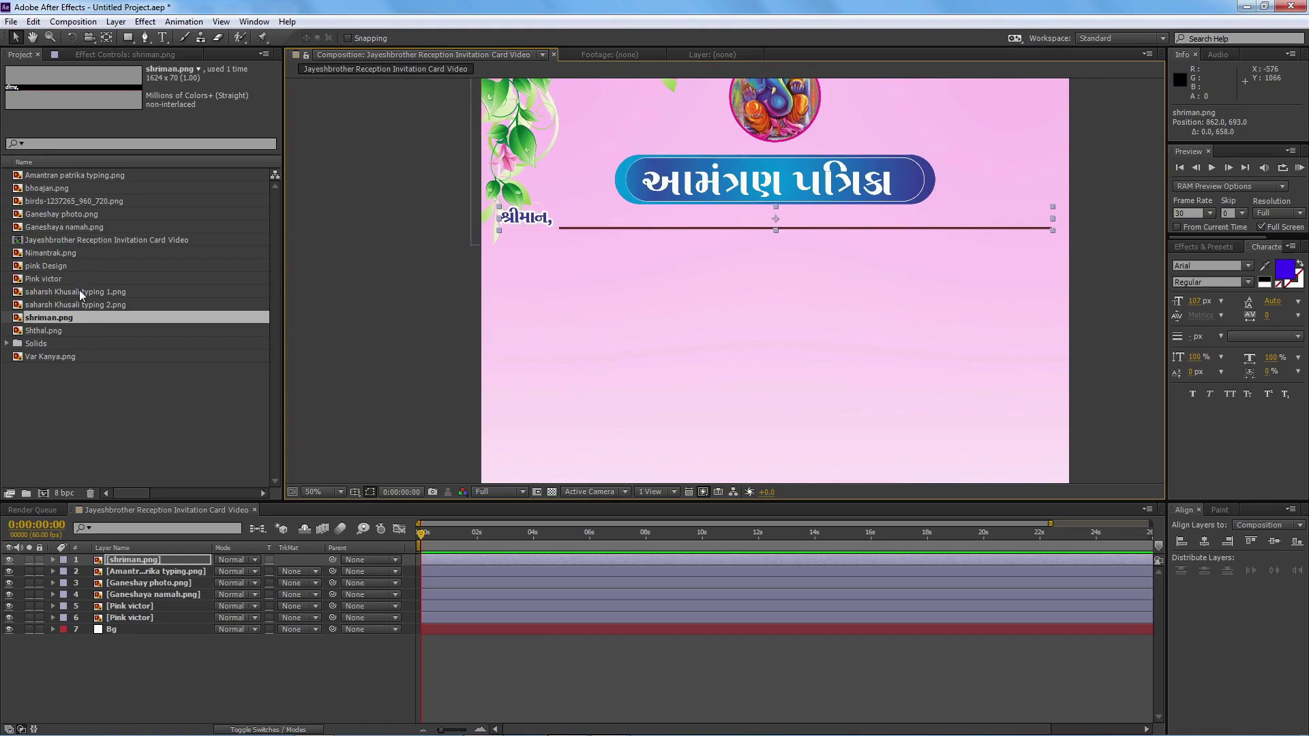
left_click_drag(79, 292, 157, 556)
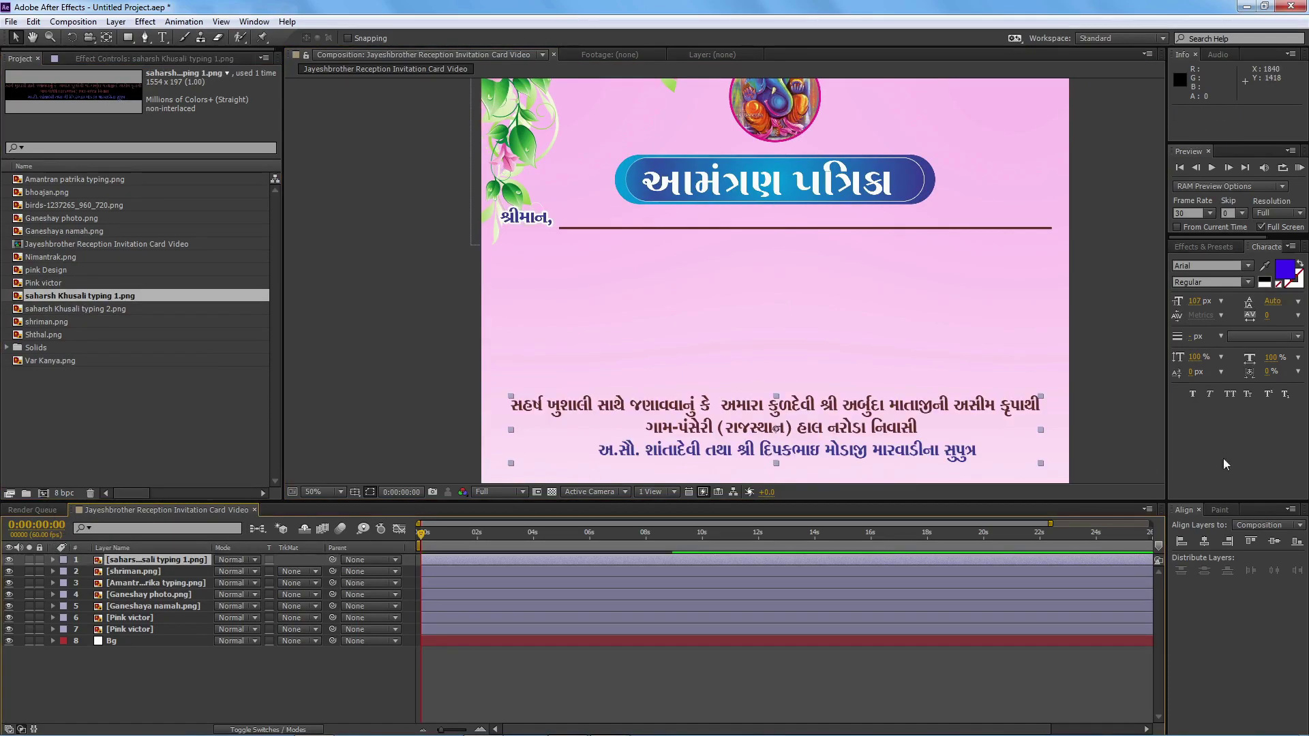
left_click_drag(859, 413, 874, 249)
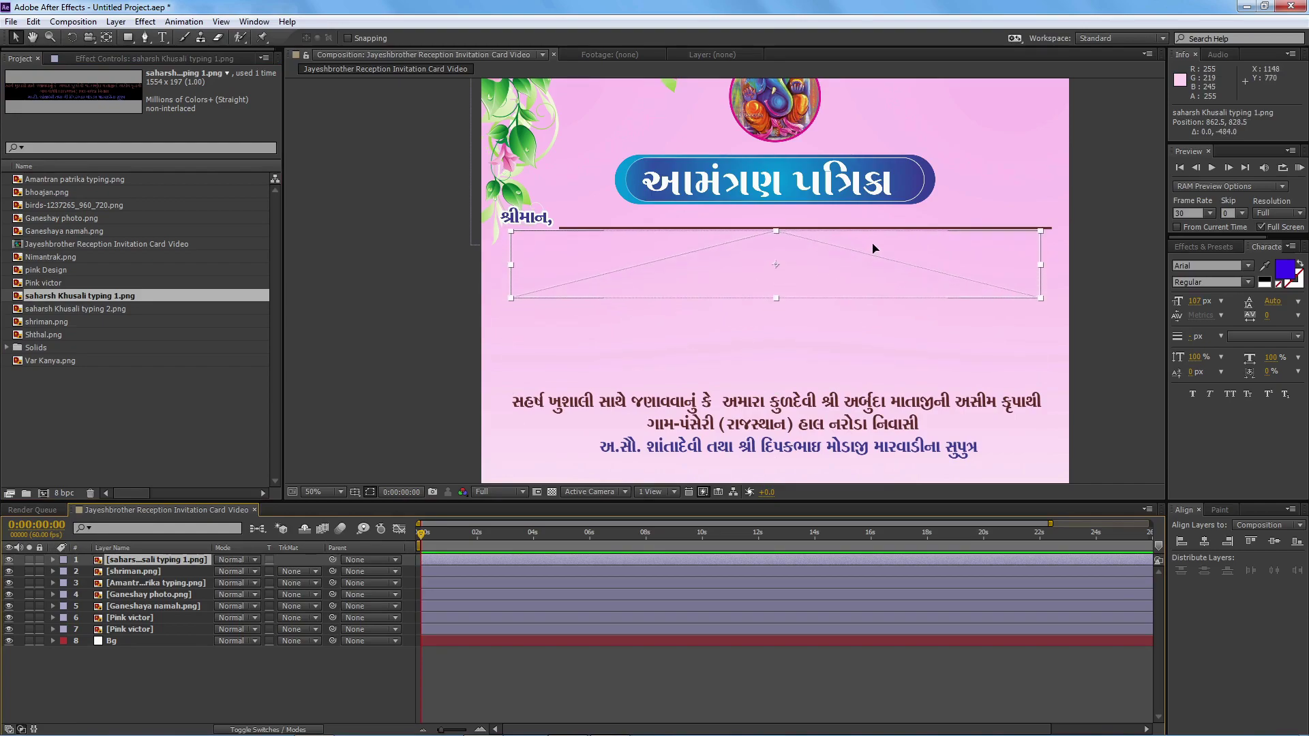
left_click(1203, 543)
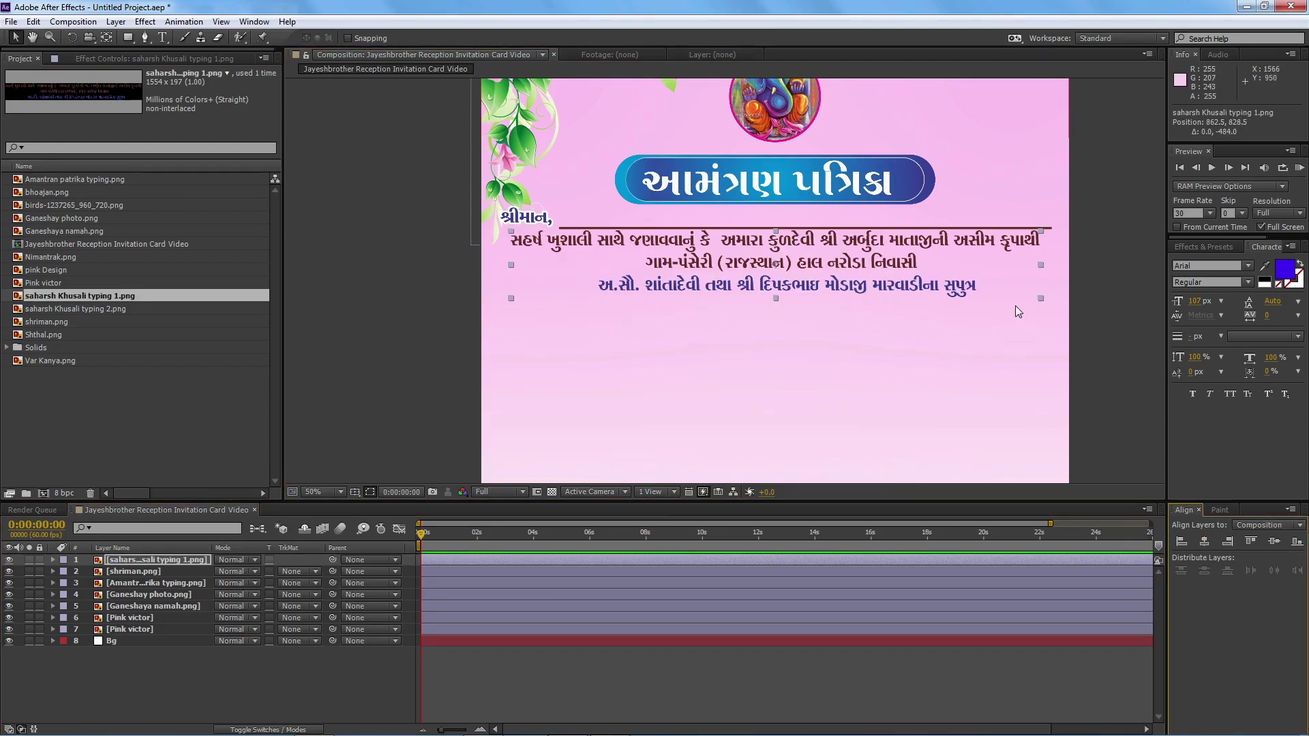
key("Down")
key("Down")
key("Down")
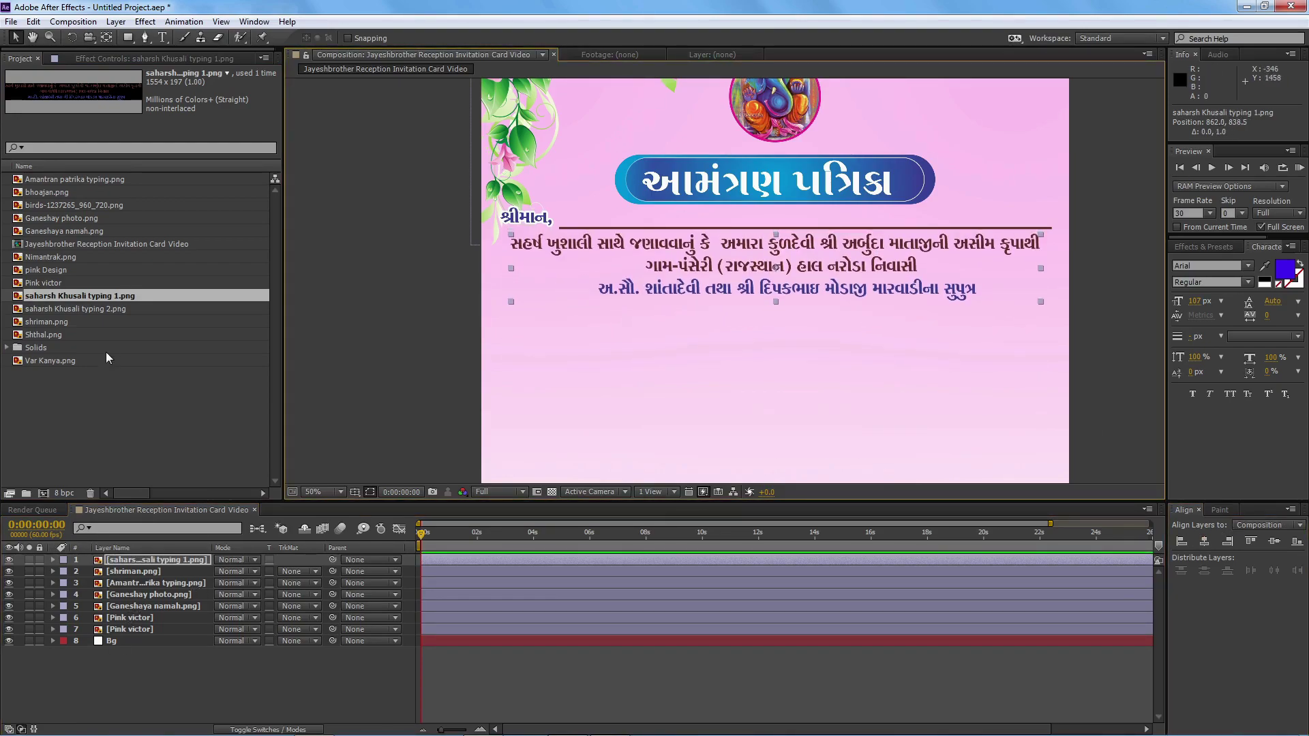
- Place Var Kanya.png under the greeting text and add birds-1237265_960_720.png shifted to the left
left_click_drag(51, 360, 150, 560)
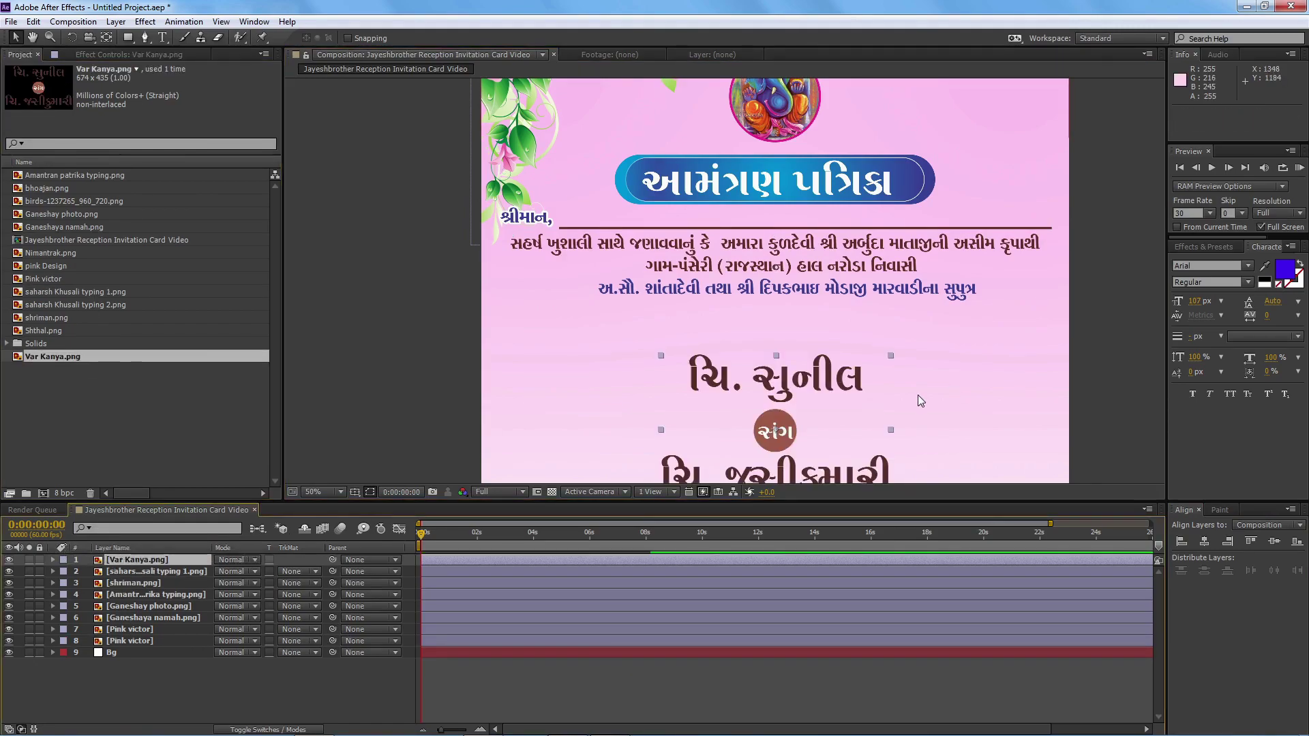
left_click_drag(816, 391, 851, 348)
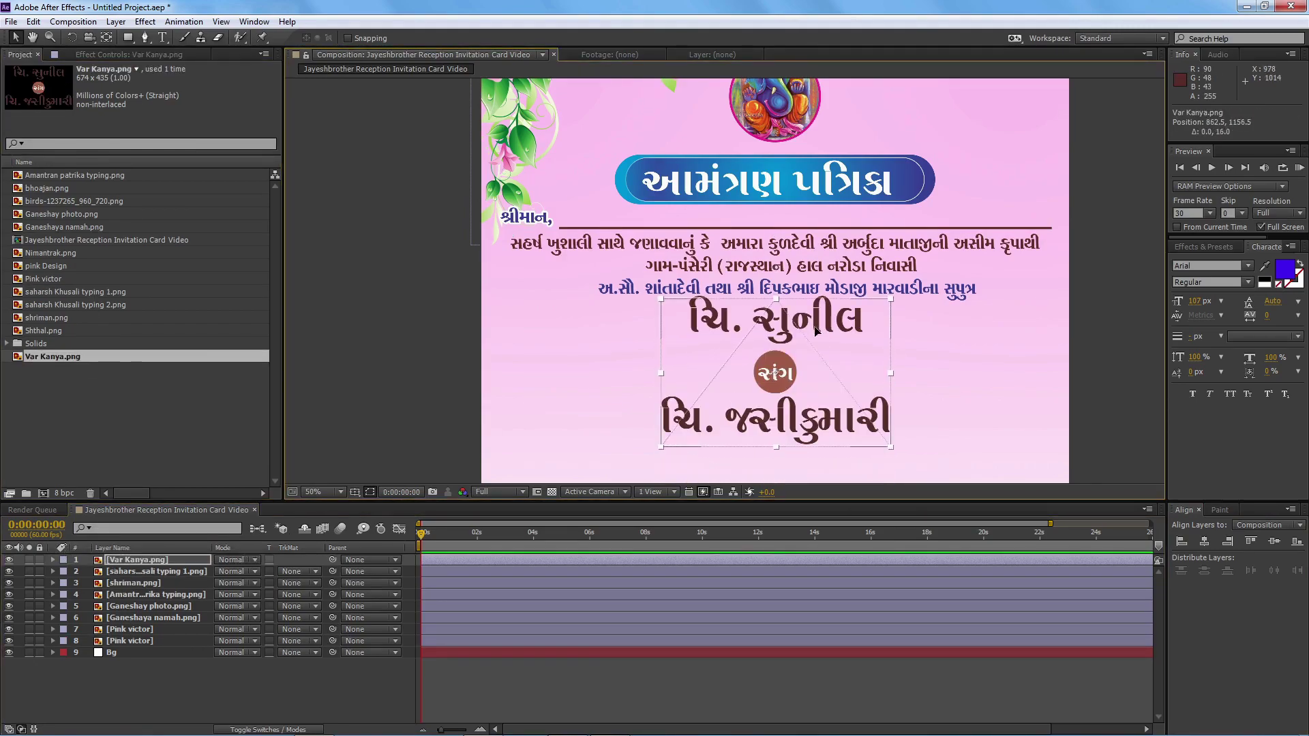
scroll(1111, 341, "down", 3)
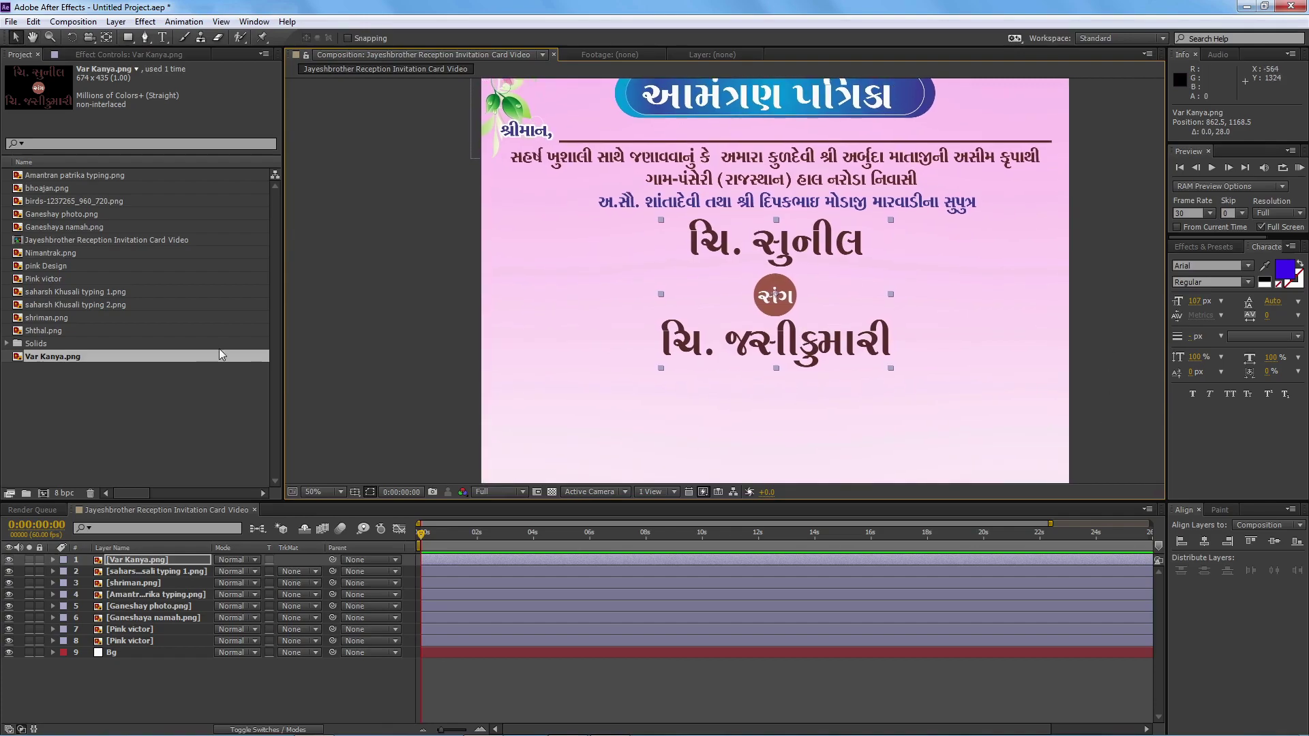
left_click(79, 202)
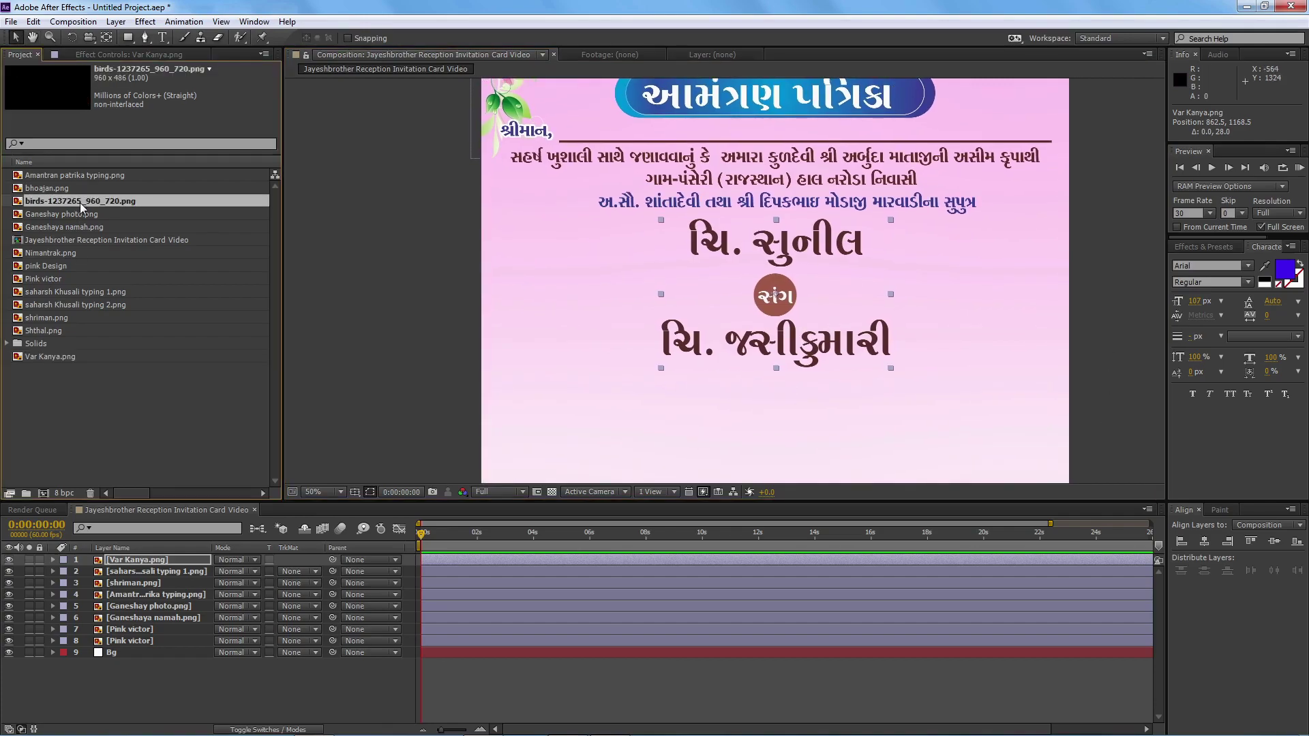
left_click_drag(80, 203, 140, 552)
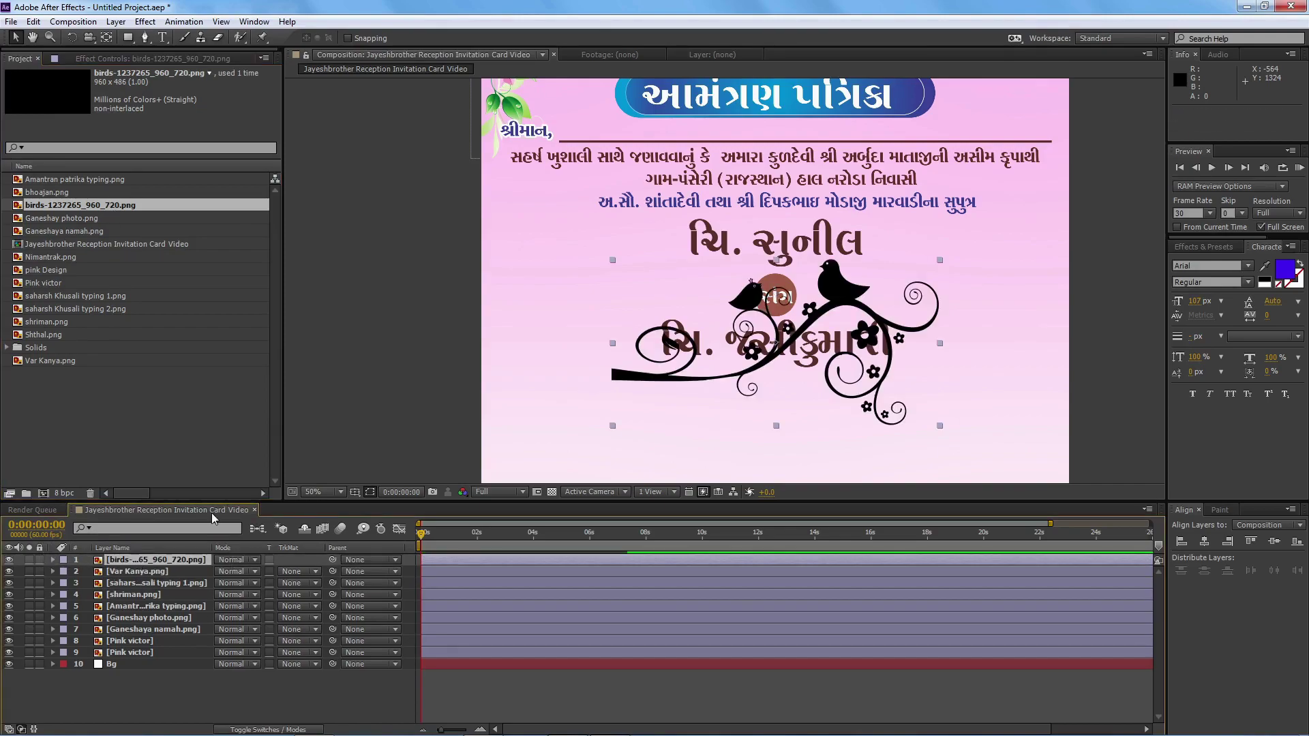
left_click_drag(858, 303, 636, 290)
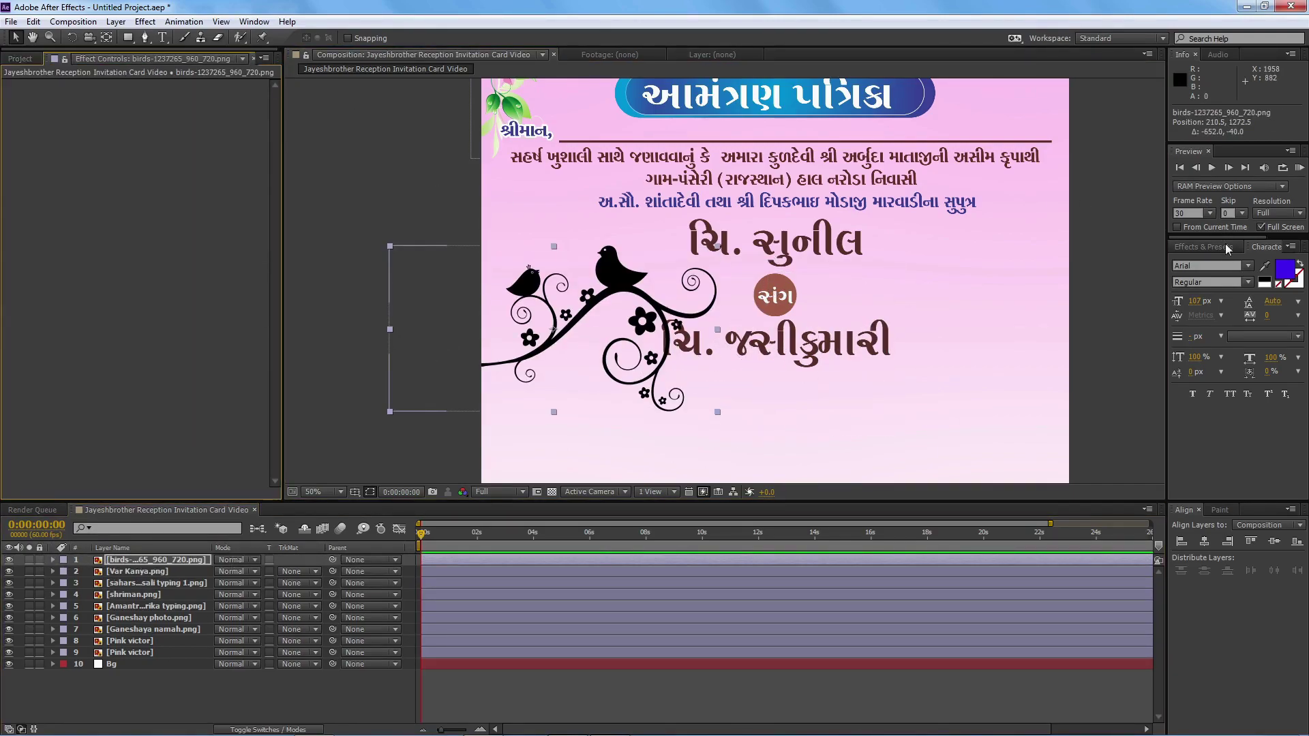
- Apply the Gradient Ramp effect to the birds ornament
left_click(1186, 247)
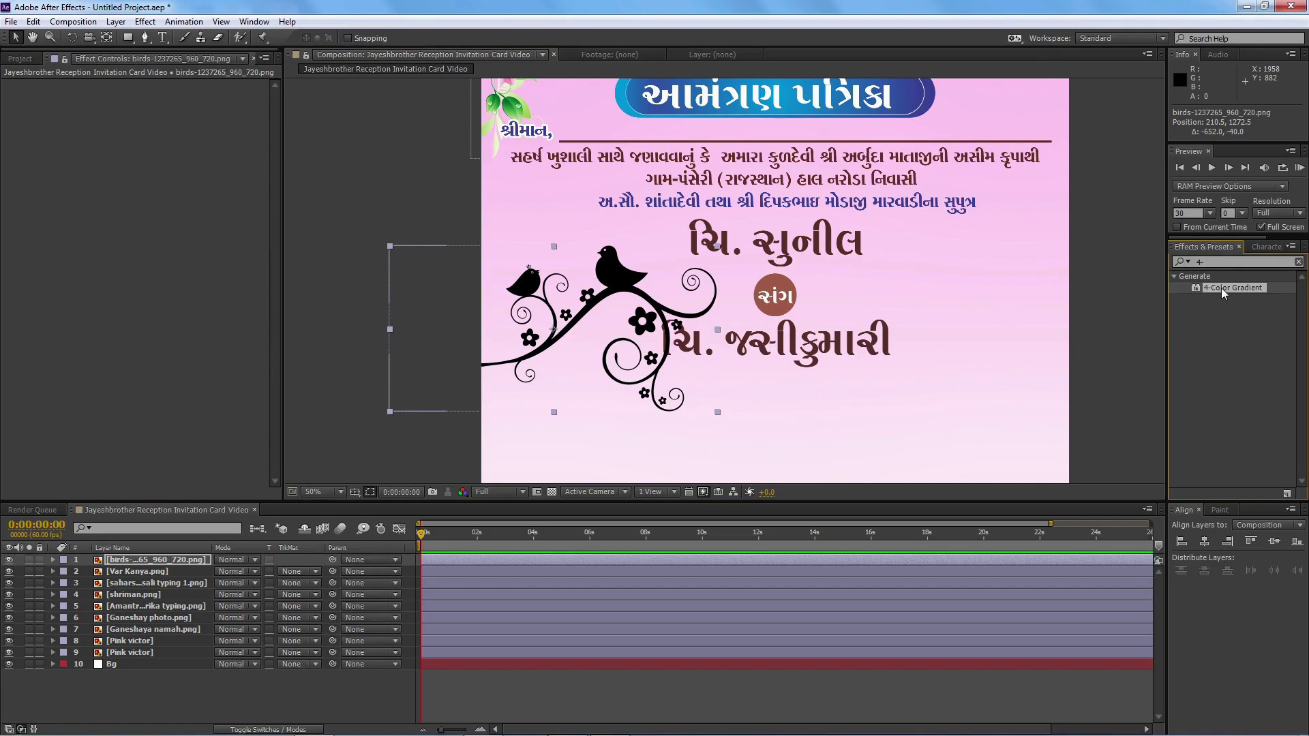
left_click(1186, 263)
type("ga")
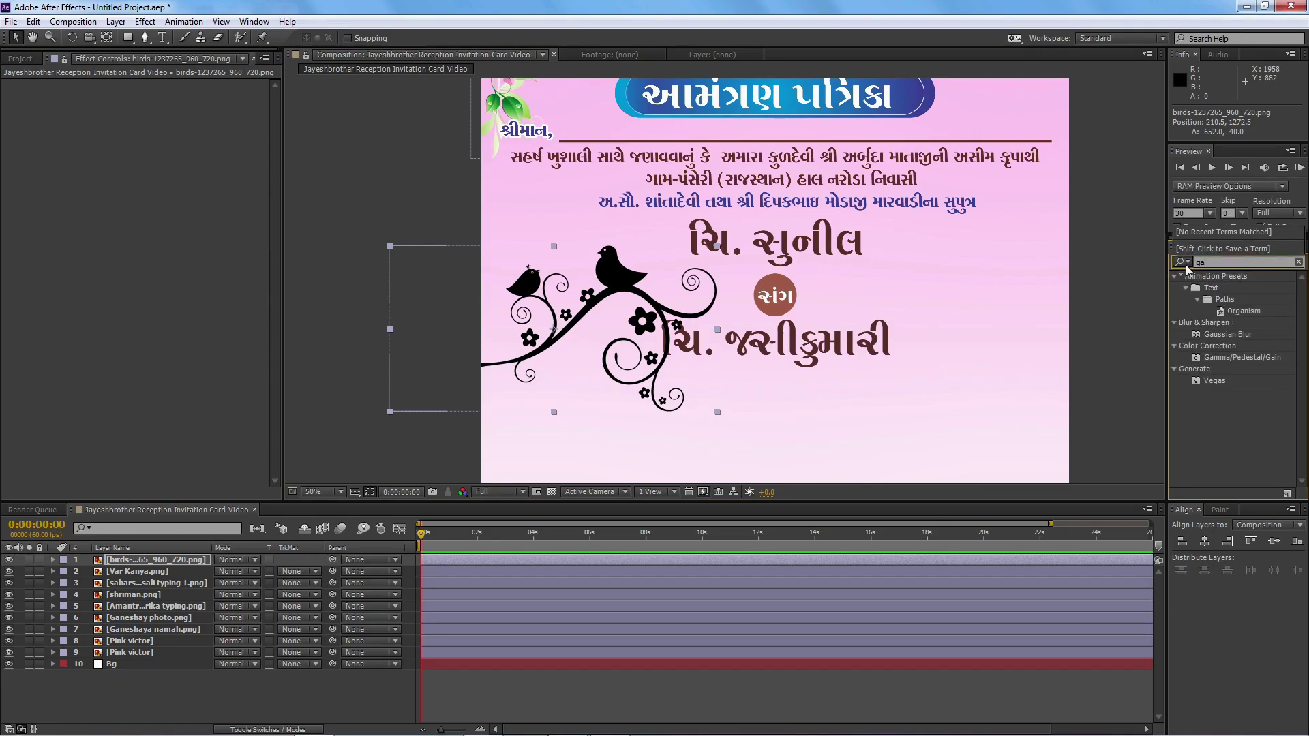
key("BackSpace")
type("ra")
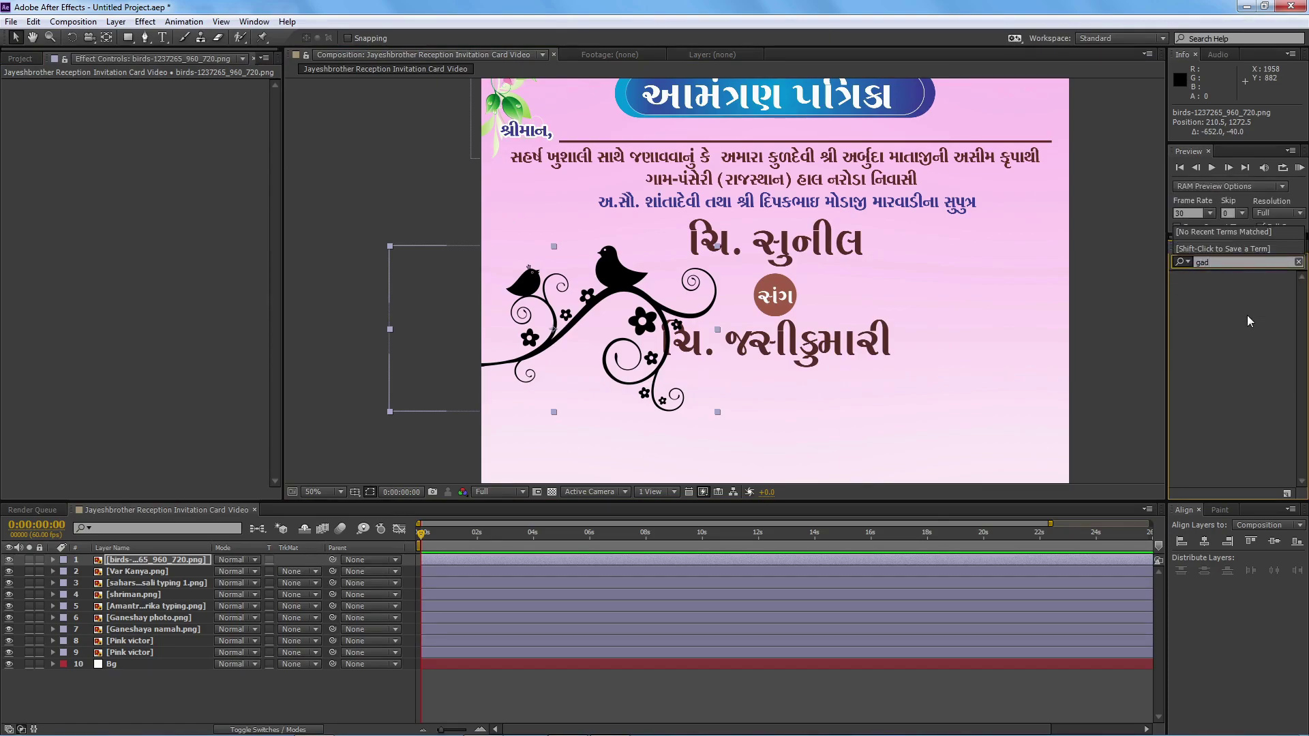
type("d")
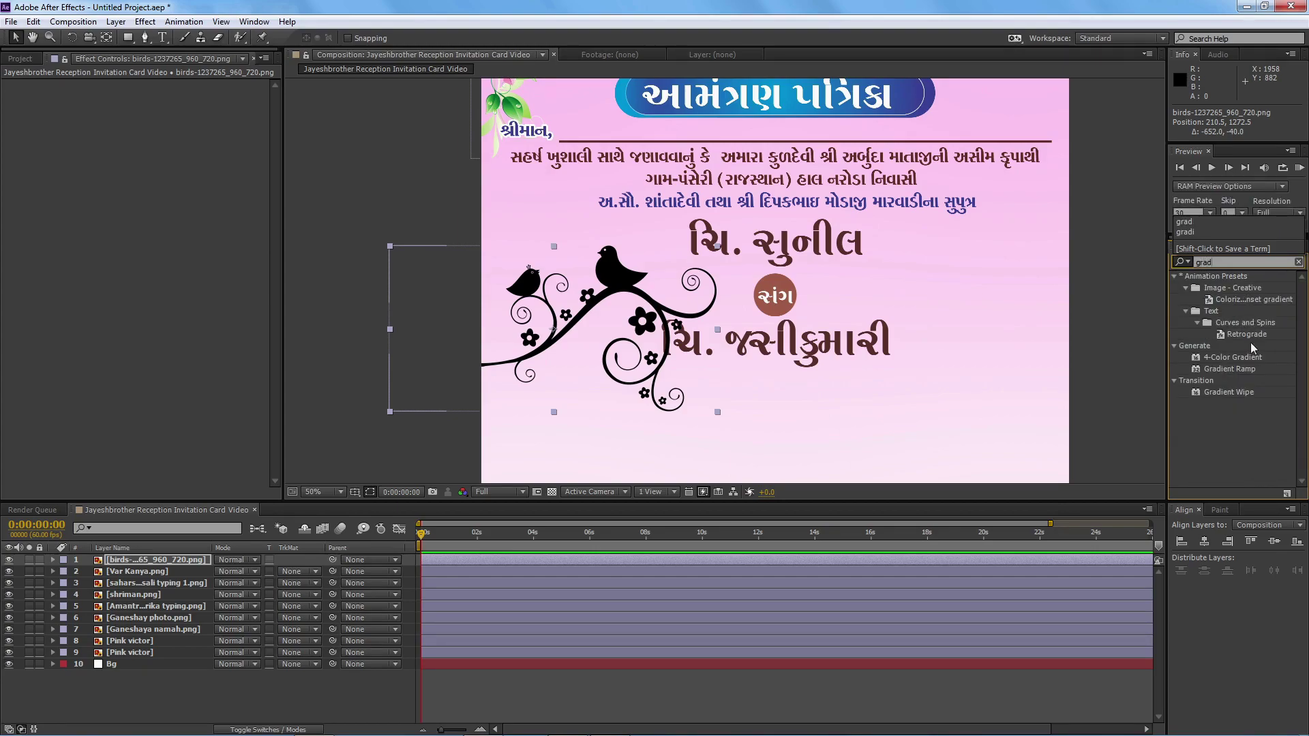
left_click_drag(1231, 369, 176, 154)
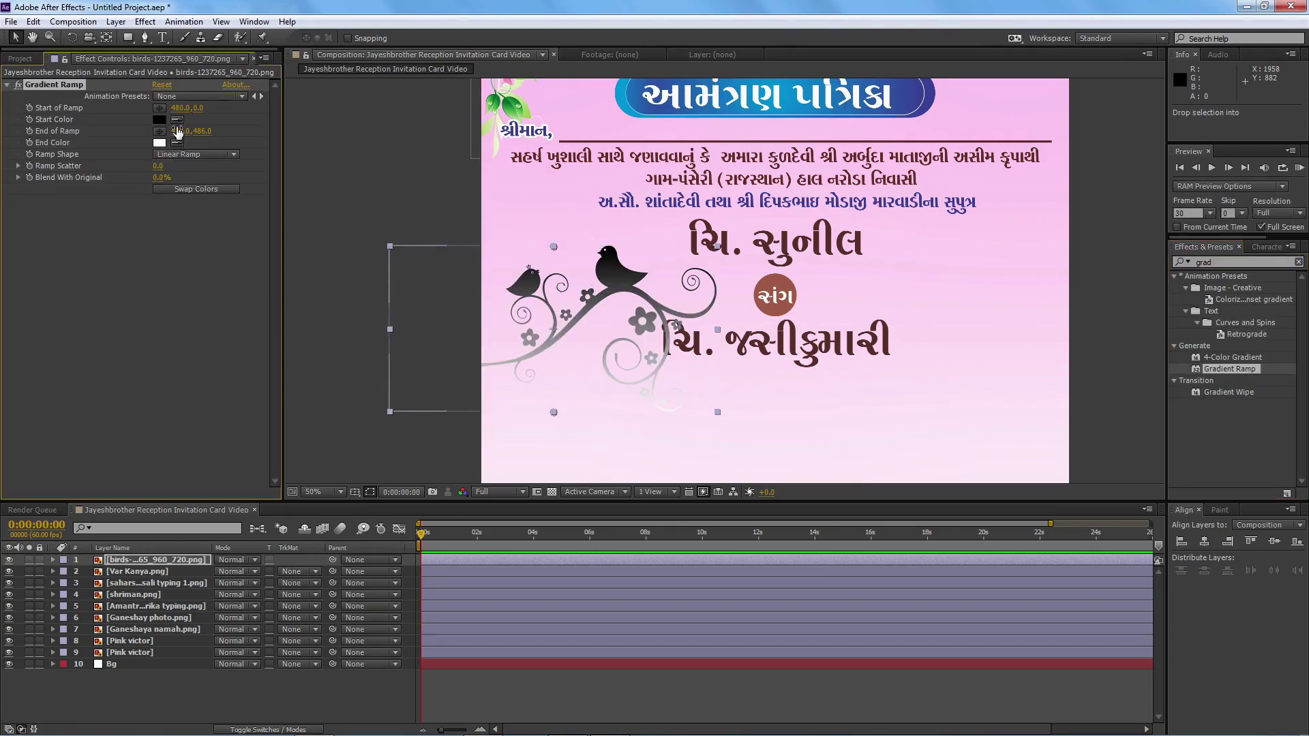
- Set the ramp's start colour to magenta and adjust its end point and end colour
left_click(1028, 102)
left_click(159, 120)
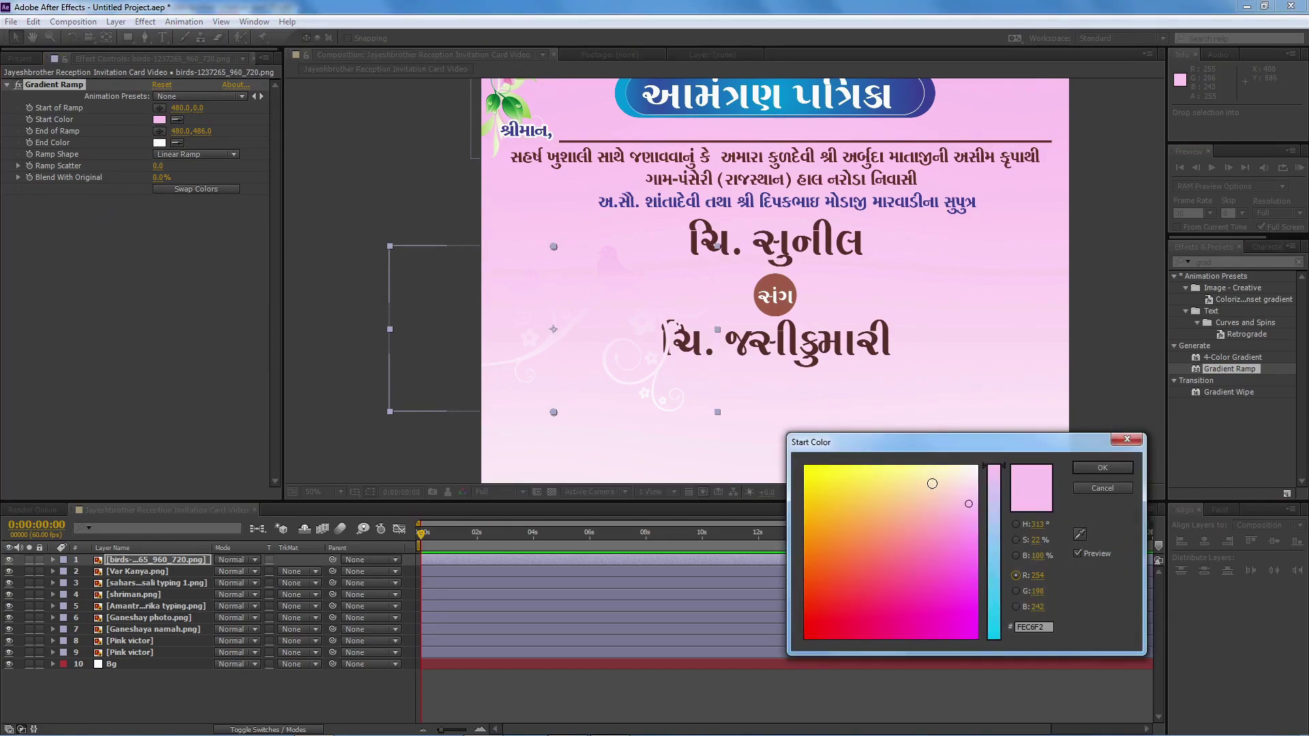
left_click(969, 501)
left_click(1105, 470)
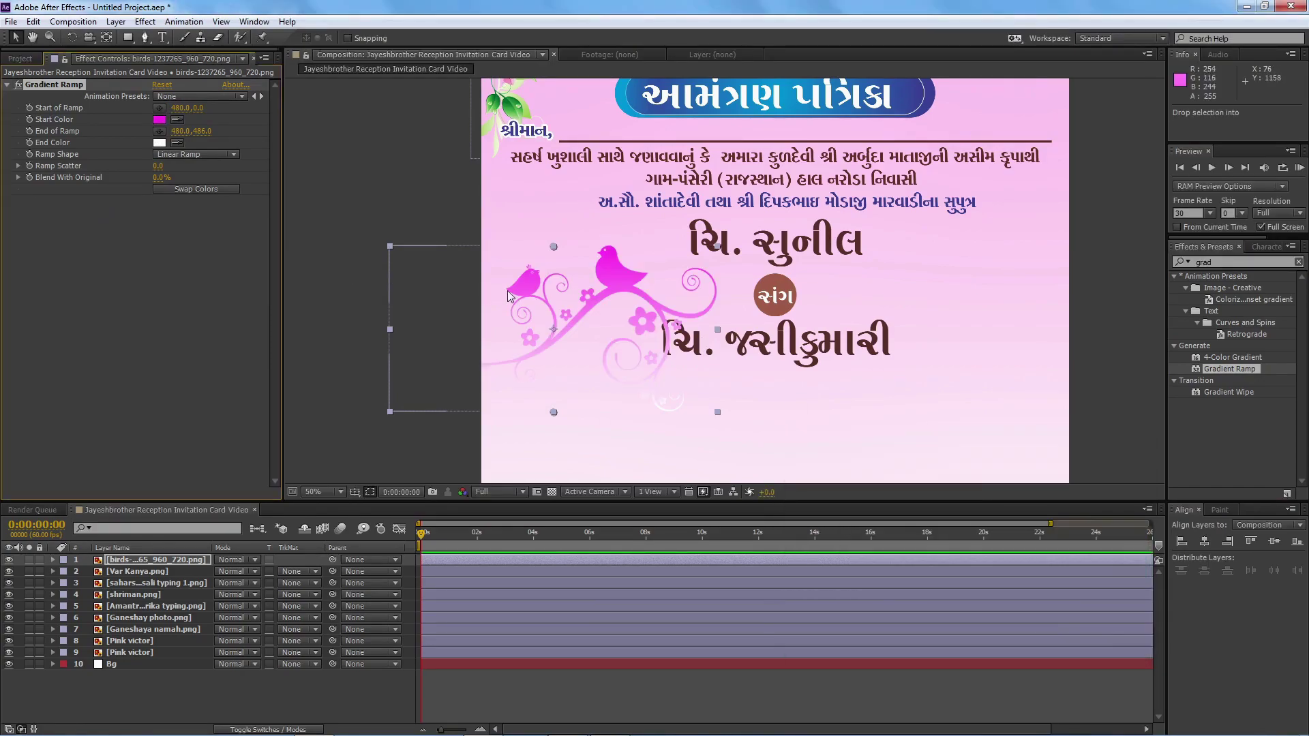
left_click(179, 143)
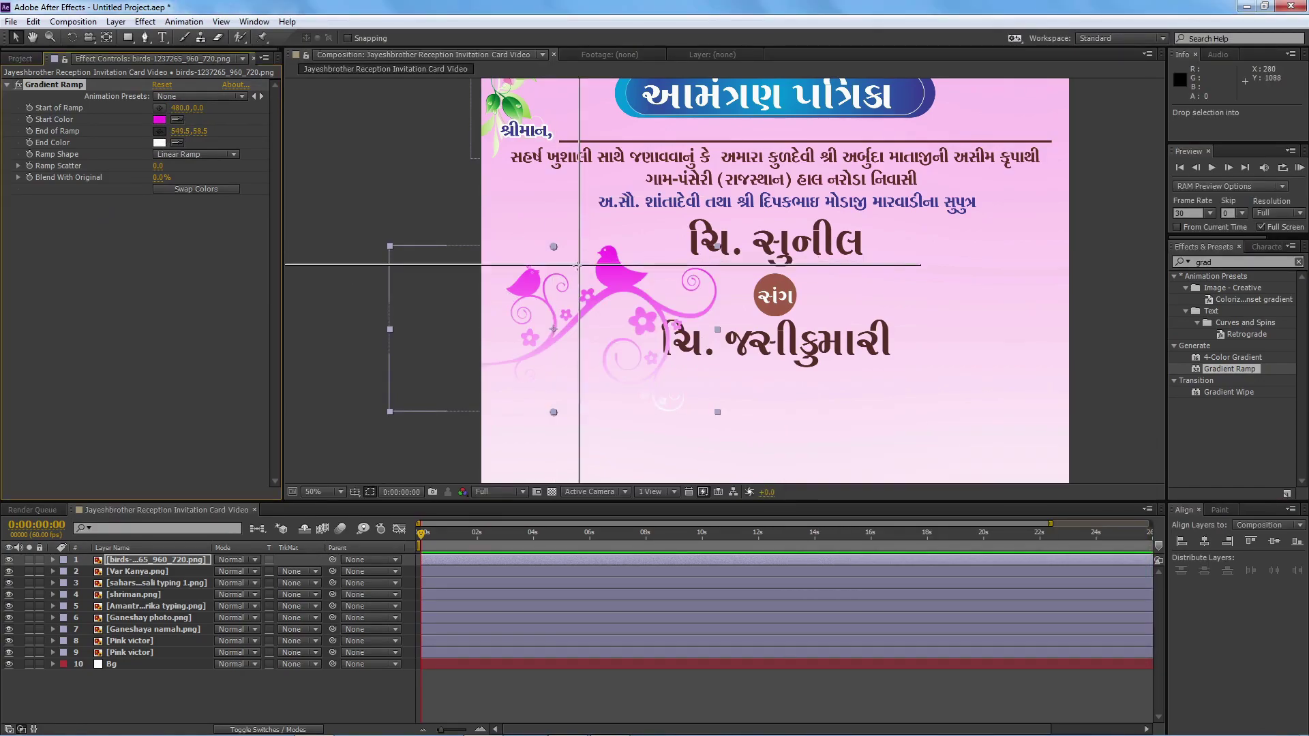
left_click_drag(553, 329, 579, 304)
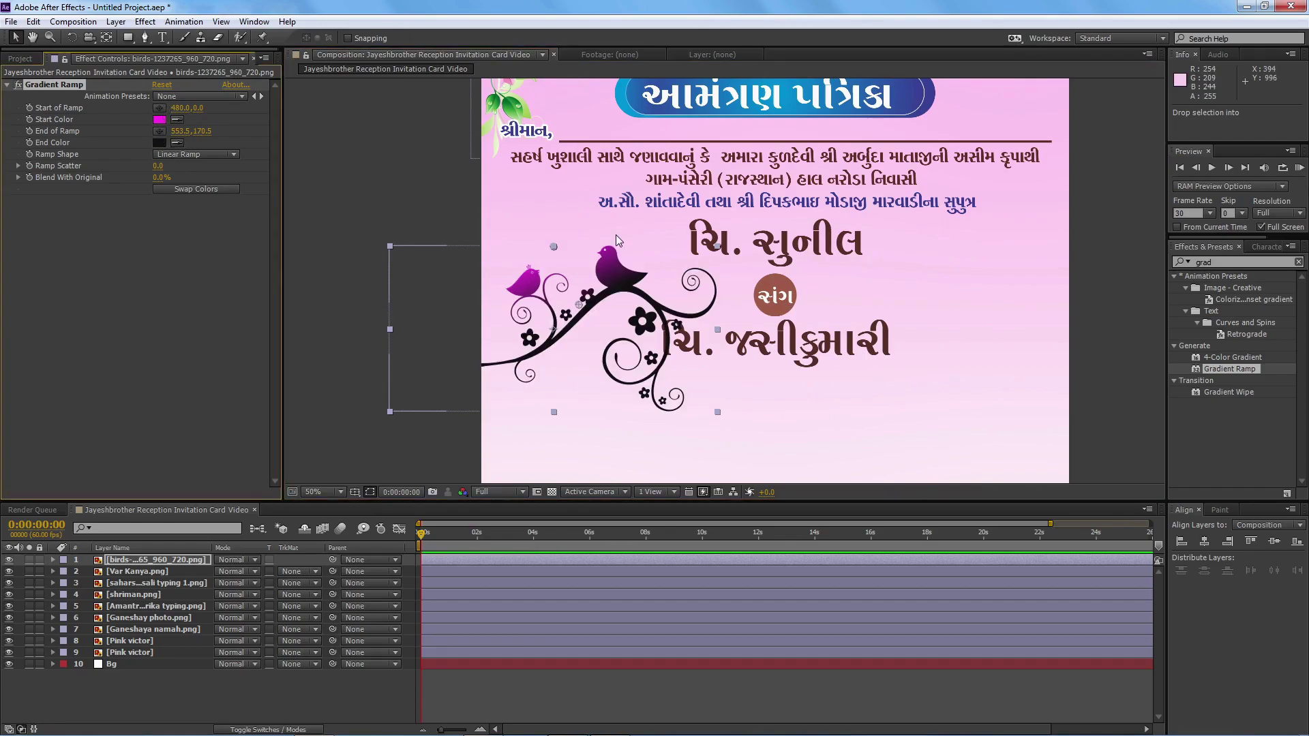
left_click(179, 142)
left_click(510, 106)
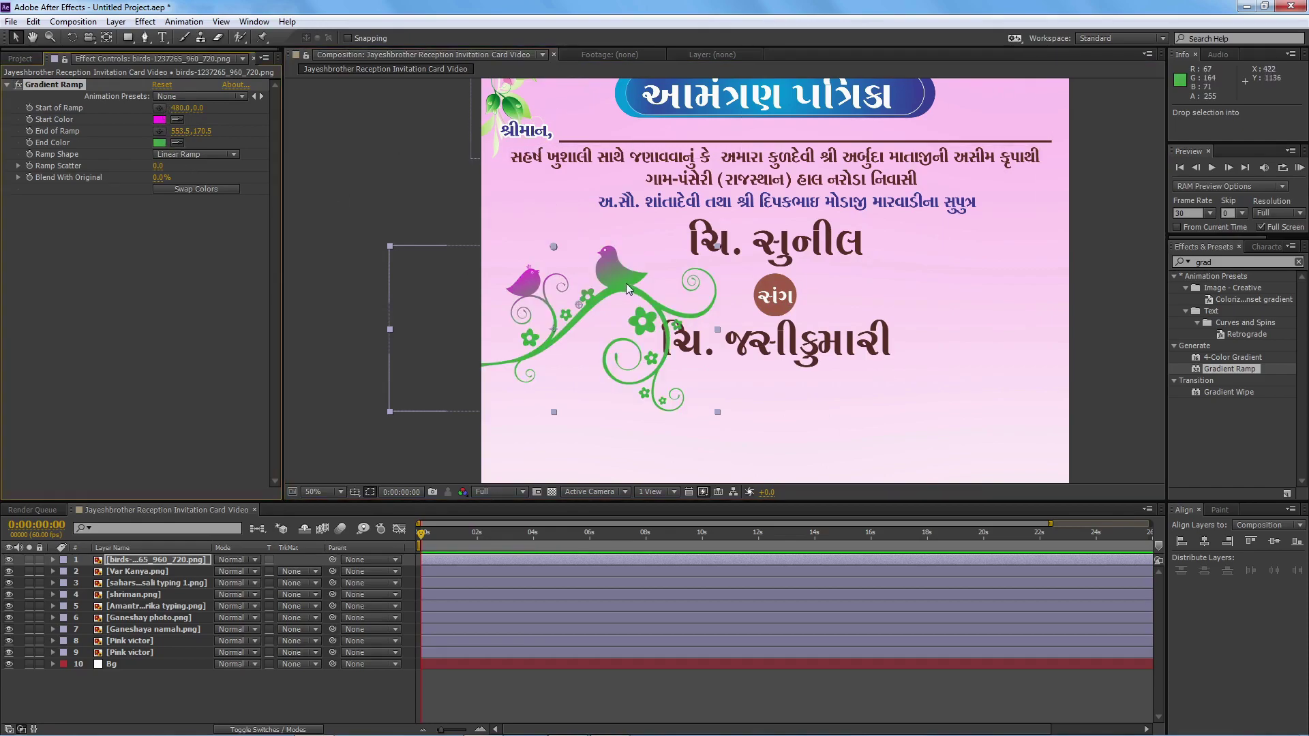
- Scale the birds ornament to about 70% beside the names and make the gradient end blue
left_click_drag(624, 285, 579, 257)
mouse_move(673, 218)
left_mouse_down()
mouse_move(574, 267)
mouse_move(648, 302)
left_mouse_up()
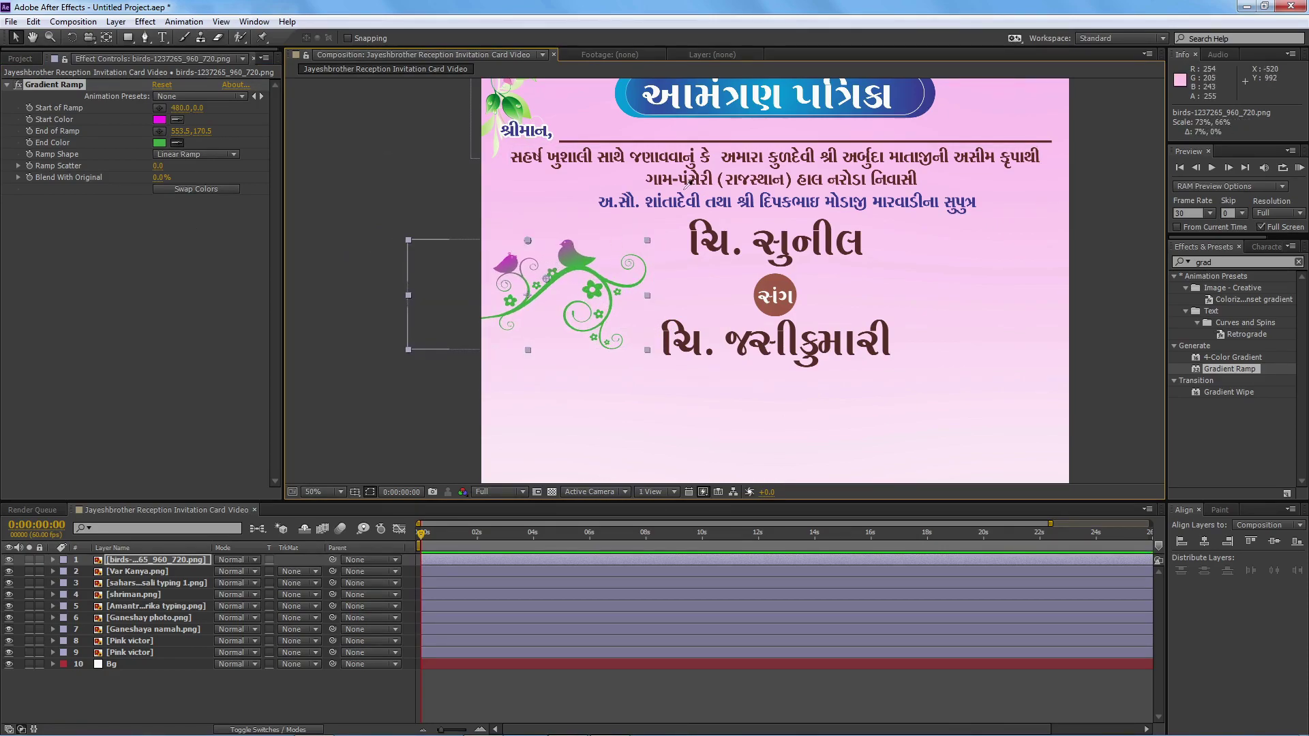
left_click(645, 100)
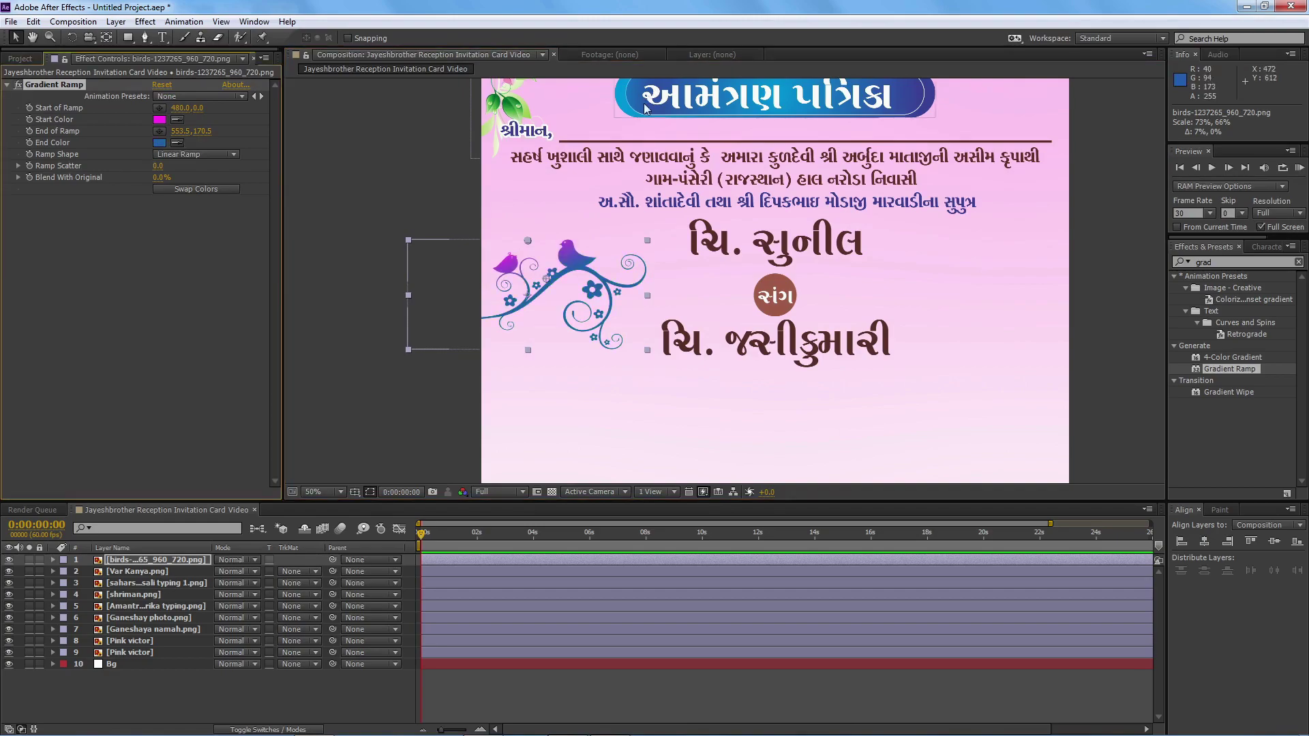
left_click_drag(527, 240, 515, 271)
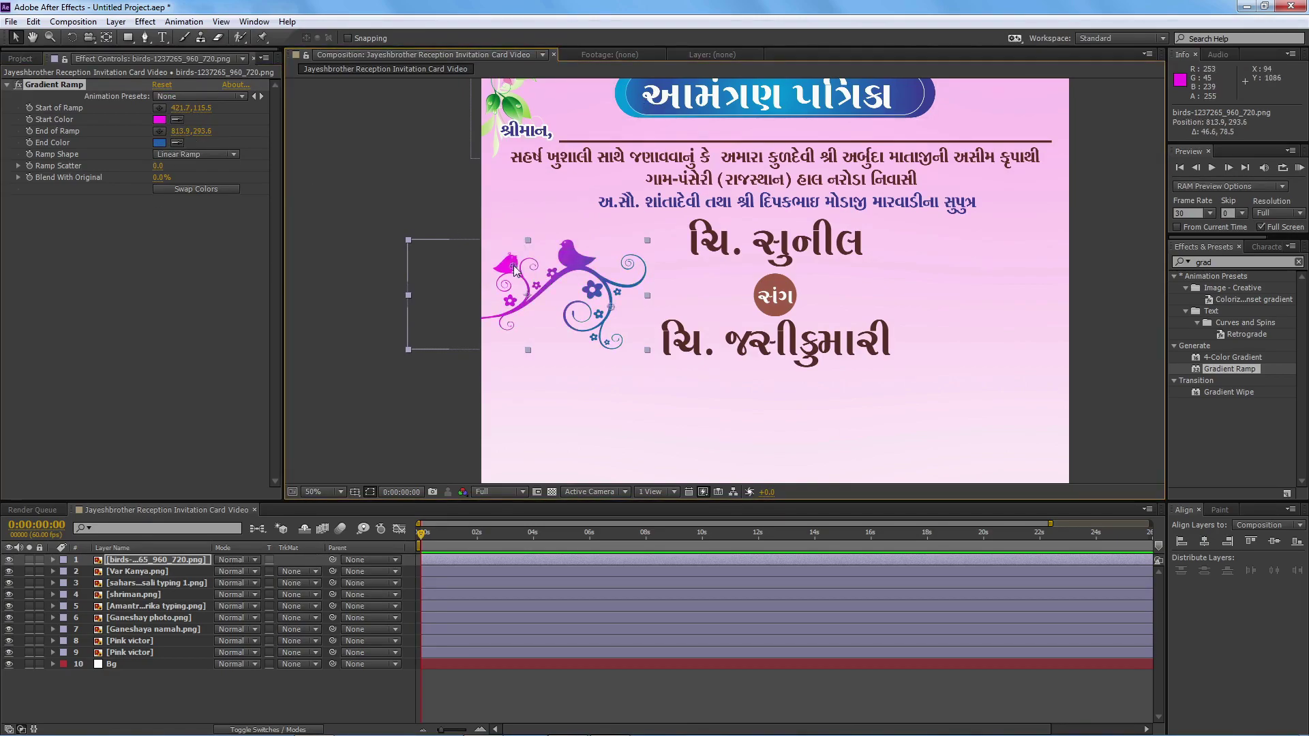
- Duplicate the birds ornament layer with Ctrl+D
left_click(573, 273)
key("ctrl+d")
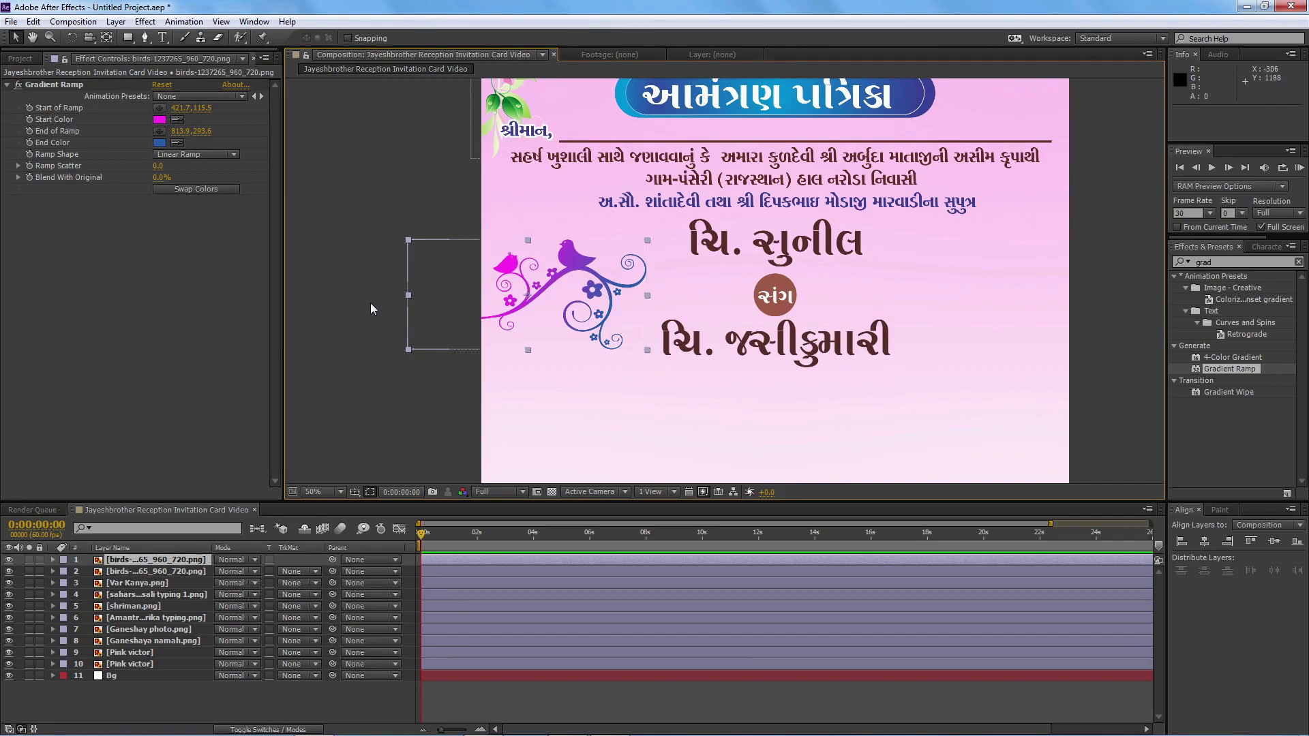
right_click(571, 269)
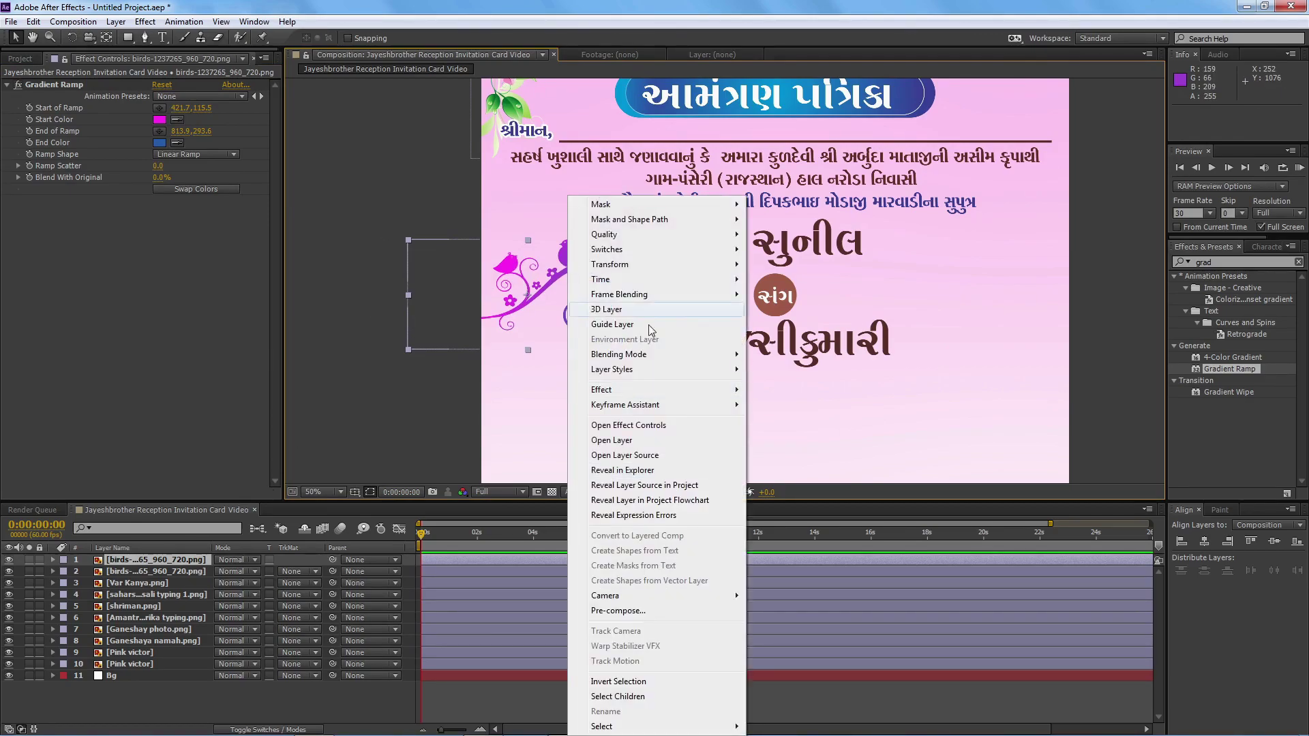
mouse_move(654, 265)
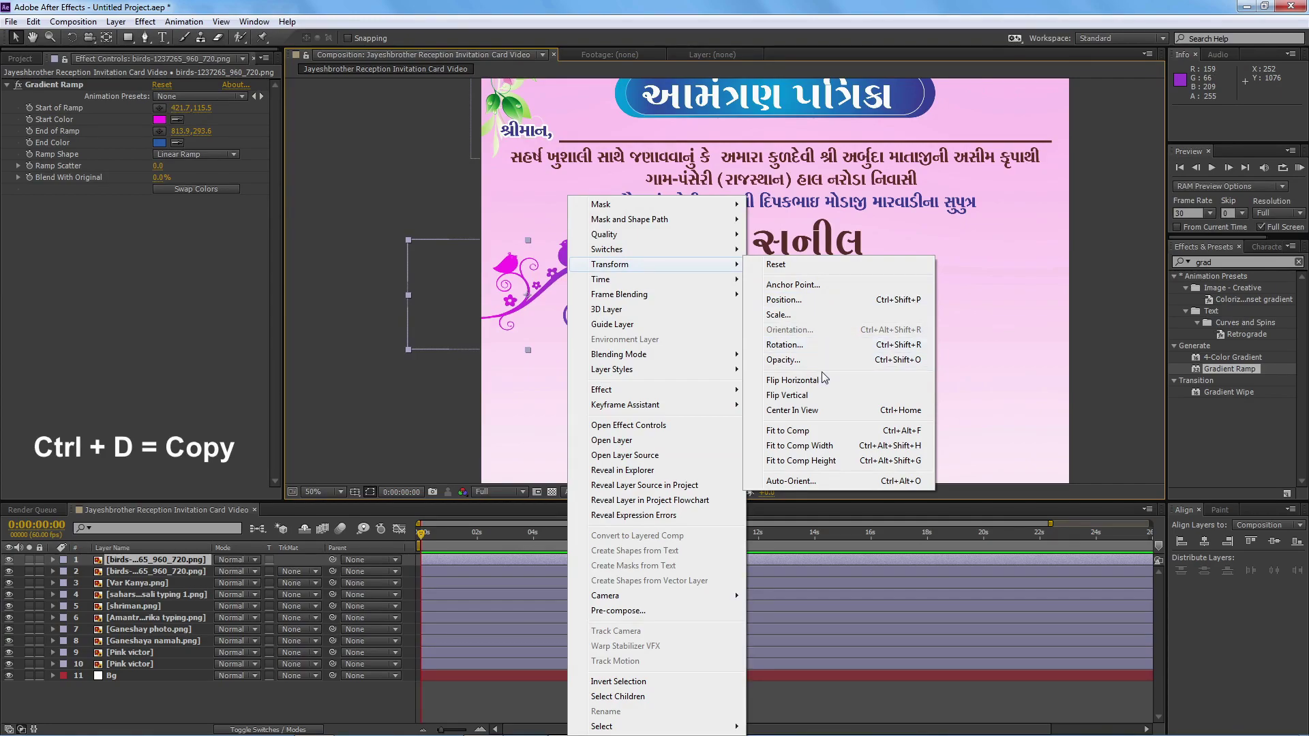
- Flip the bird copy horizontally to the names' right, and align the left bird's vertical centre with the names
left_click(791, 379)
left_click_drag(511, 286, 1002, 288)
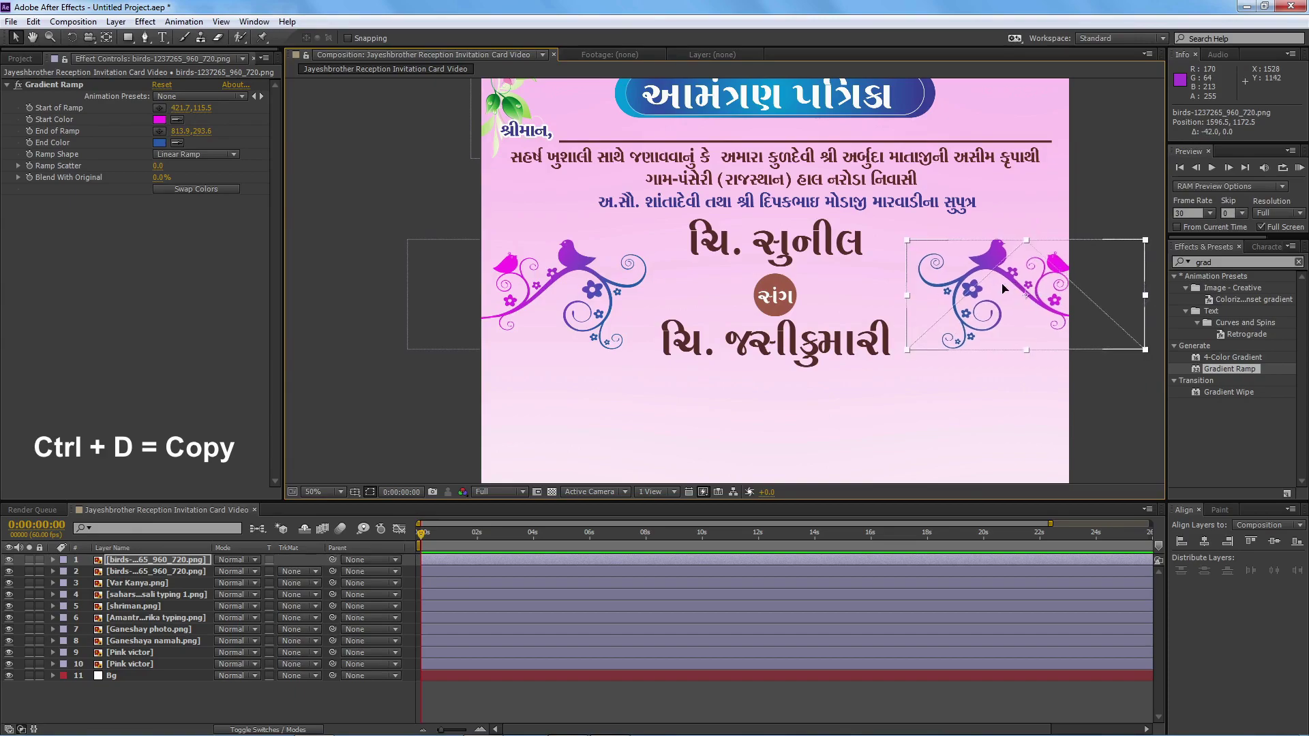
left_click(565, 287, "shift")
left_click(779, 258, "shift")
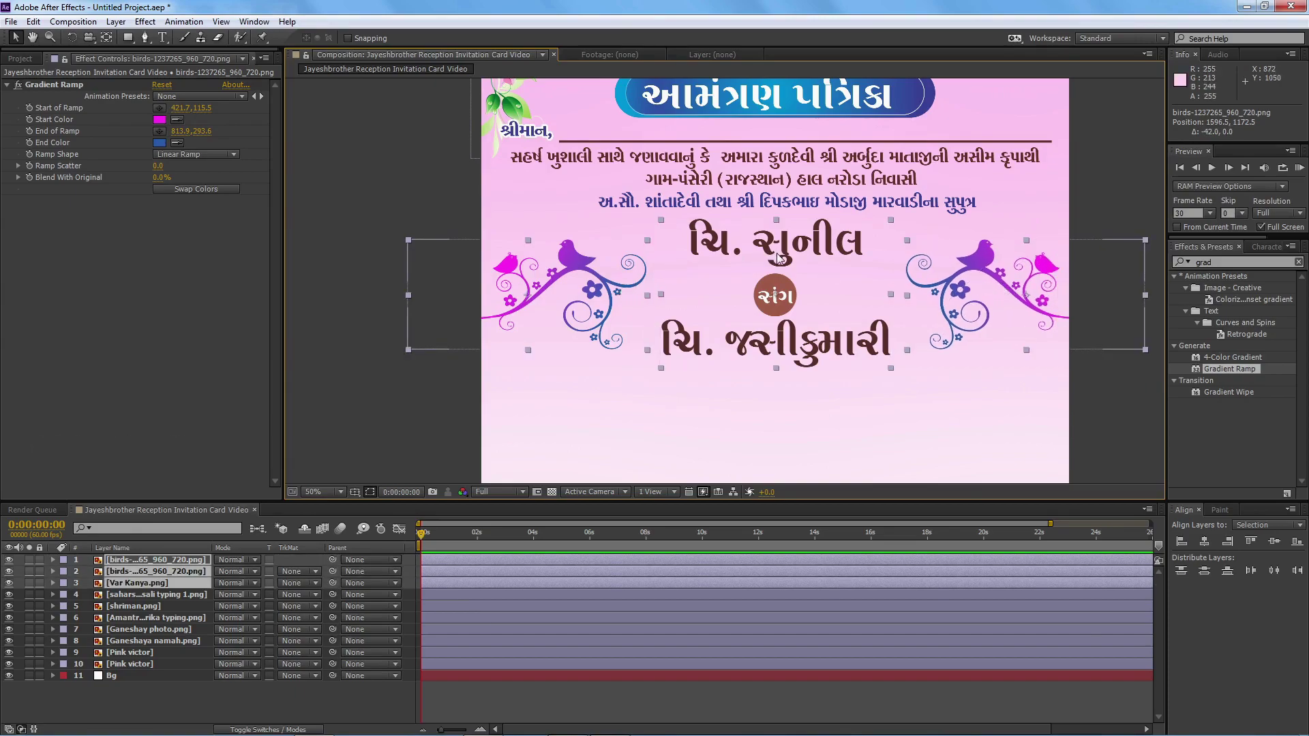
left_click(171, 560, "ctrl")
left_click(1272, 541)
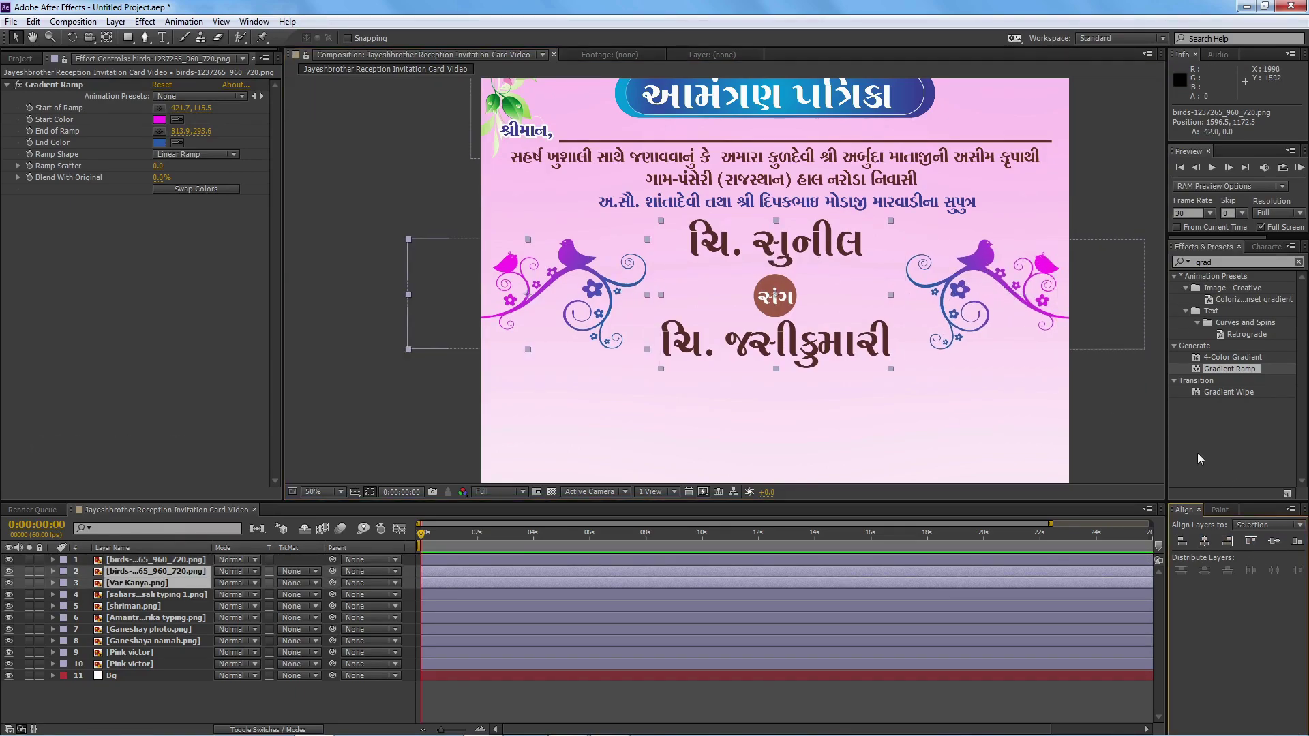
left_click(1098, 383)
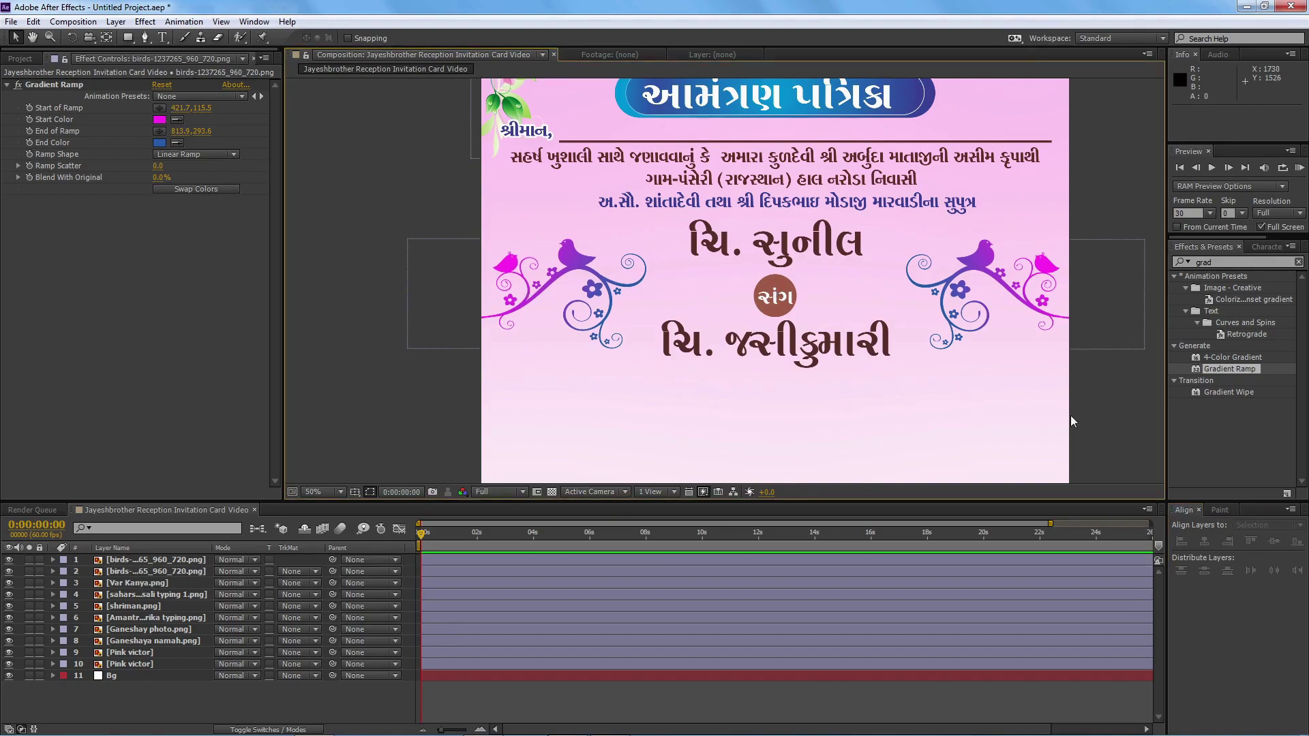
left_click_drag(1086, 397, 1080, 301)
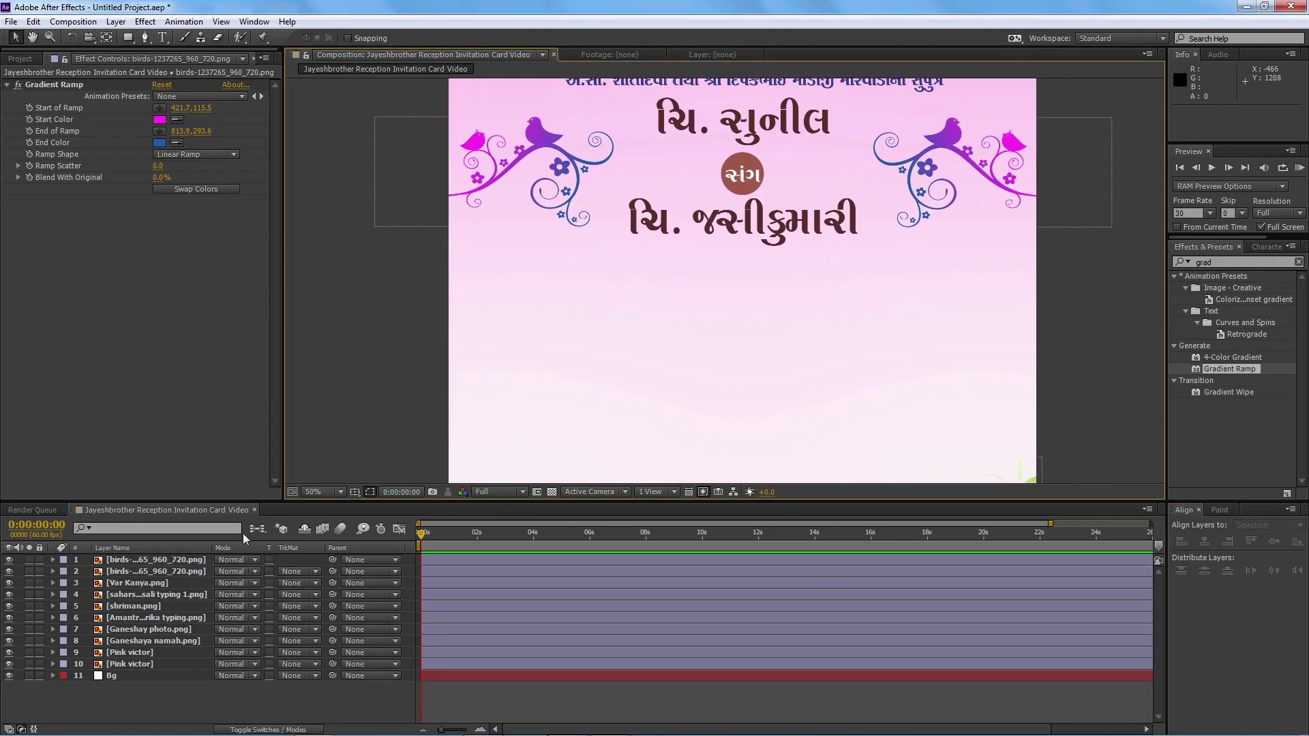
- Add 'saharsh Khusali typing 2.png' and place it below the couple's names
left_click(18, 59)
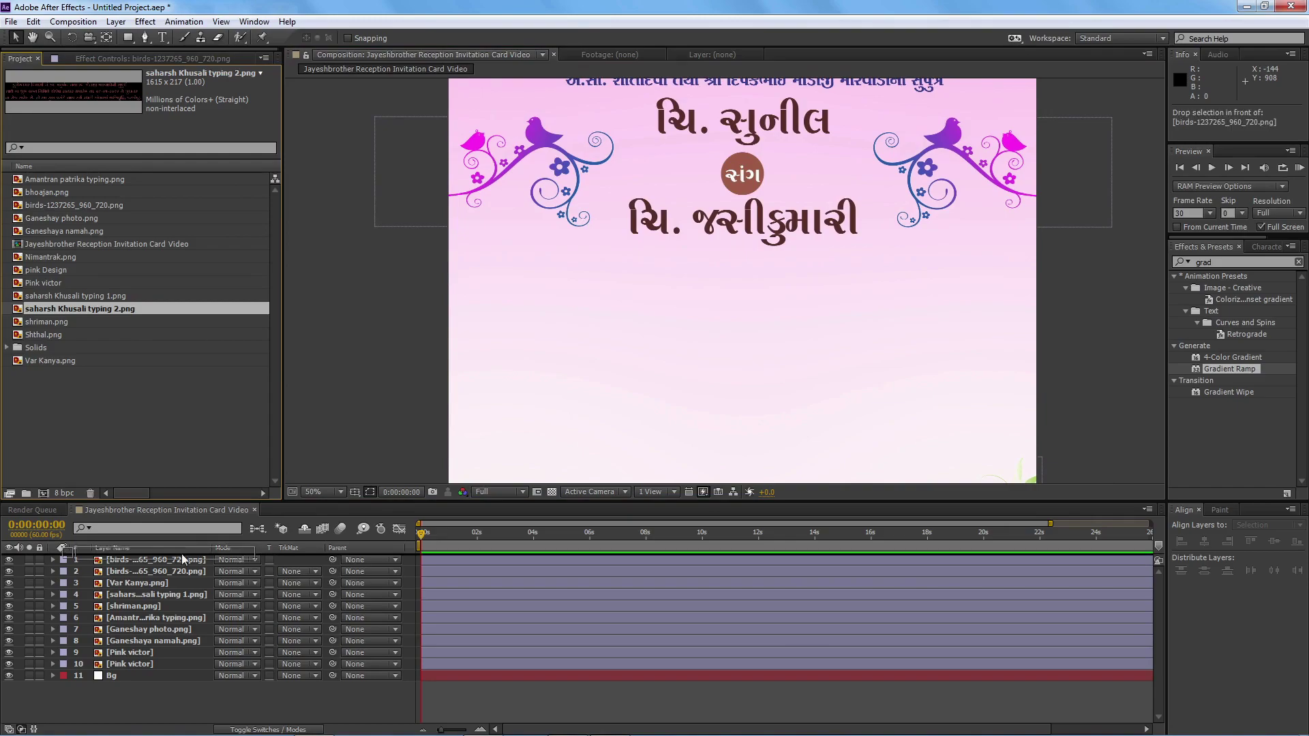
left_click_drag(80, 309, 157, 557)
mouse_move(805, 247)
left_mouse_down()
mouse_move(810, 294)
mouse_move(778, 304)
left_mouse_up()
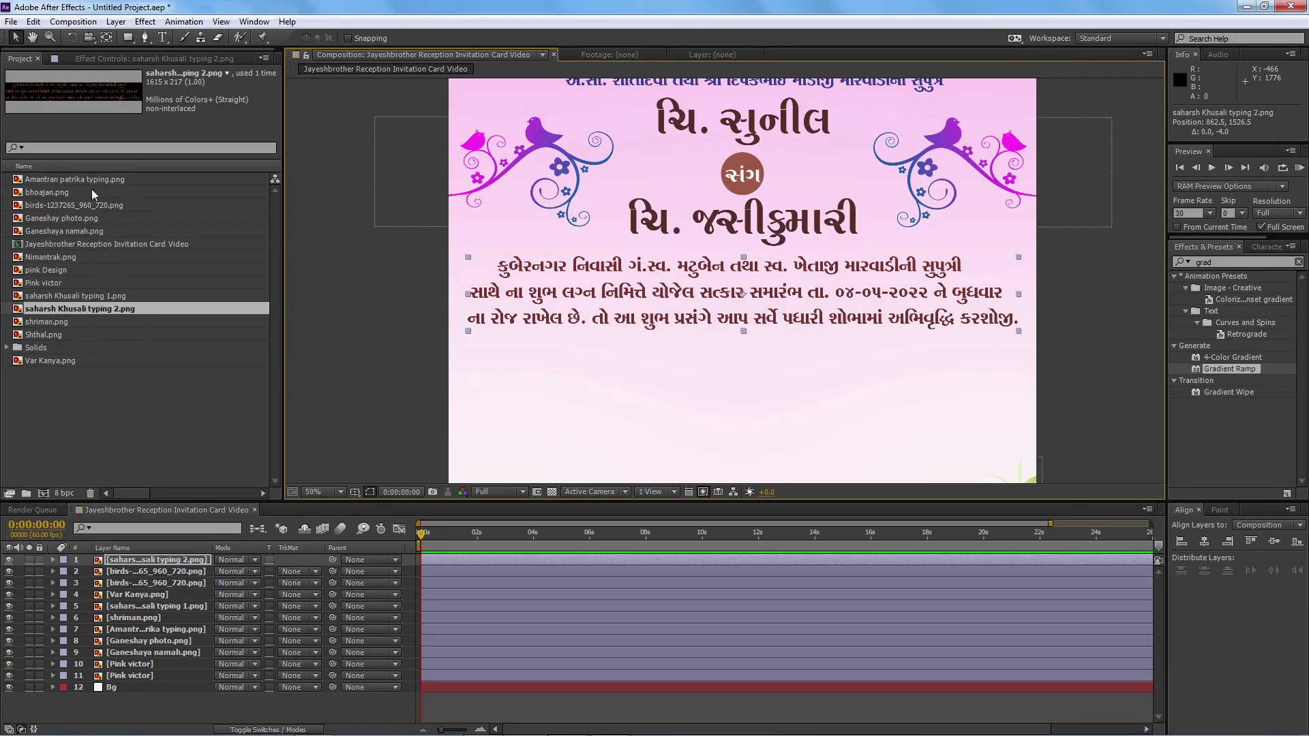
- Place bhoajan.png below the paragraph and add the Shthal.png venue layer to the comp
mouse_move(91, 192)
left_mouse_down()
mouse_move(116, 636)
mouse_move(119, 555)
left_mouse_up()
left_click_drag(811, 214, 784, 450)
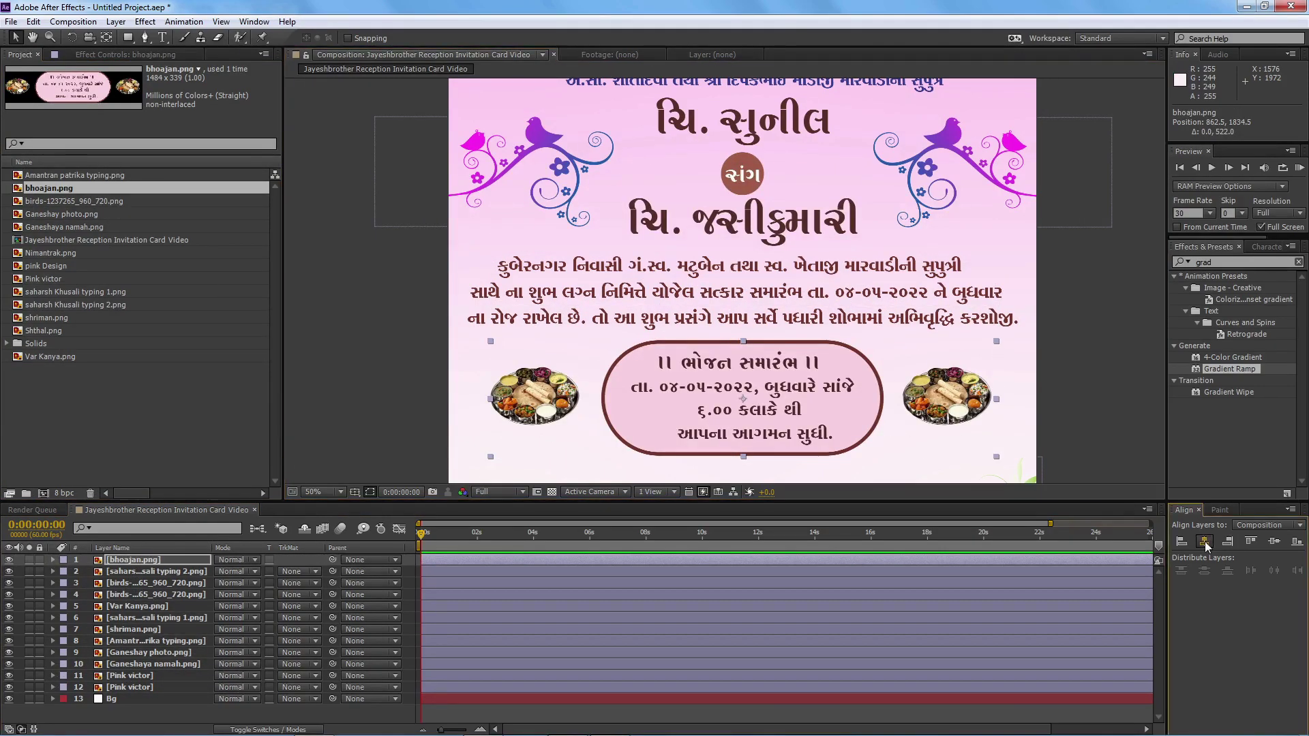
scroll(1053, 415, "down", 5)
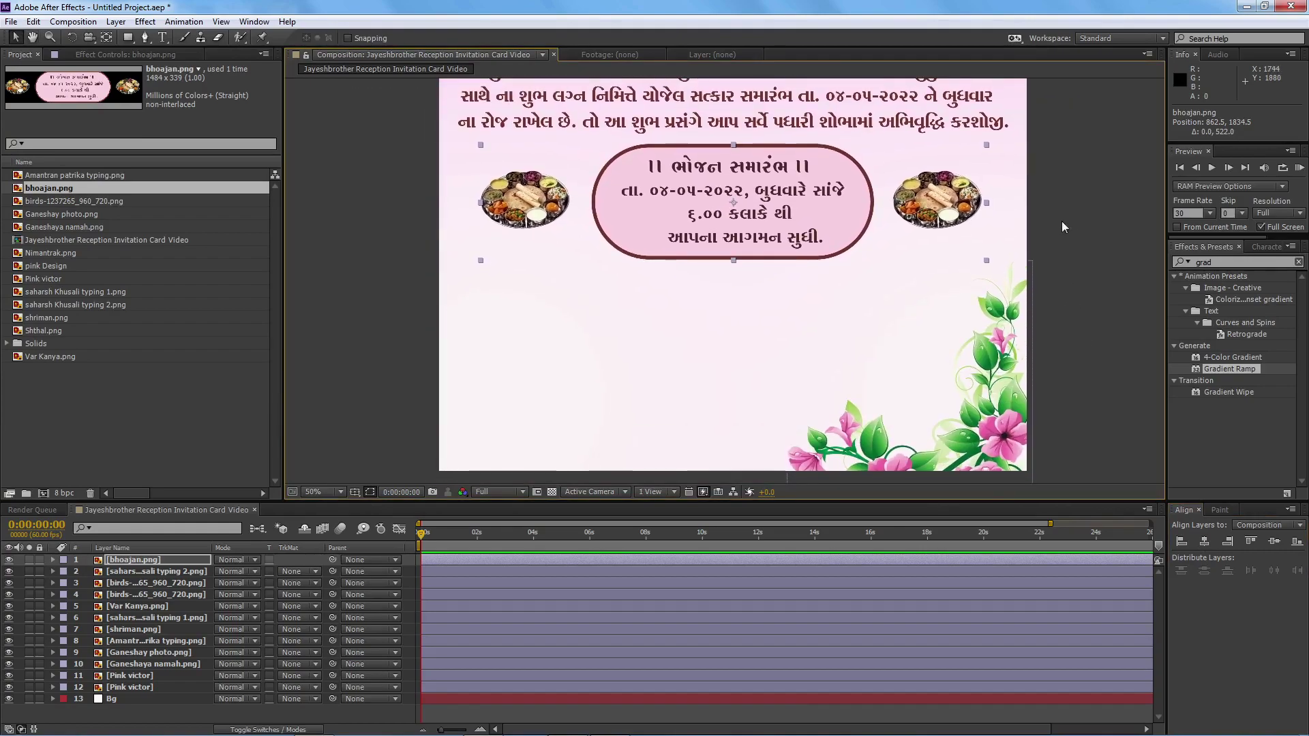
left_click(63, 332)
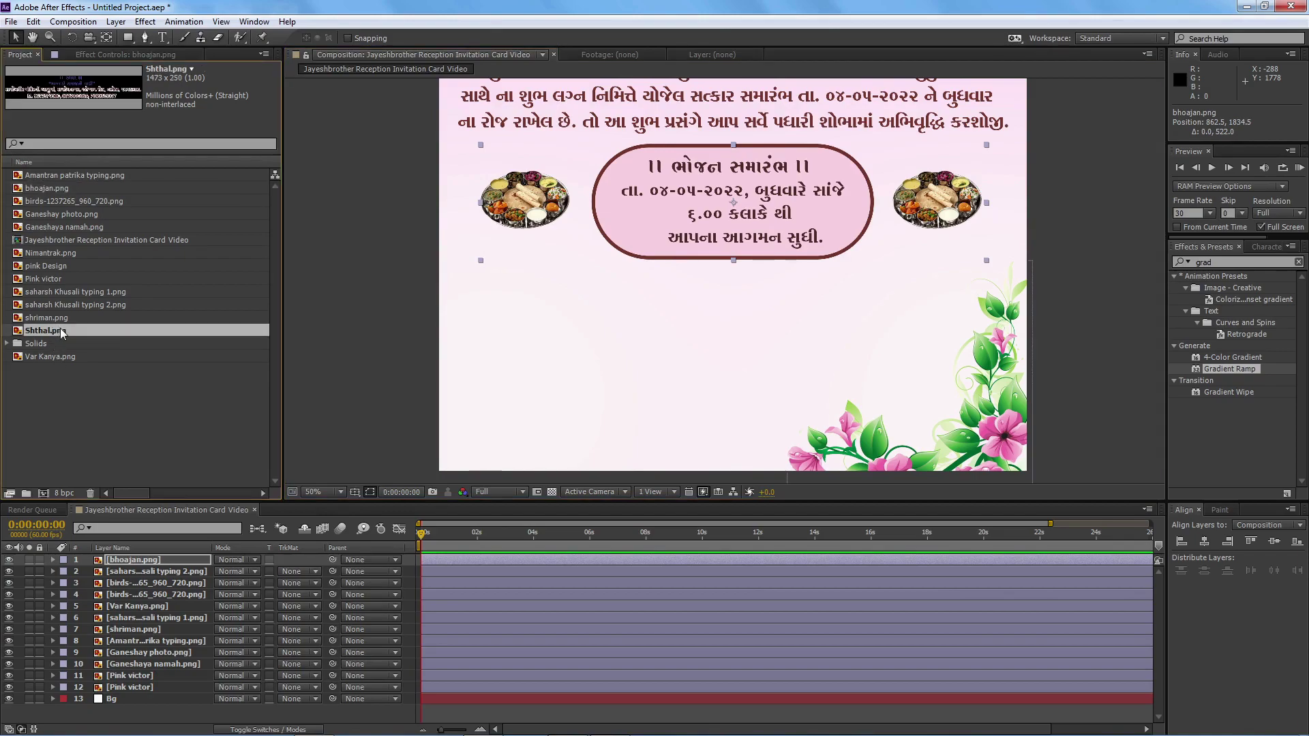
left_click_drag(62, 332, 136, 561)
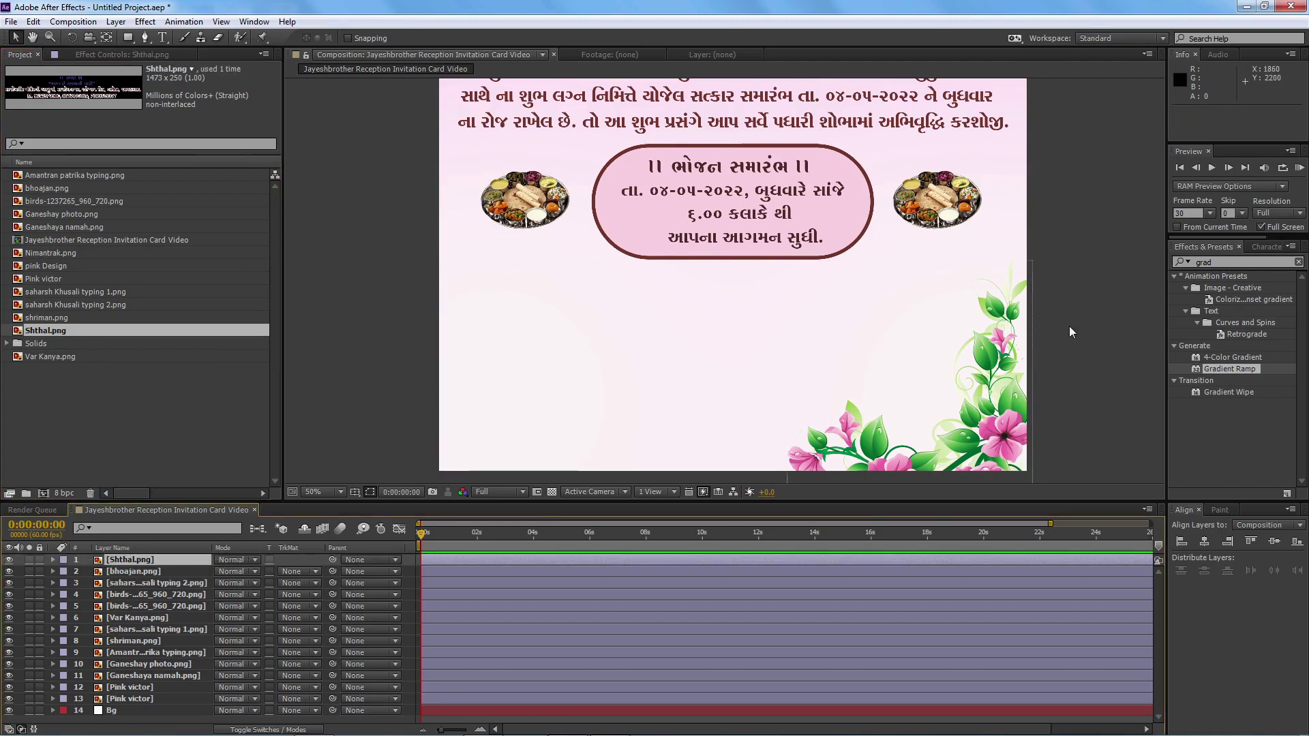
- Move the Shthal.png venue text down below the food panel
scroll(1089, 337, "up", 5)
scroll(852, 91, "down", 4)
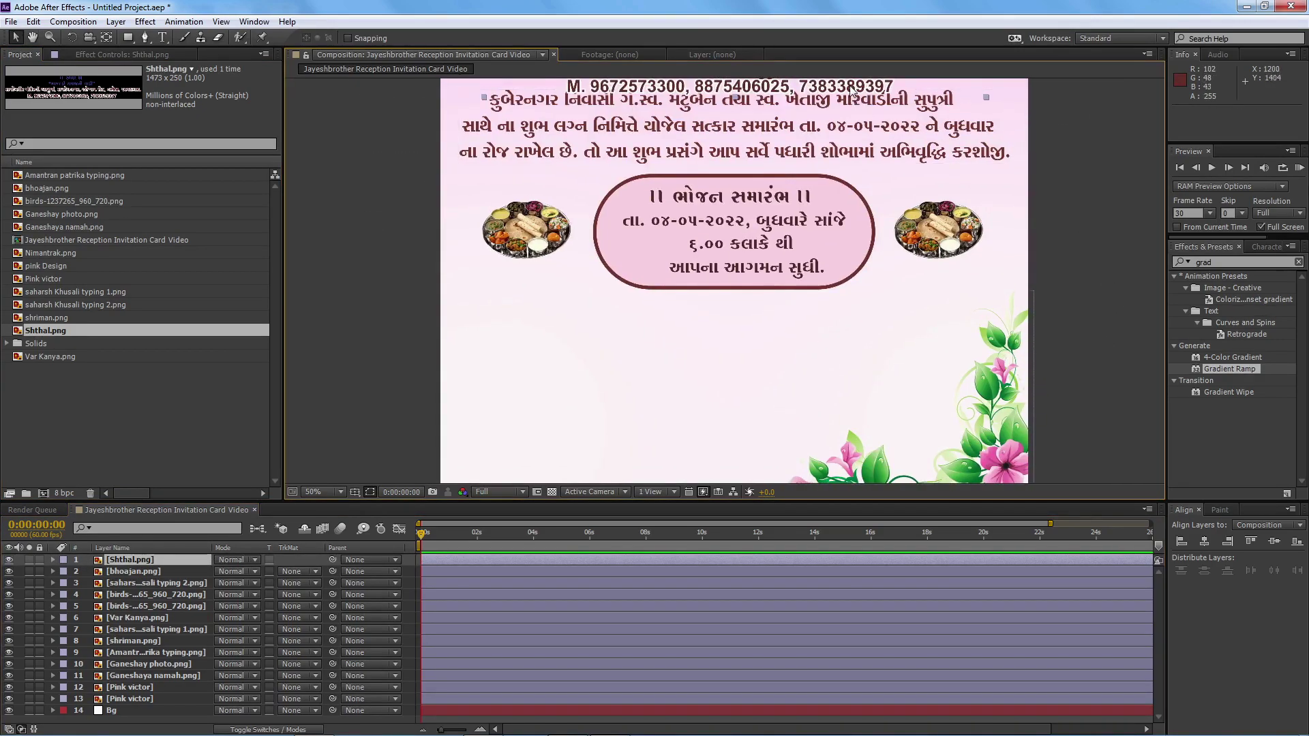
left_click_drag(851, 91, 852, 378)
left_click_drag(856, 430, 863, 322)
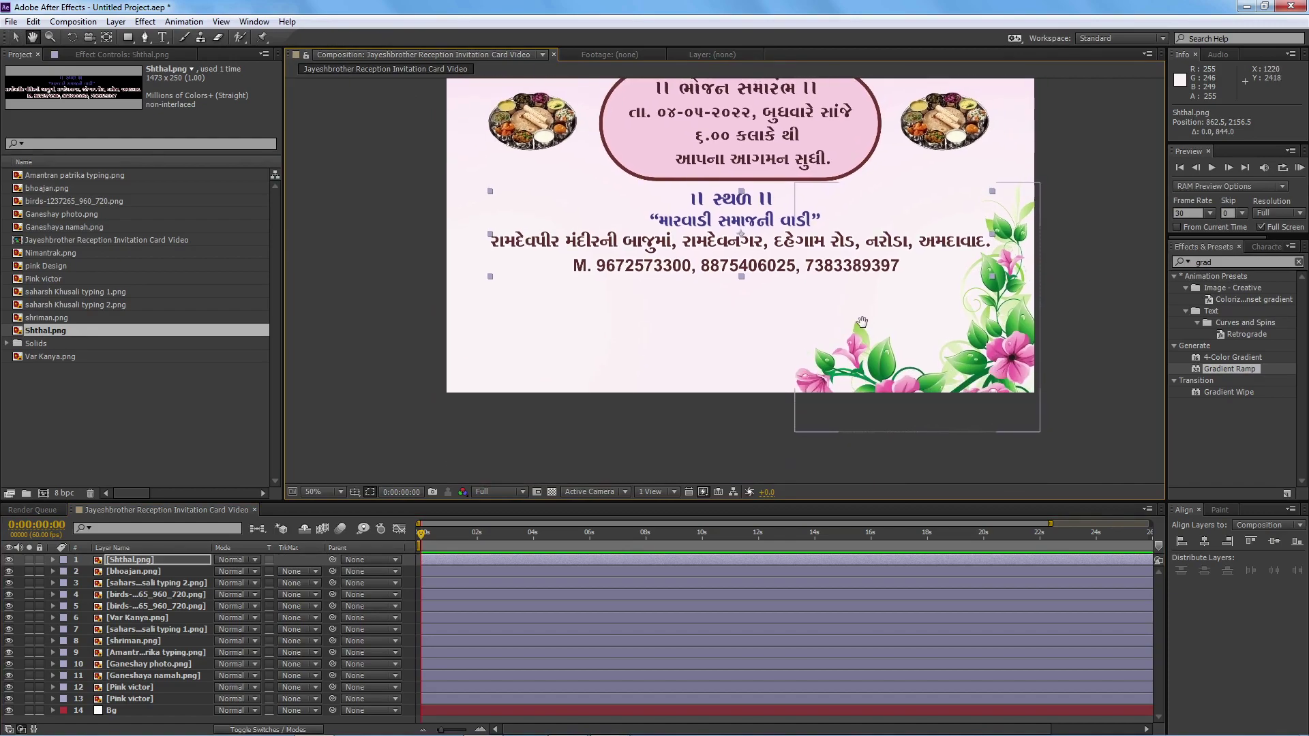
- Add Nimantrak.png and centre the host block horizontally just beneath the food panel
key("v")
left_click_drag(63, 253, 131, 561)
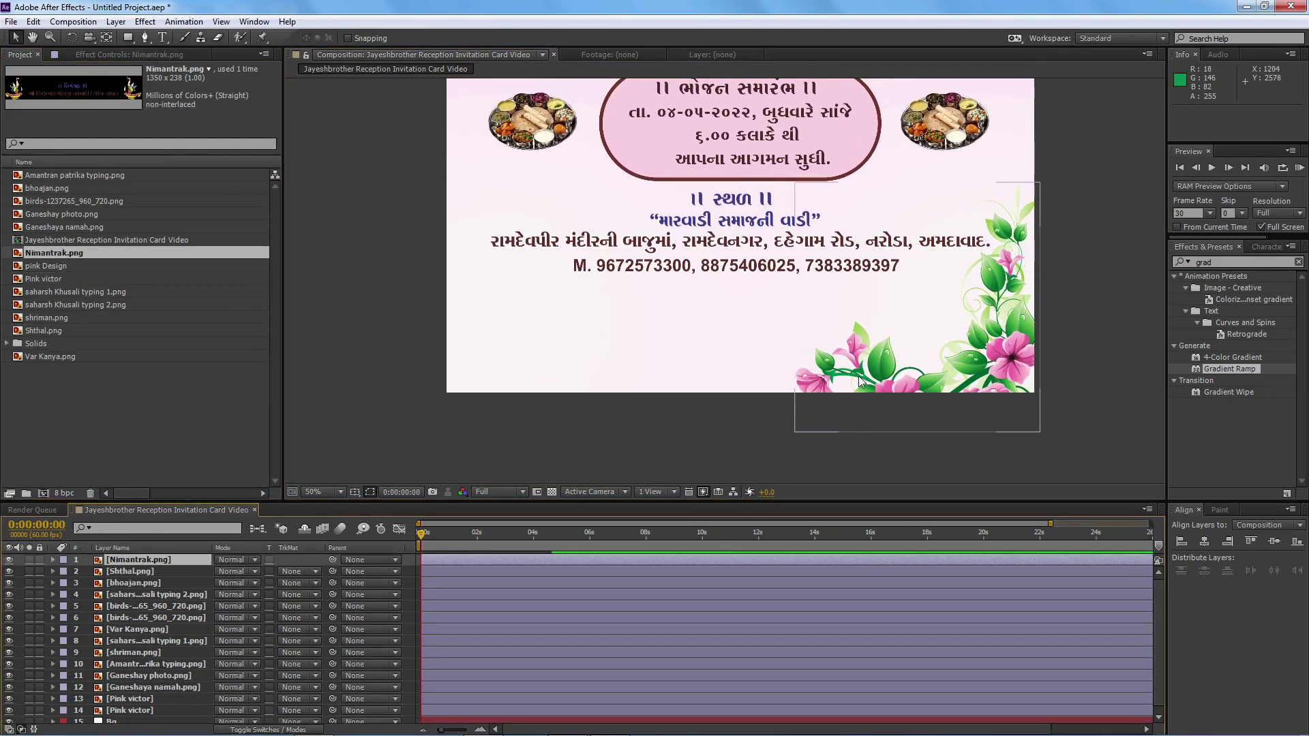
scroll(733, 99, "up", 3)
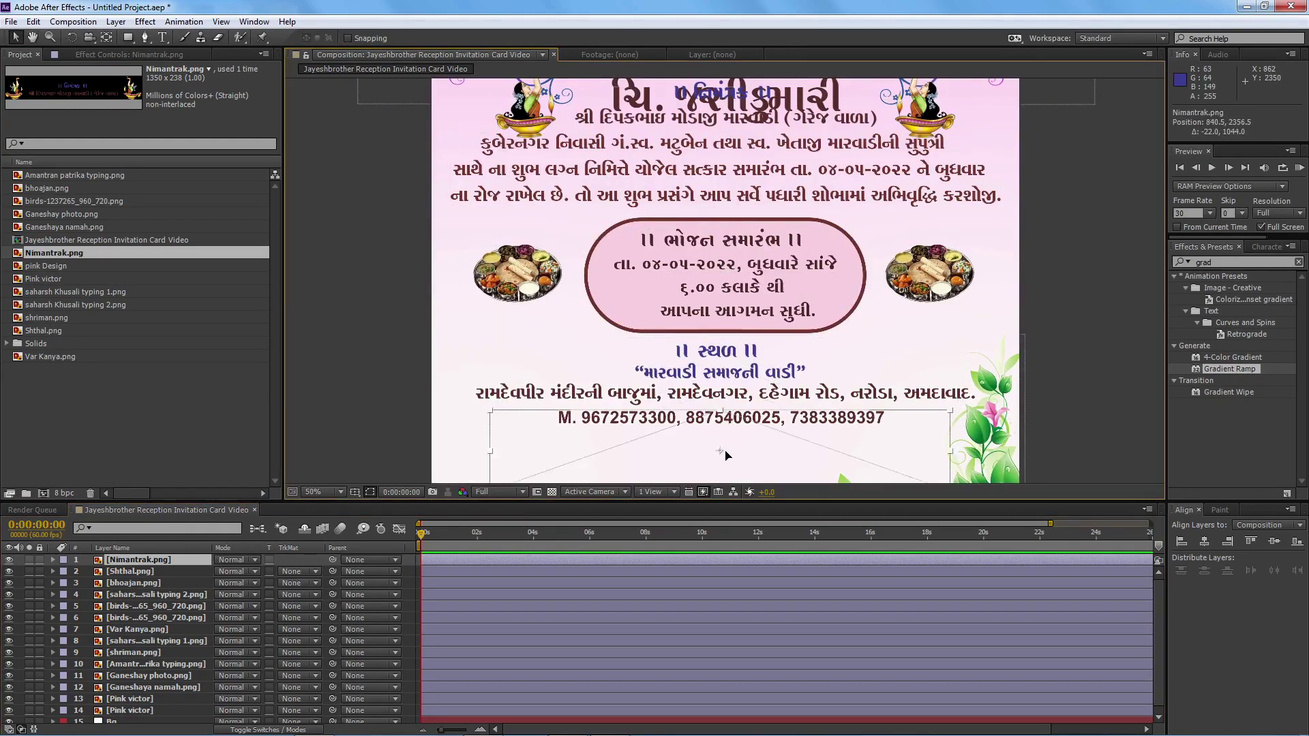
left_click_drag(734, 99, 728, 459)
scroll(1030, 231, "down", 5)
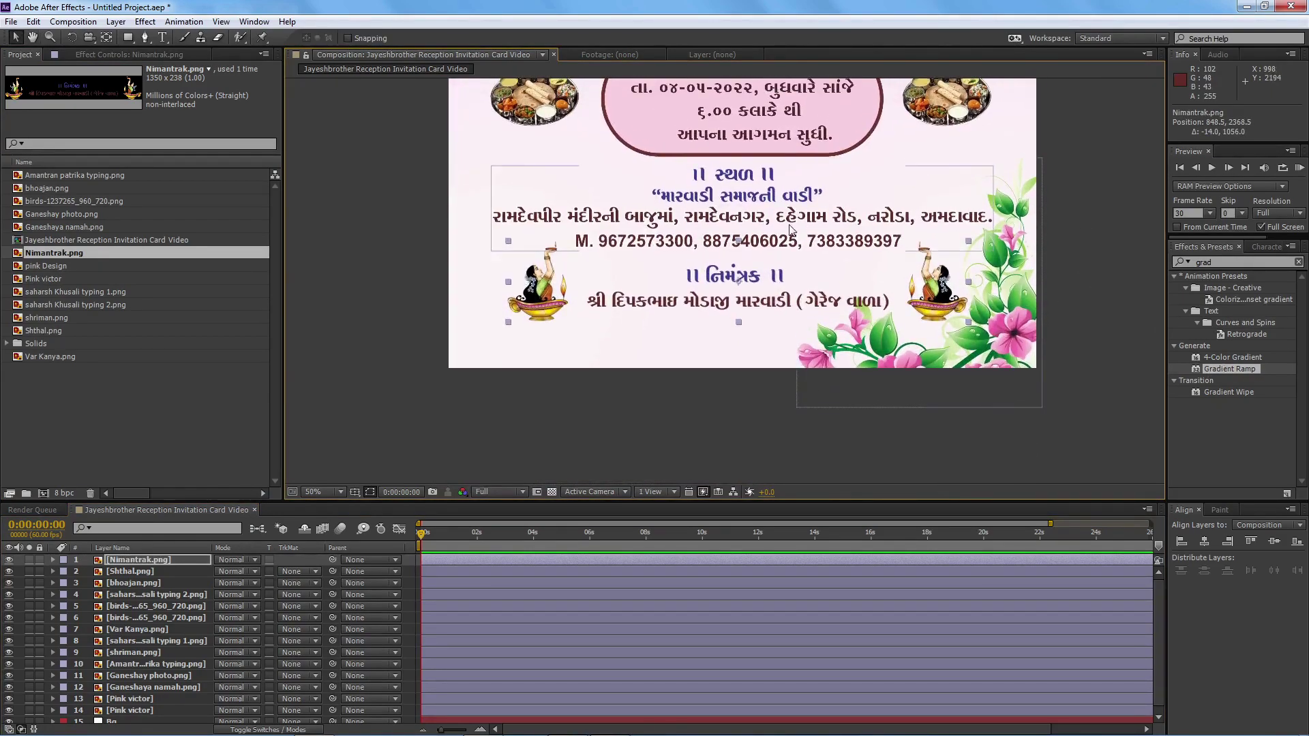
left_click_drag(755, 284, 754, 191)
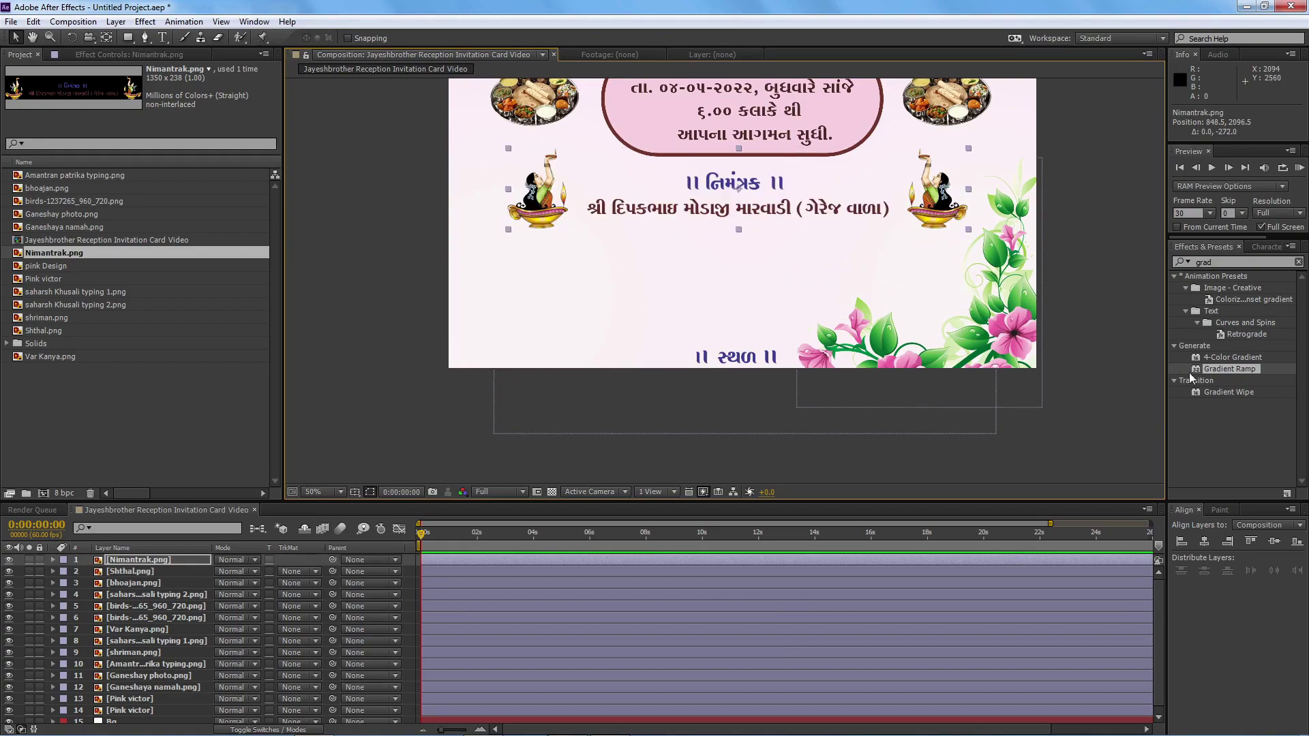
left_click(1226, 542)
- Move the venue block up under the host line and centre it horizontally
left_click_drag(747, 360, 746, 246)
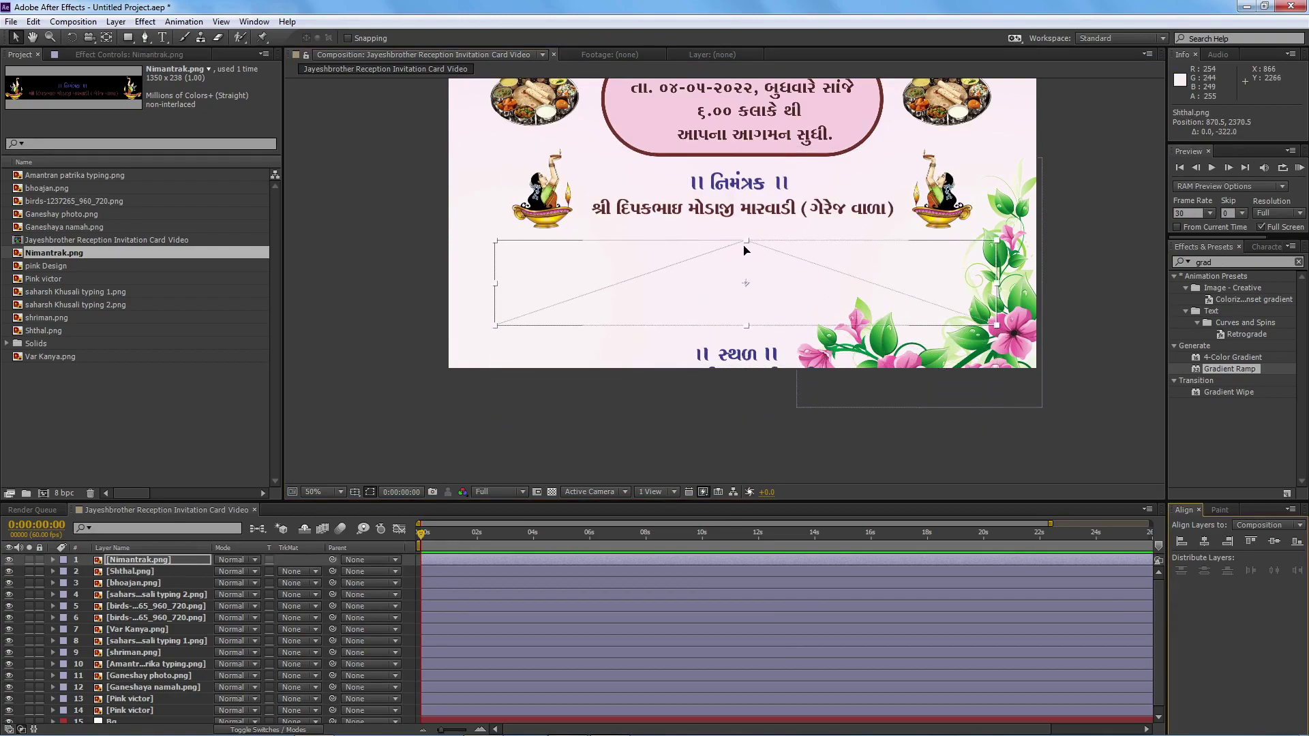
left_click(1213, 540)
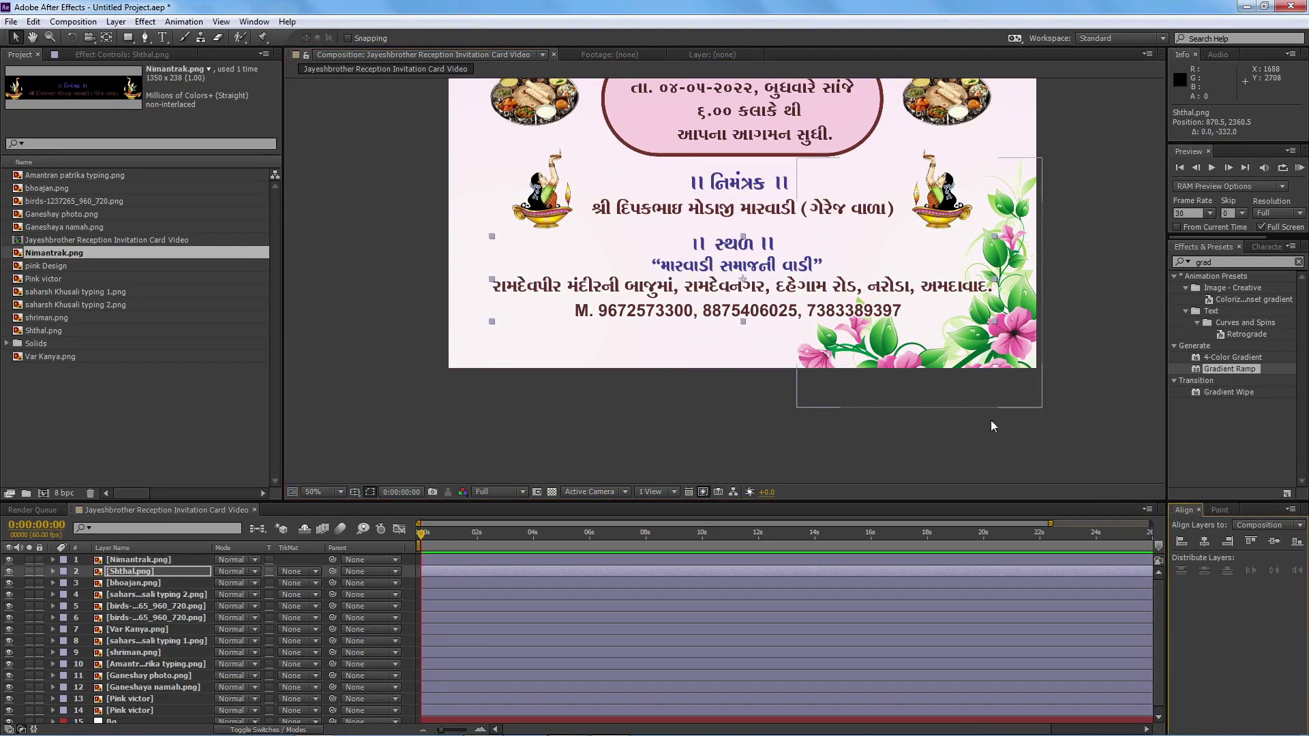
left_click(1082, 304)
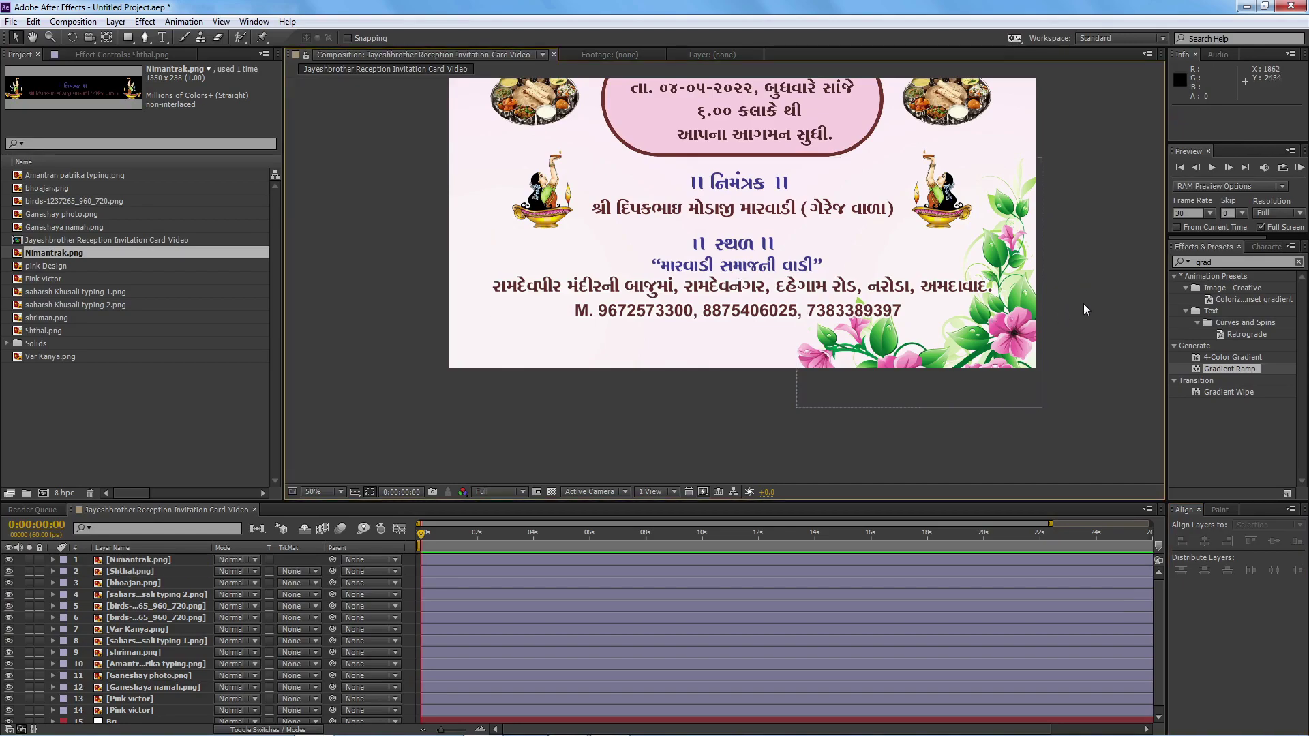
- At 33.3% view, shrink the Pink victor floral corner slightly and seat it bottom-right
left_click(327, 491)
left_click(340, 375)
key("h")
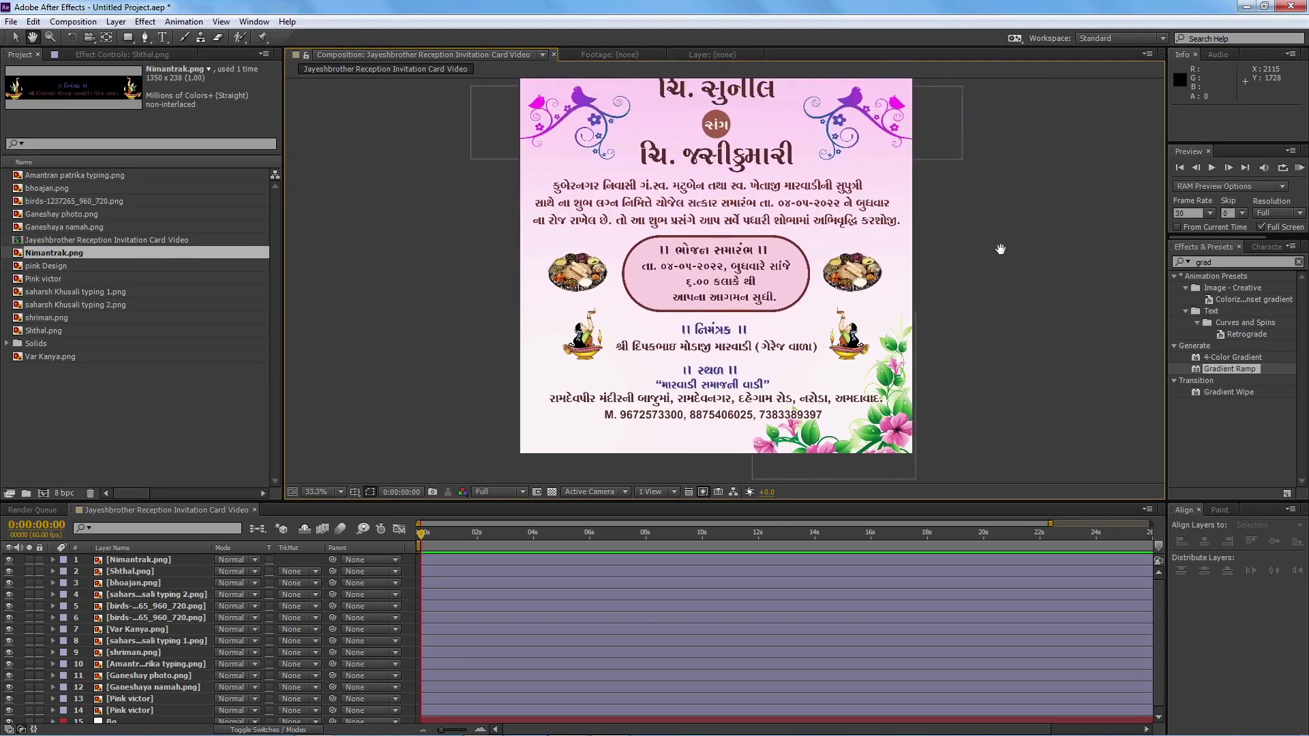
mouse_move(1013, 194)
left_mouse_down()
mouse_move(990, 179)
mouse_move(1036, 200)
left_mouse_up()
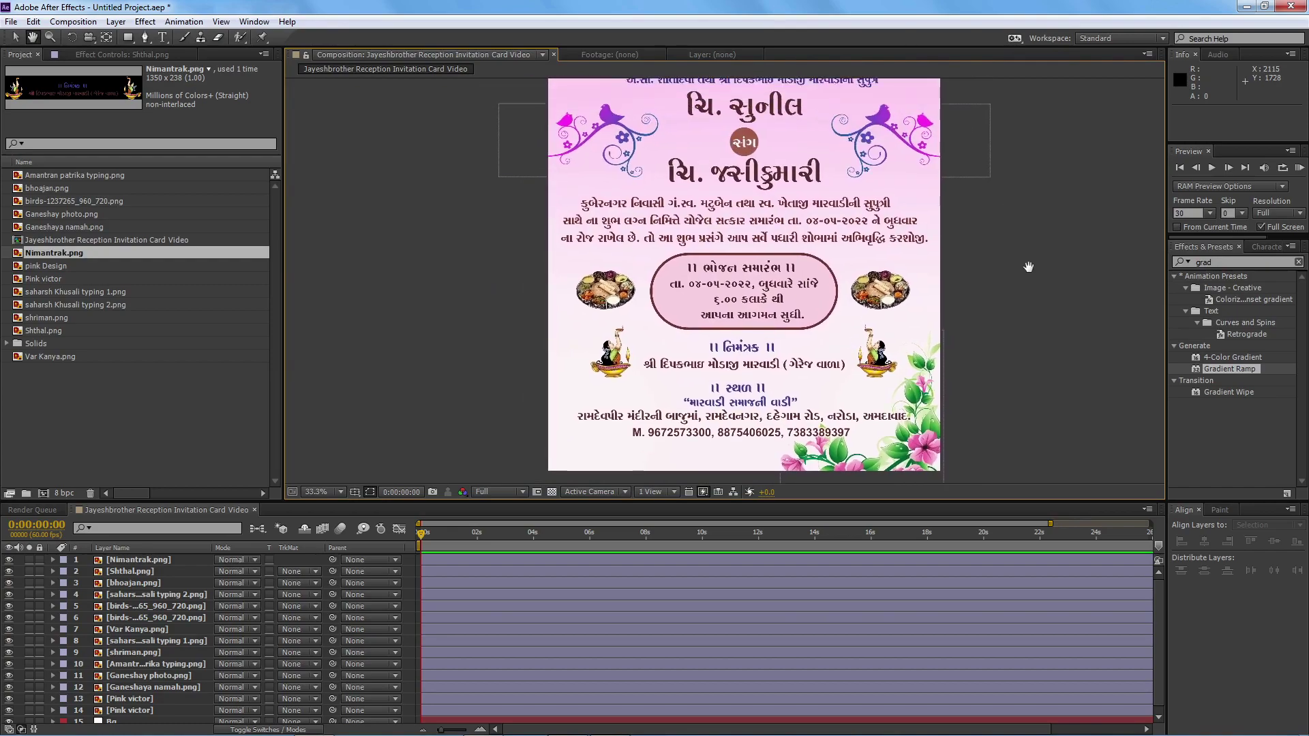
key("v")
left_click(938, 294)
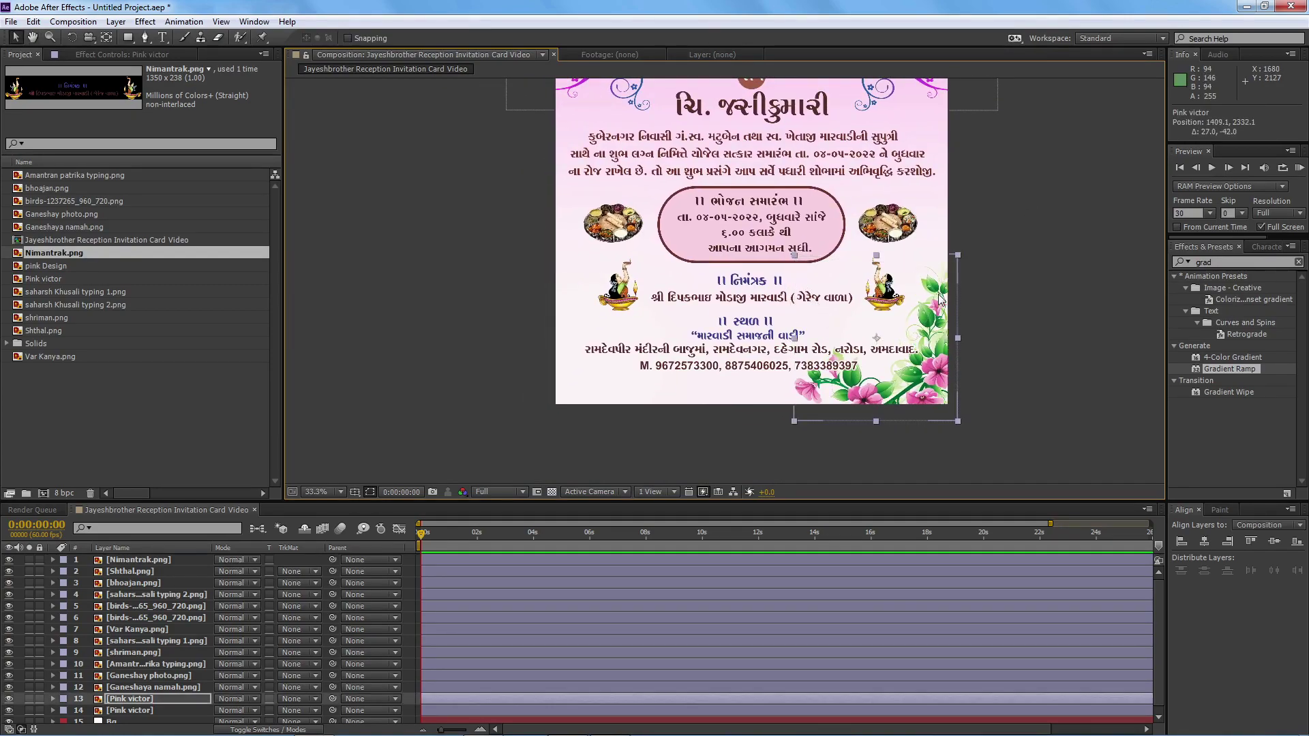
left_click_drag(938, 294, 943, 300)
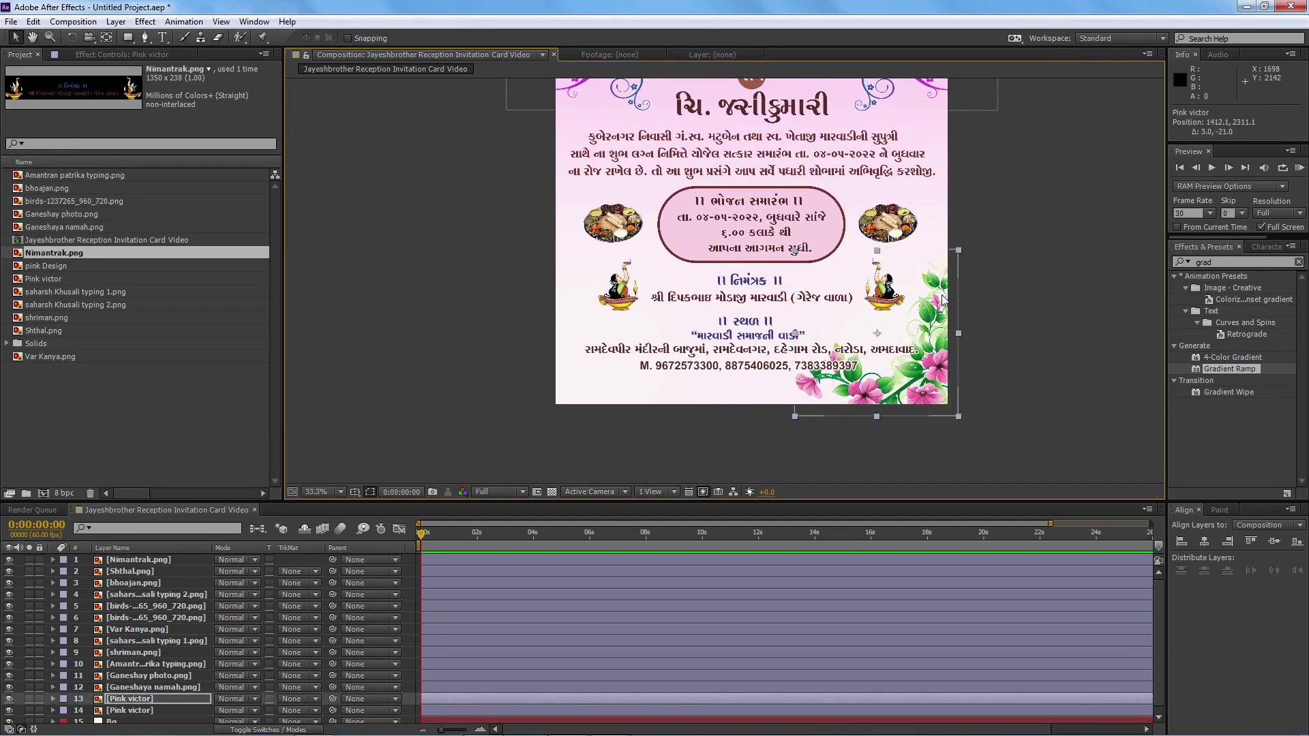
left_click_drag(933, 384, 941, 391)
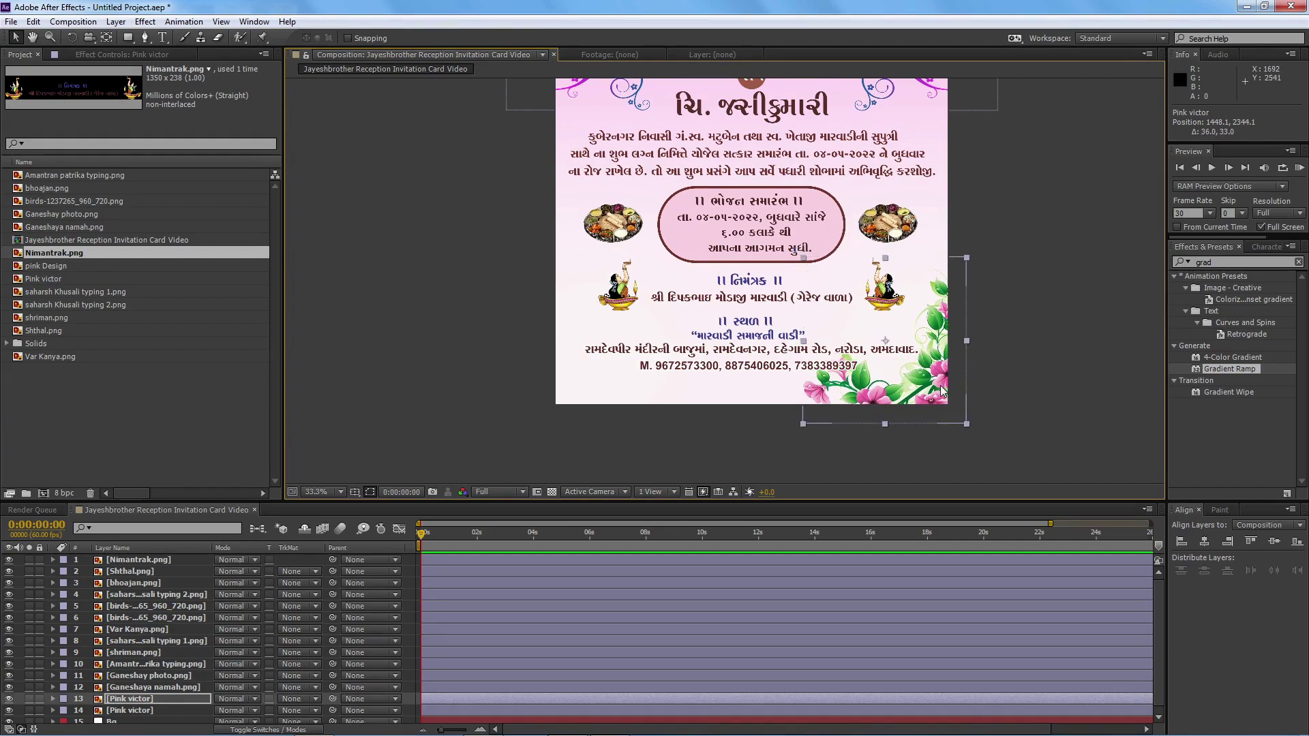
left_click_drag(805, 259, 812, 266)
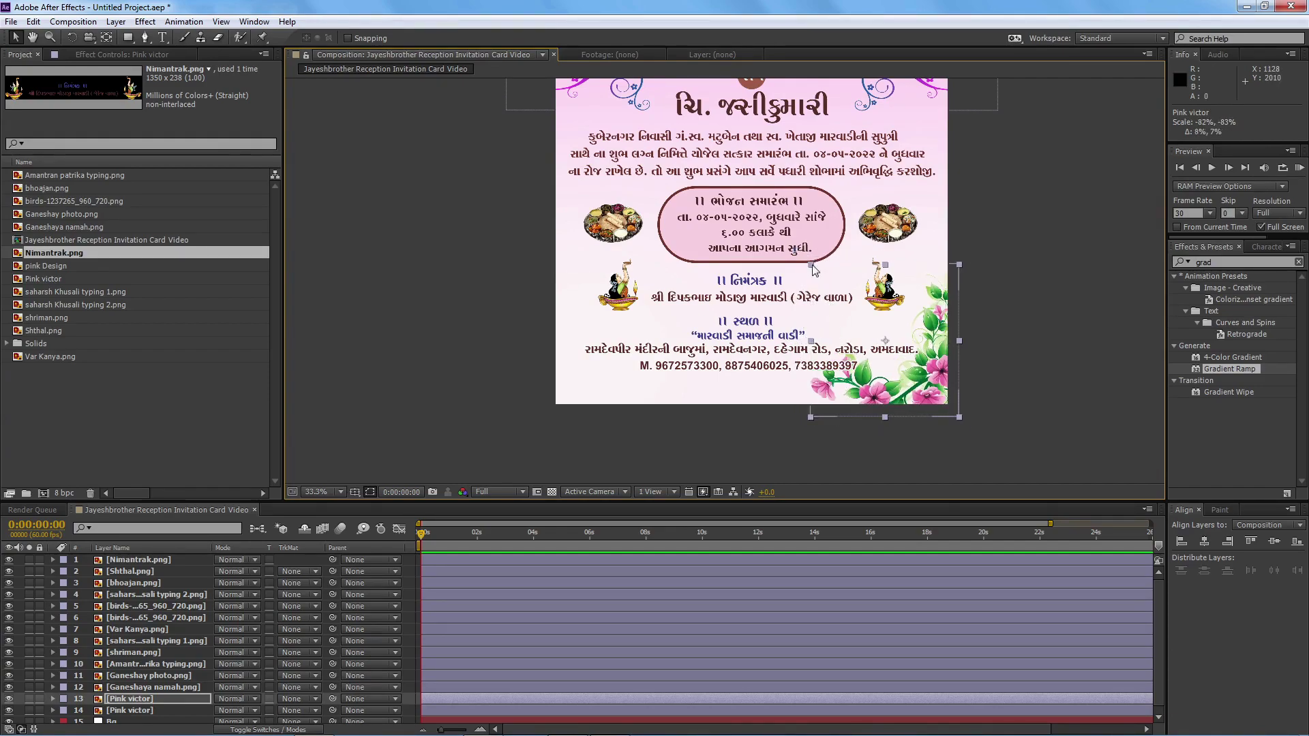
left_click_drag(905, 393, 920, 390)
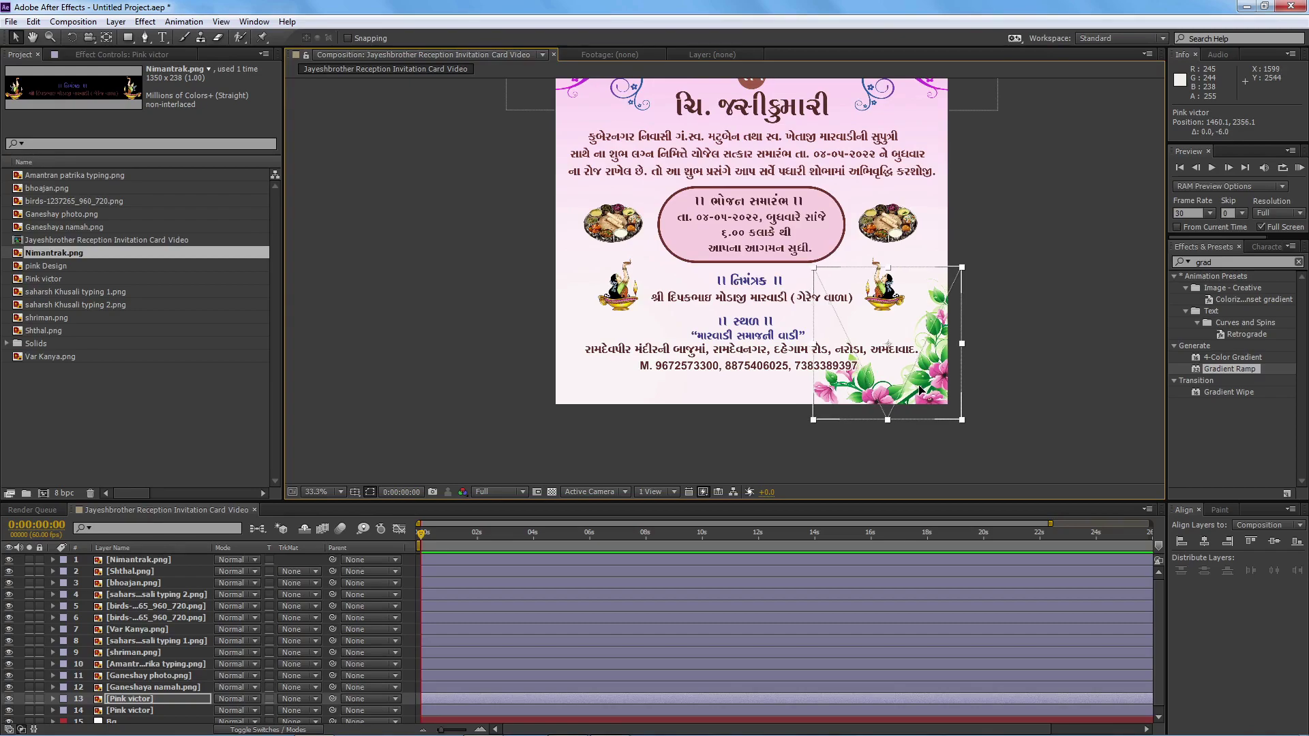
- Enlarge the viewer and timeline panels and set the composition view to 50%
scroll(1013, 344, "up", 3)
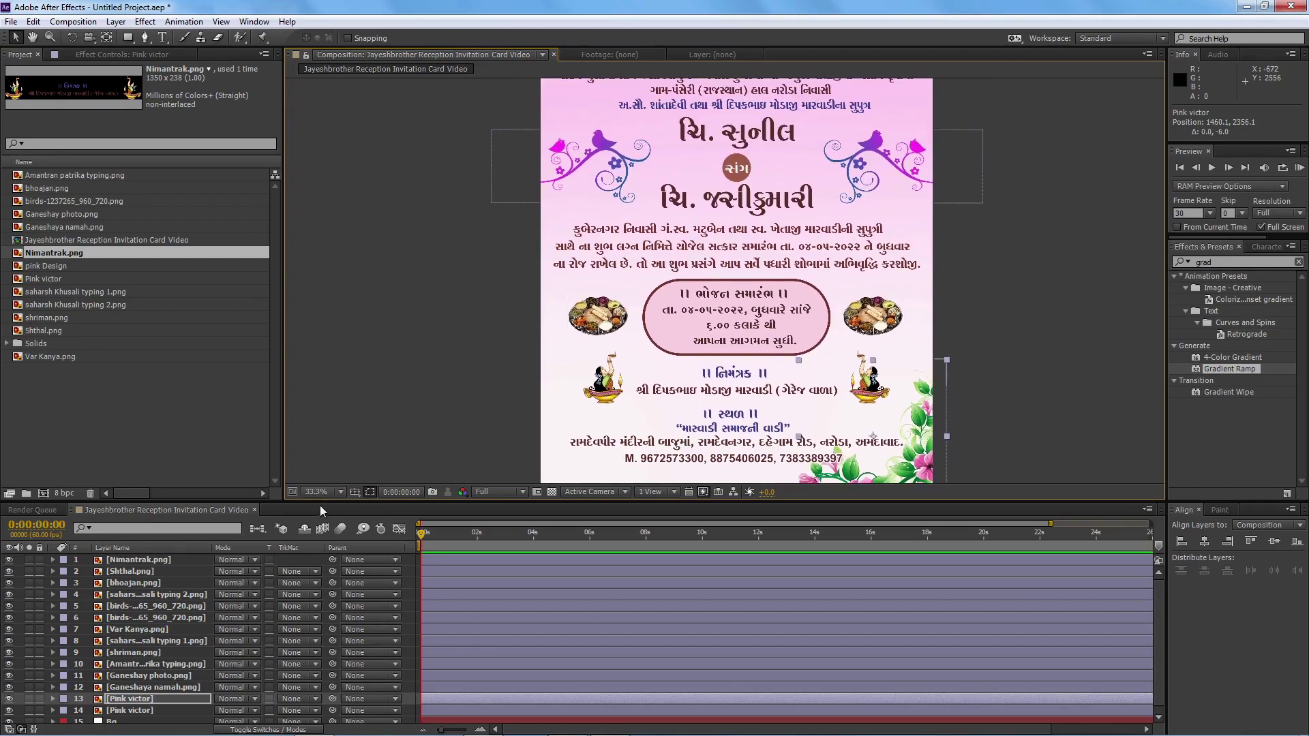
left_click_drag(320, 508, 322, 655)
left_click(338, 643)
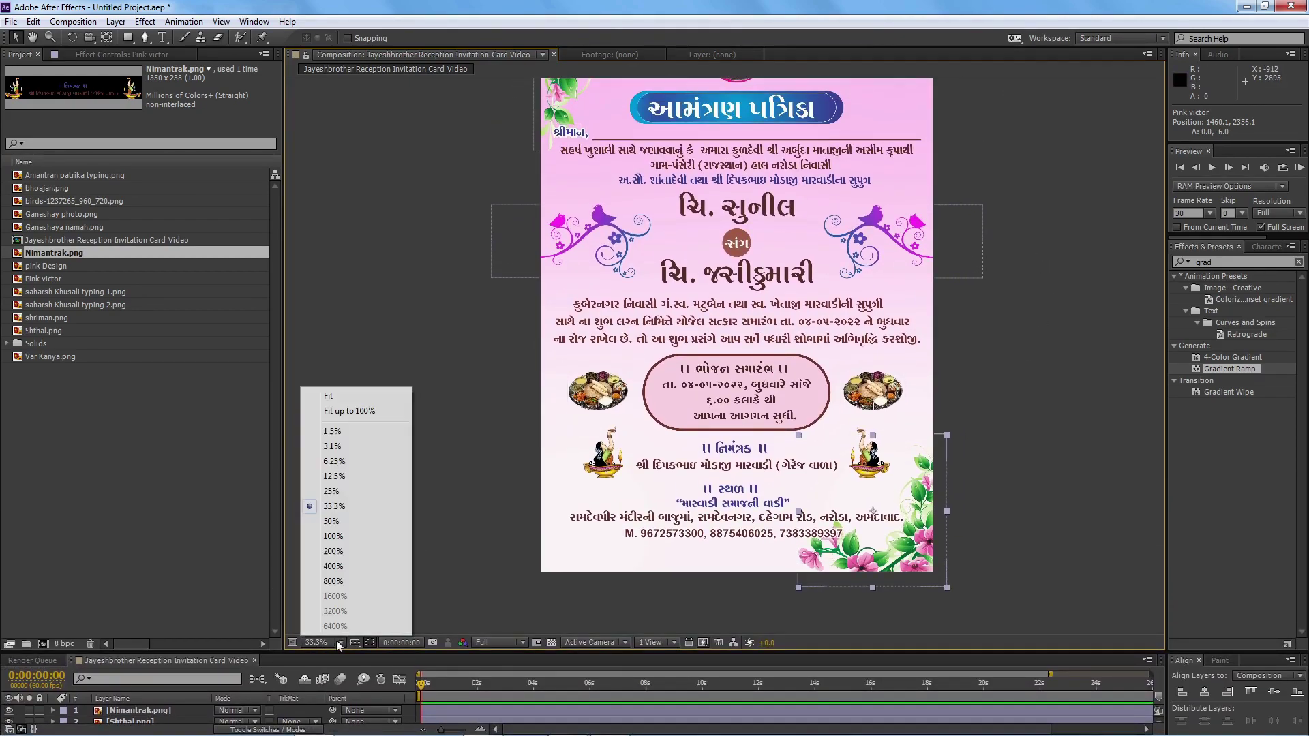
left_click(328, 395)
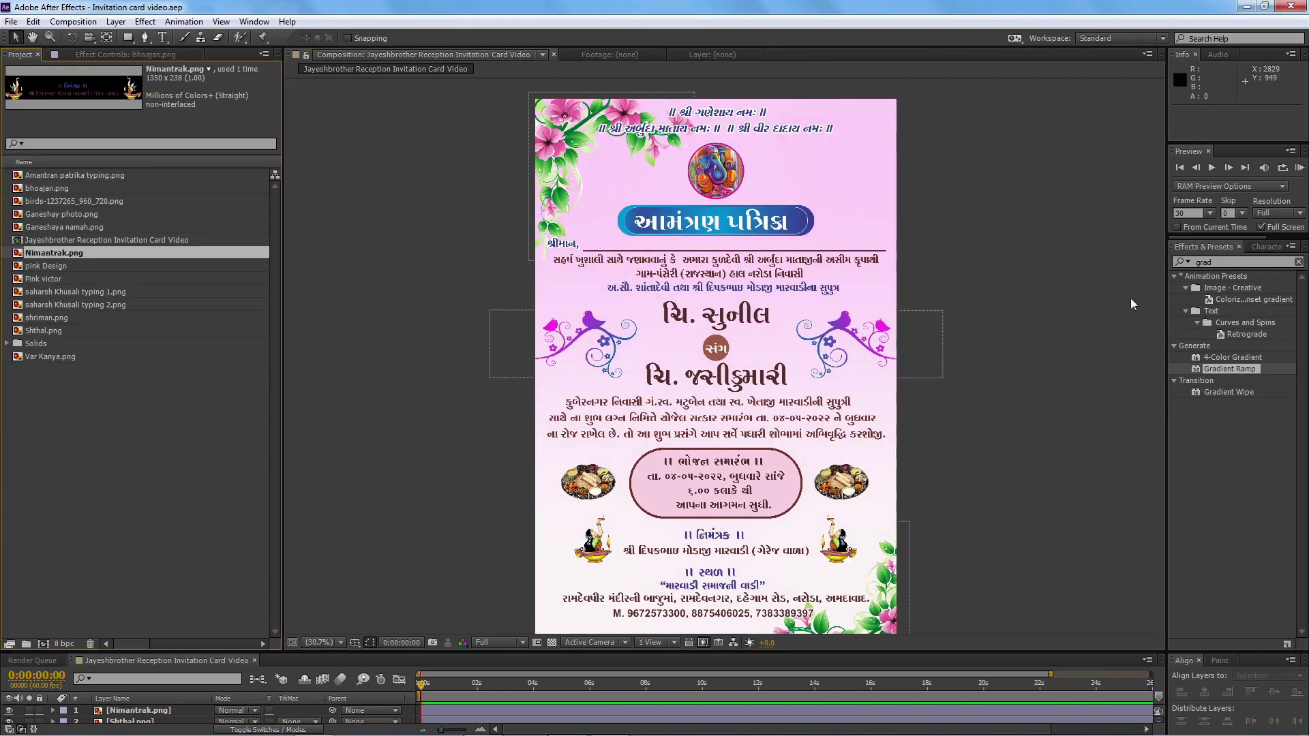
left_click_drag(194, 653, 204, 394)
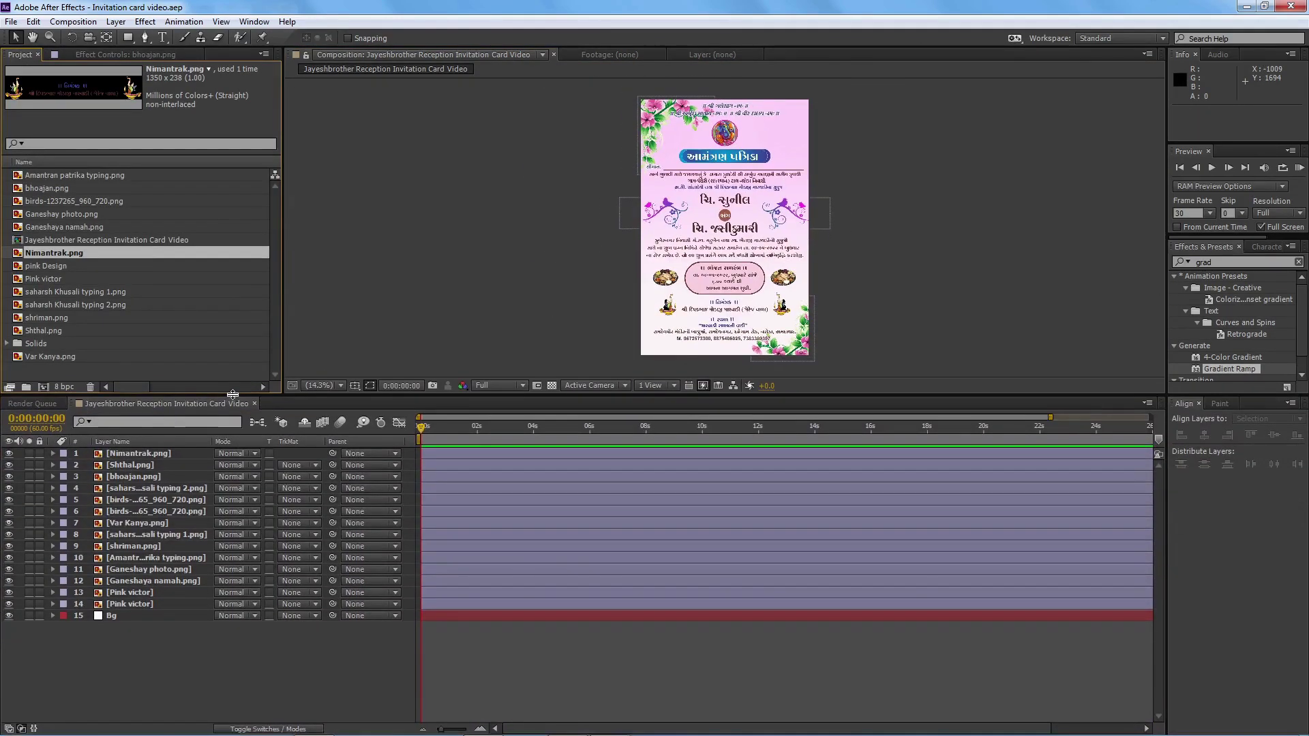
left_click(339, 385)
left_click(340, 532)
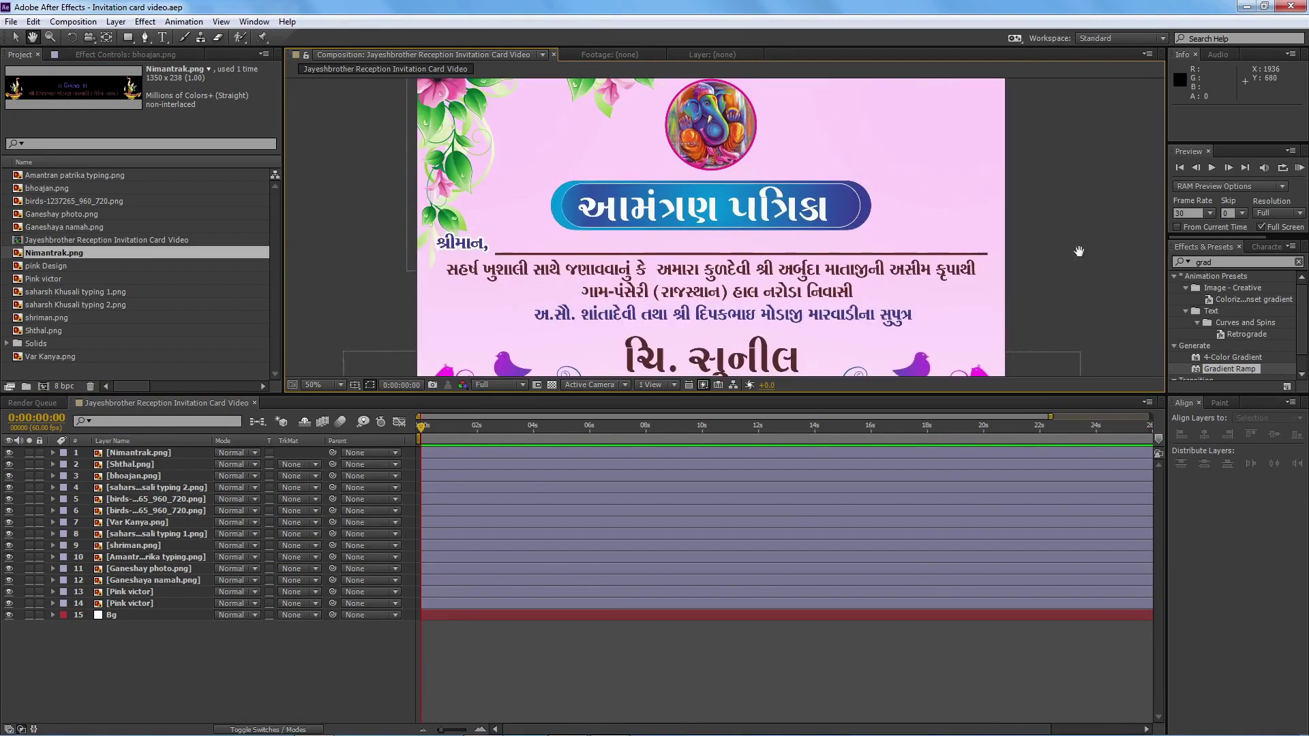
left_click(126, 592)
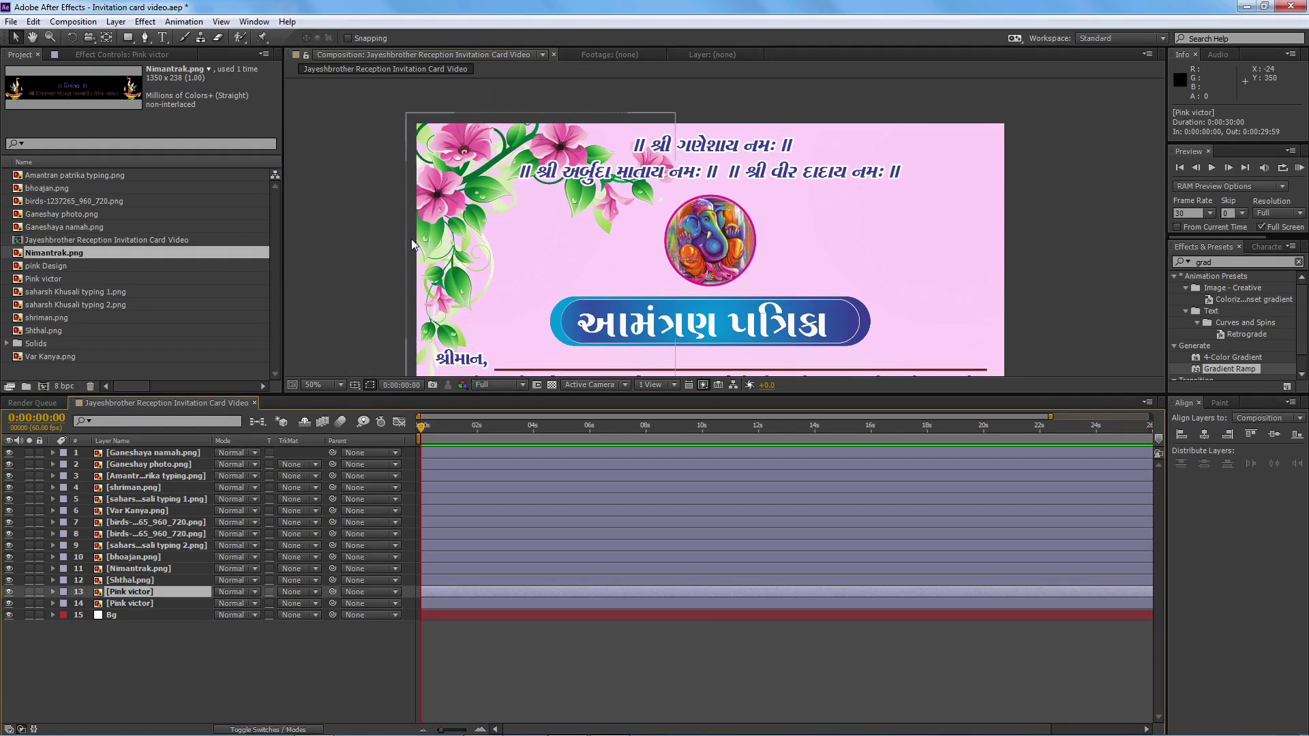
- Key the Pink victor layer's Rotation at frame 0, then begin editing the angle at frame 10
key("h")
mouse_move(1044, 283)
left_mouse_down()
mouse_move(1039, 238)
mouse_move(1033, 247)
left_mouse_up()
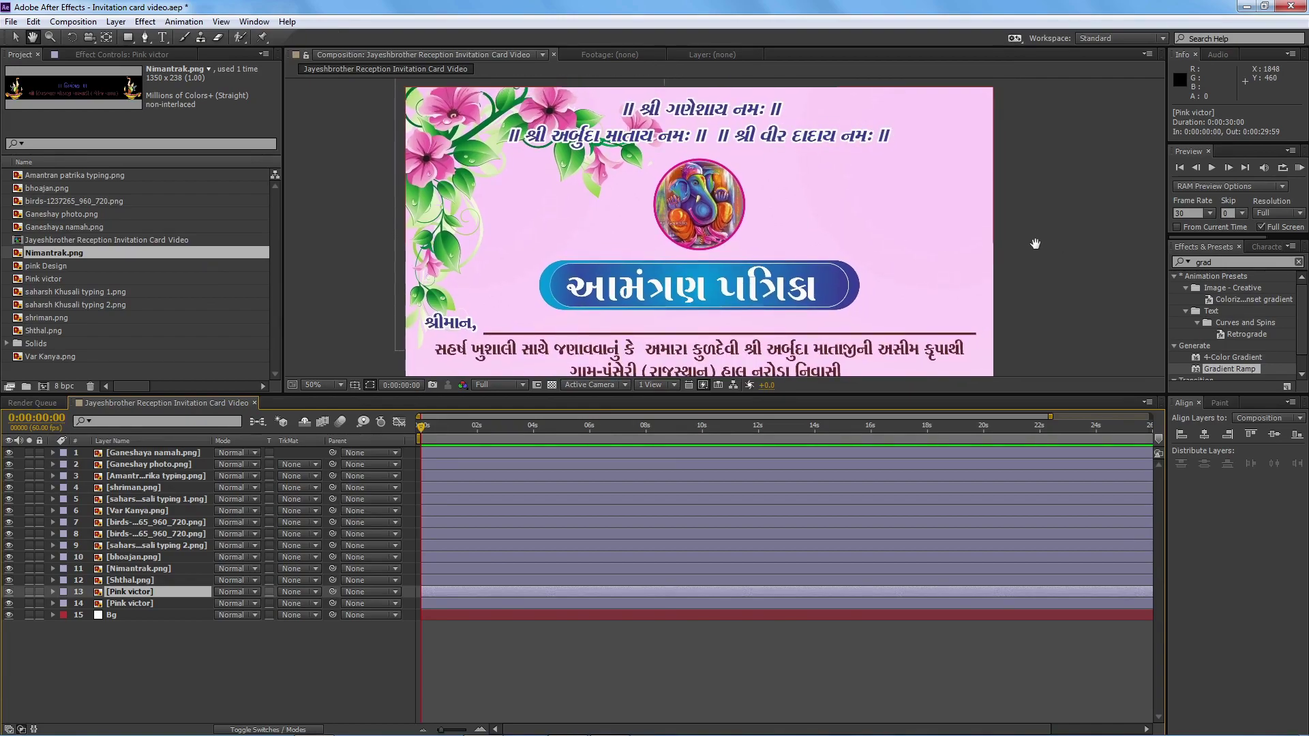
key("v")
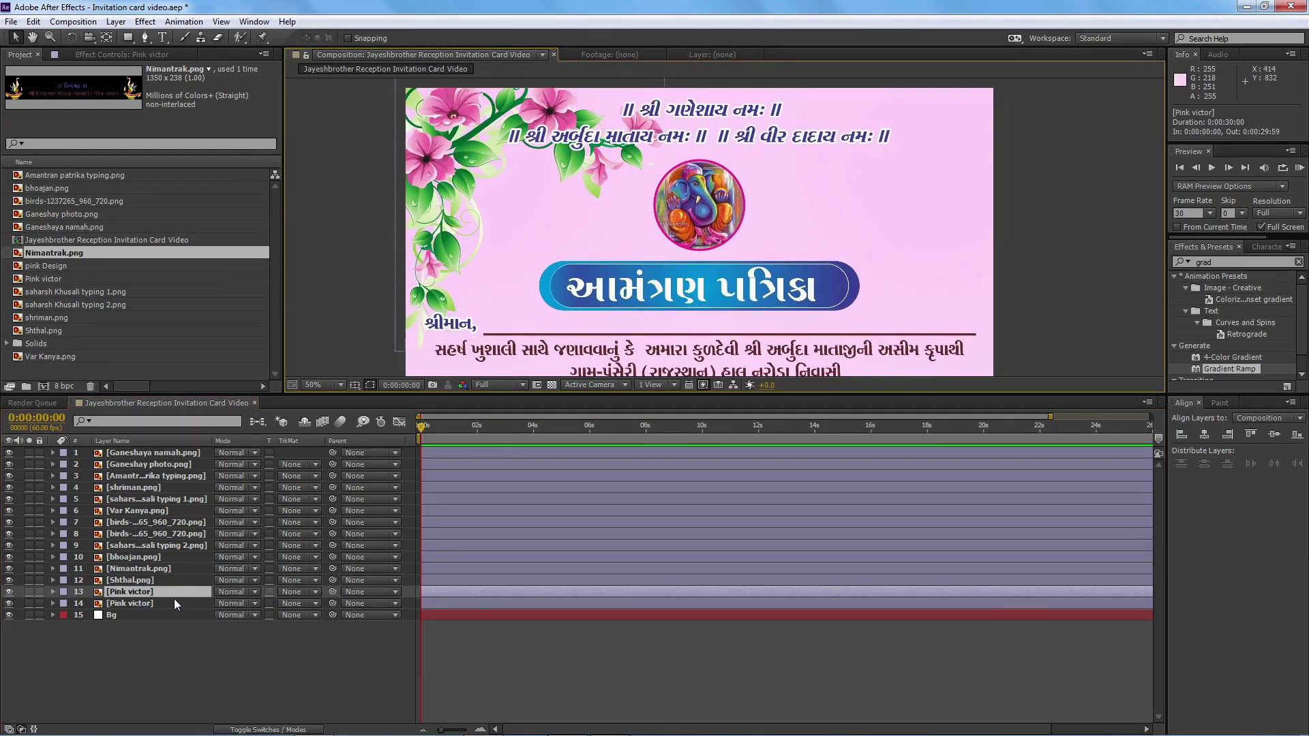
left_click(190, 661)
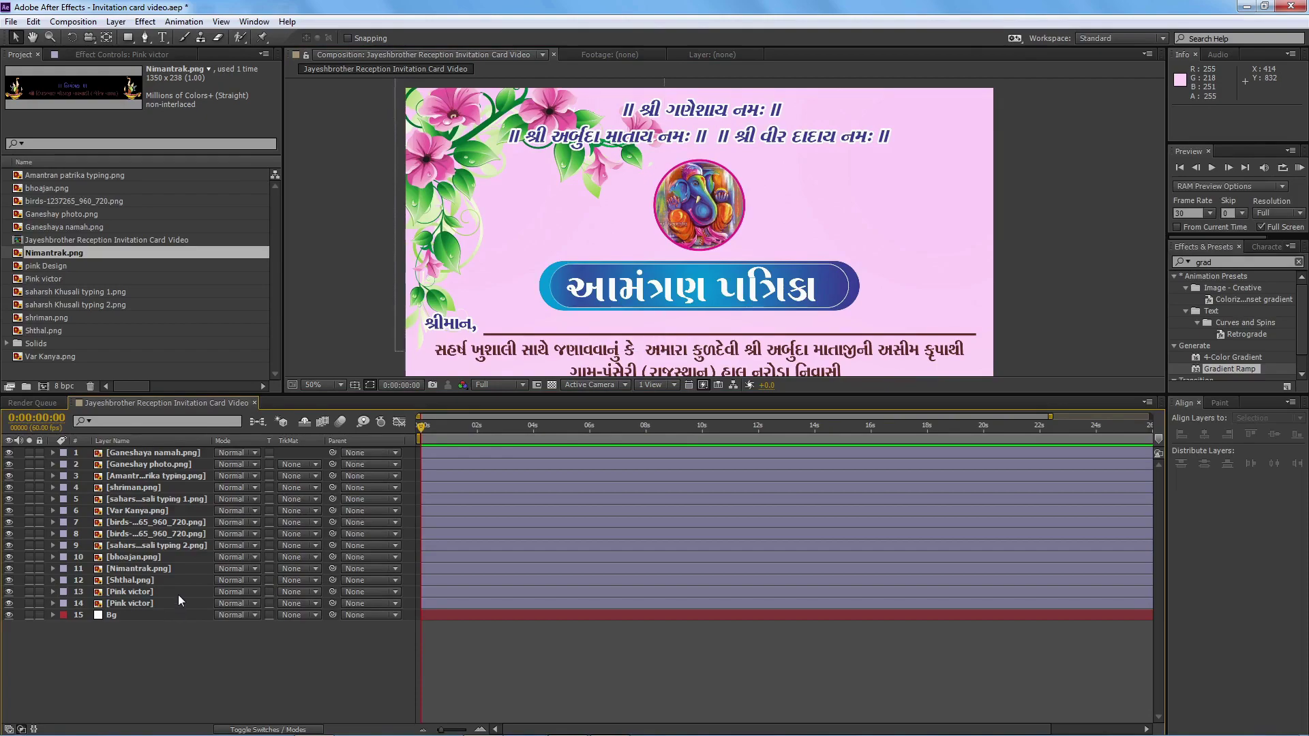
left_click(177, 593)
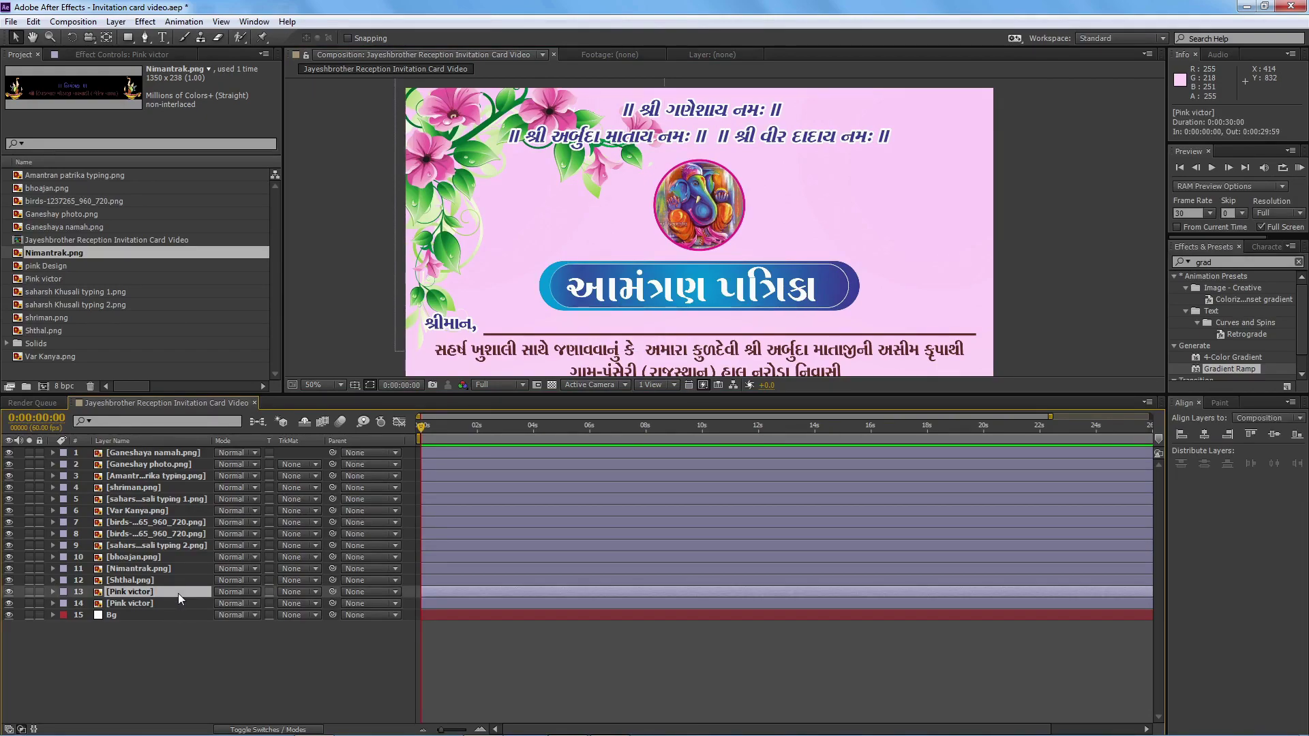
key("r")
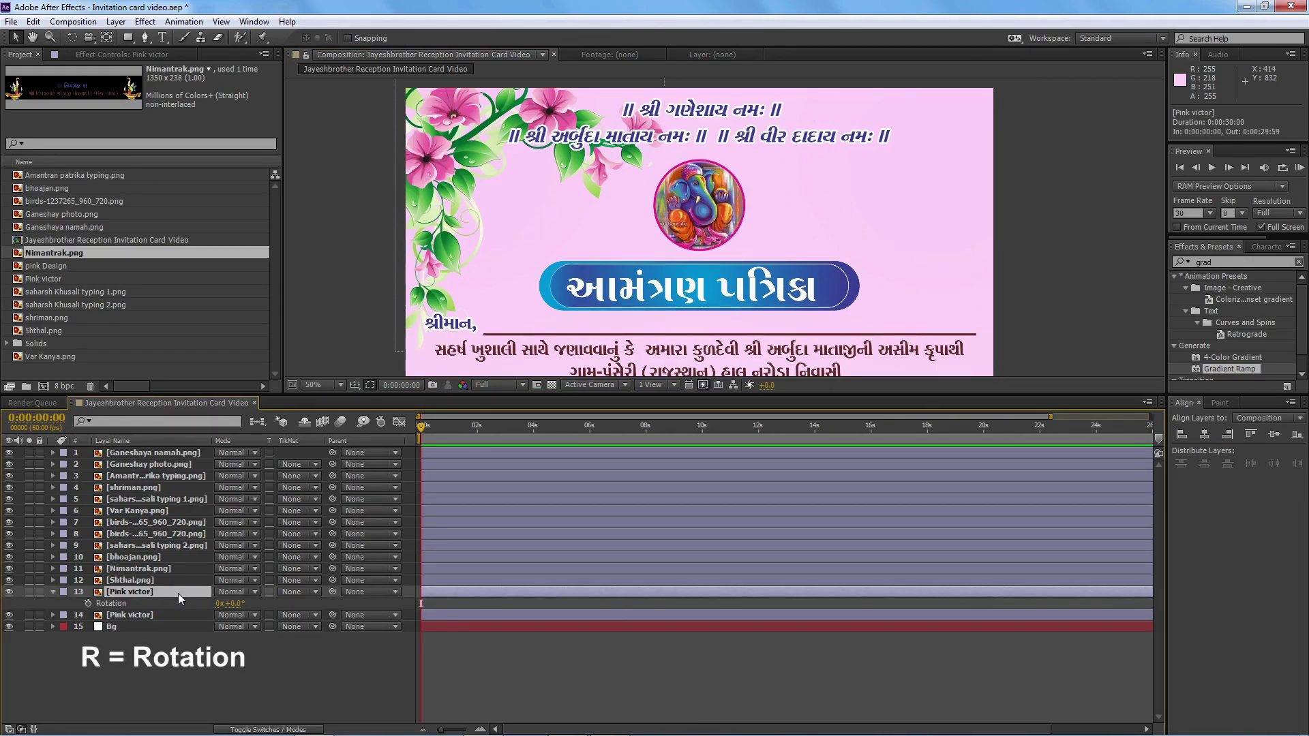
left_click(88, 604)
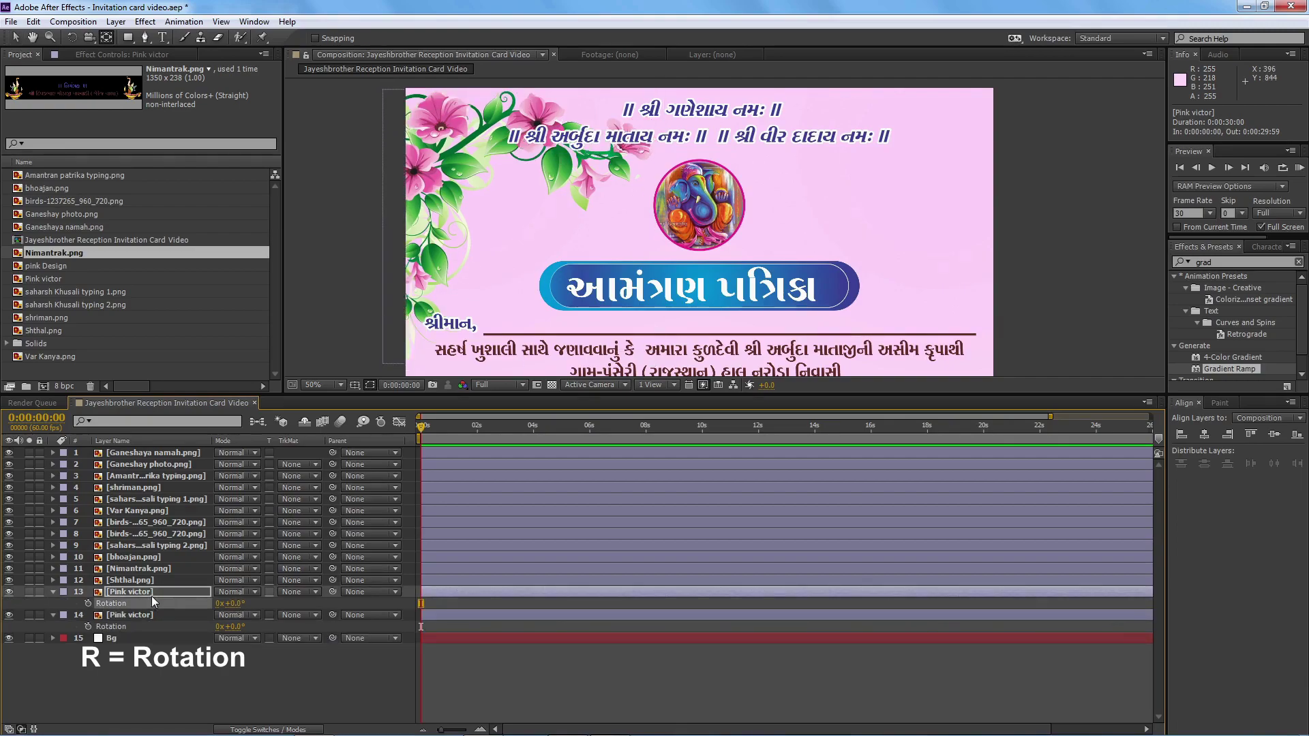
left_click_drag(421, 427, 426, 427)
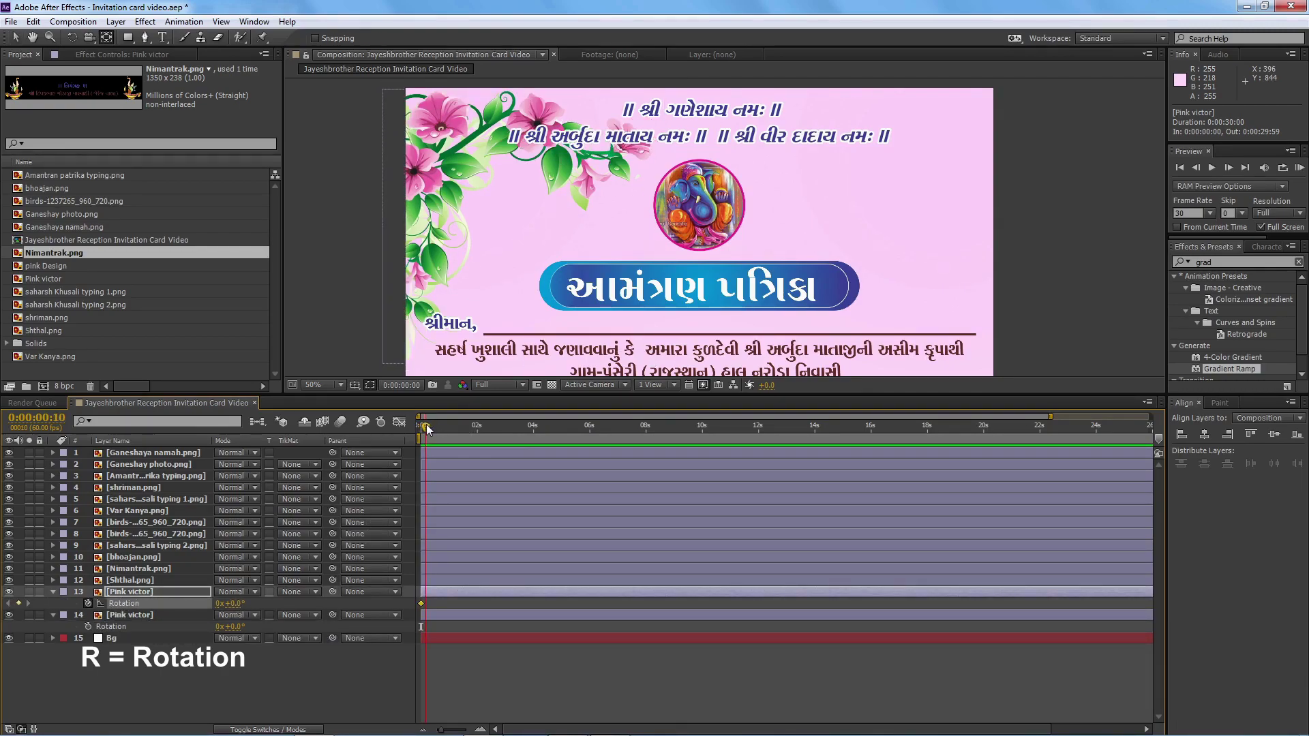
left_click(232, 604)
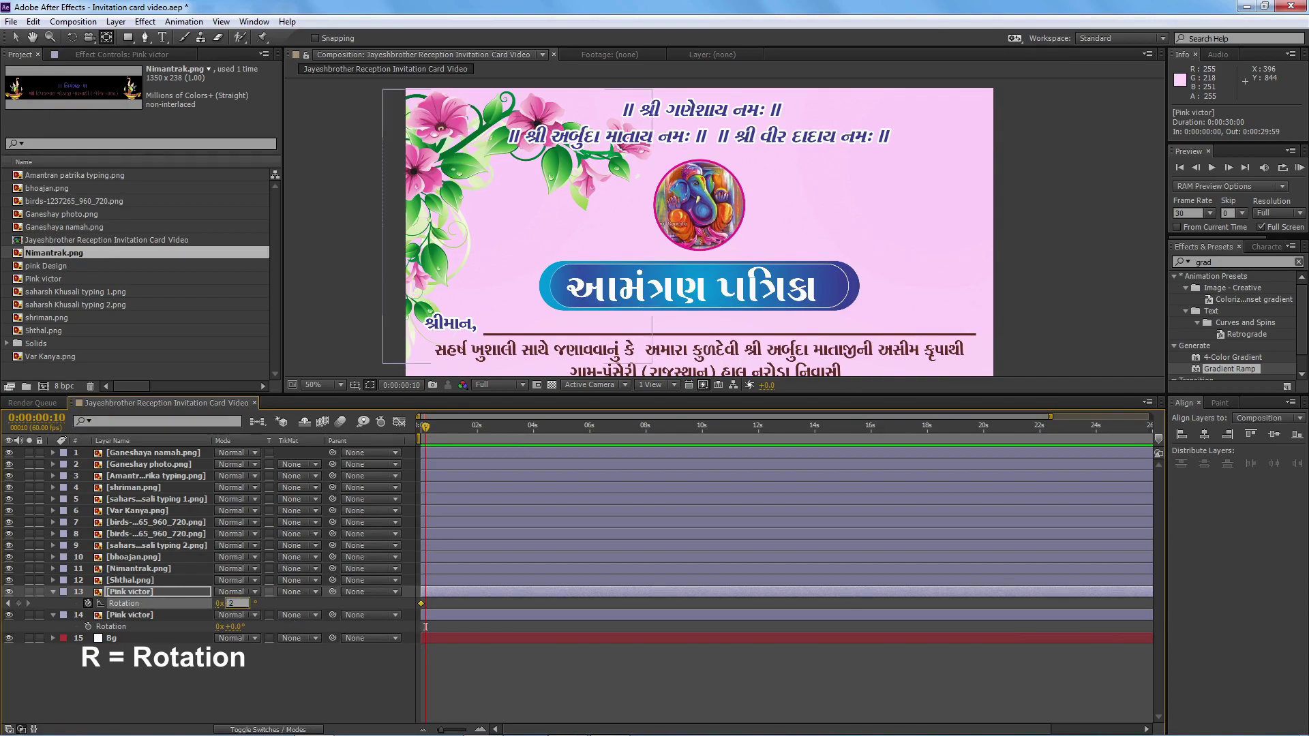
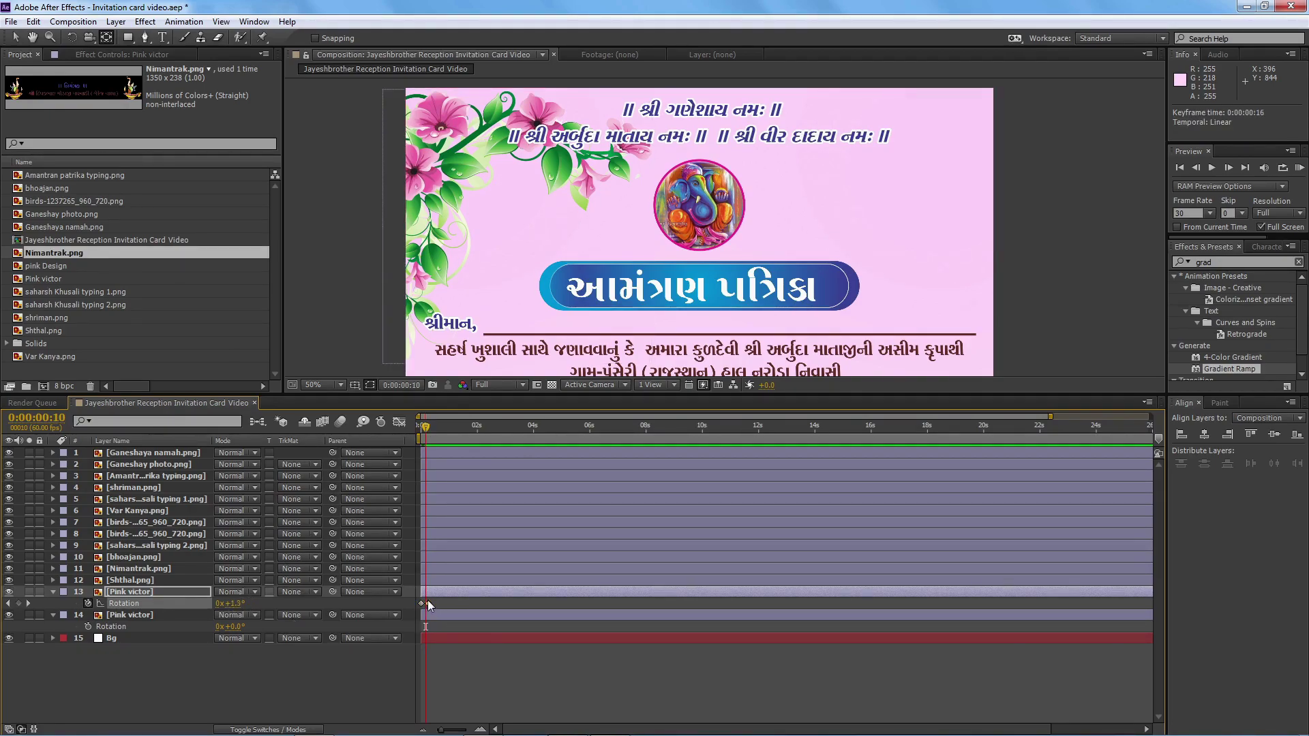
- Shift the Pink victor sway keyframe later, preview it, and stack layer 14 above layer 13
left_click_drag(427, 428, 436, 440)
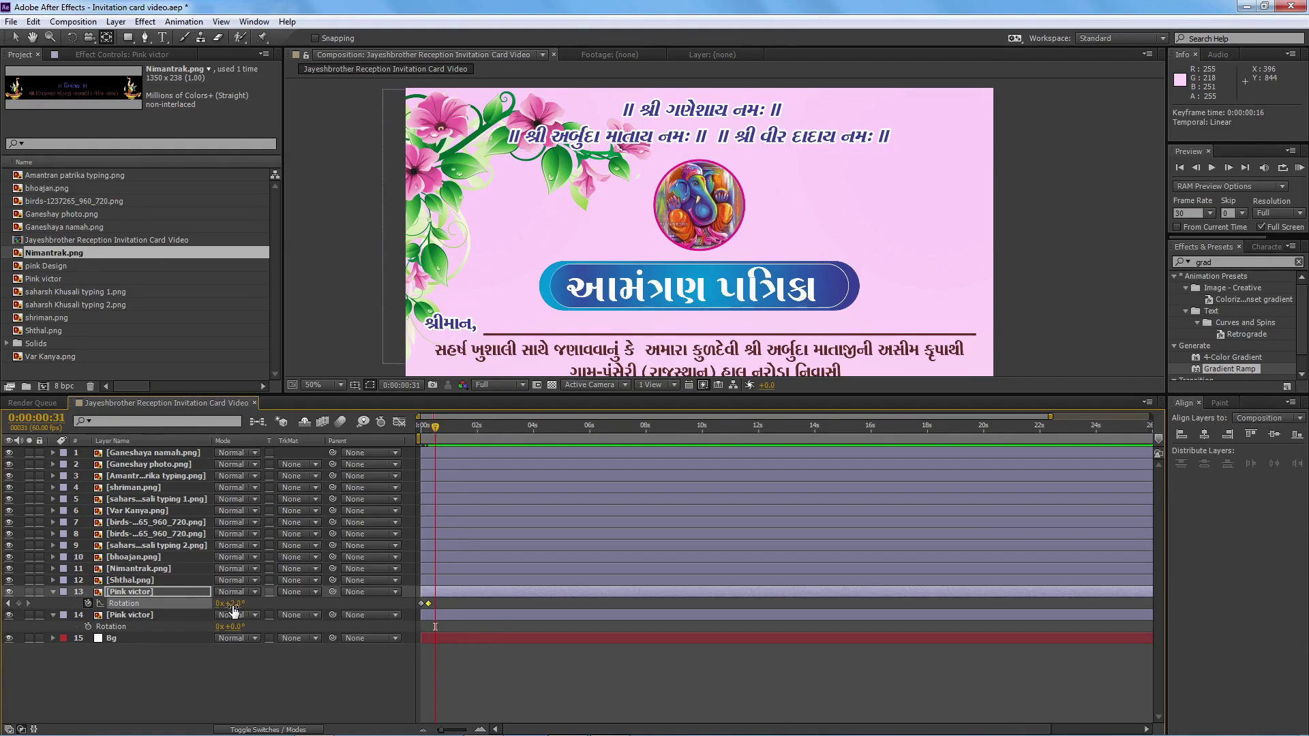
left_click_drag(443, 430, 441, 431)
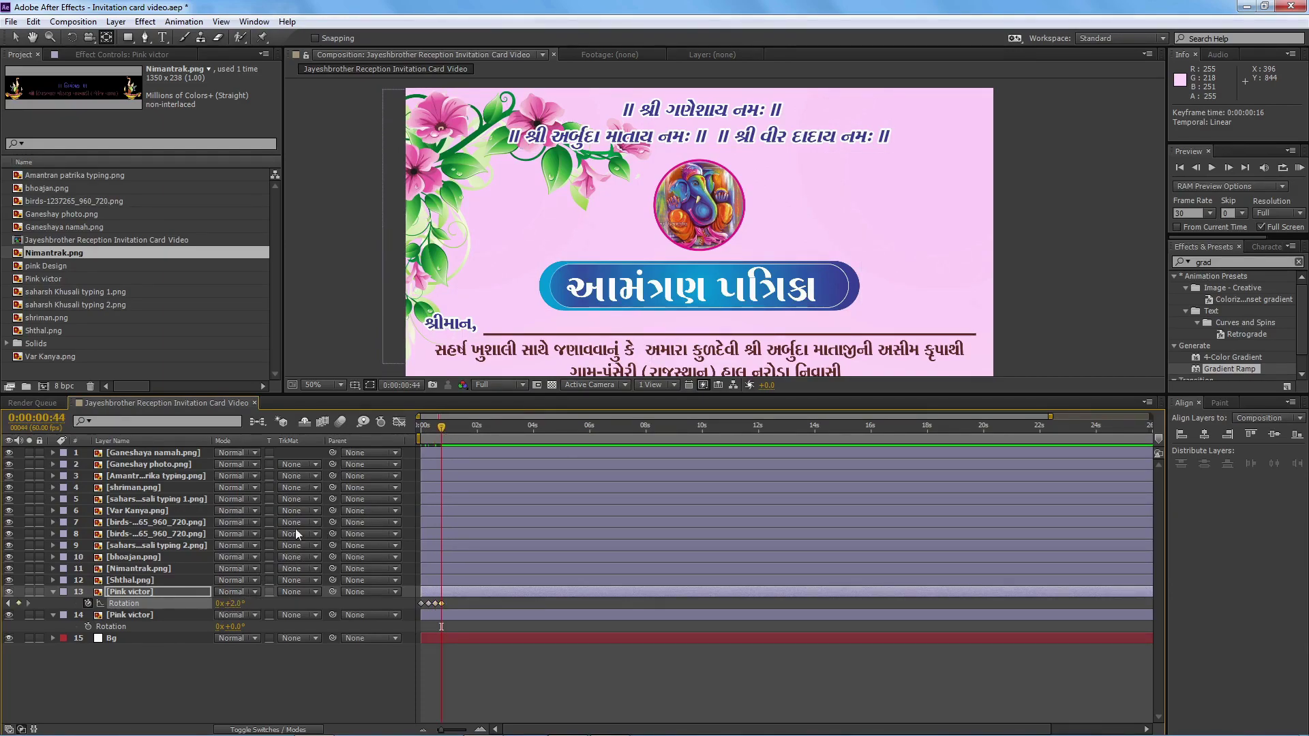
key("space")
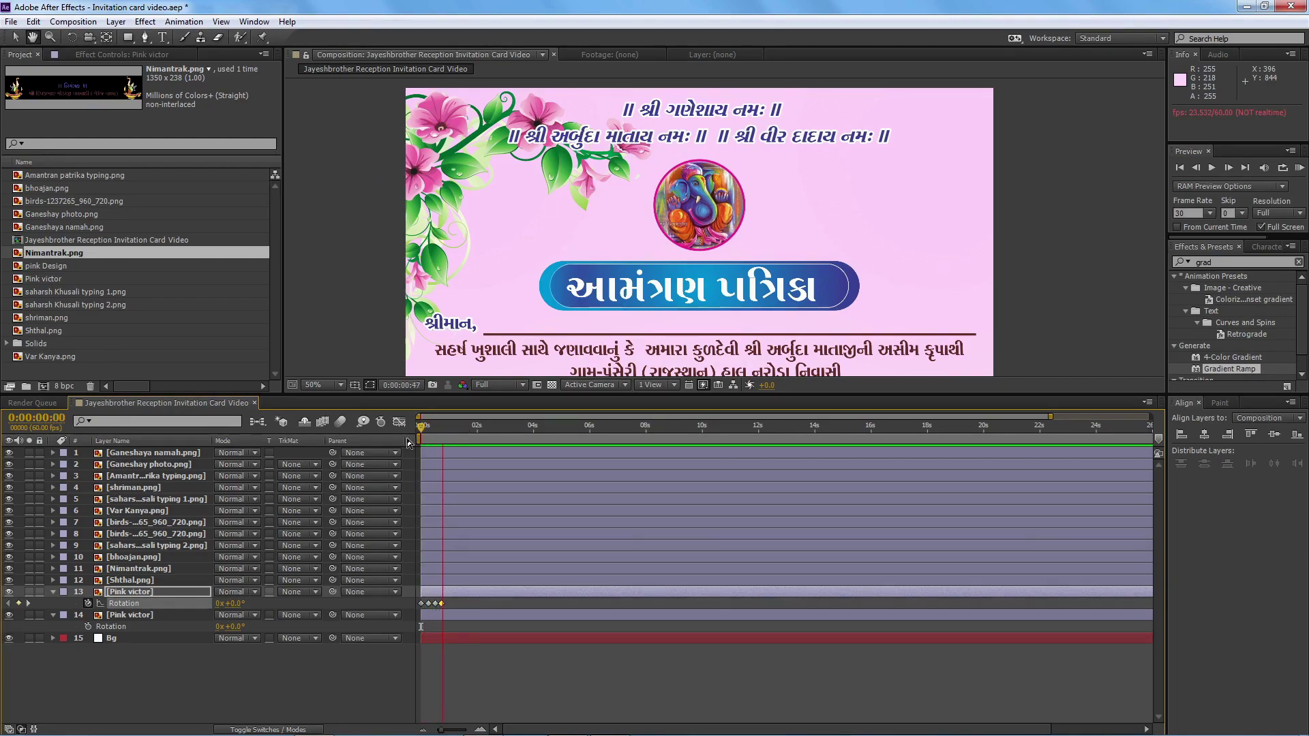
key("space")
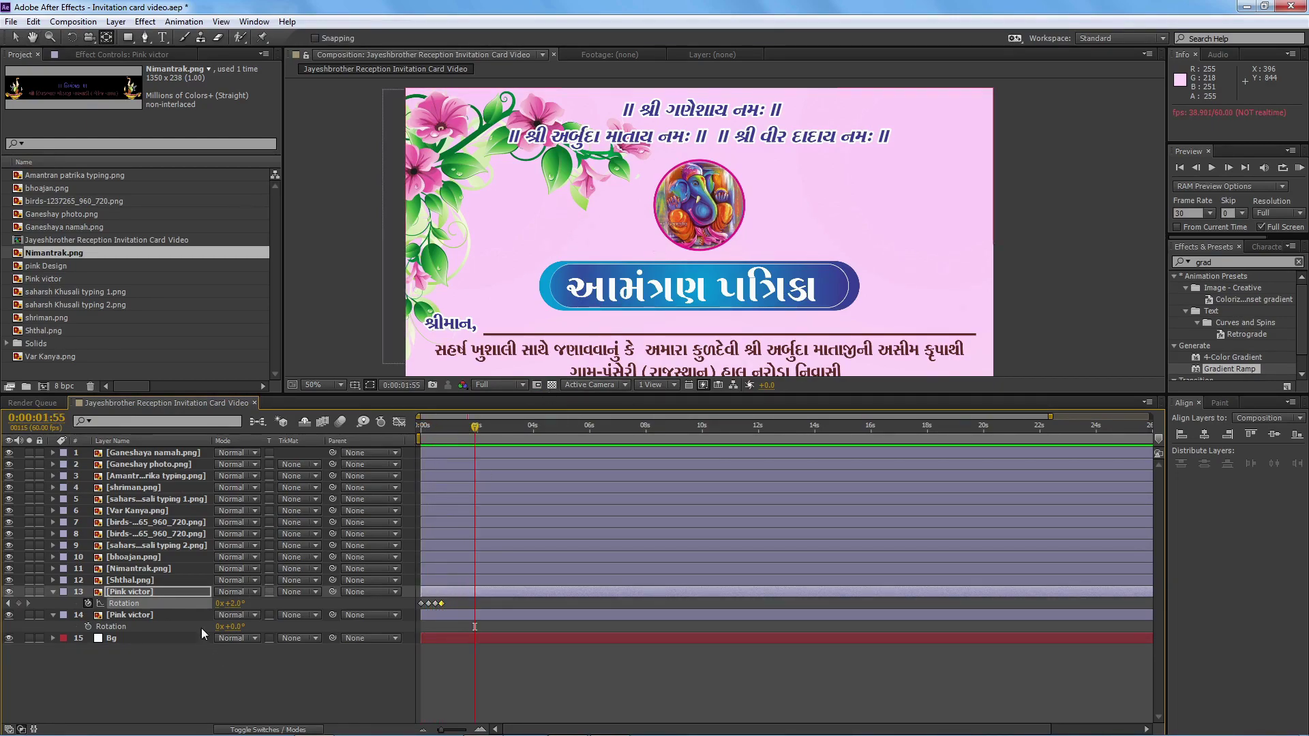
left_click(188, 615)
left_click_drag(188, 612, 167, 591)
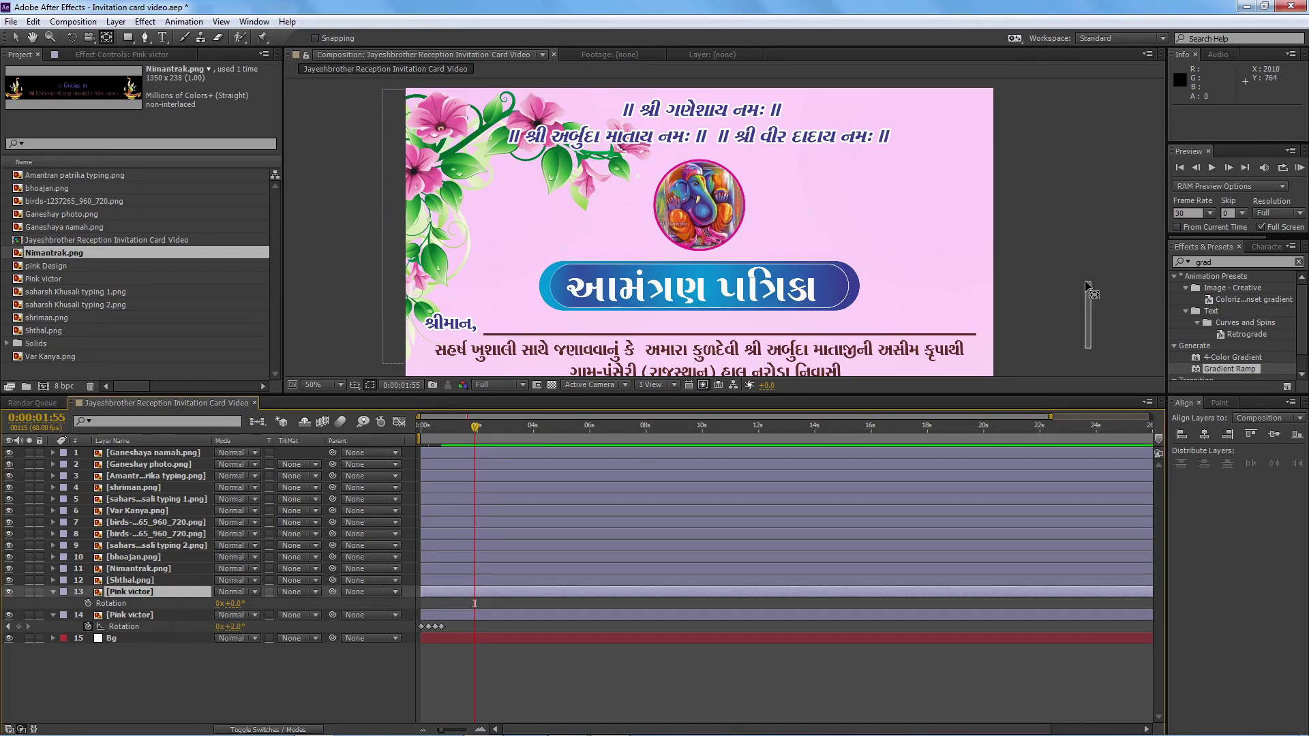
- Pan to the card's lower section and preview the animation from the start
left_click(1105, 299)
mouse_move(1097, 299)
left_mouse_down()
mouse_move(1094, 201)
mouse_move(1022, 82)
left_mouse_up()
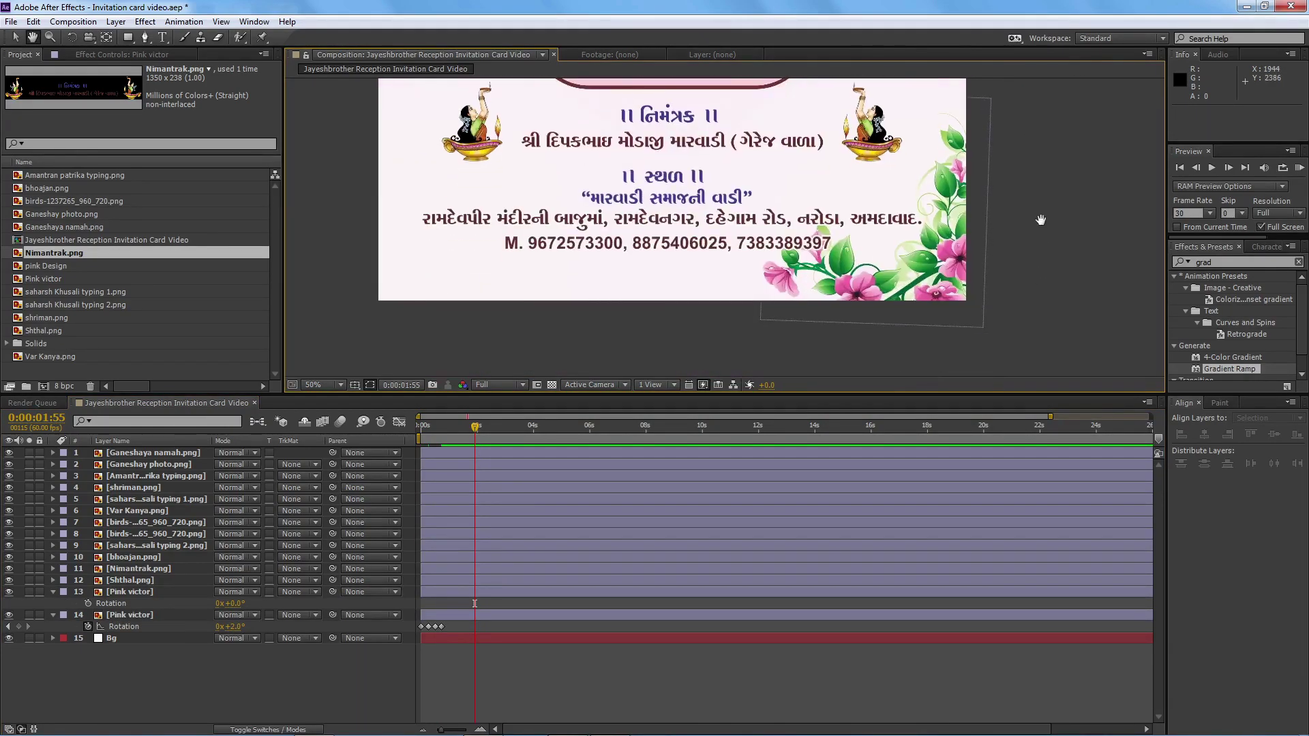
key("Home")
key("space")
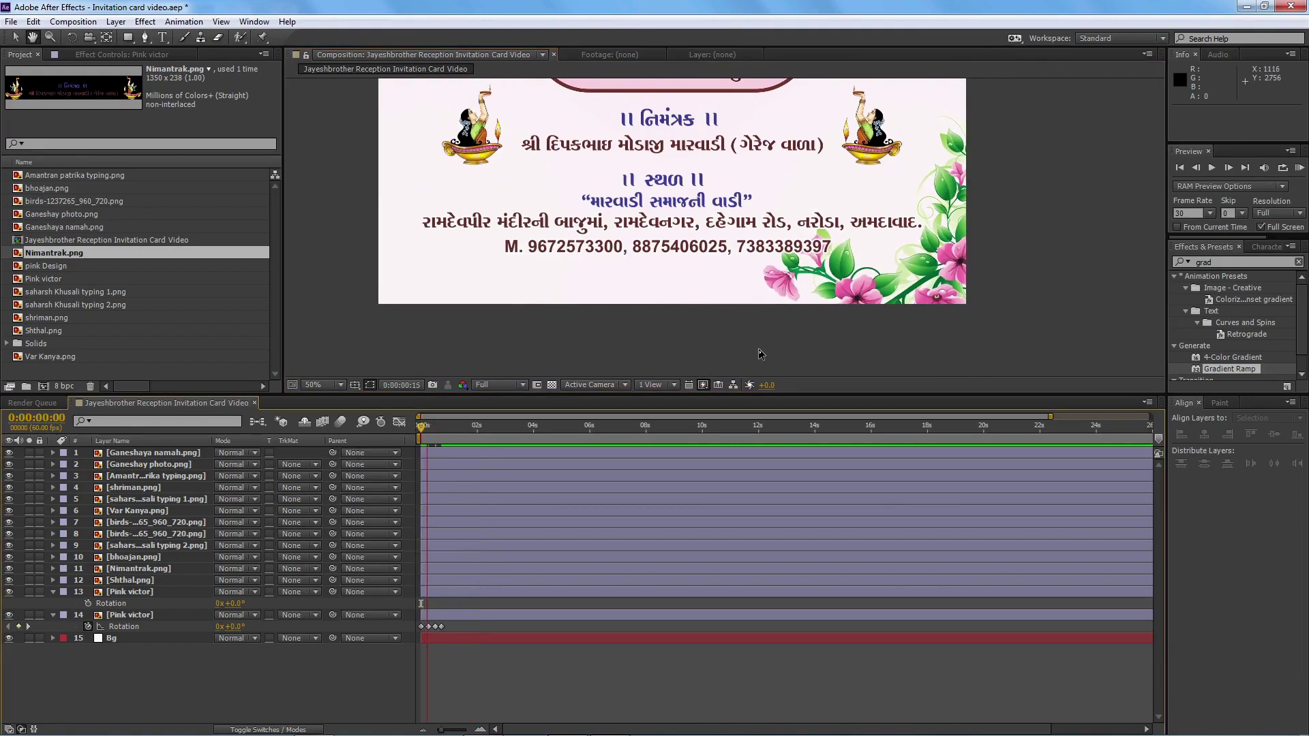
- Move the bottom-right flowers' anchor point to their outer corner and preview the sway
left_click(949, 262)
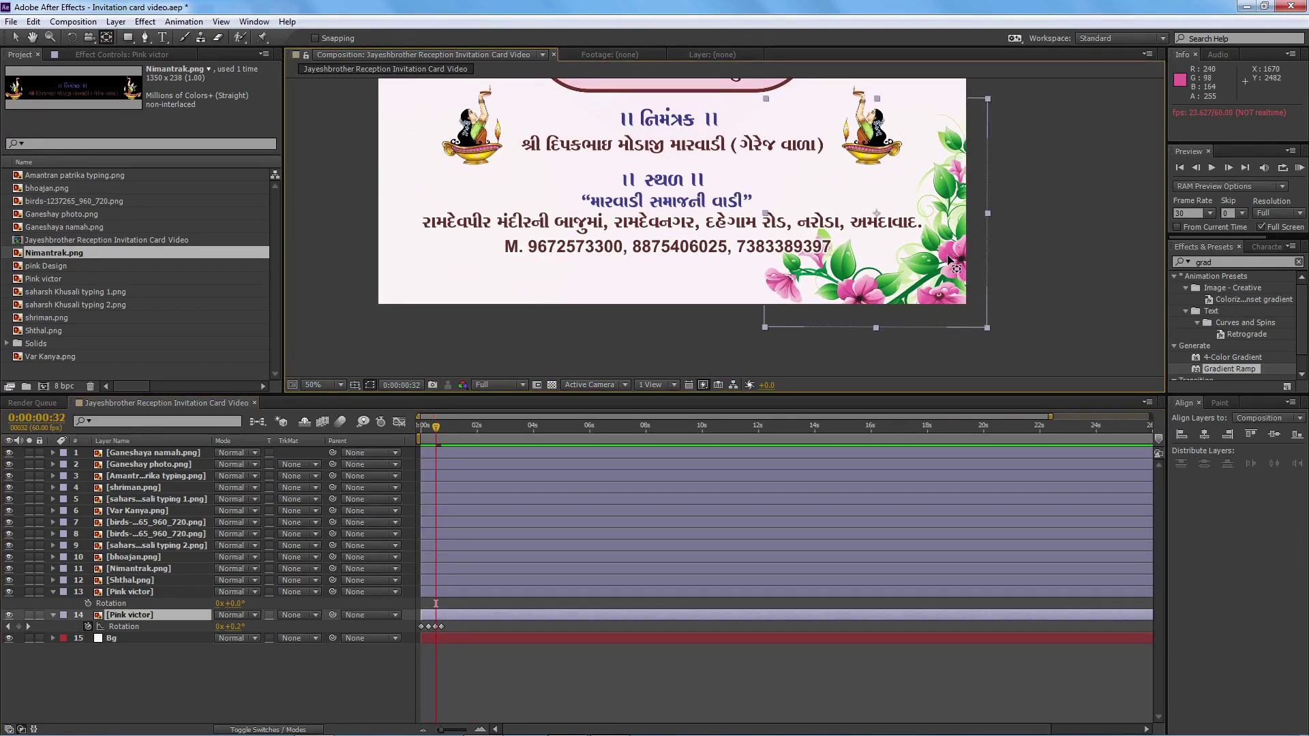
left_click(882, 222)
left_click_drag(994, 341, 996, 345)
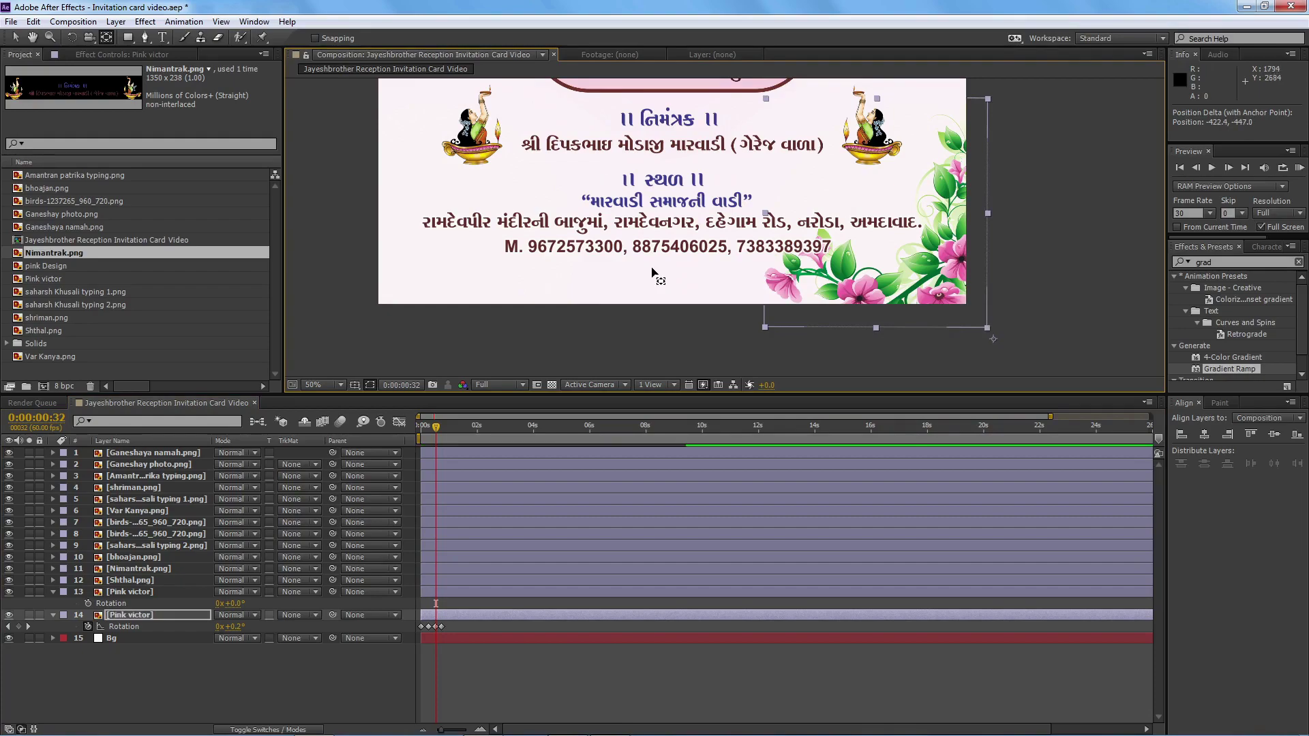
key("space")
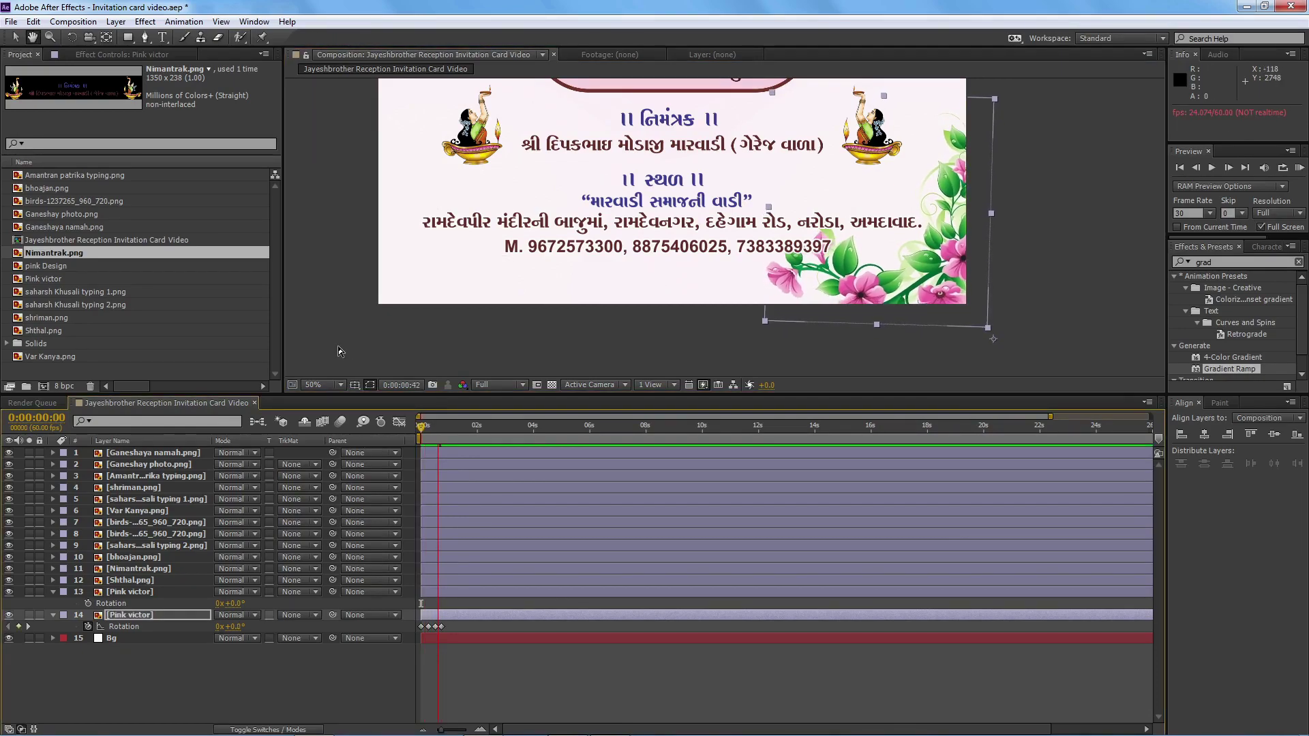
left_click(458, 604)
key("h")
mouse_move(1026, 103)
left_mouse_down()
mouse_move(1057, 197)
mouse_move(1064, 172)
left_mouse_up()
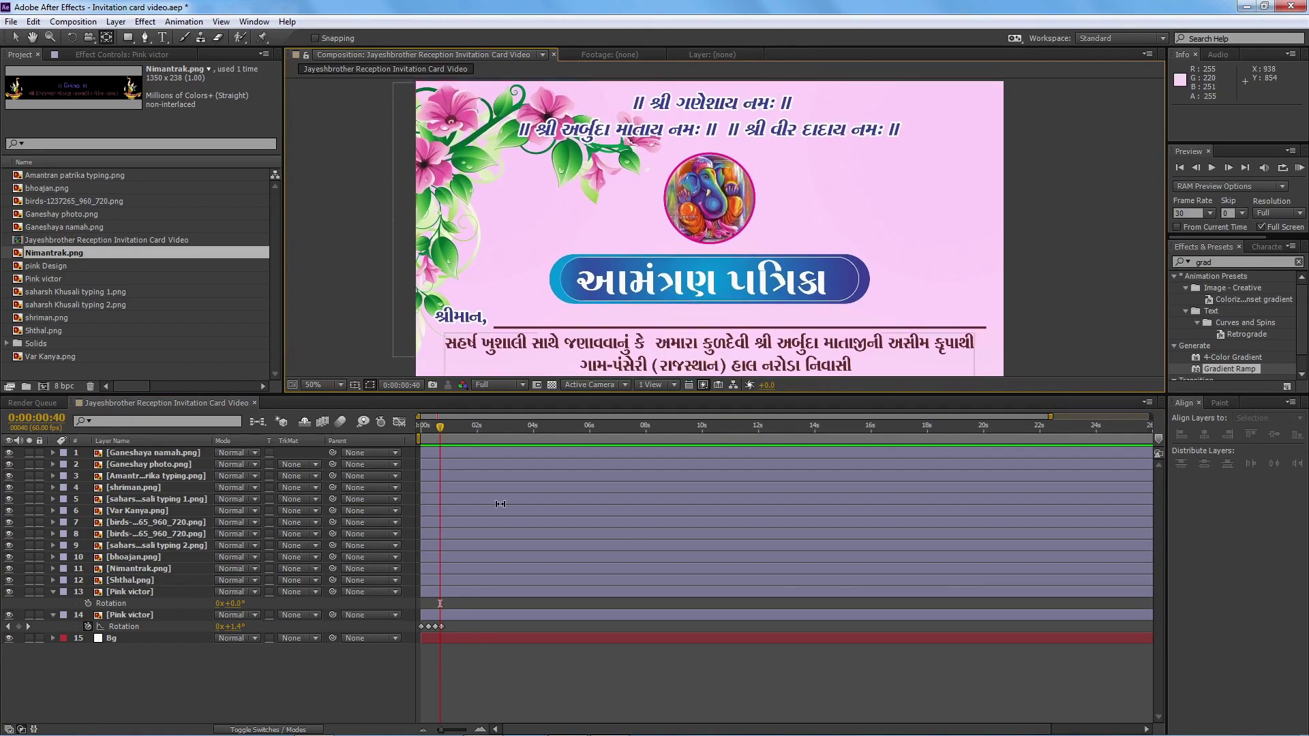
- Keyframe the top-left flowers' rotation at 1°, then 0°, then 1° again at later frames
left_click(92, 605)
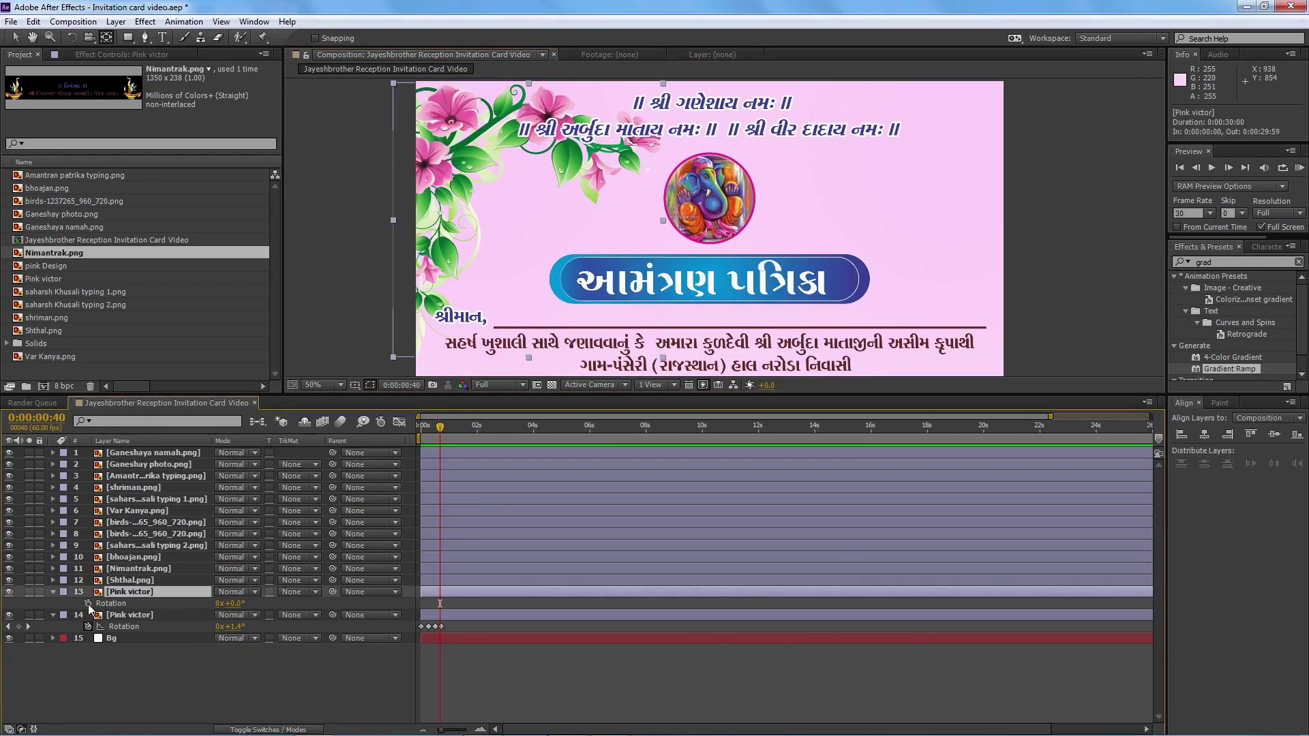
left_click(88, 604)
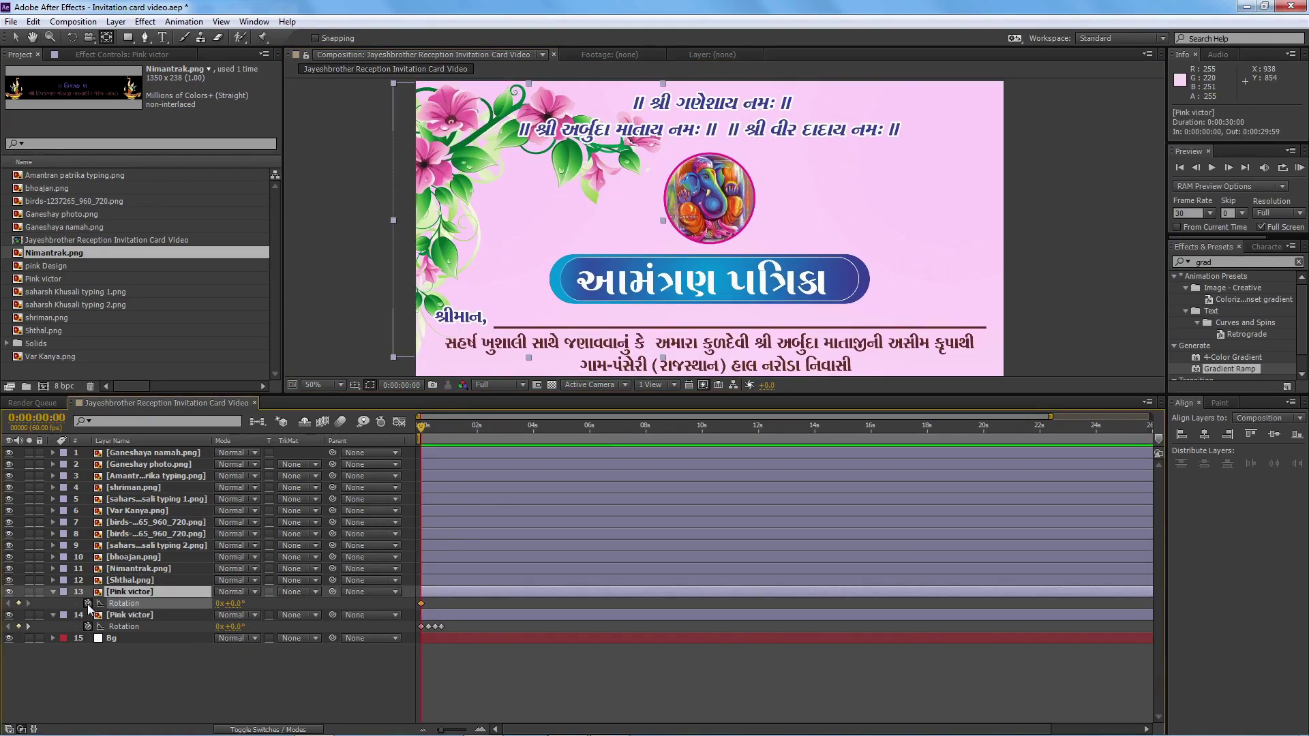
left_click_drag(423, 430, 428, 431)
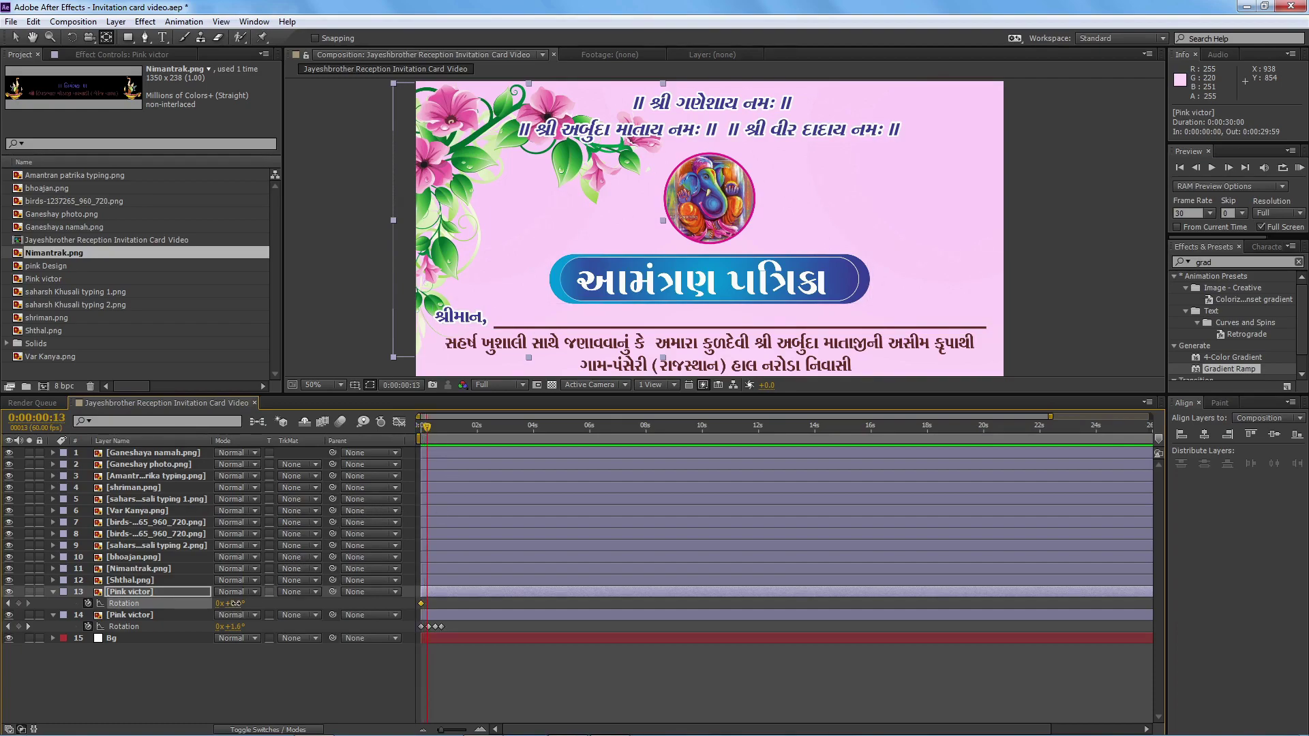
left_click_drag(237, 604, 240, 610)
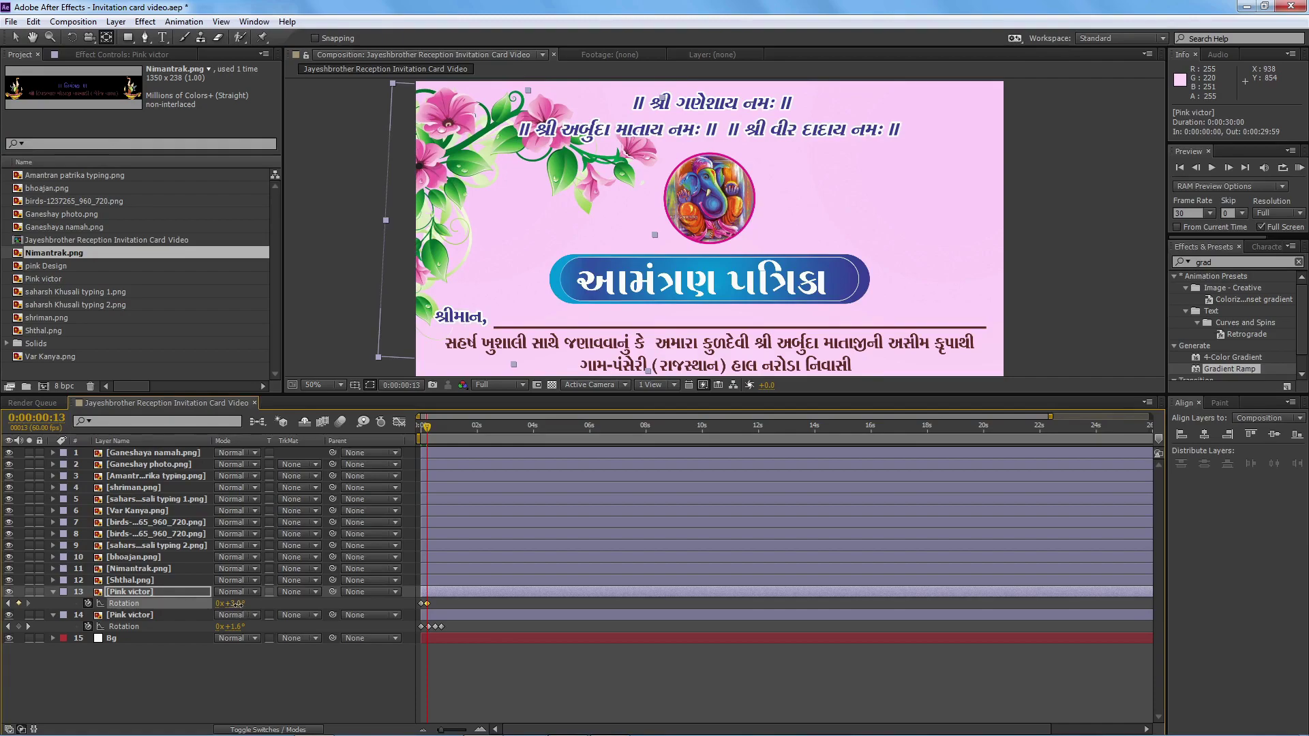
key("Return")
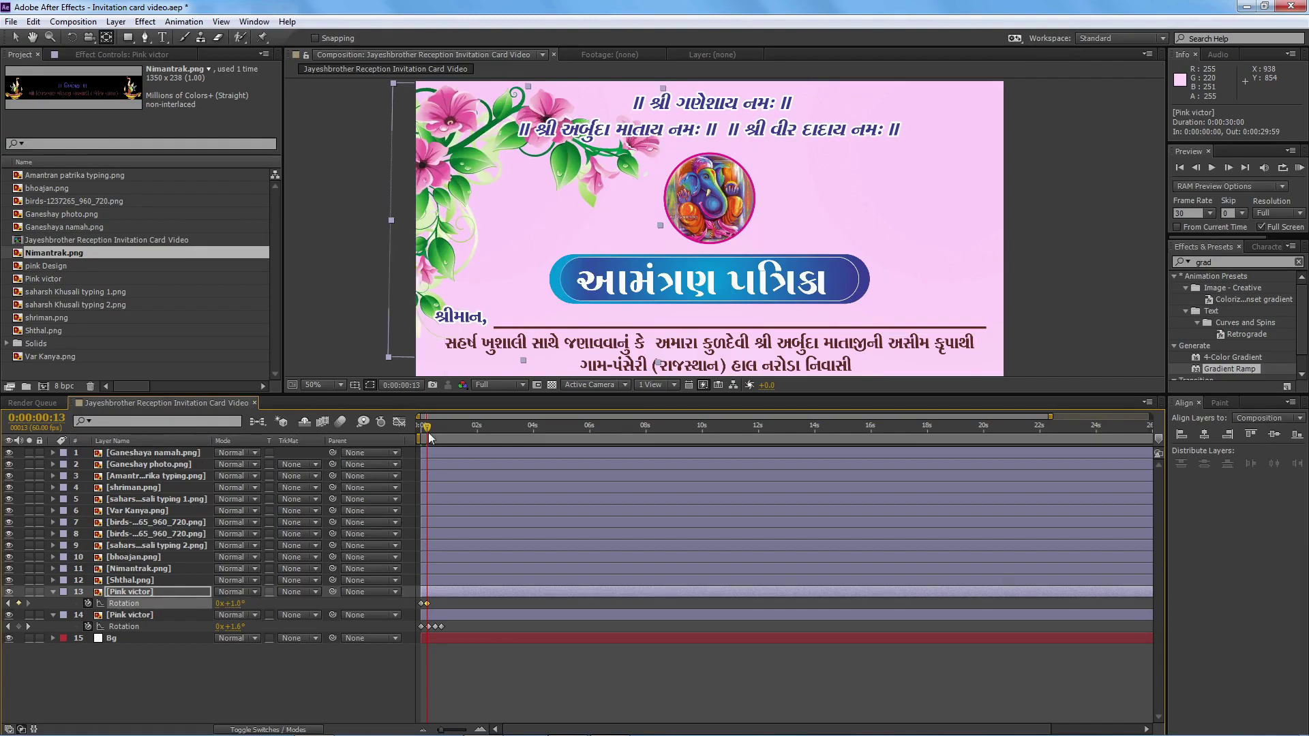
left_click_drag(428, 437, 442, 434)
type("0")
key("Return")
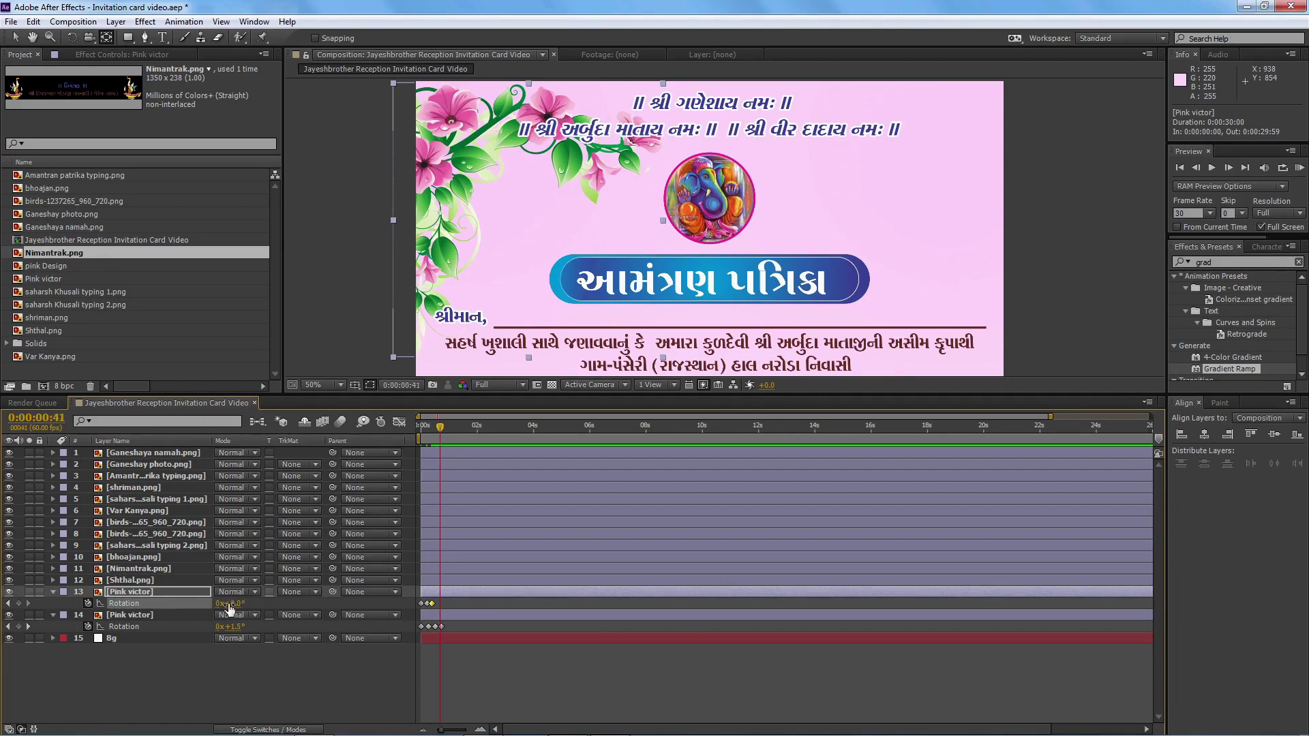
type("1")
key("Return")
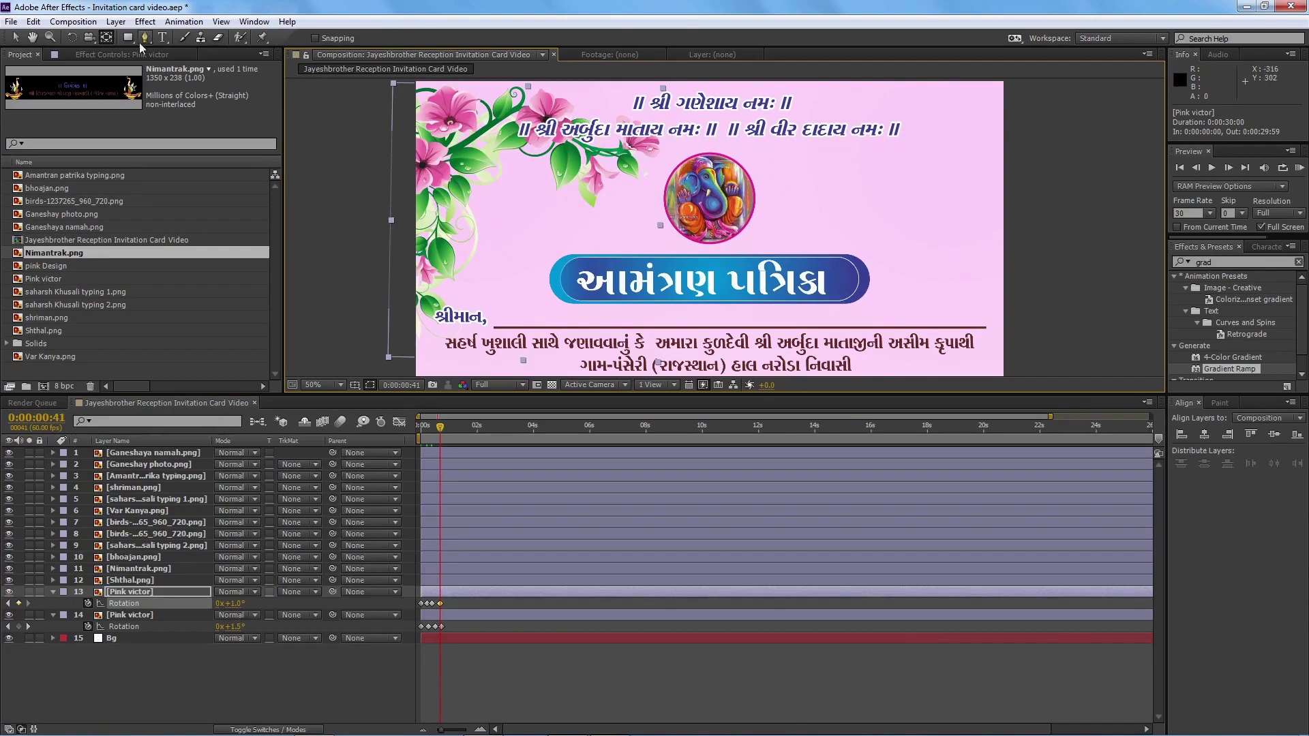
- Preview the top-left flowers' sway, checking the third rotation keyframe
key("KP_0")
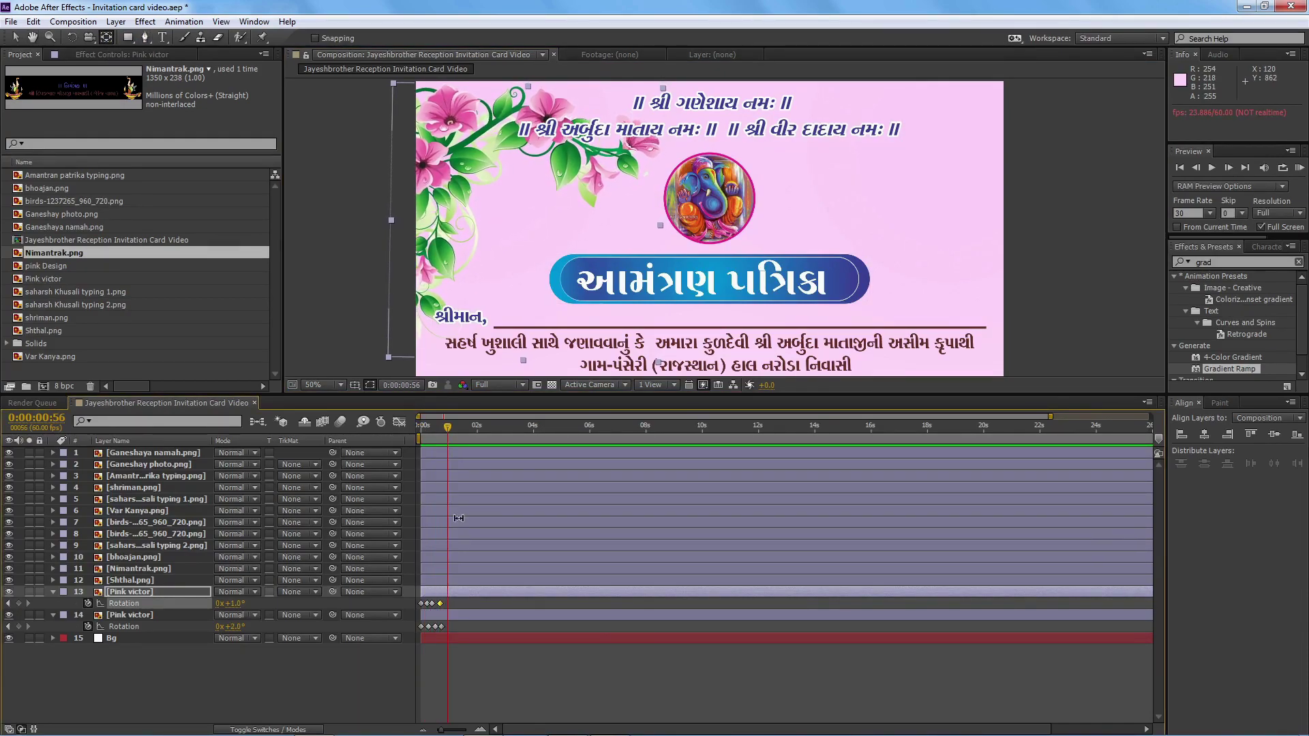
left_click(434, 603)
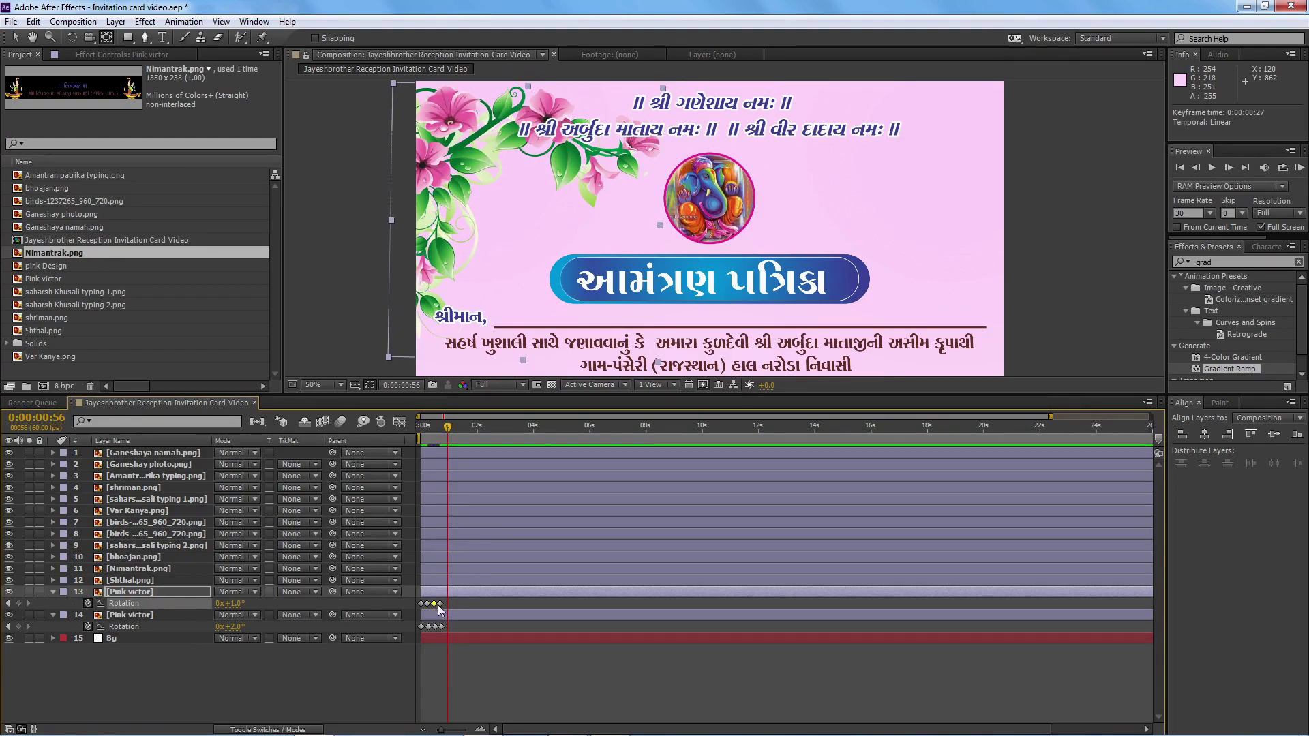
key("KP_0")
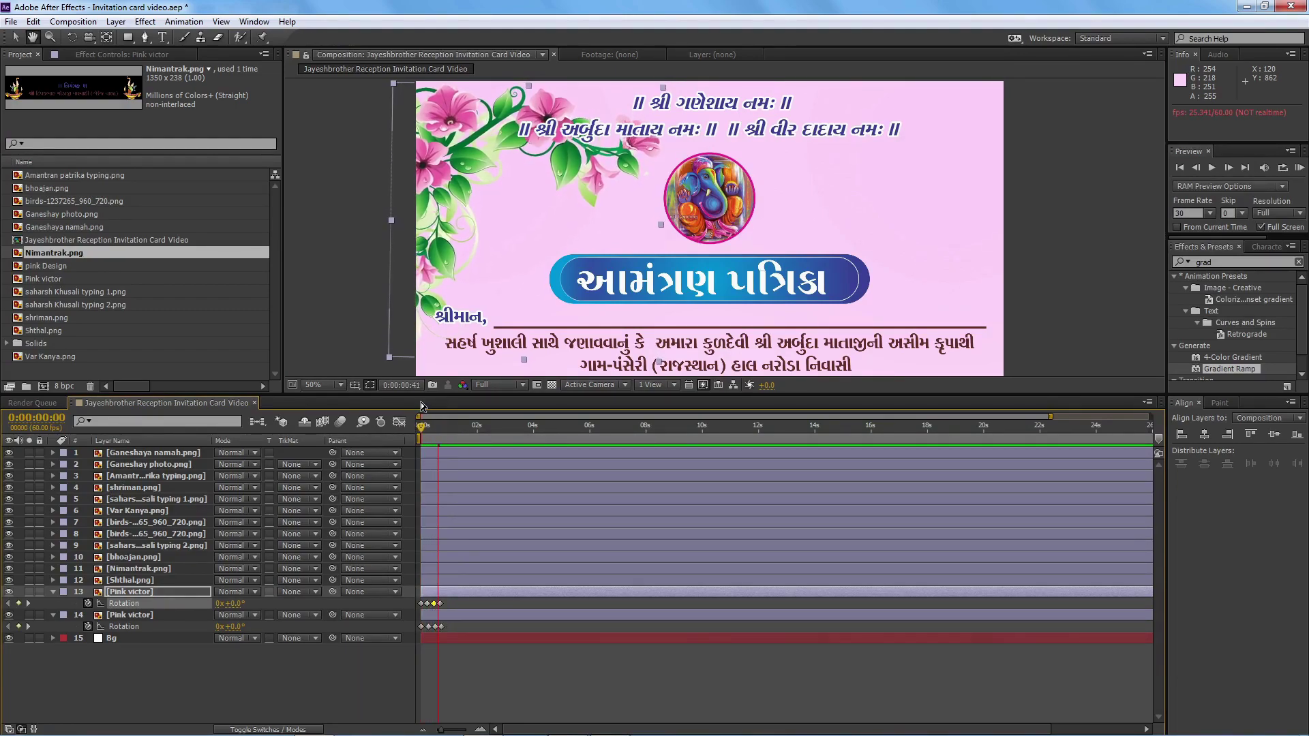
key("space")
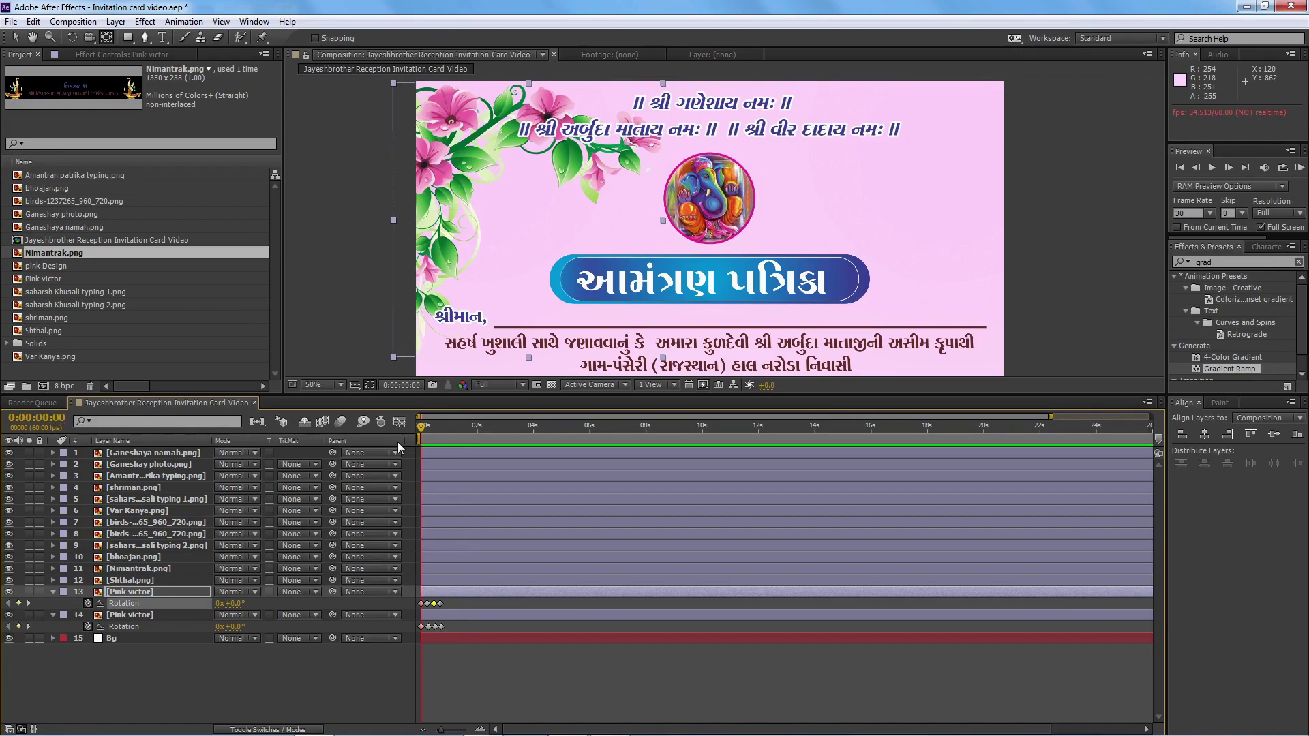
- Nudge the top-left flowers up and right and move their last sway keyframe to about 0:00:01:01
scroll(1081, 219, "up", 1)
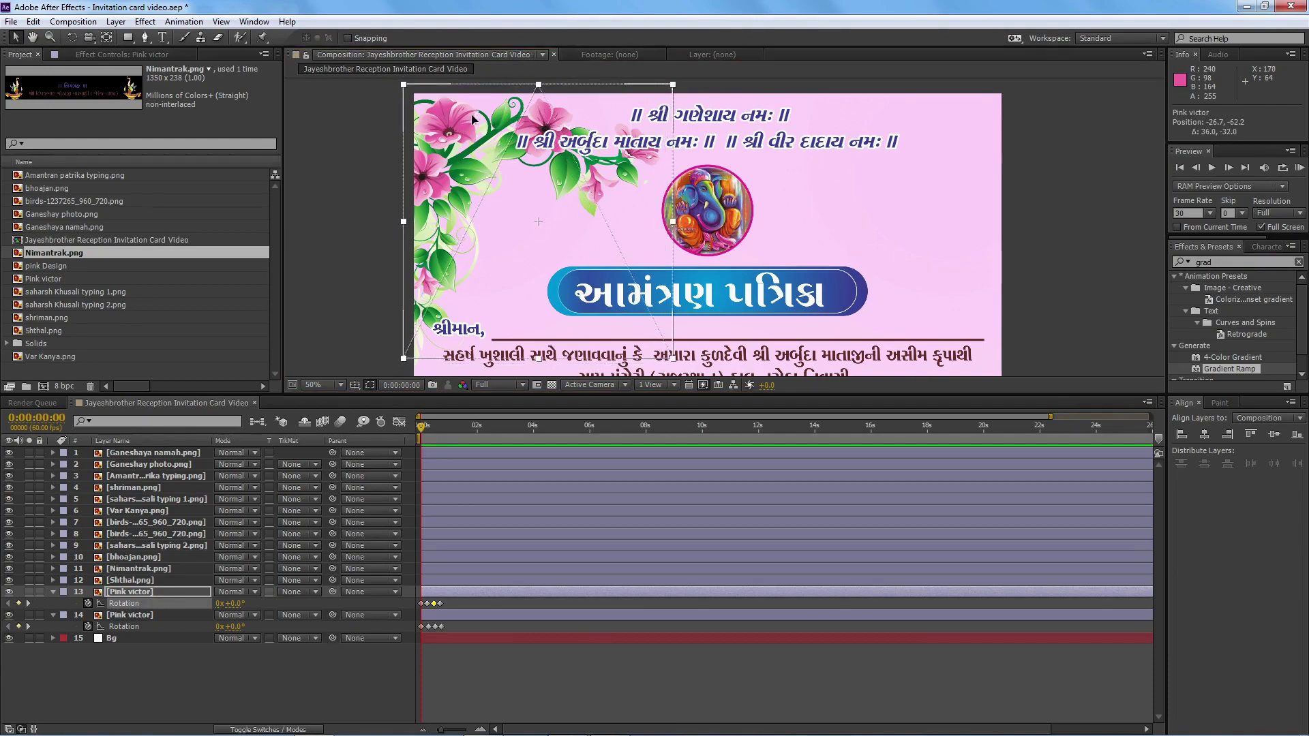
left_click_drag(427, 365, 436, 355)
key("space")
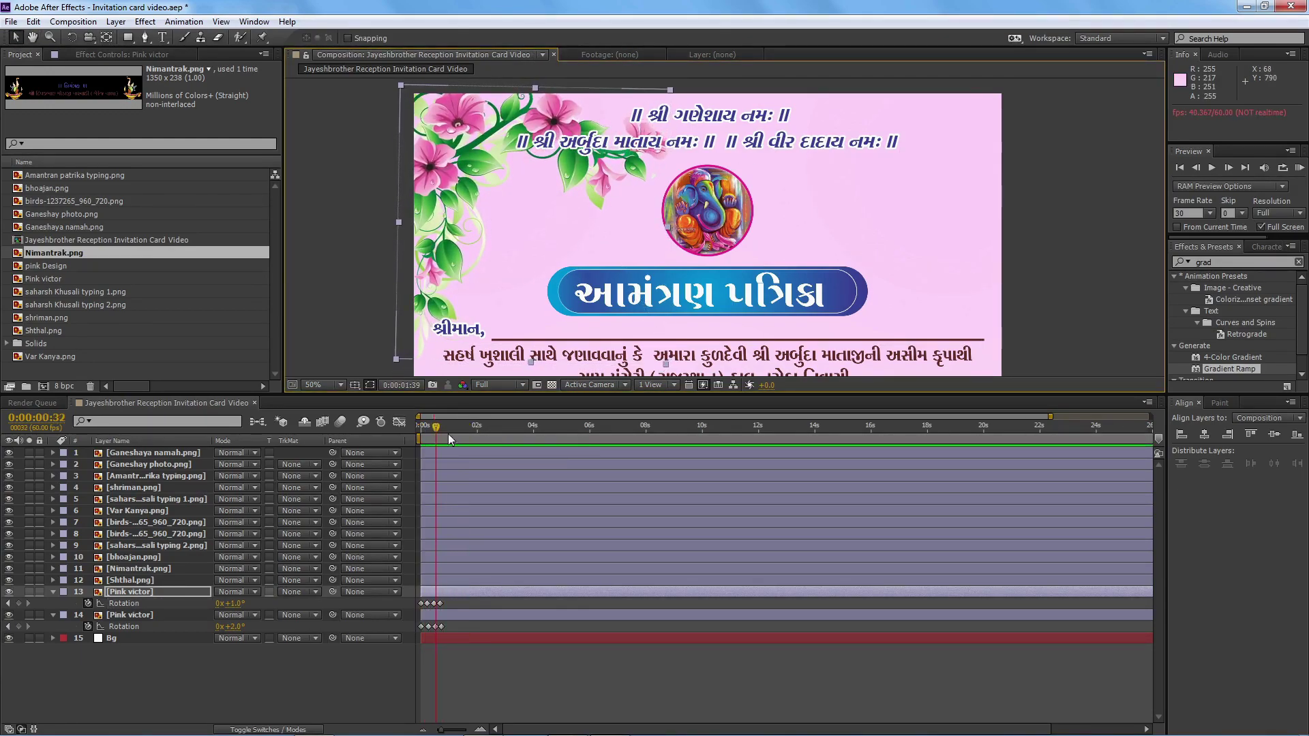
left_click(433, 427)
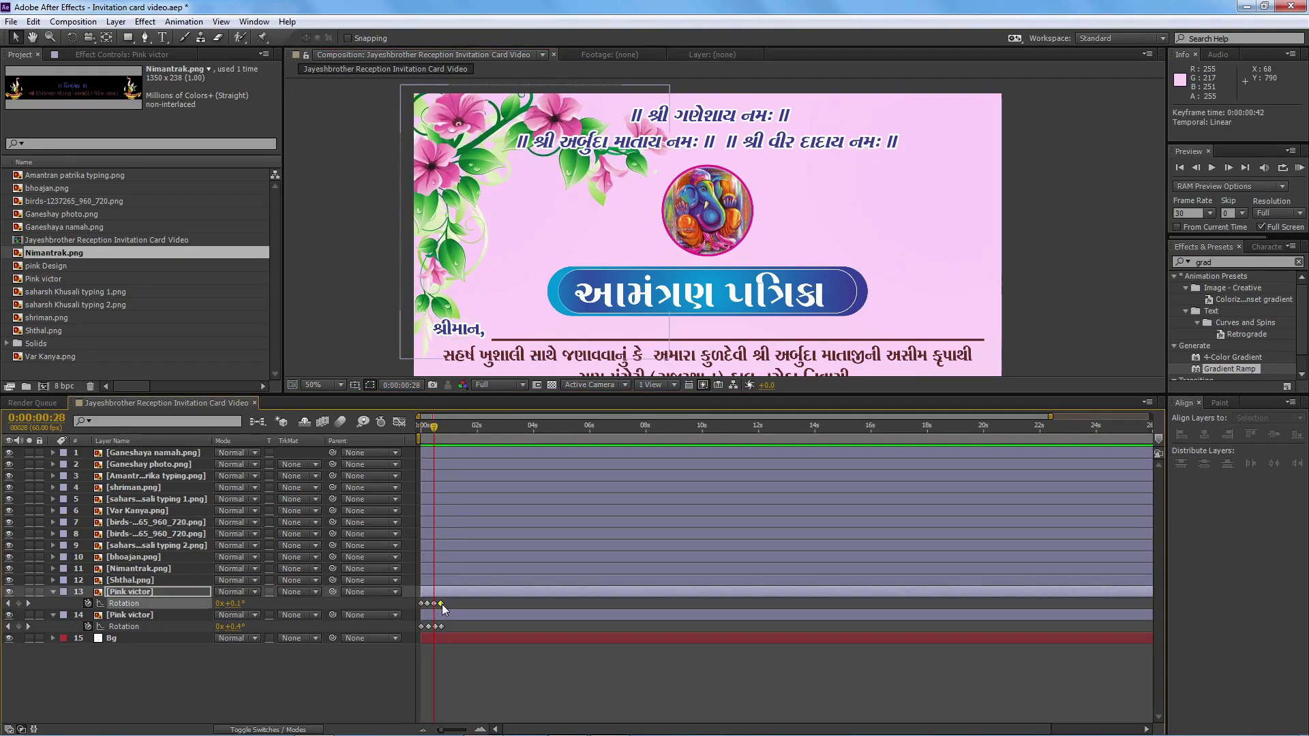
left_click_drag(433, 603, 441, 604)
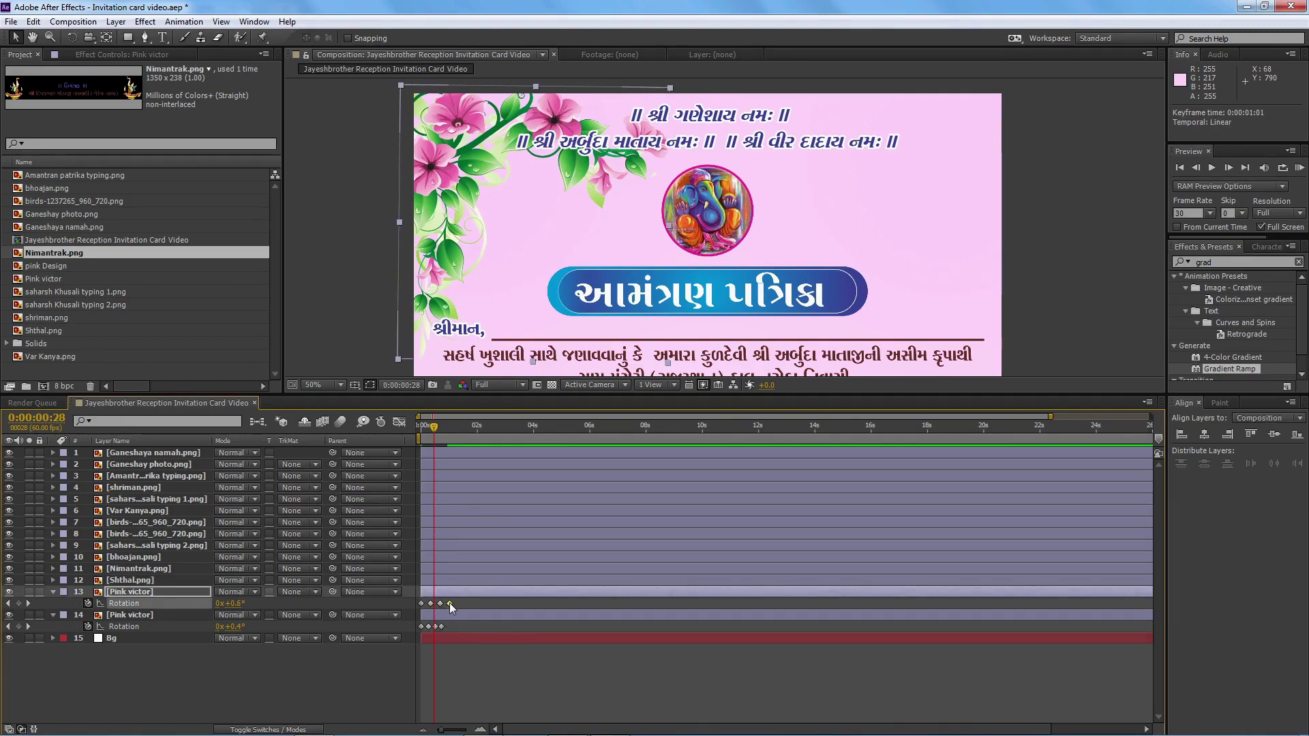
key("KP_0")
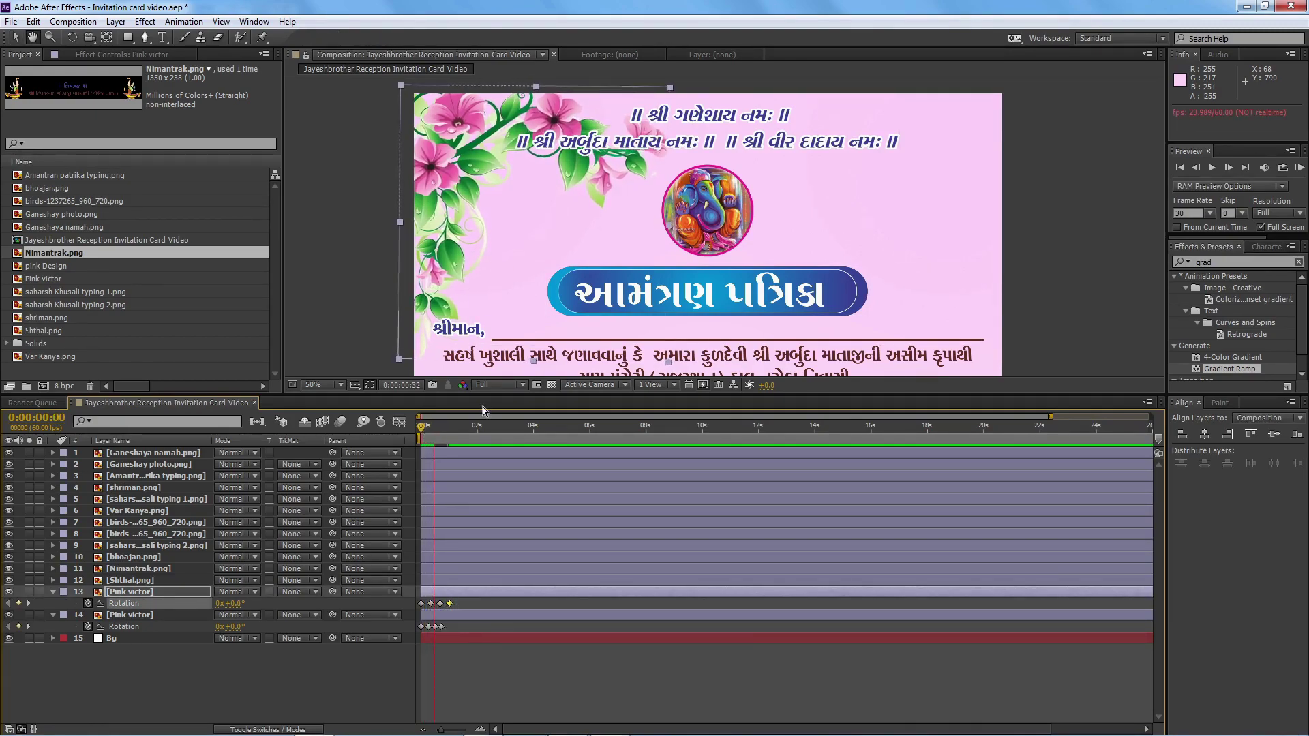
- Paste the copied rotation keyframes twice onto layer 13, shift them later, and preview
left_click_drag(467, 428, 456, 427)
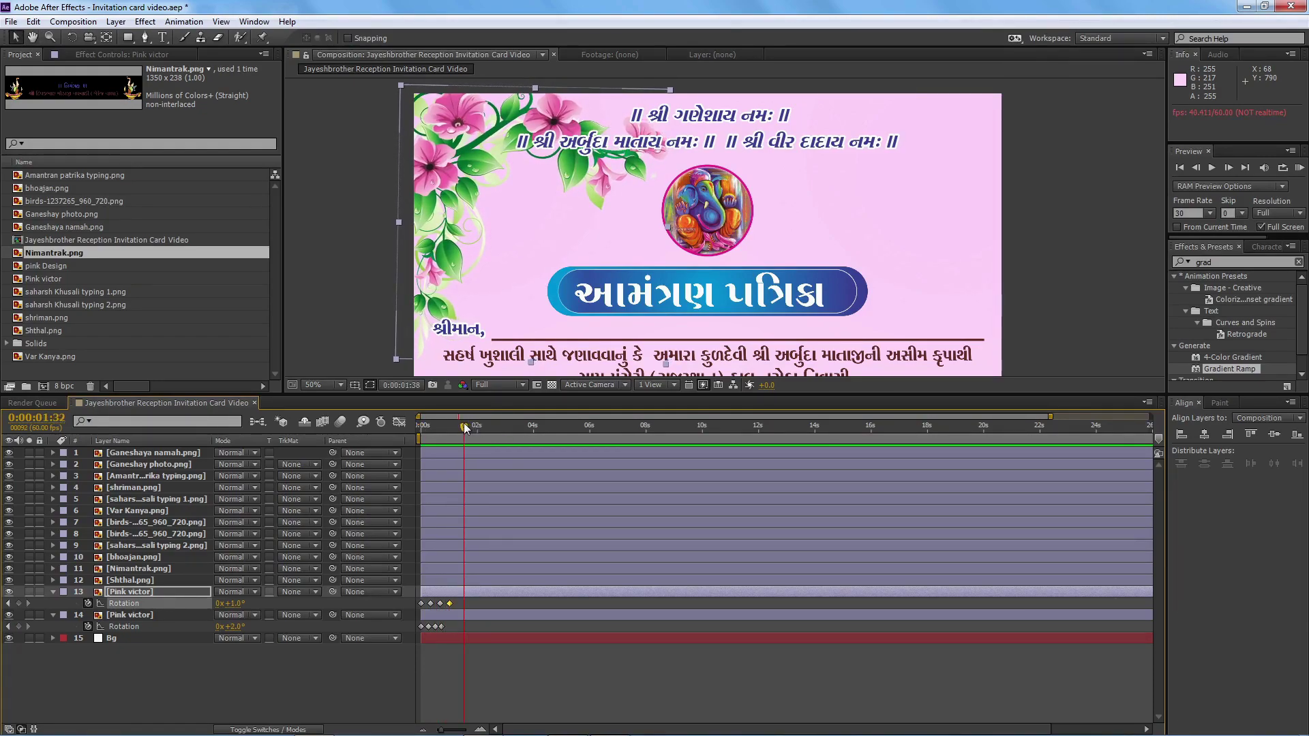
key("ctrl+v")
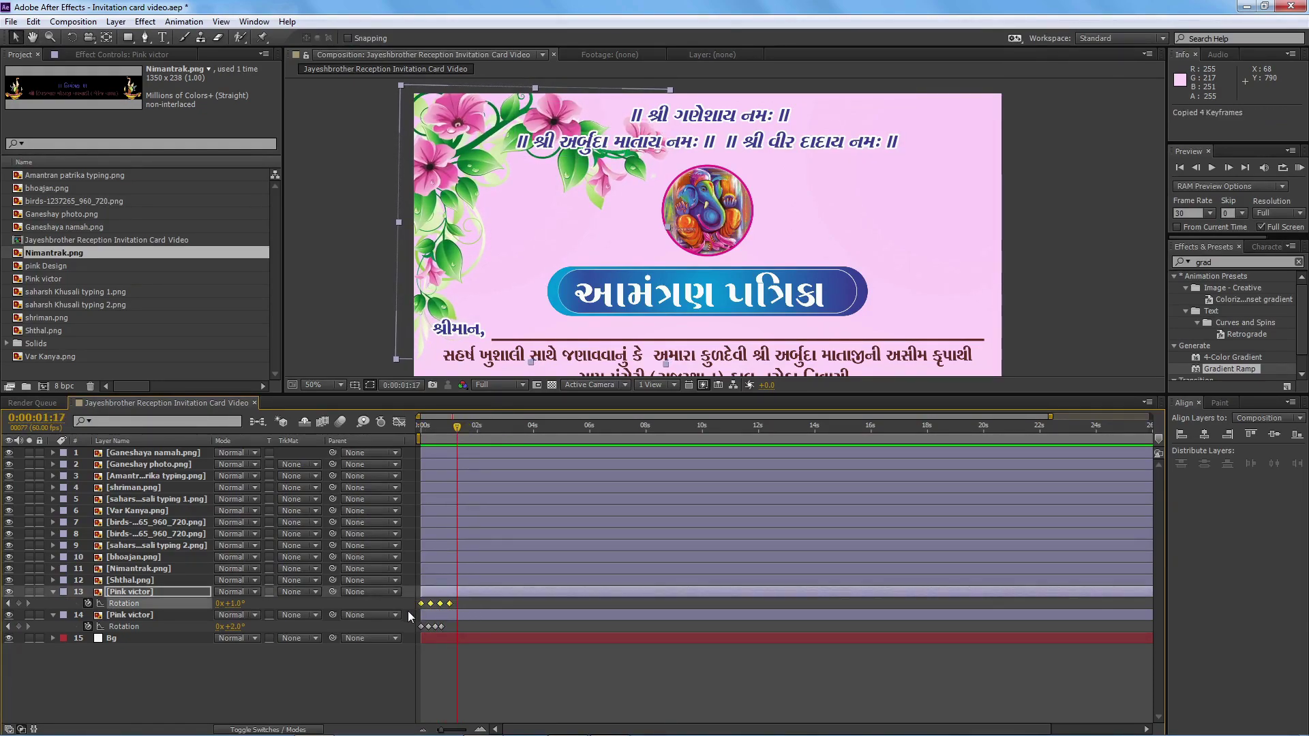
left_click_drag(485, 603, 486, 603)
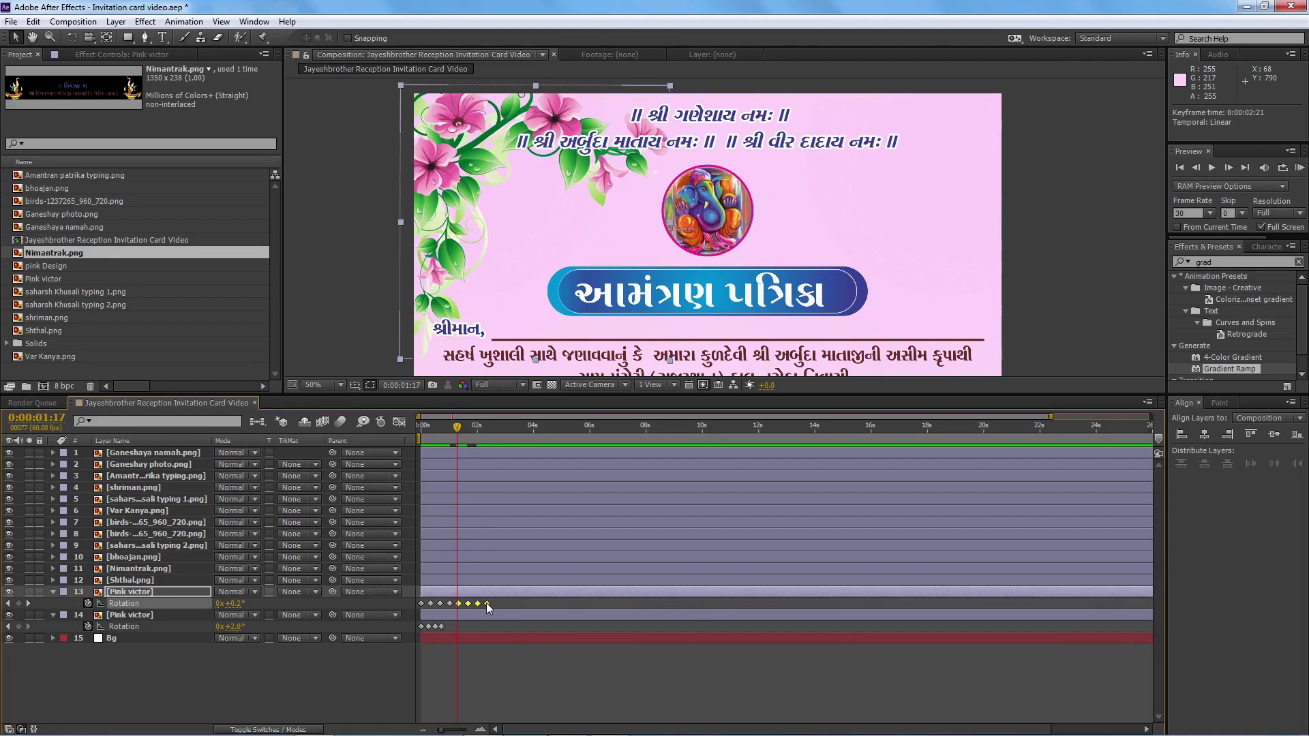
left_click_drag(456, 429, 495, 449)
key("ctrl+v")
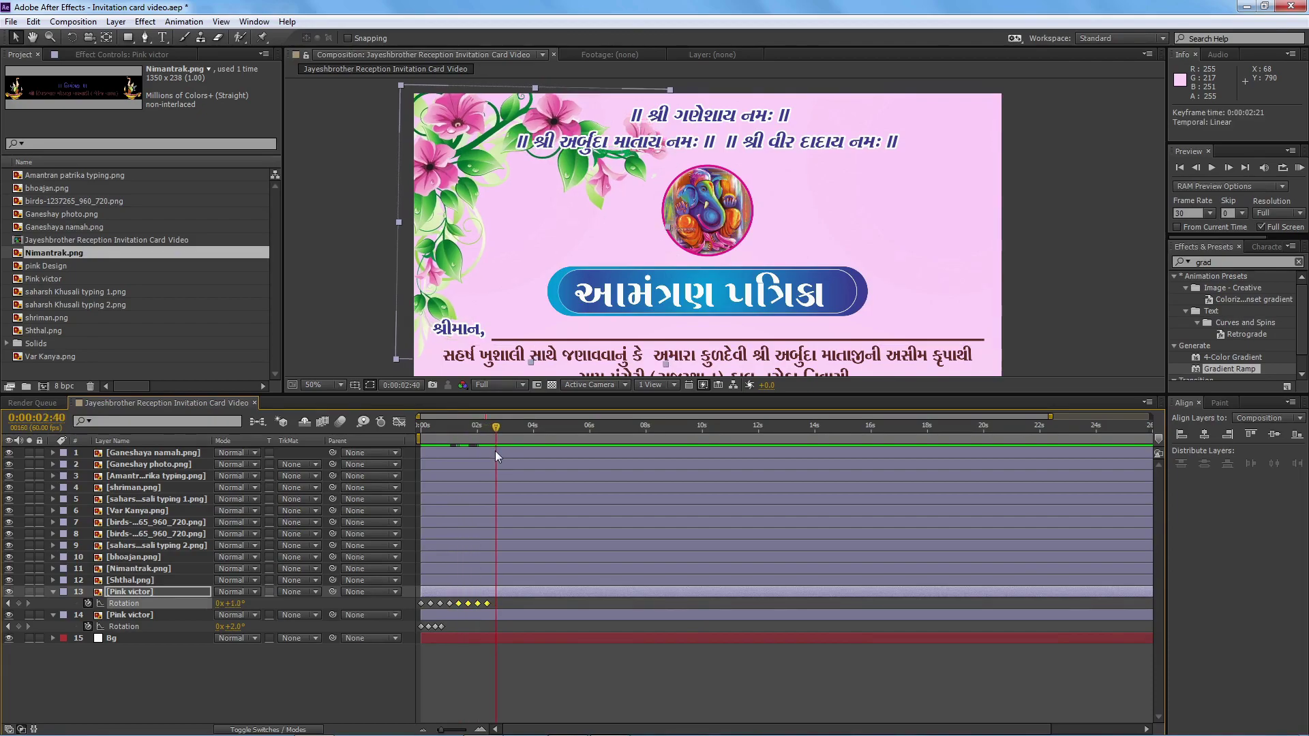
left_click(435, 446)
key("space")
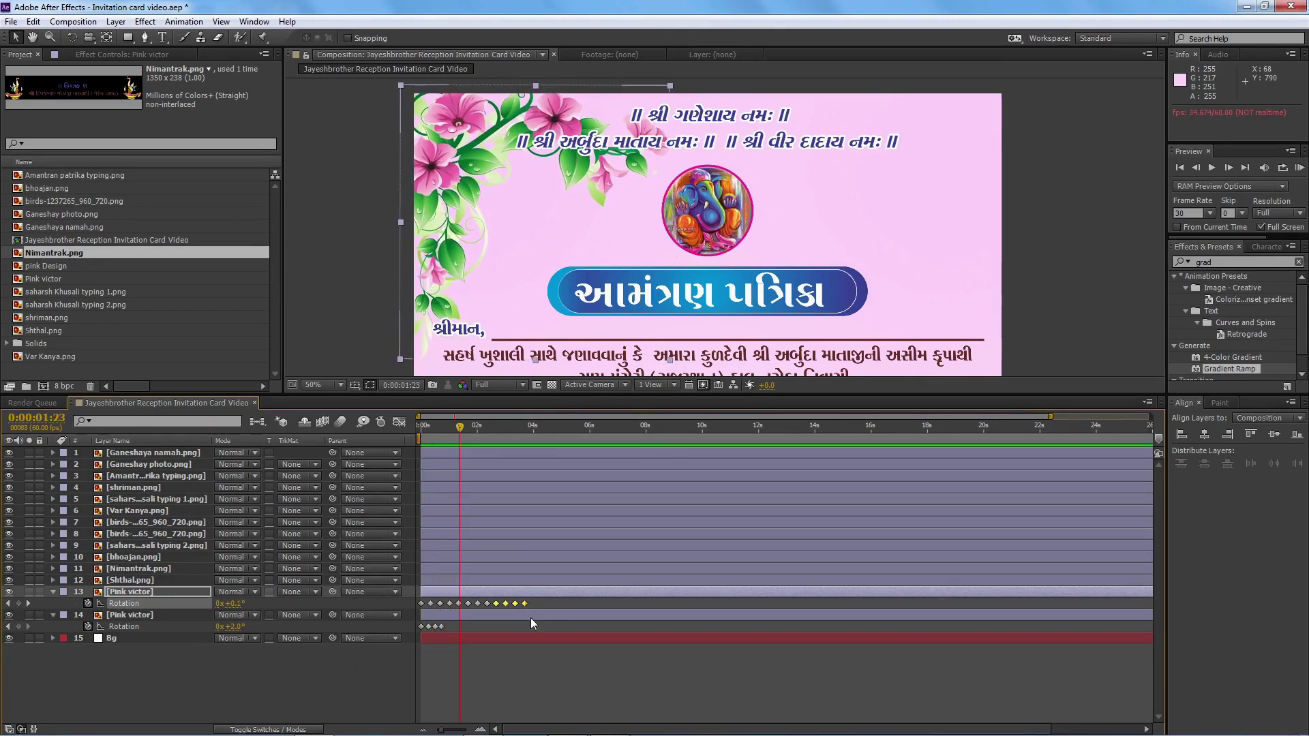
- Retime layer 13's sway, moving the 0:00:01:21 rotation keyframe to 0:00:01:31
left_click_drag(548, 599, 433, 609)
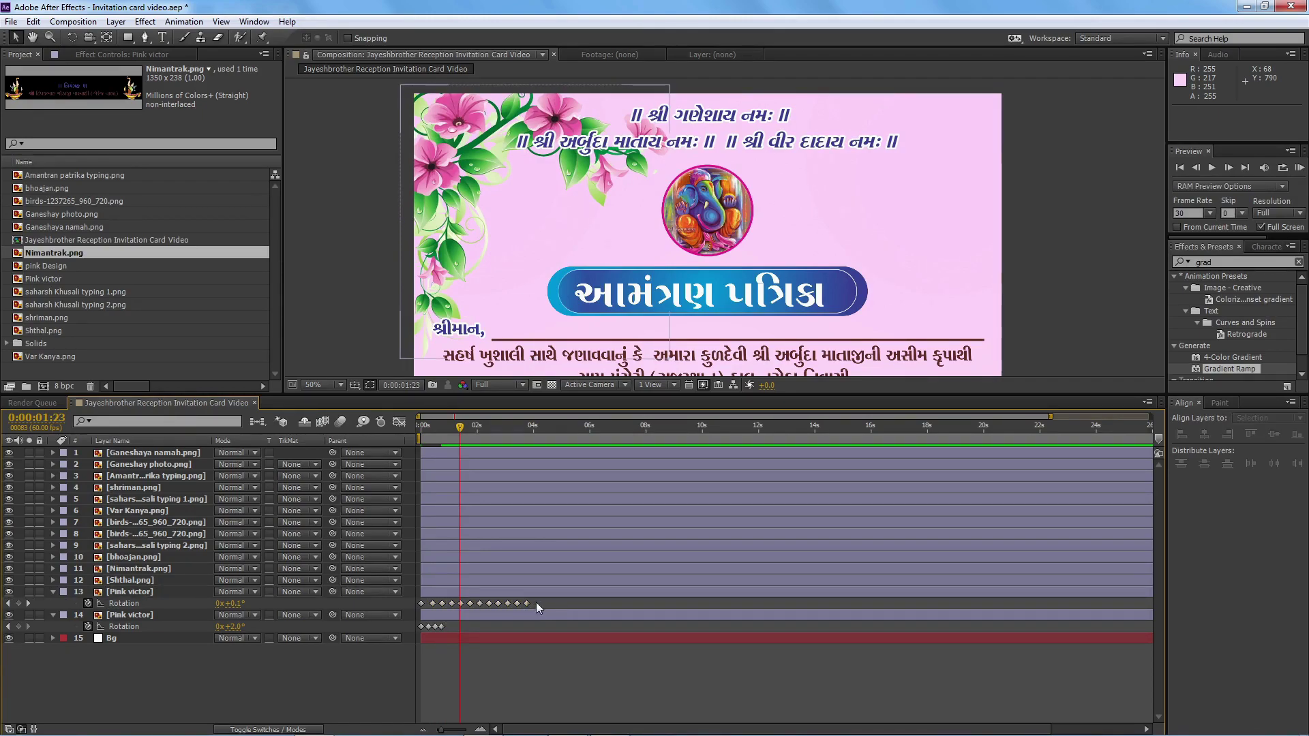
mouse_move(540, 601)
left_mouse_down()
mouse_move(461, 610)
mouse_move(498, 603)
left_mouse_up()
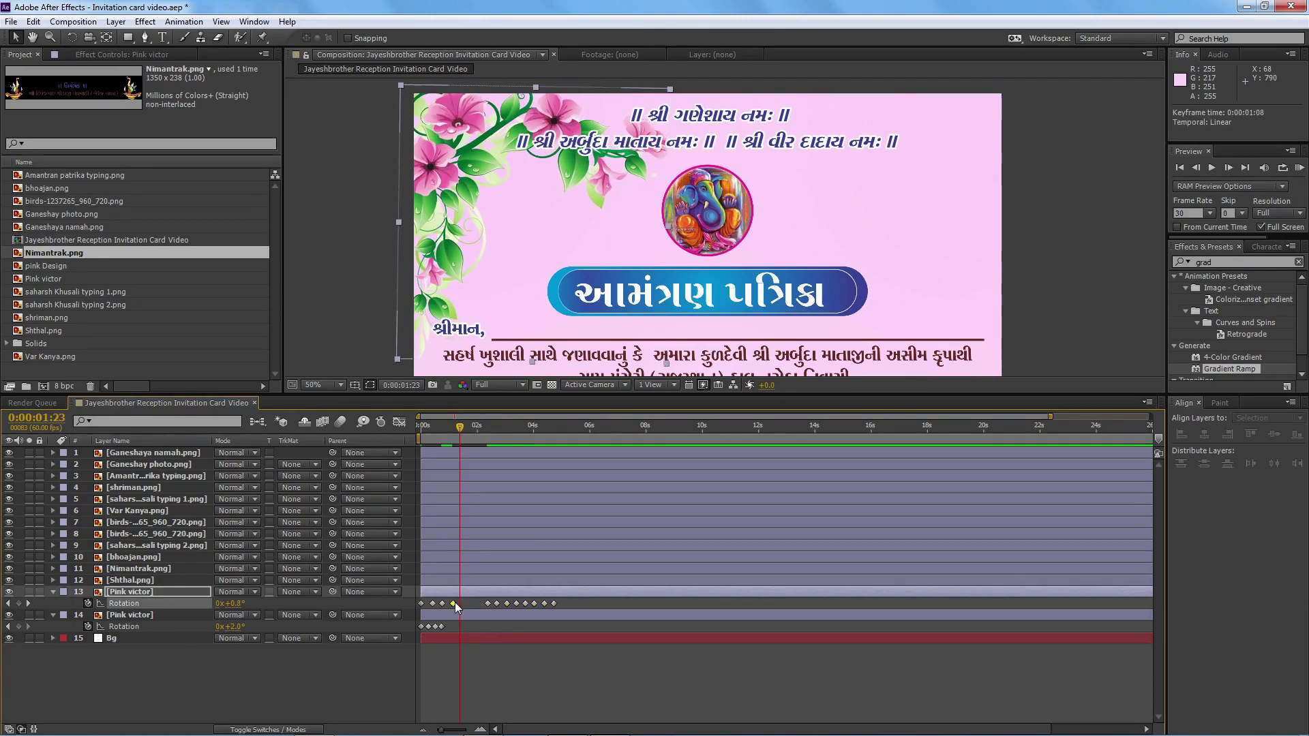
left_click(456, 604)
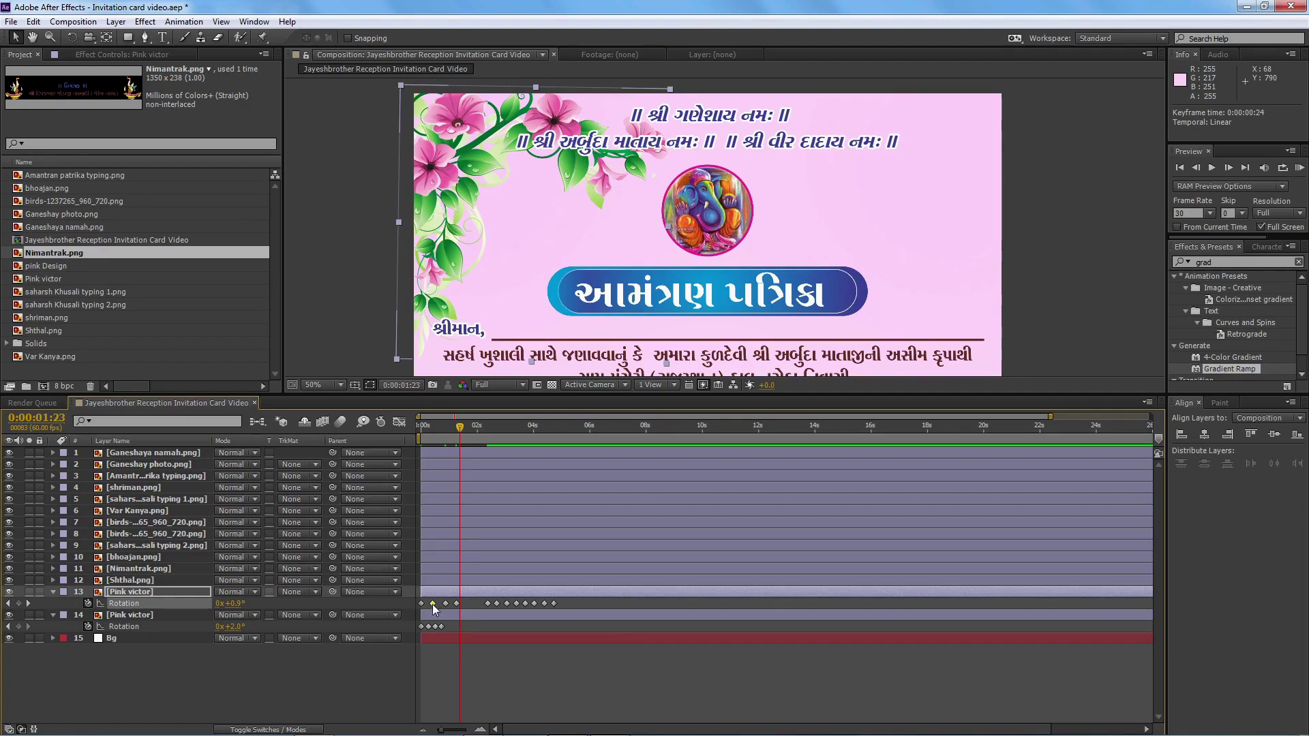
key("KP_0")
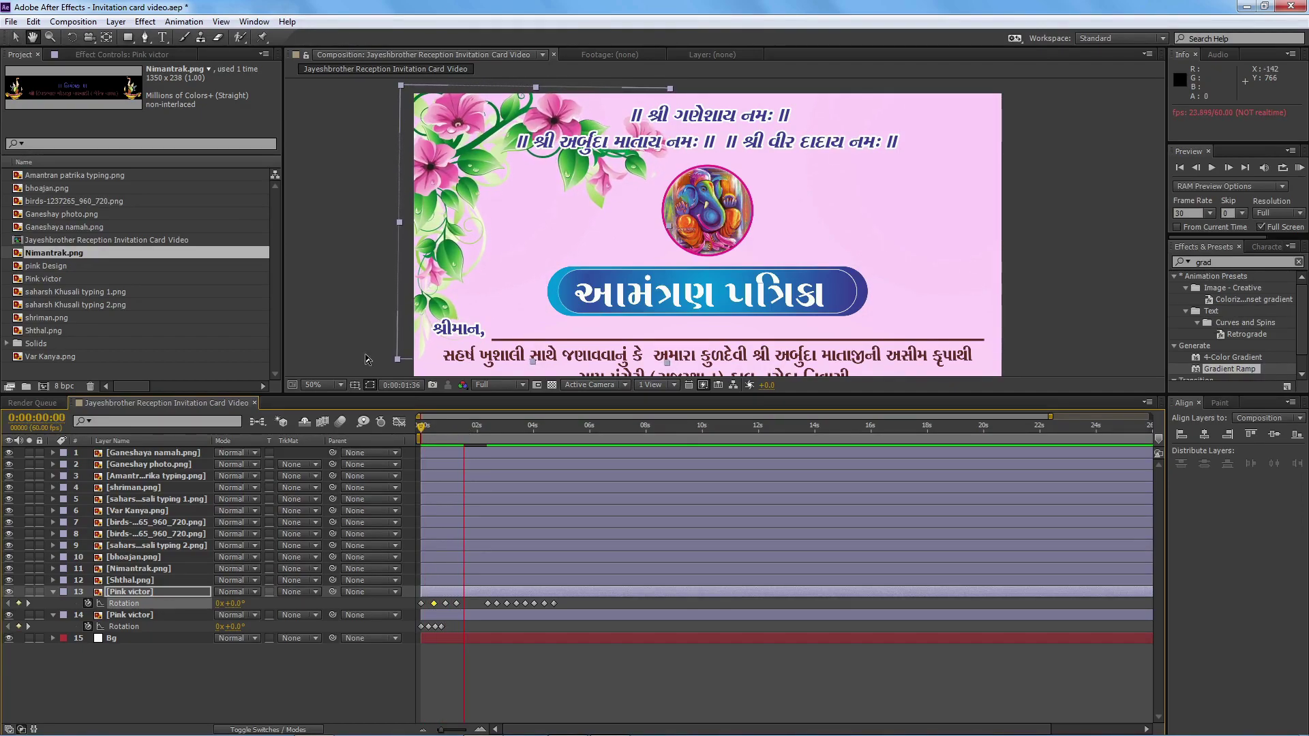
left_click(456, 604)
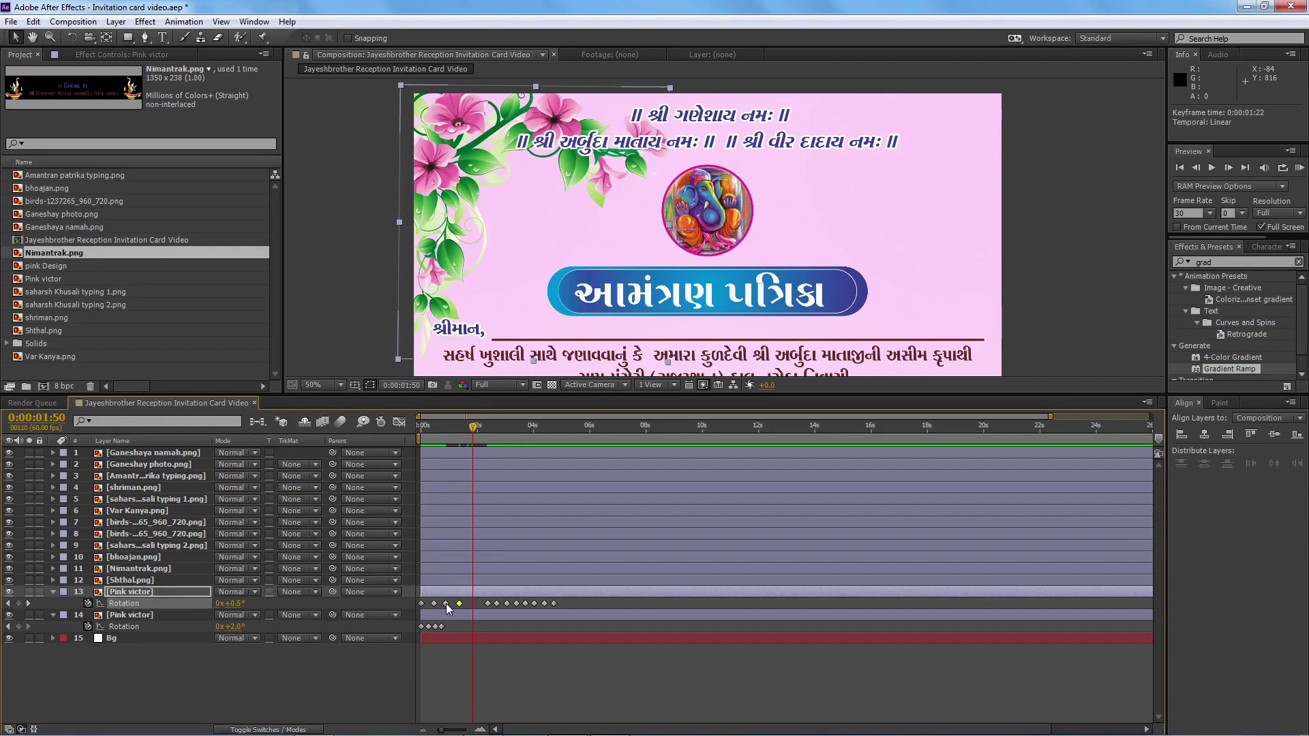
left_click_drag(458, 603, 464, 604)
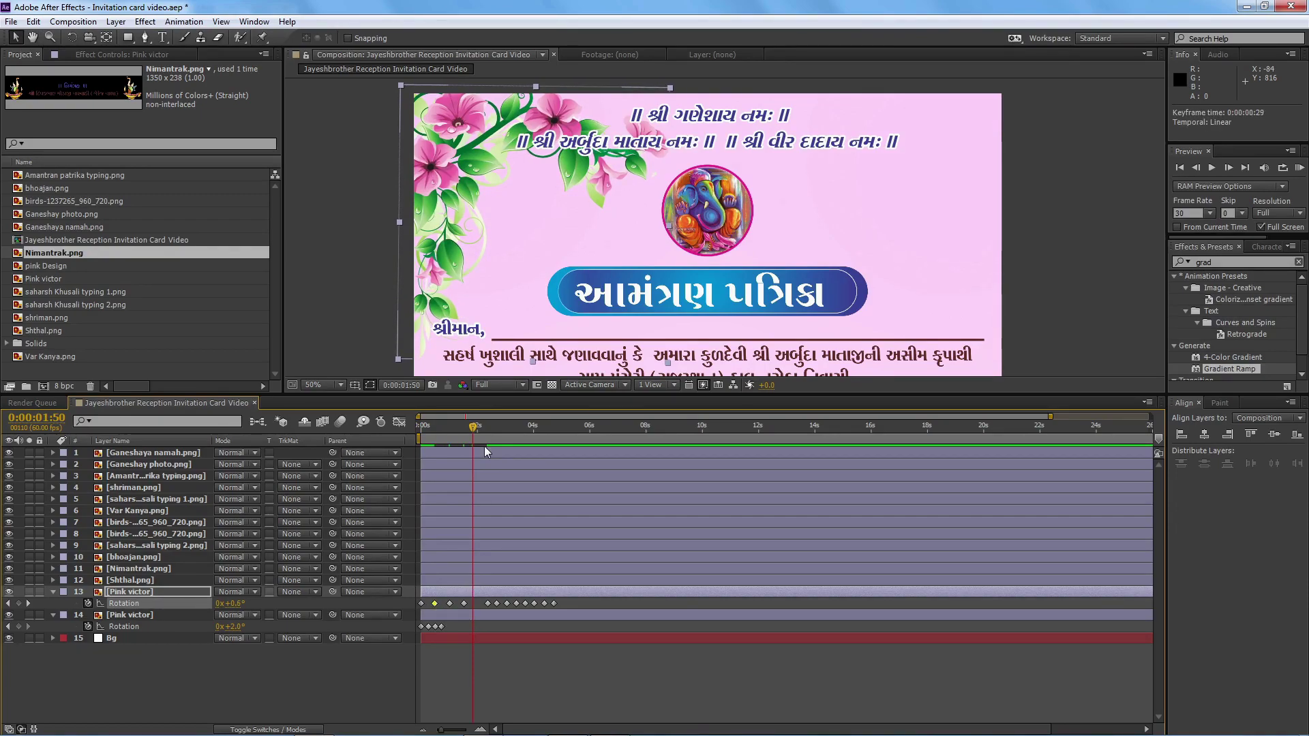
- Paste four rotation keyframes onto layer 14 at the start of the timeline
key("Home")
key("ctrl+Down")
key("ctrl+v")
- Paste rotation keyframes onto layers 14 and 13 at about 0:00:01:58 and 3.5 seconds
left_click_drag(421, 433, 477, 436)
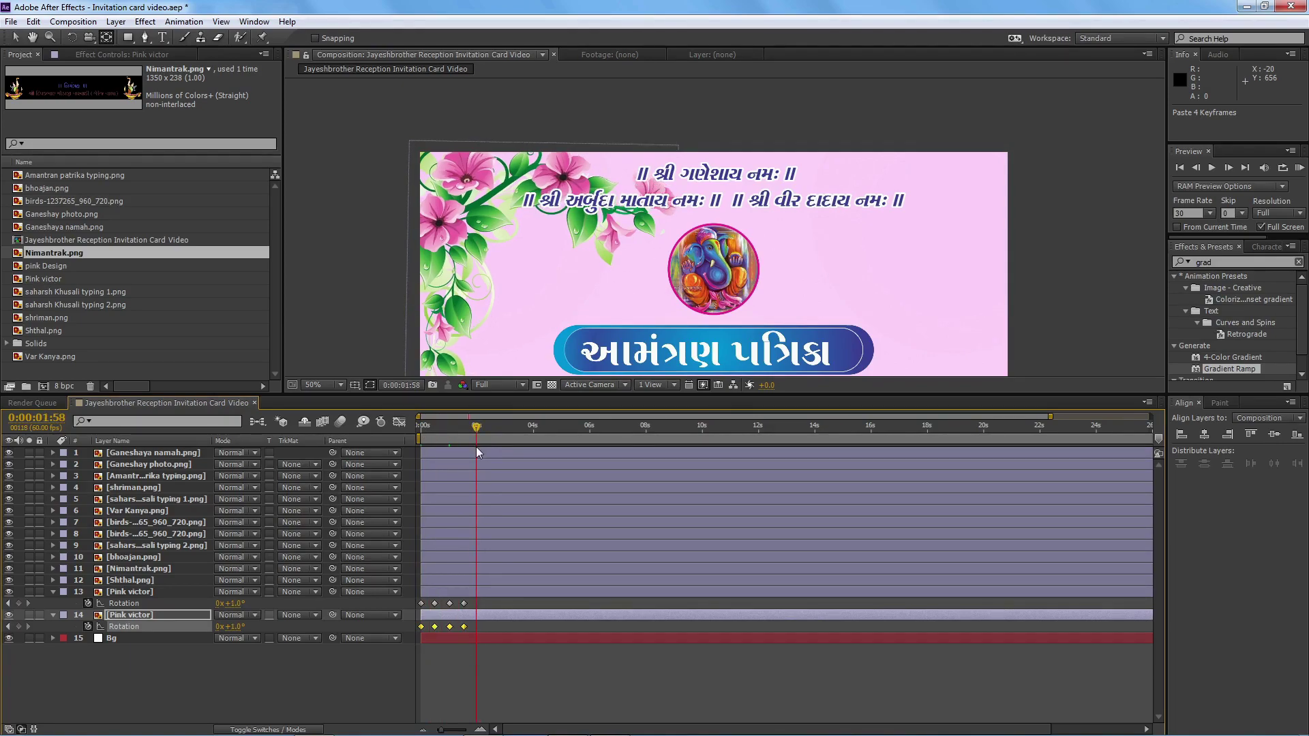
key("ctrl+v")
left_click(488, 593)
key("ctrl+v")
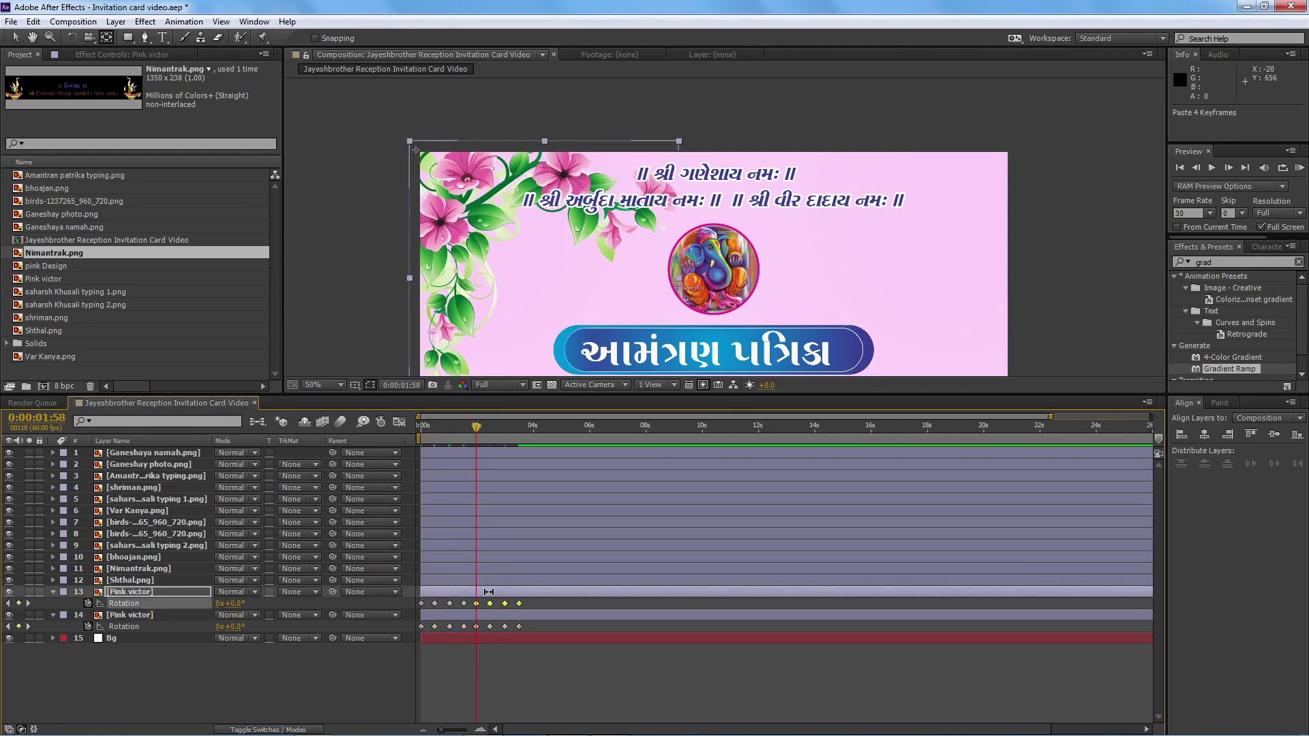
left_click_drag(474, 436, 523, 447)
key("ctrl+v")
left_click(542, 617)
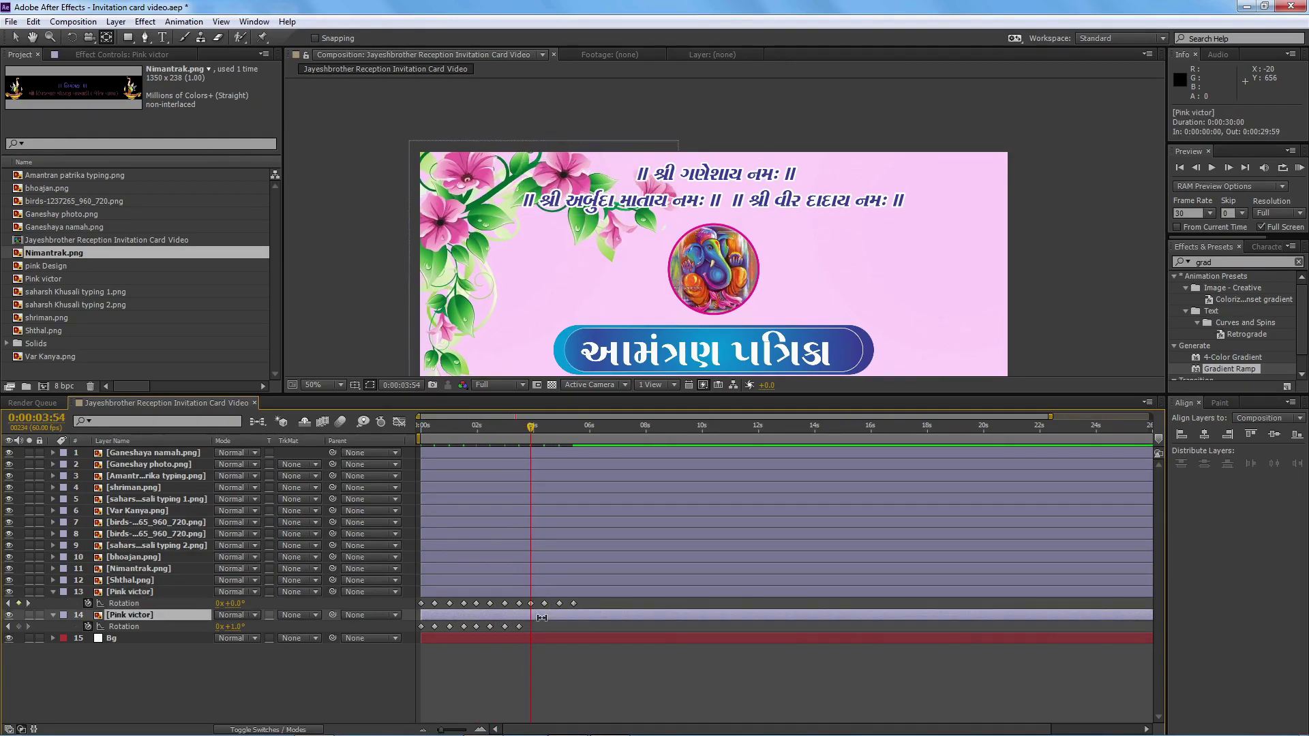
key("ctrl+v")
- Continue pasting rotation keyframes on both layers at about 5:50, 7 seconds and 9:49
left_click_drag(531, 427, 587, 452)
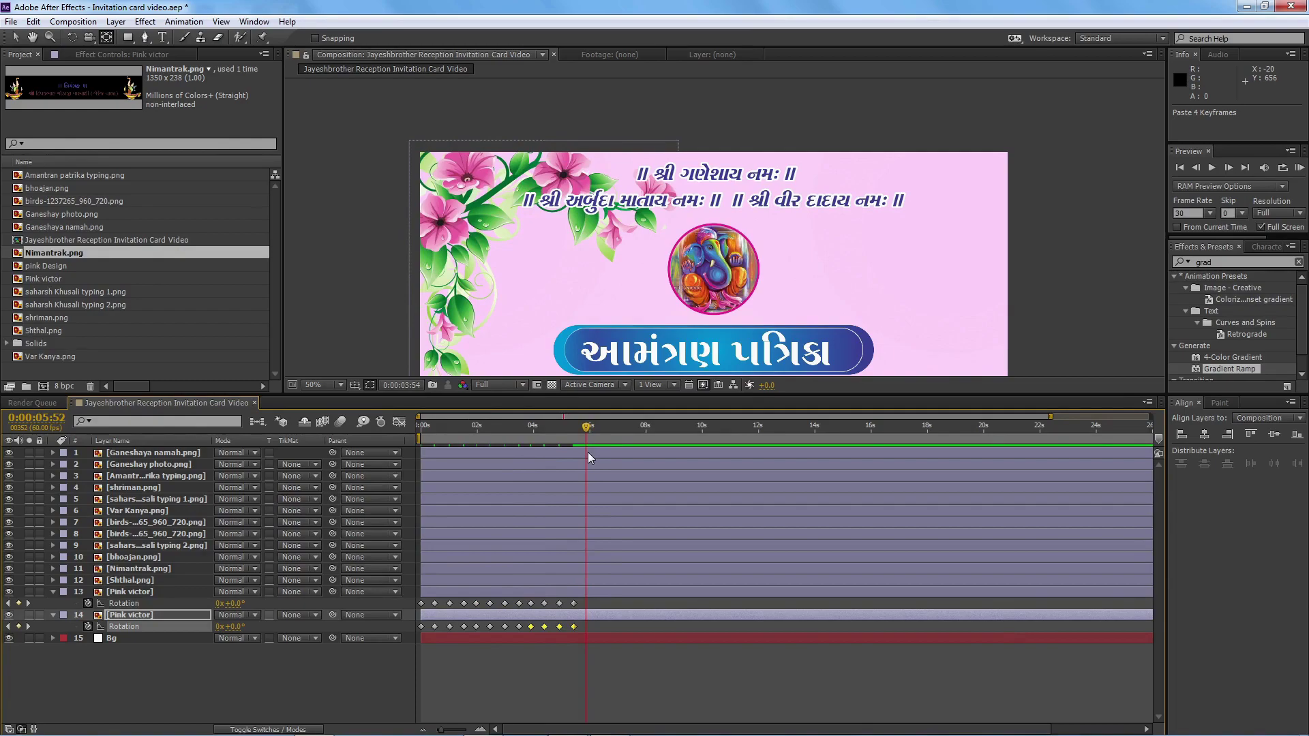
key("ctrl+v")
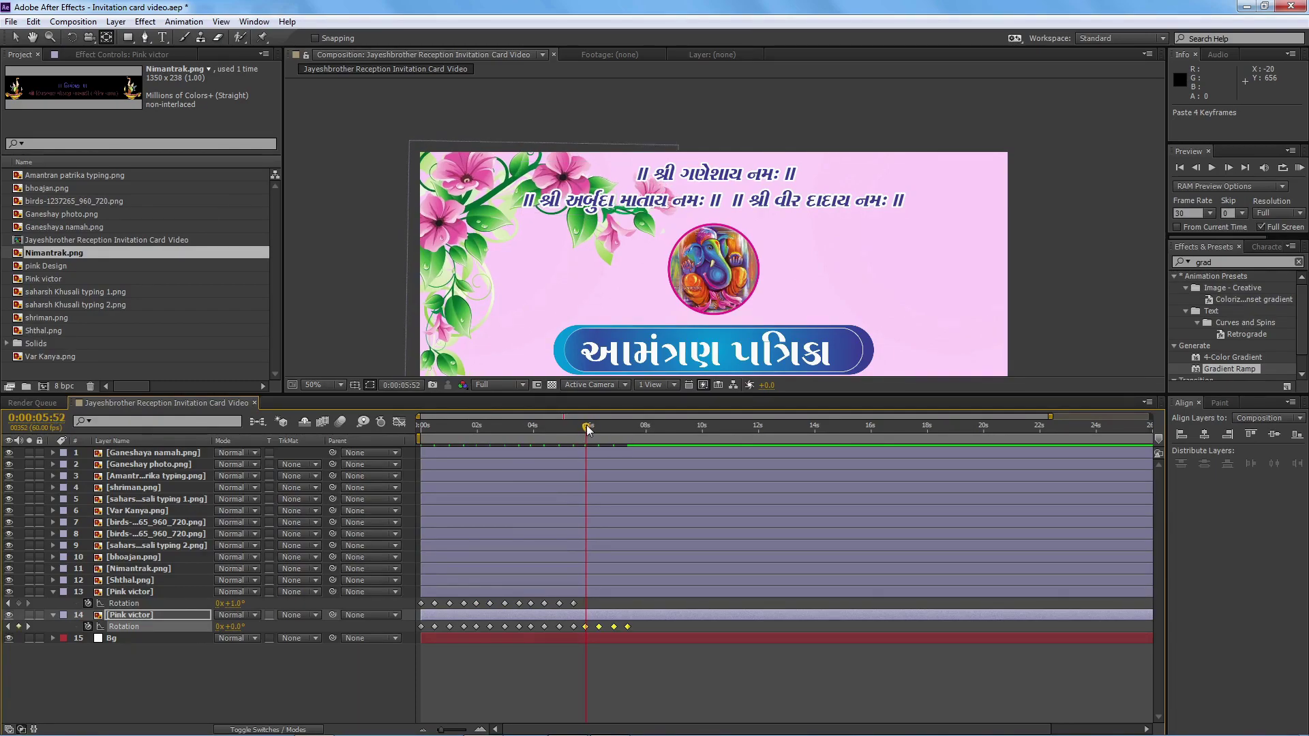
key("ctrl+z")
left_click(604, 593)
key("ctrl+v")
mouse_move(590, 434)
left_mouse_down()
mouse_move(638, 458)
mouse_move(696, 455)
left_mouse_up()
left_click(662, 614)
key("ctrl+v")
key("ctrl+v")
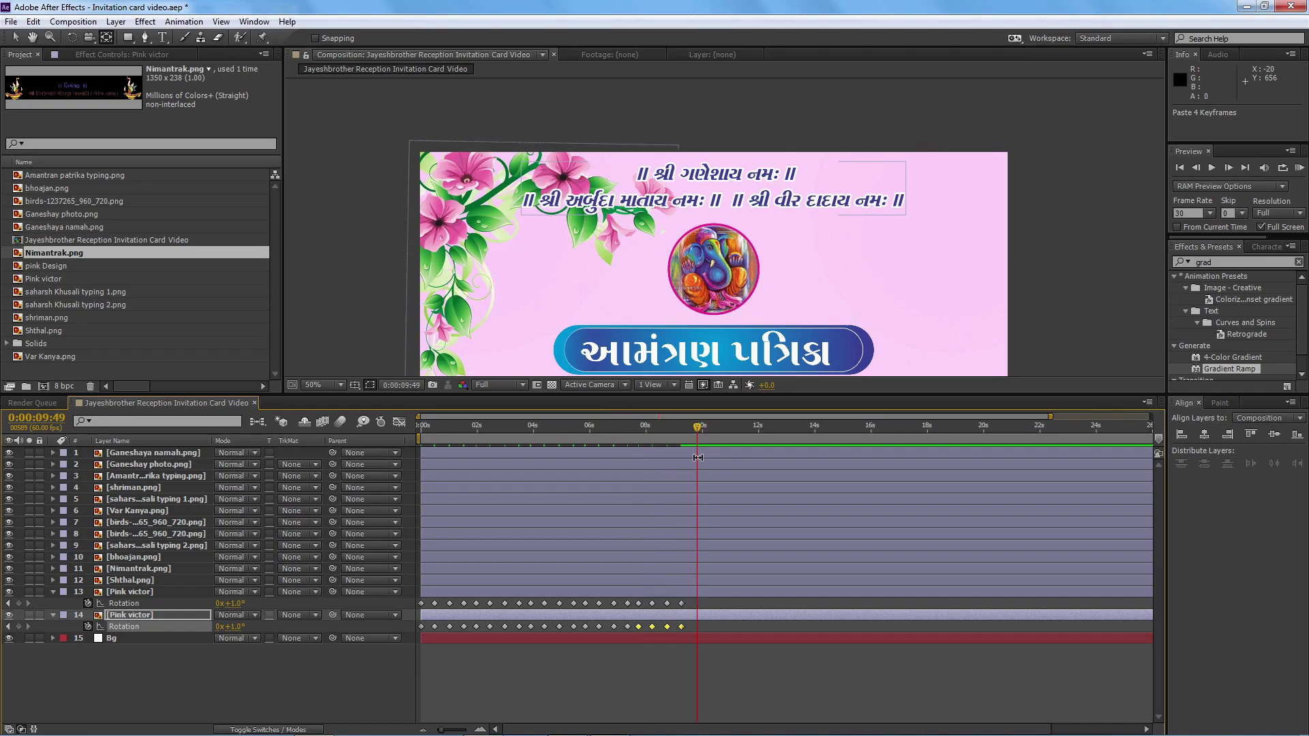
left_click(711, 591)
key("ctrl+v")
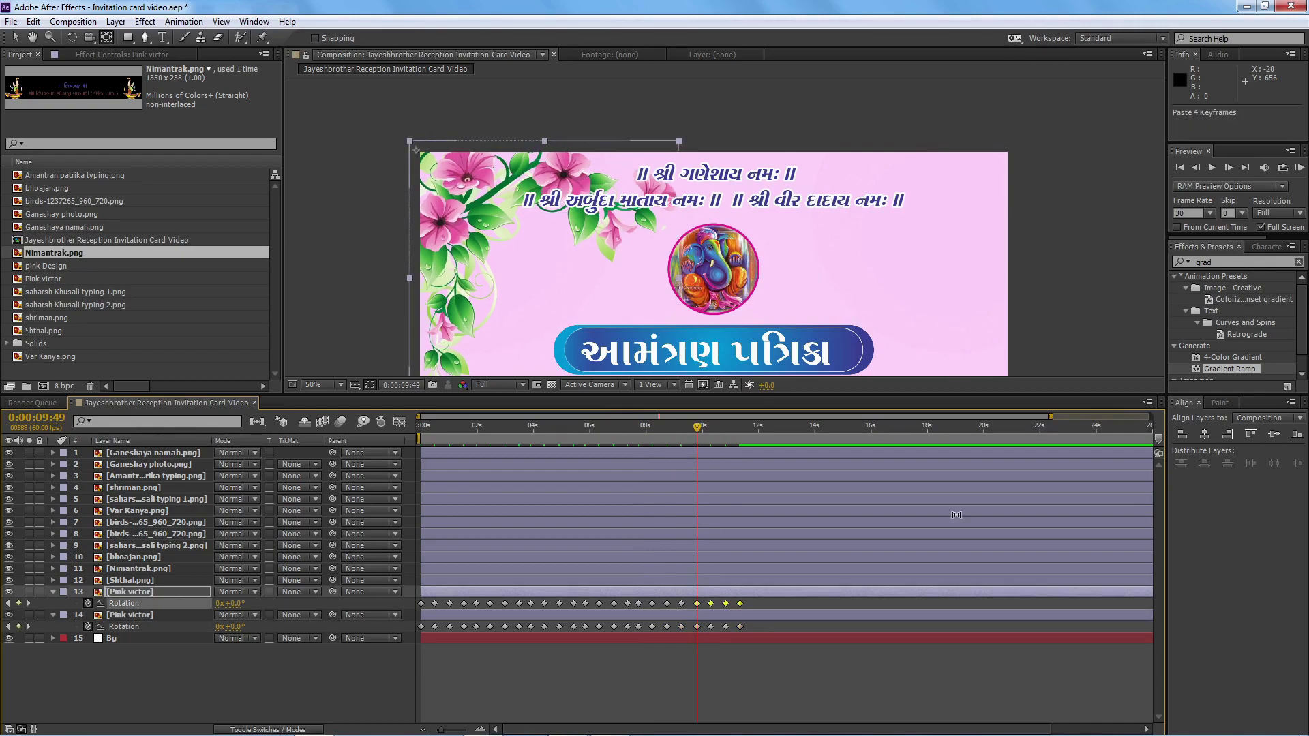
- Preview the repeated flower sway and enlarge the composition view to show the card's lower part
key("KP_0")
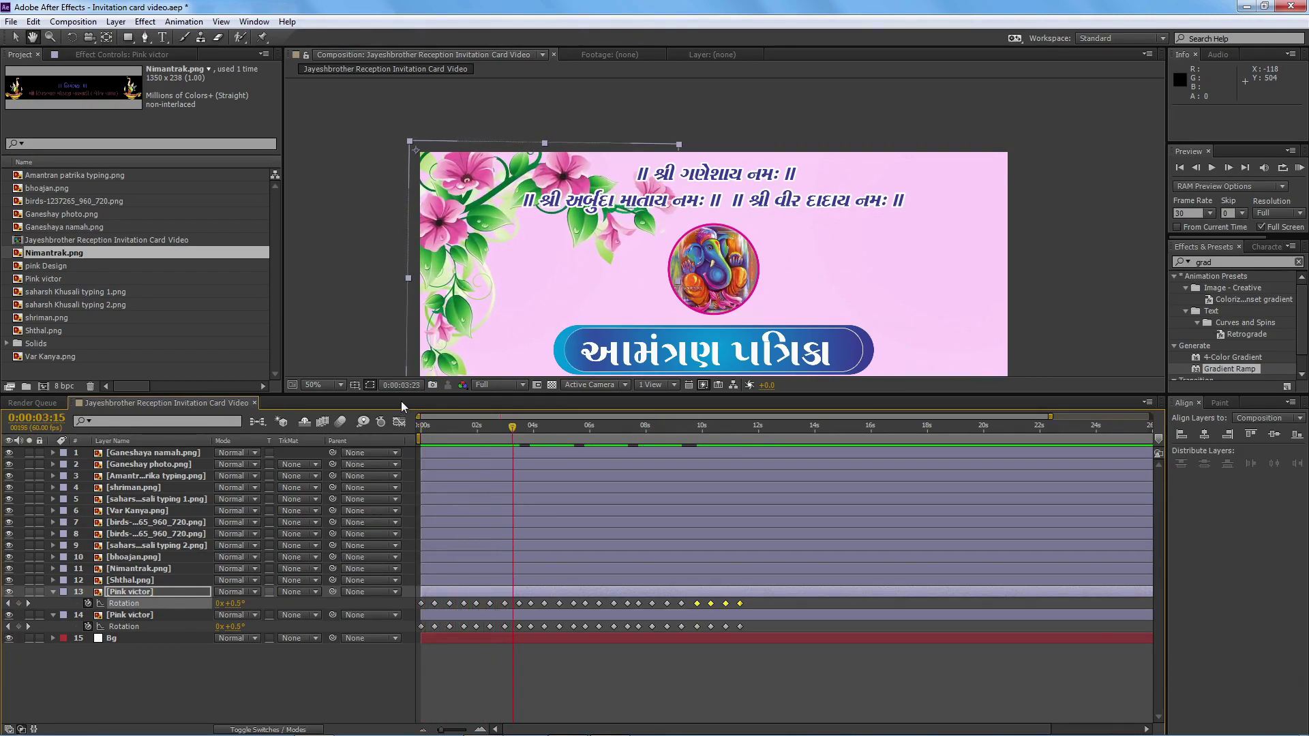
left_click_drag(402, 394, 402, 620)
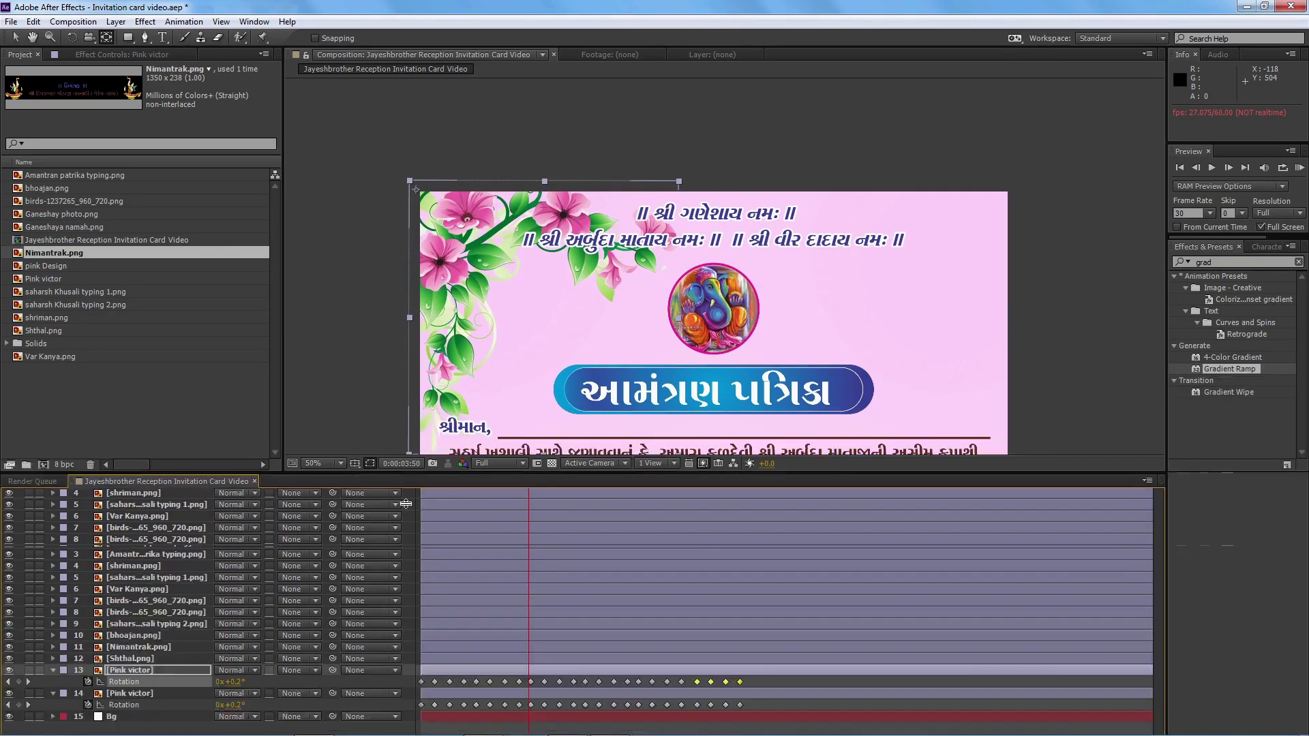
left_click_drag(1082, 438, 1082, 276)
scroll(1083, 275, "down", 10)
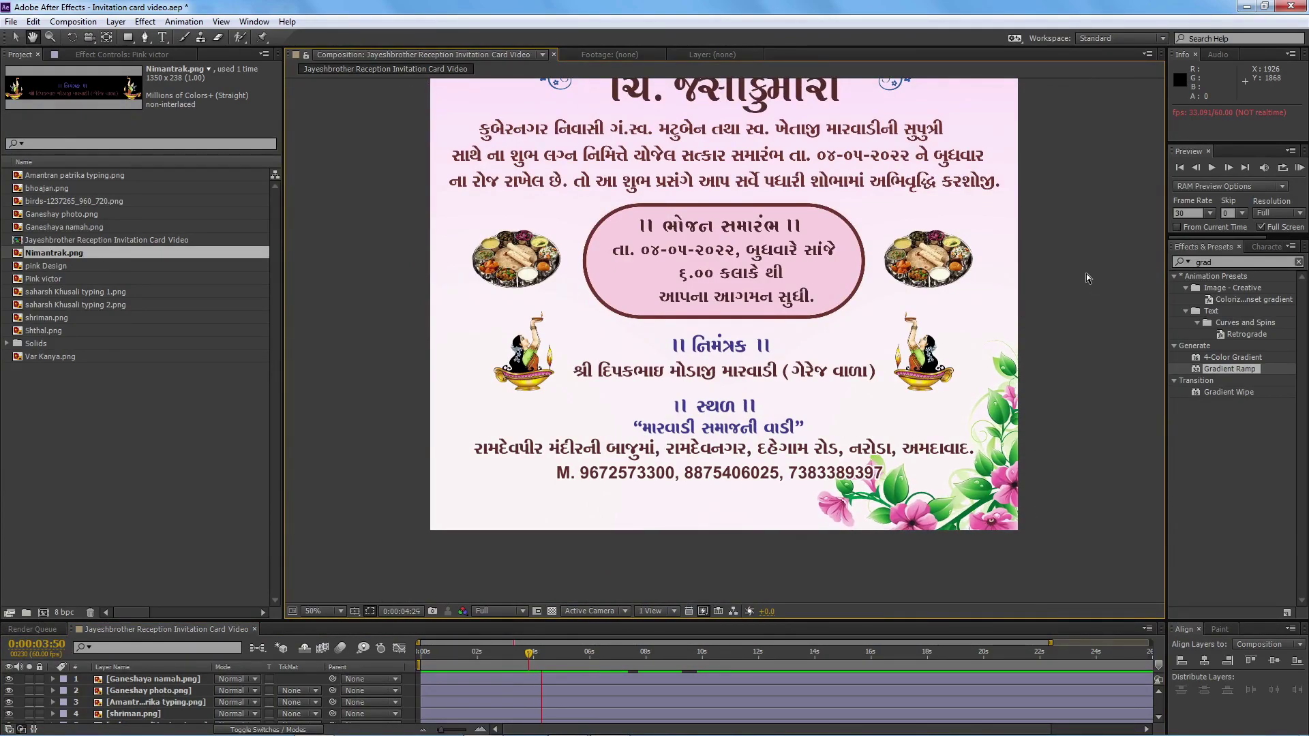
- Move the bottom-right flowers' anchor to their corner and nudge them back into the card corner
key("v")
left_click(1007, 483)
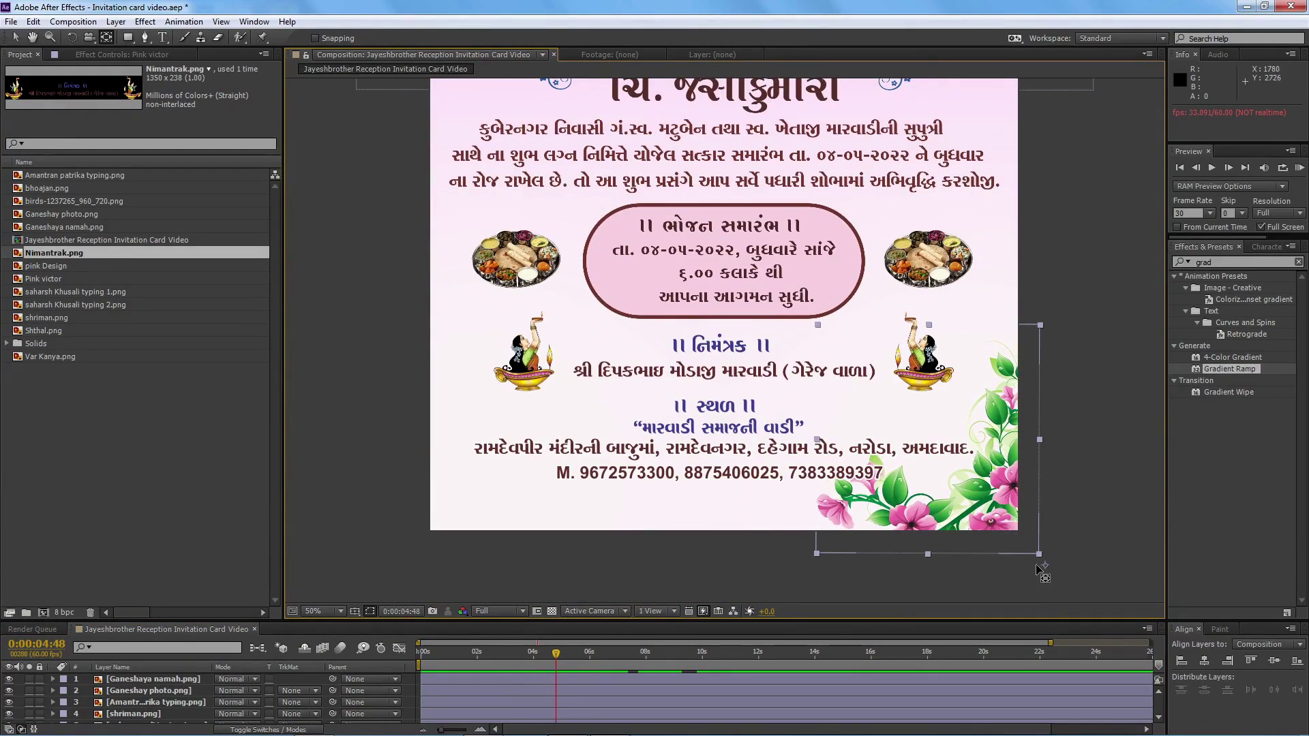
left_click_drag(1045, 565, 1038, 555)
left_click(15, 36)
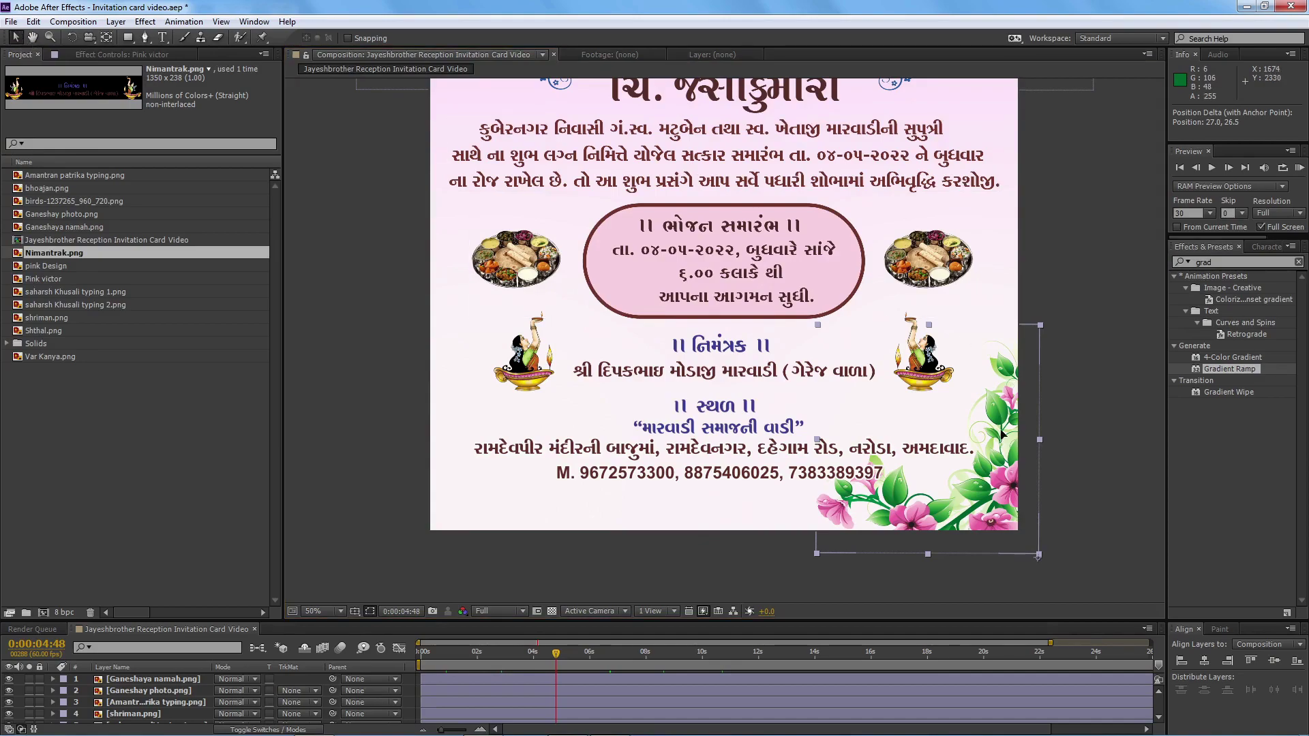
left_click_drag(1000, 434, 1000, 441)
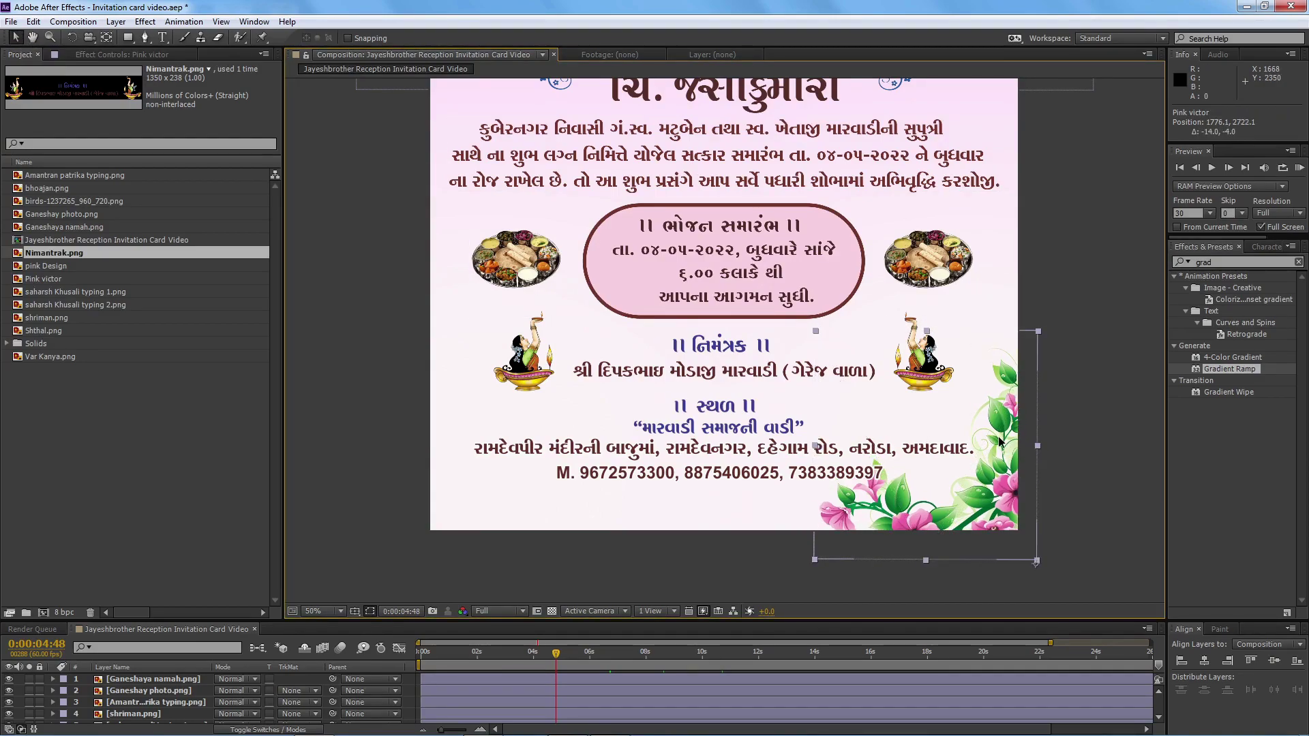
- Save the project as Invitation card video.aep and zoom out to the whole invitation
left_click(1069, 357)
key("ctrl+s")
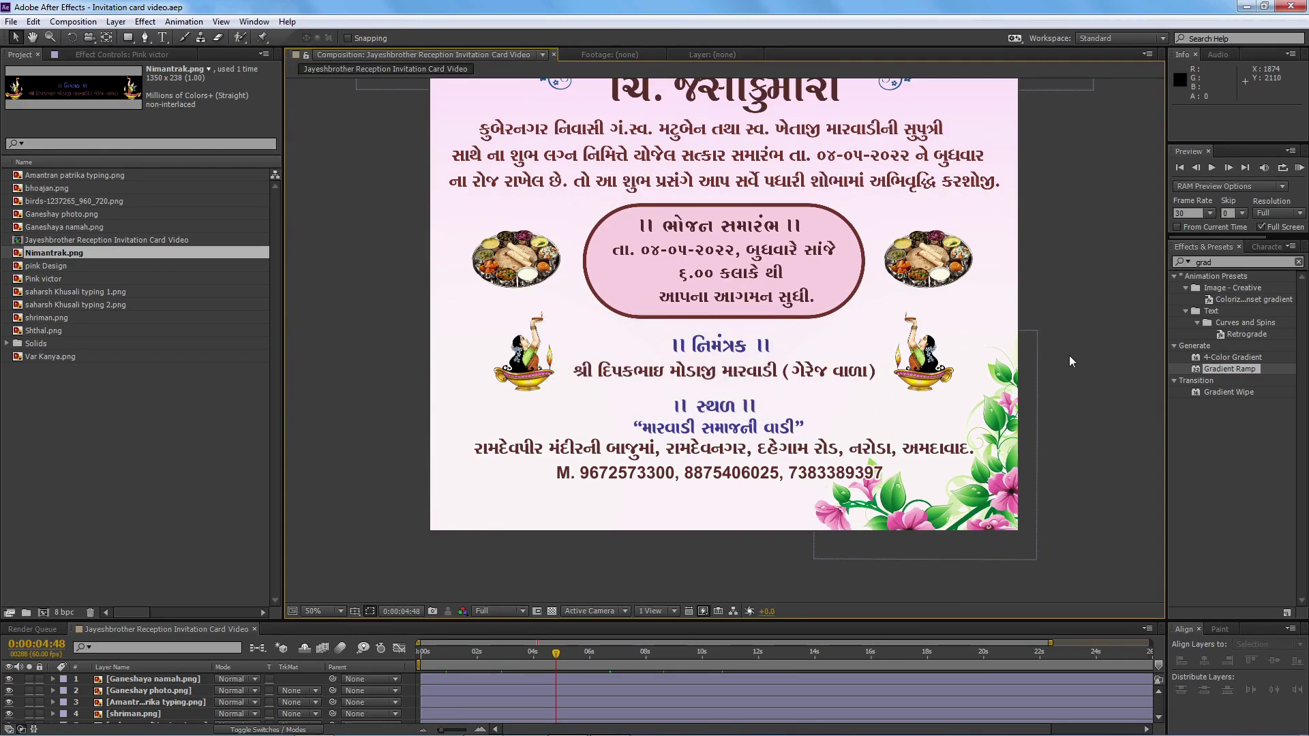
key("comma")
- Fit the whole card in the viewer and preview the full invitation animation
scroll(1069, 355, "up", 5)
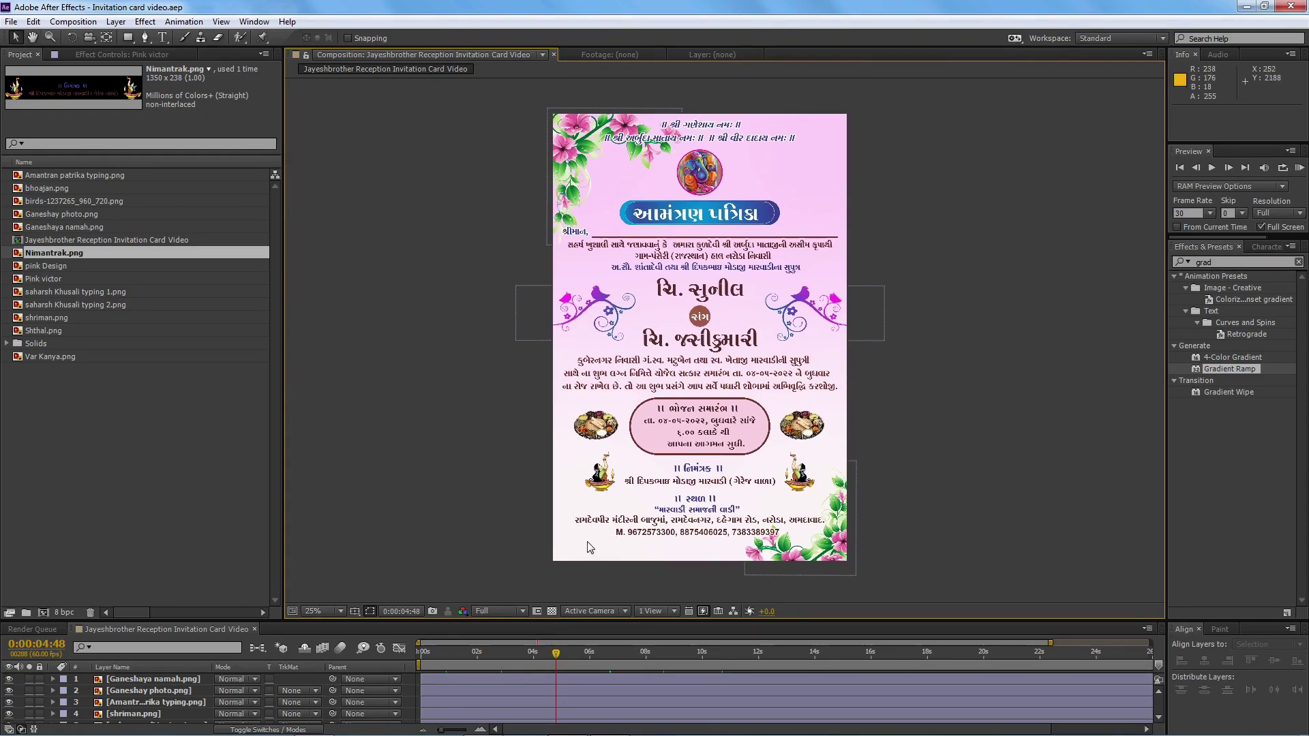
key("period")
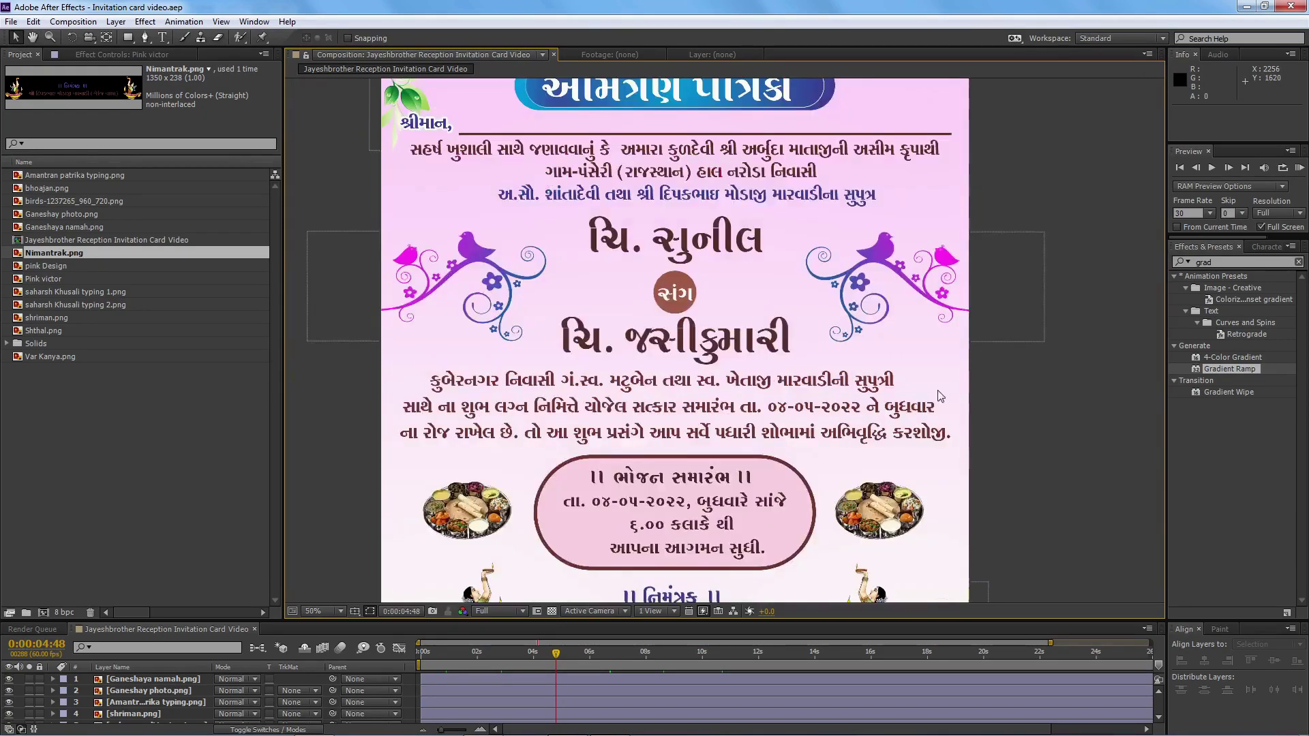
key("comma")
key("period")
key("comma")
left_click(573, 530)
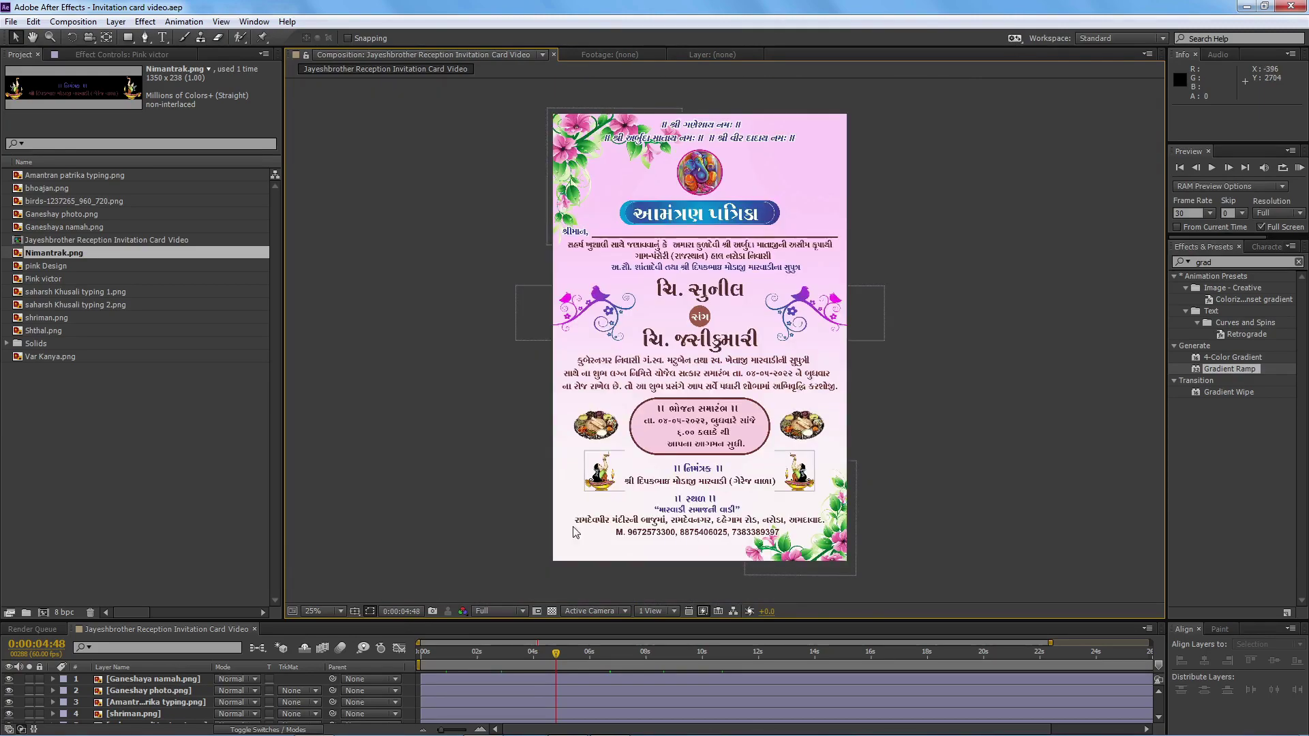
left_click(340, 611)
left_click(323, 362)
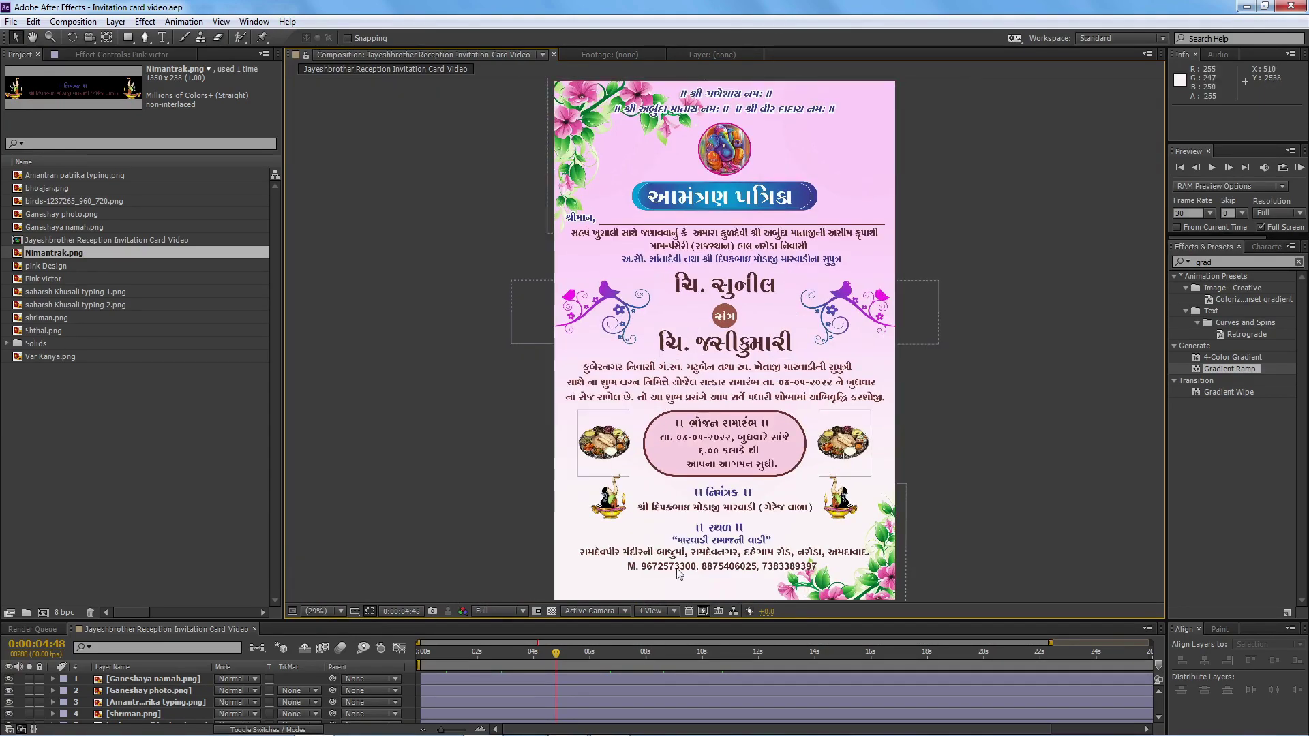
key("KP_0")
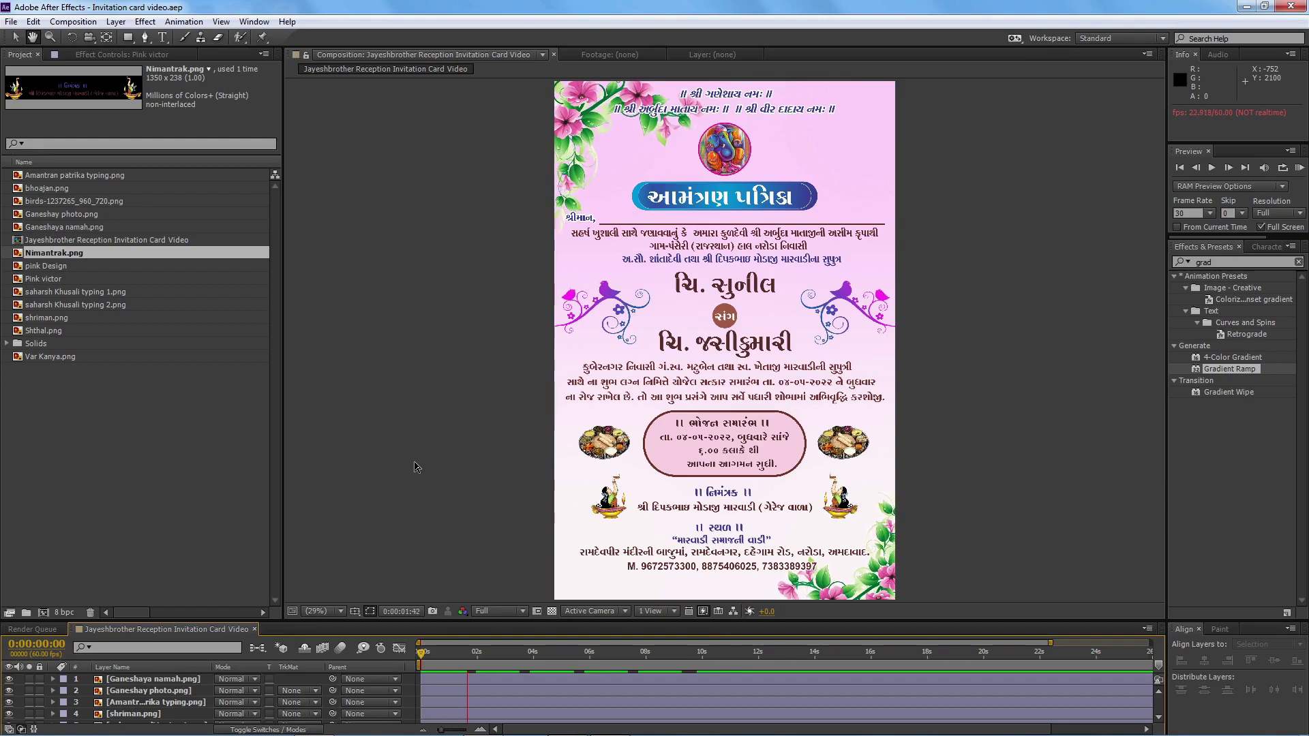
- Drag the timeline taller so all fifteen layers and rotation keyframes are visible
scroll(984, 476, "down", 1)
scroll(985, 475, "up", 2)
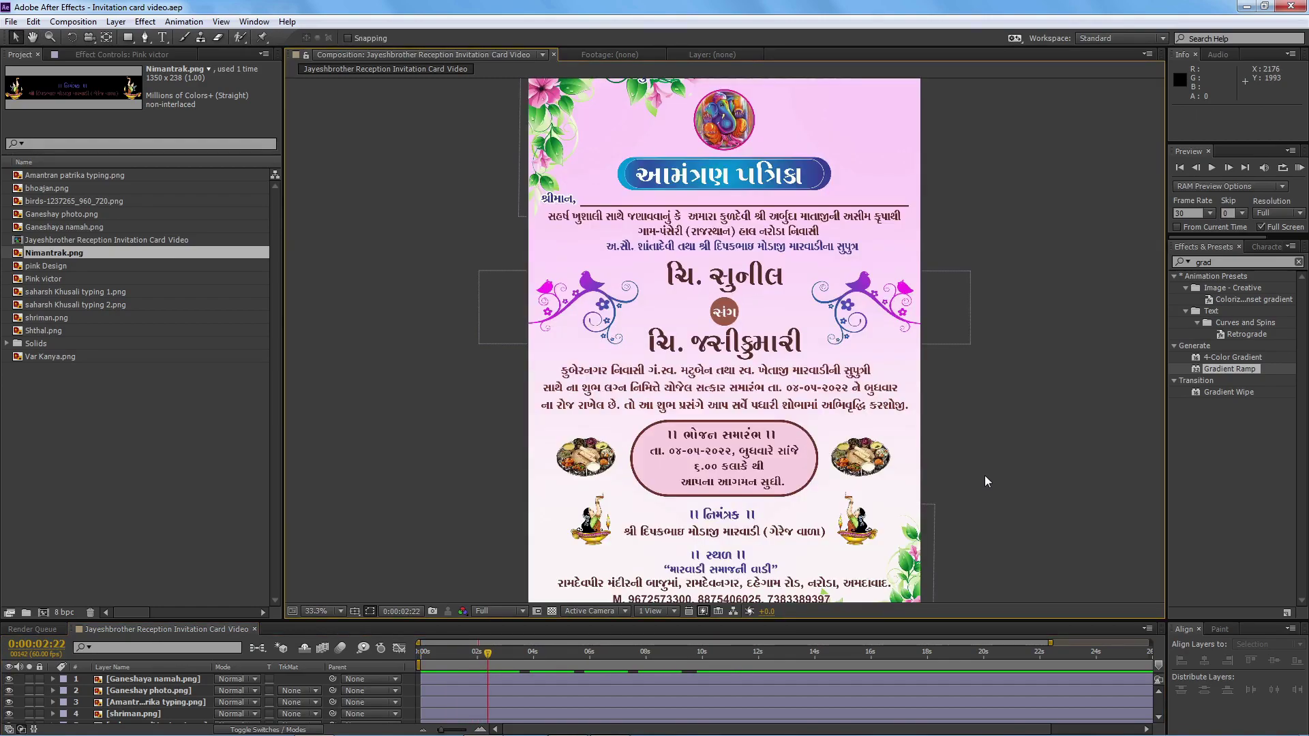
left_click_drag(480, 623, 541, 443)
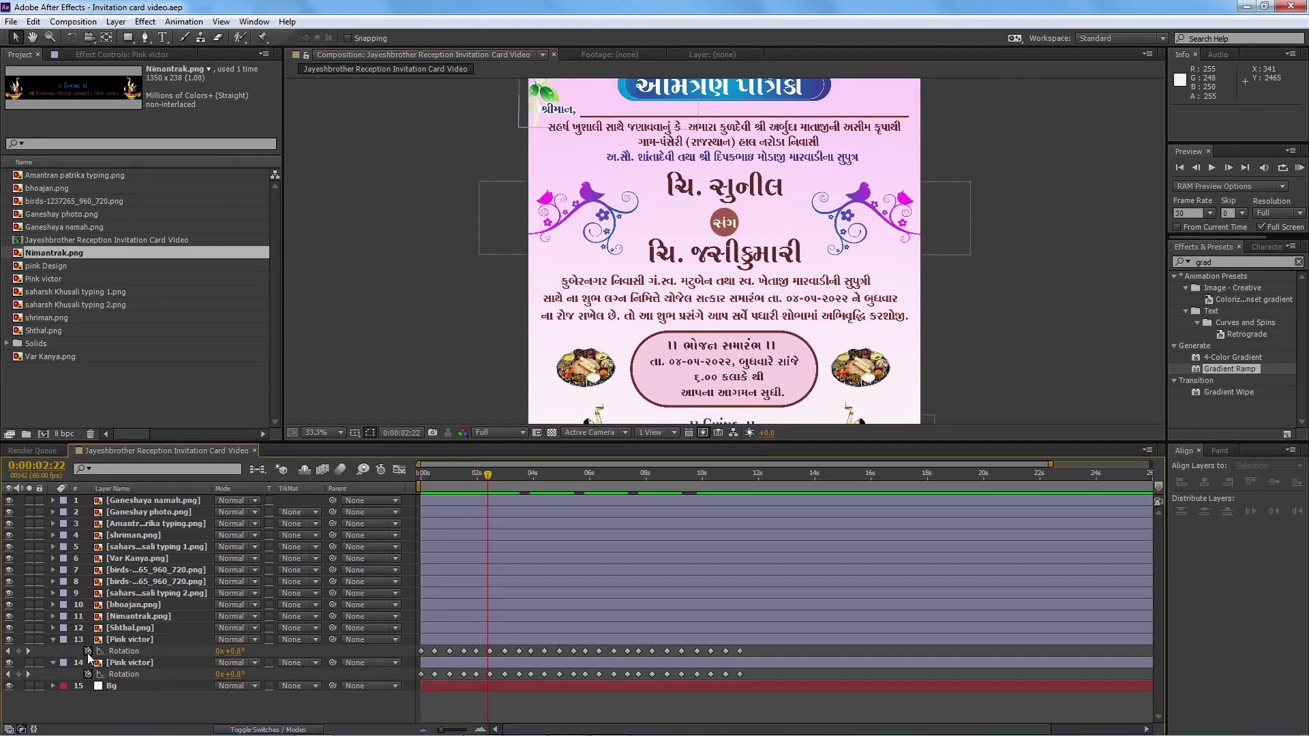
- Collapse both Pink victor layers, pre-compose them into 'Pink victor flower', and preview
left_click(161, 639)
left_click(53, 640)
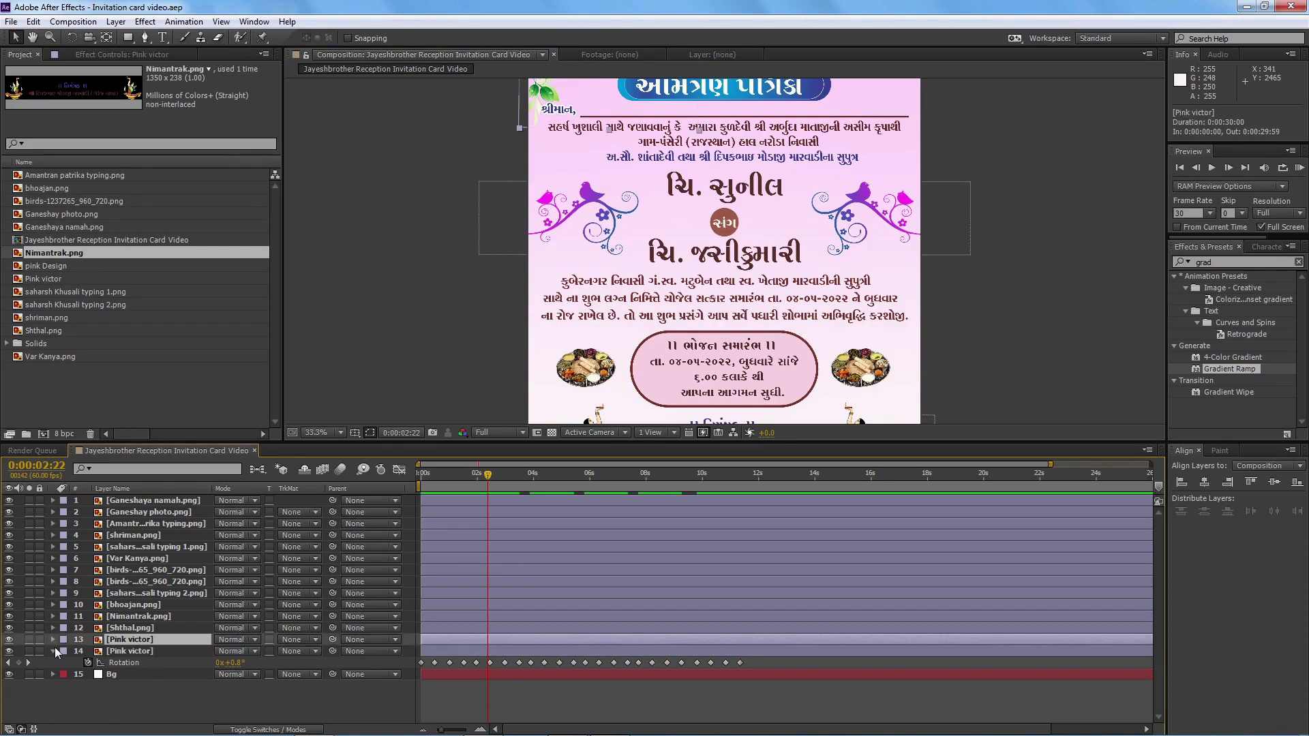
left_click(54, 650)
left_click(136, 651)
left_click(141, 641, "ctrl")
right_click(141, 641)
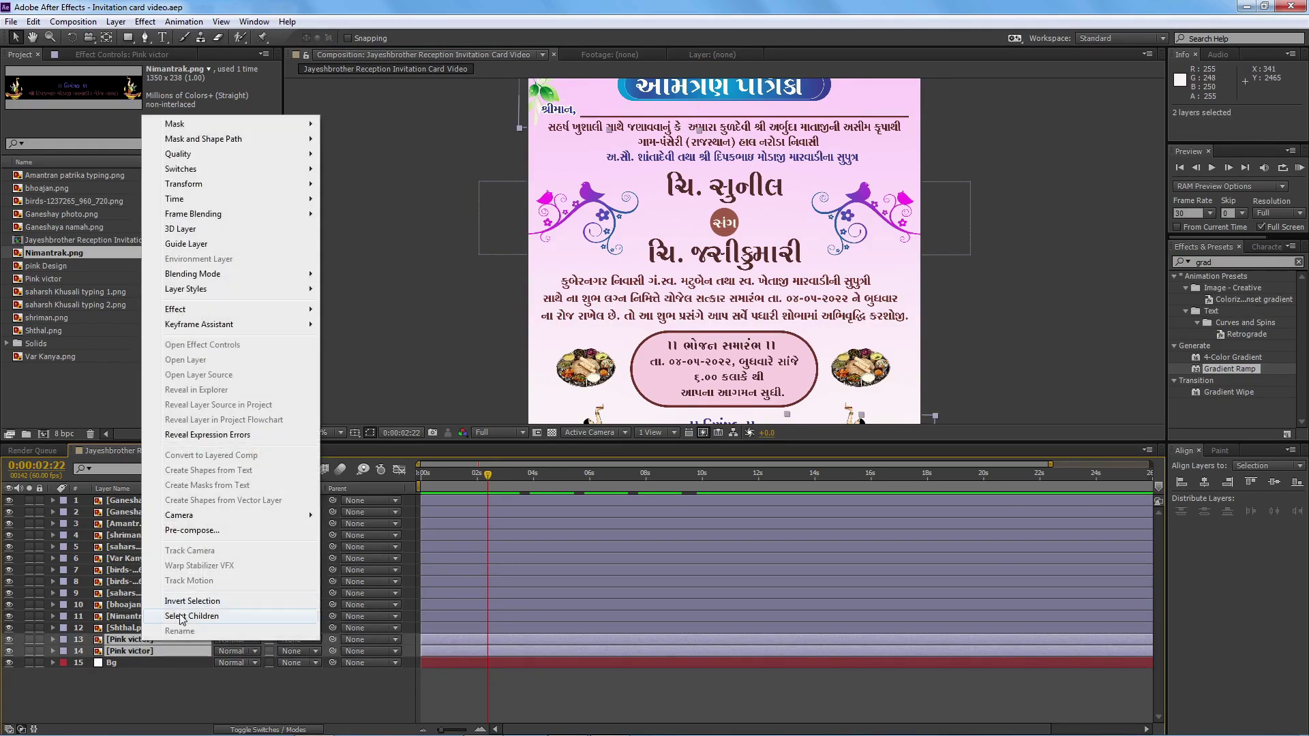
left_click(217, 532)
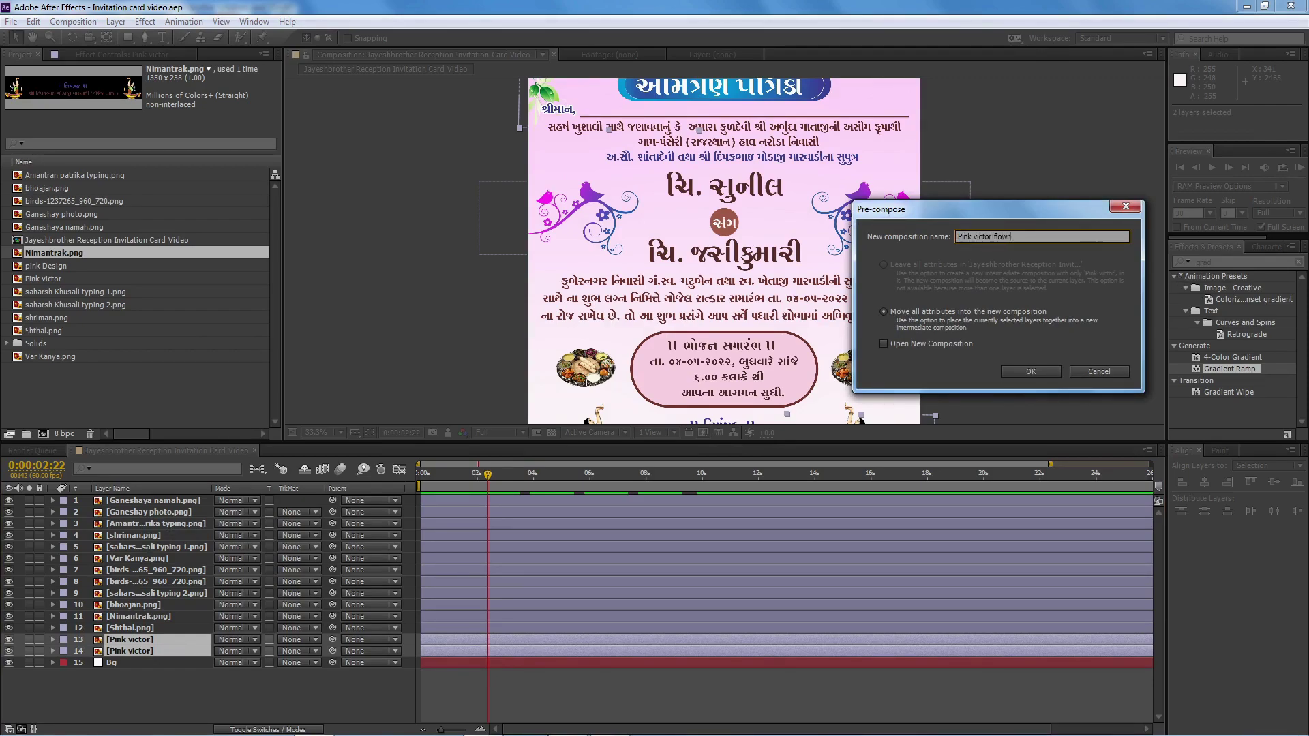
key("Return")
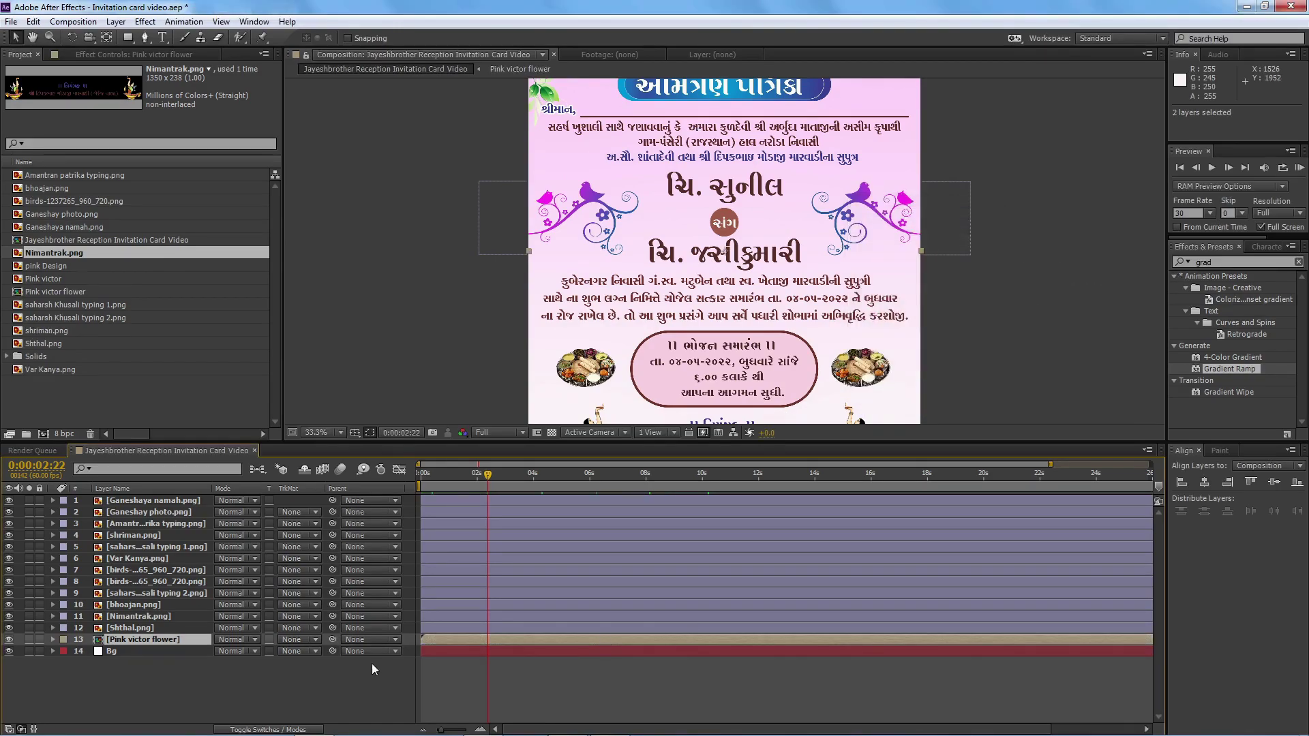
key("space")
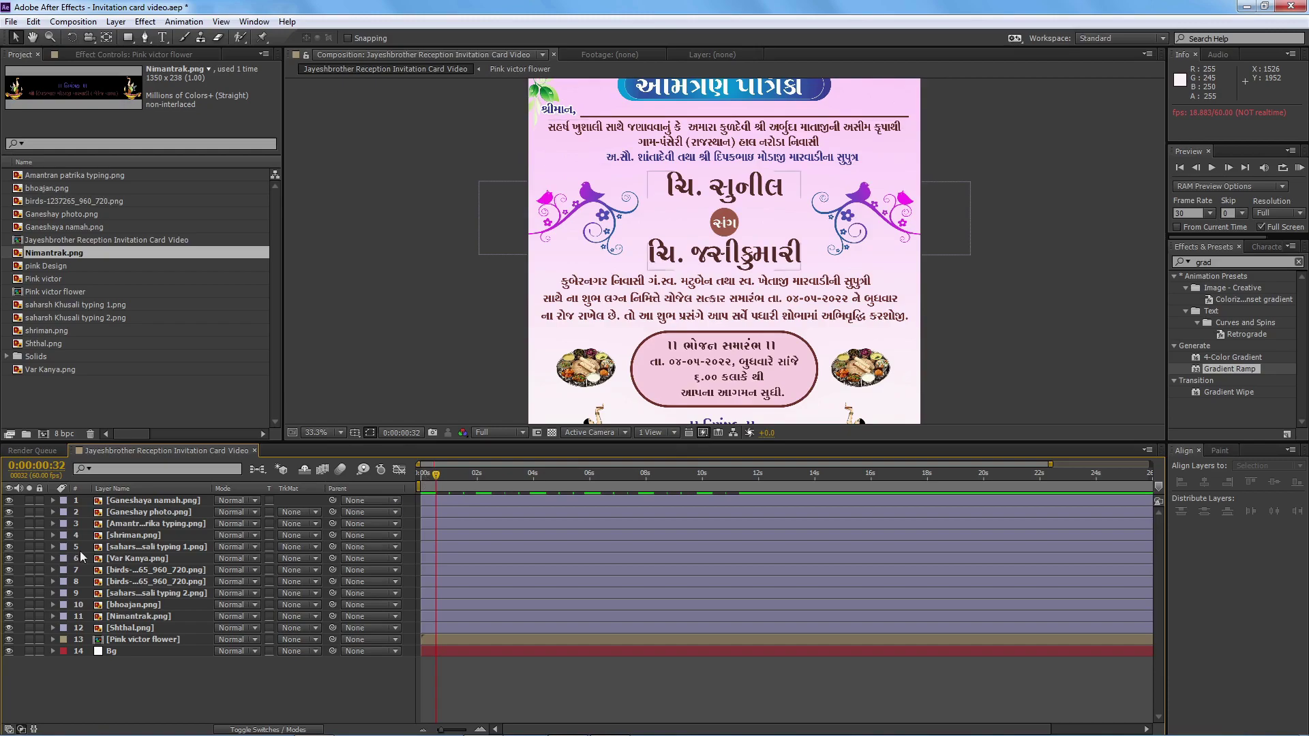
- Apply the Fade In+Out - frames preset to Ganeshaya namah.png with a 40-frame fade-in
left_click(155, 506)
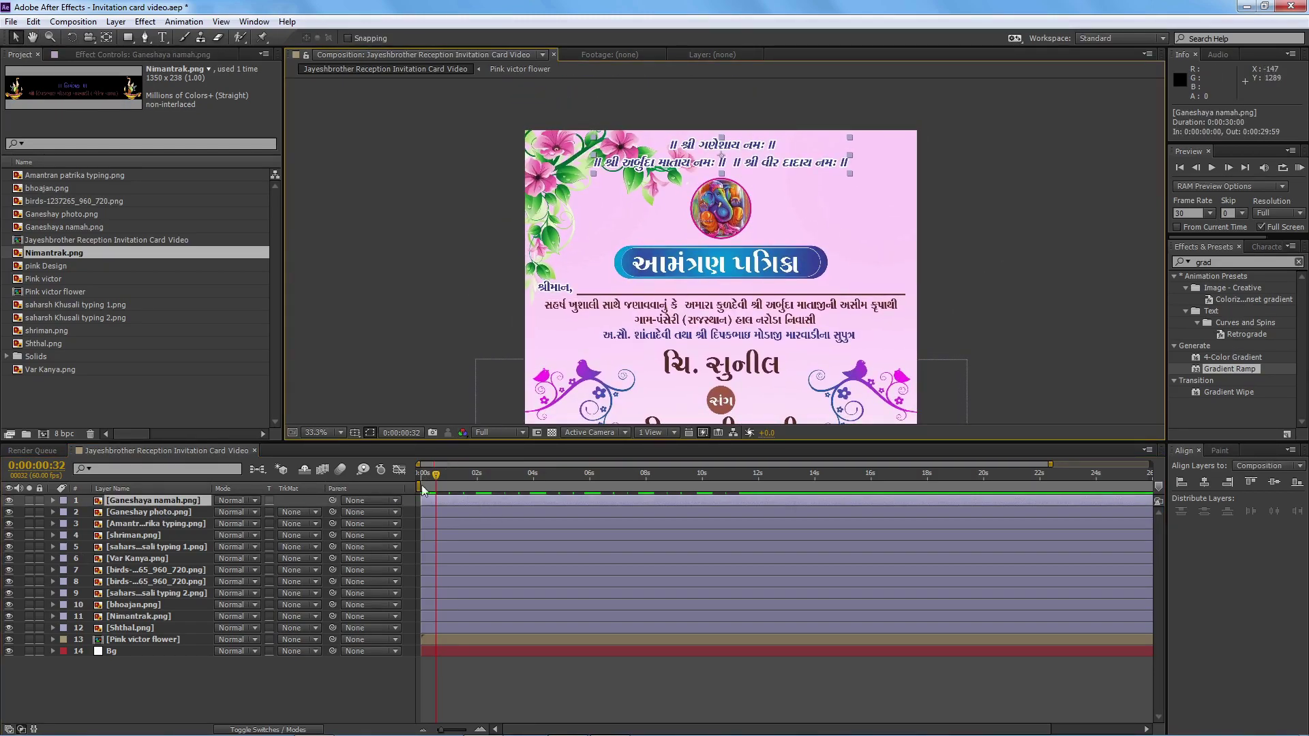
left_click(1241, 262)
type("fa")
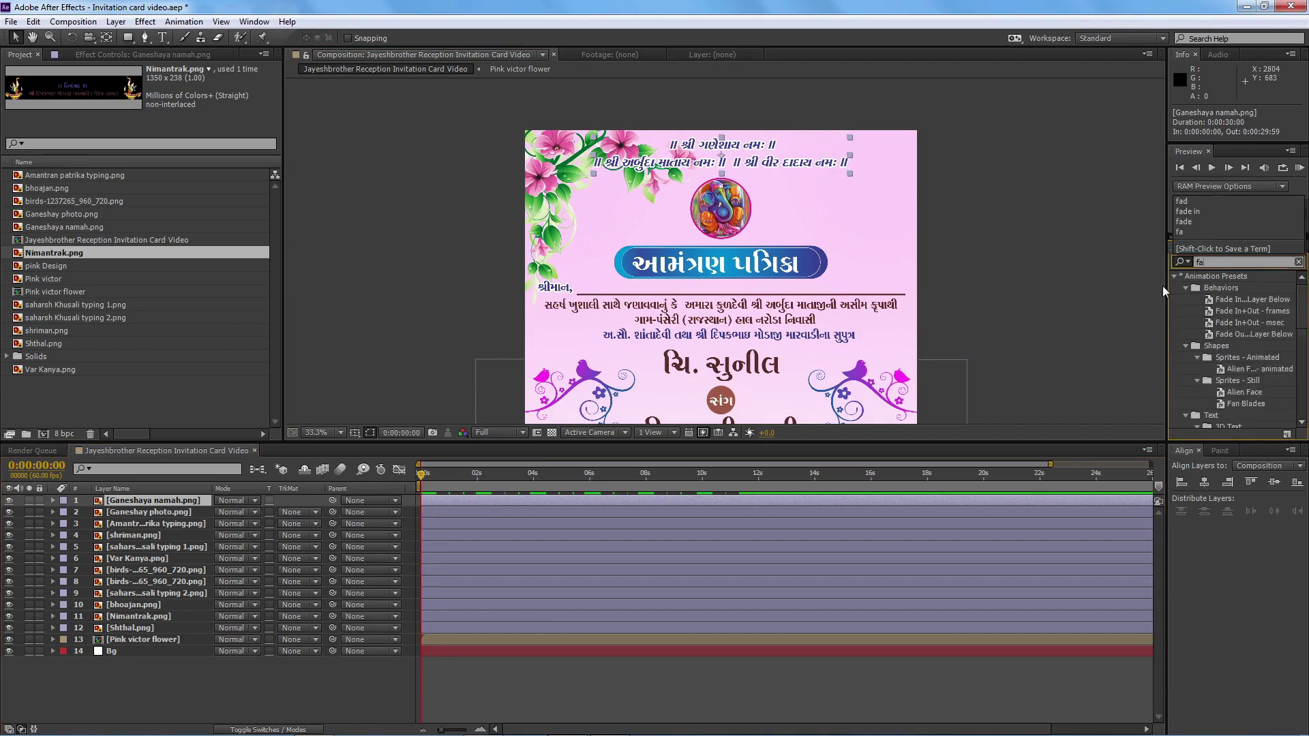
key("BackSpace")
type("ra")
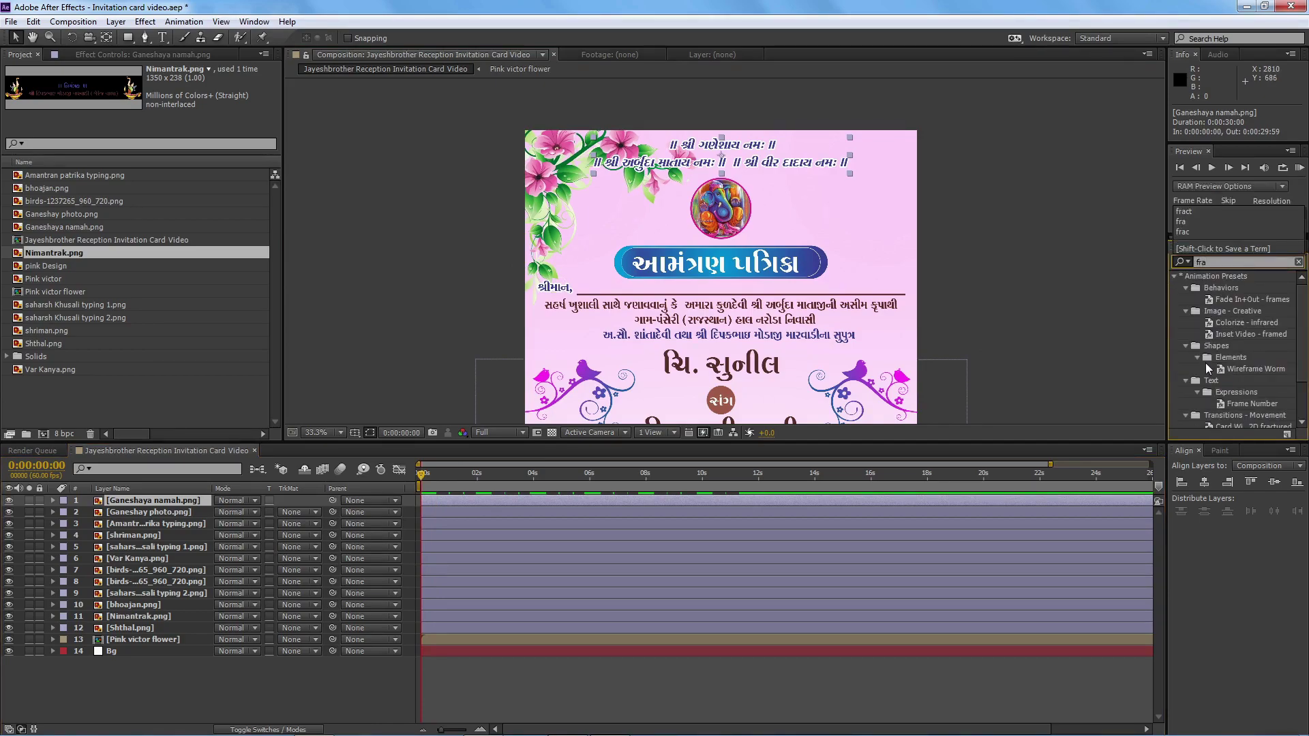
key("BackSpace")
key("BackSpace")
type("ad")
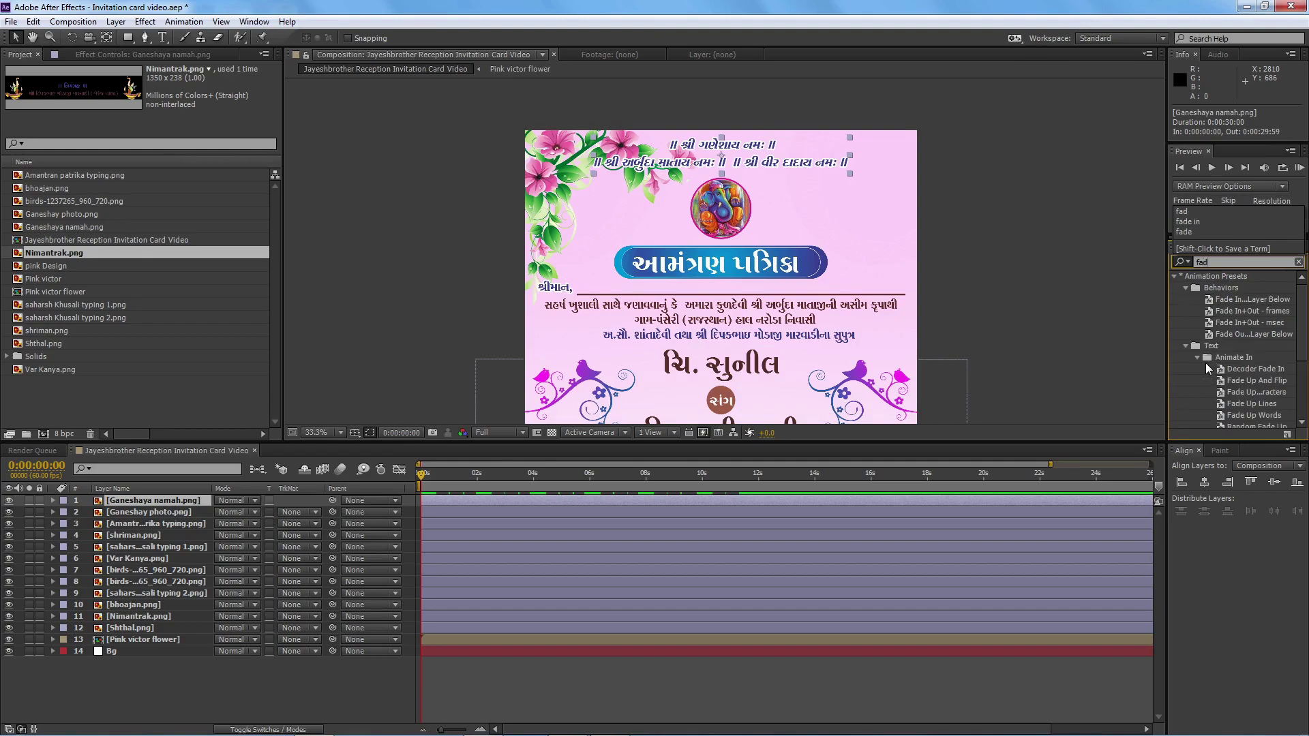
left_click_drag(1270, 312, 1217, 326)
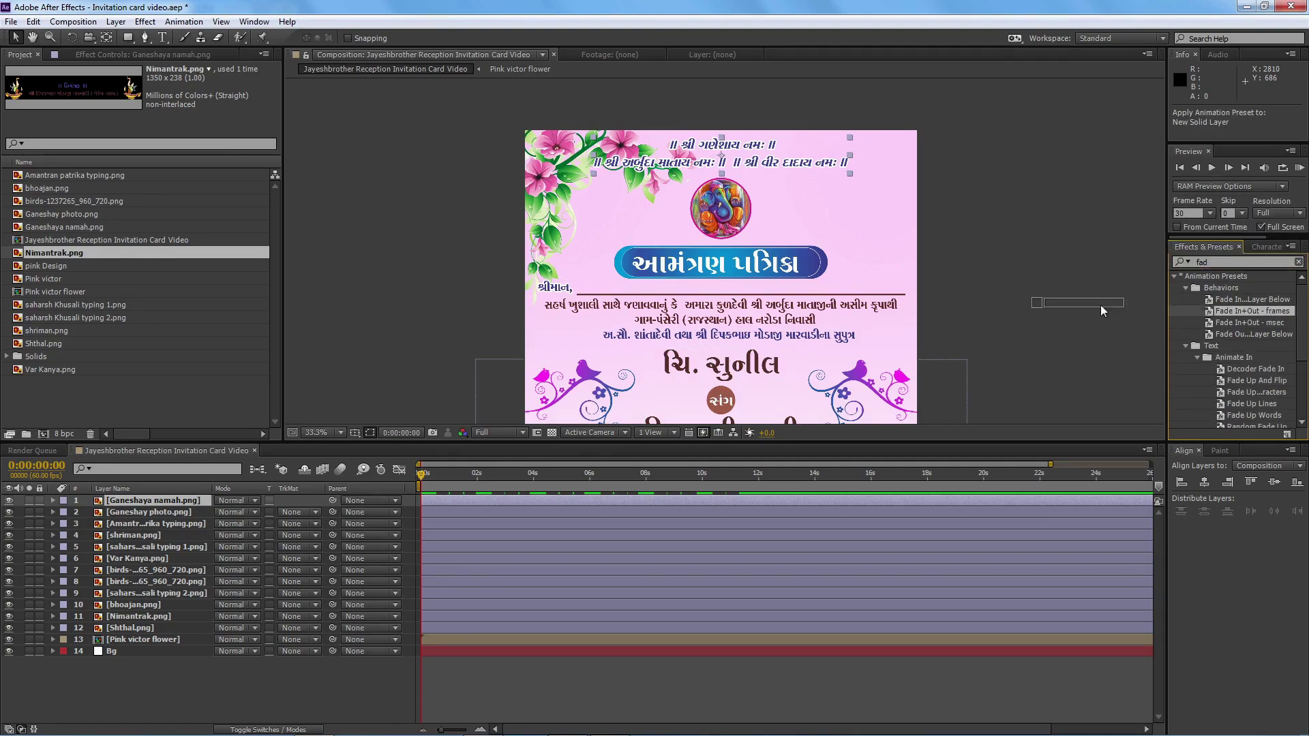
left_click(127, 57)
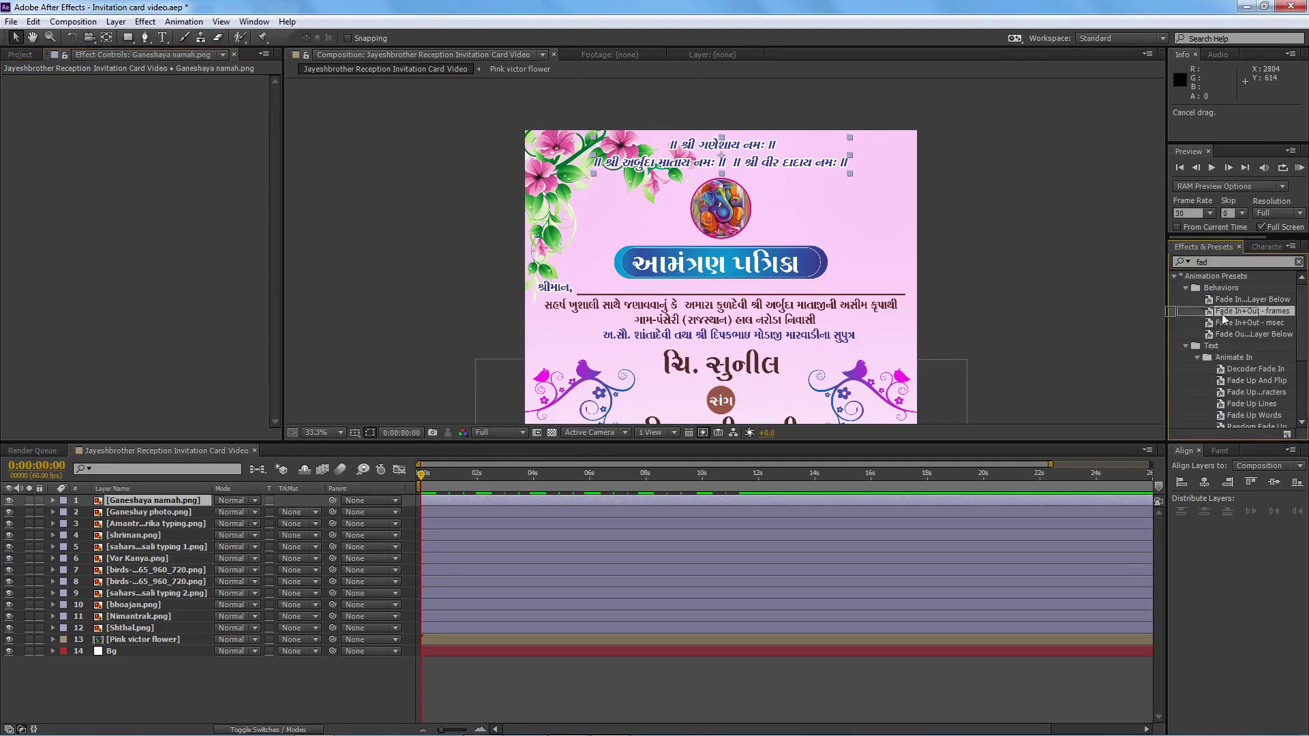
left_click_drag(1260, 309, 136, 136)
left_click(163, 105)
type("40")
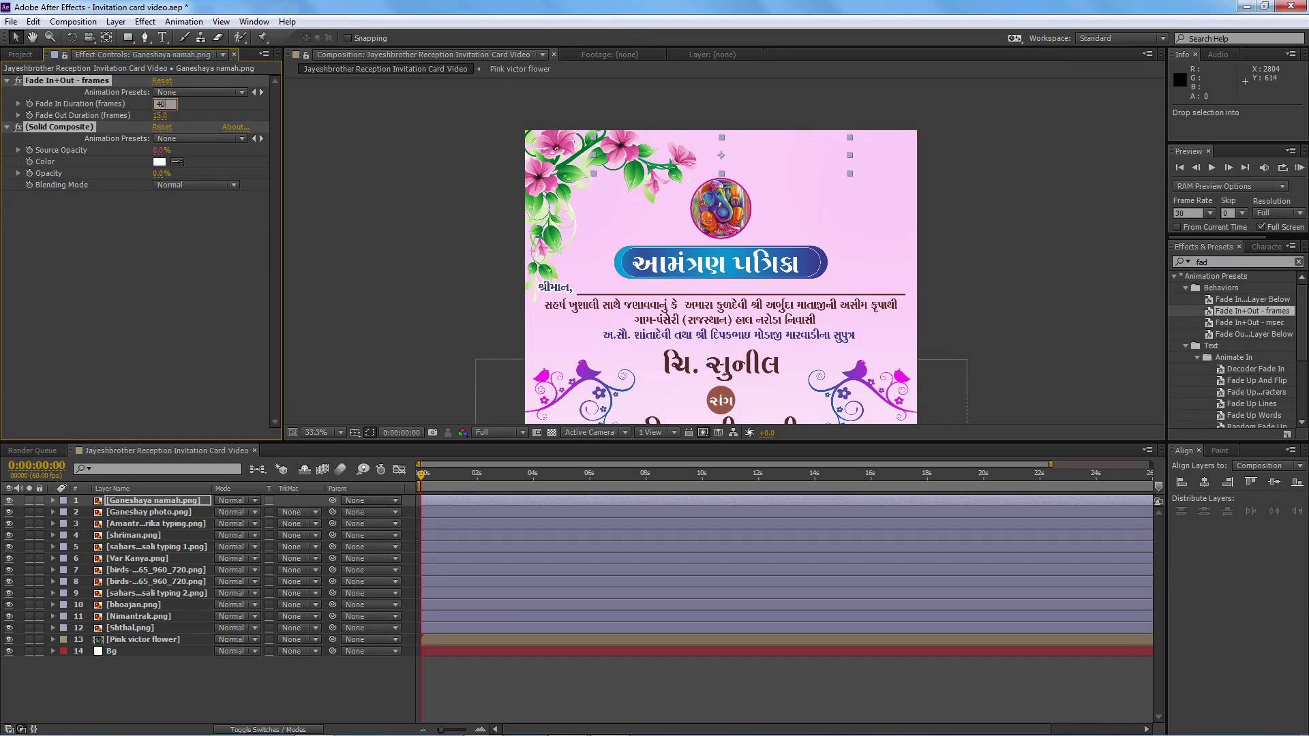
key("Return")
key("space")
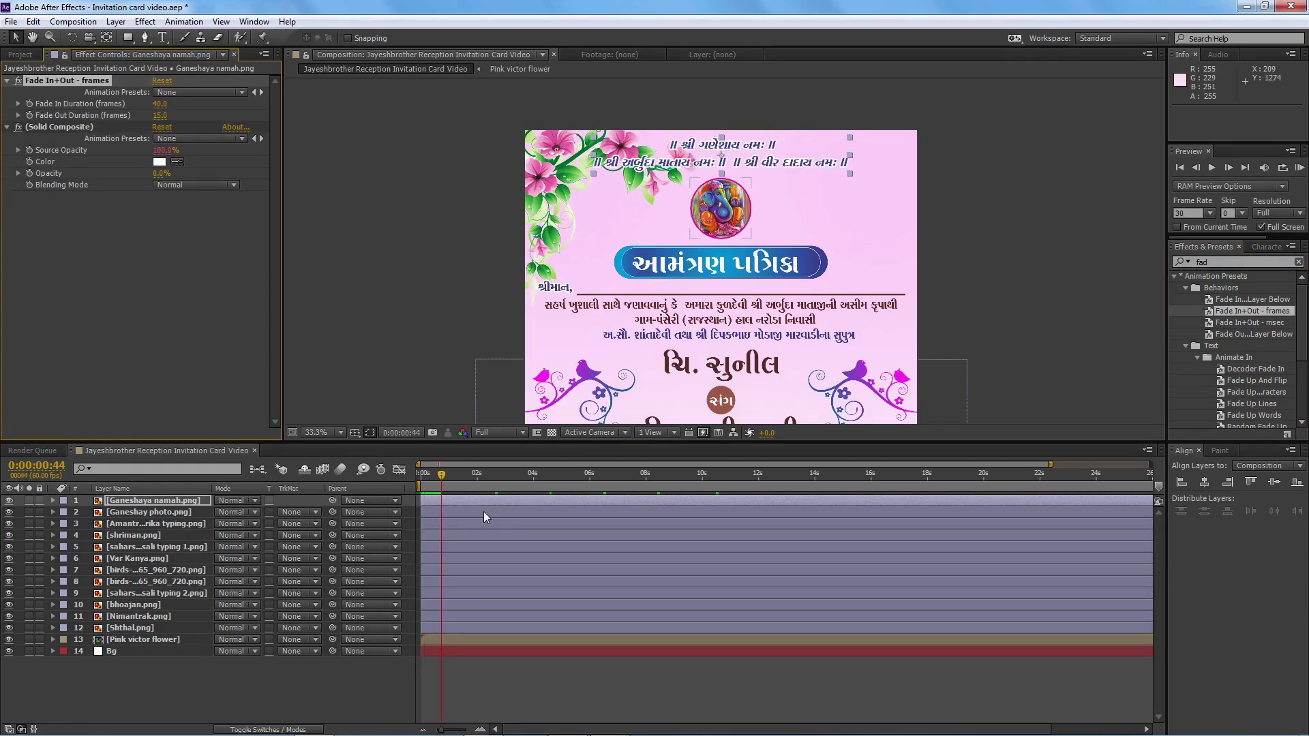
- Delay Ganeshay photo.png to 0:00:00:47 and give it the same 40-frame fade-in
left_click_drag(484, 511, 505, 518)
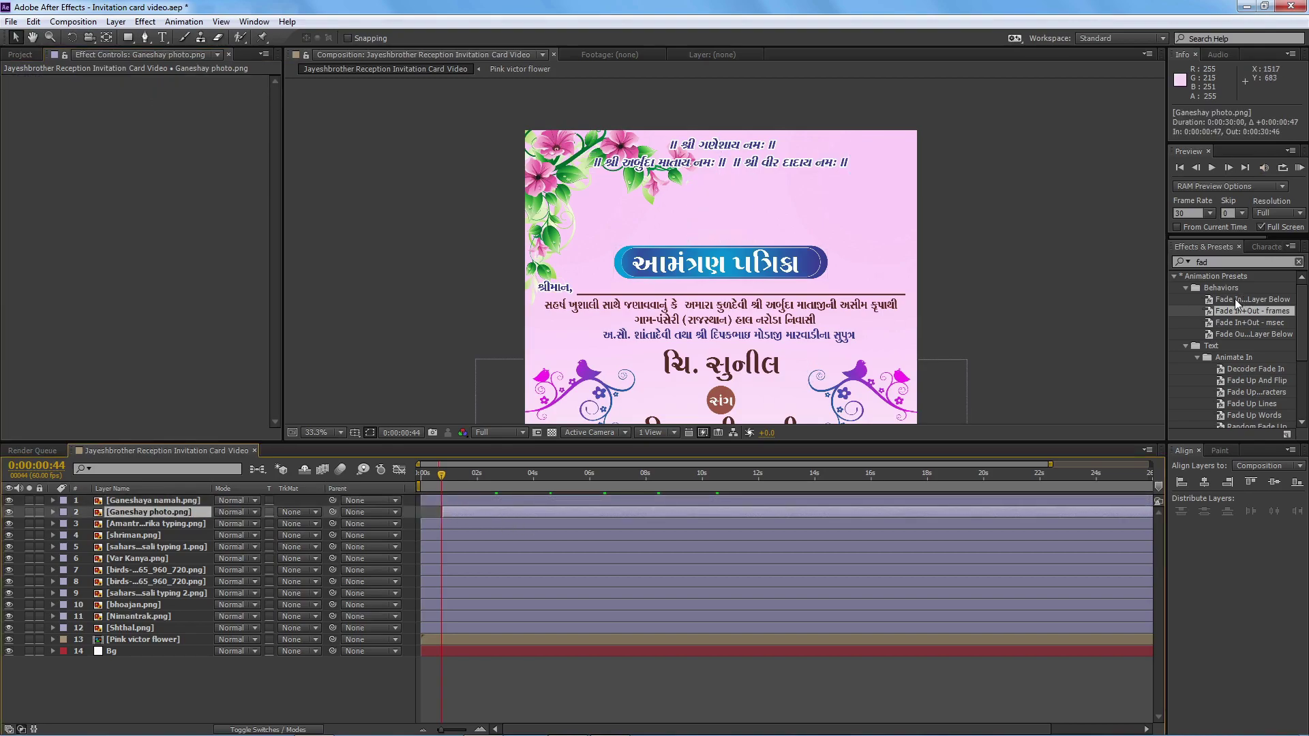
left_click_drag(1240, 312, 200, 164)
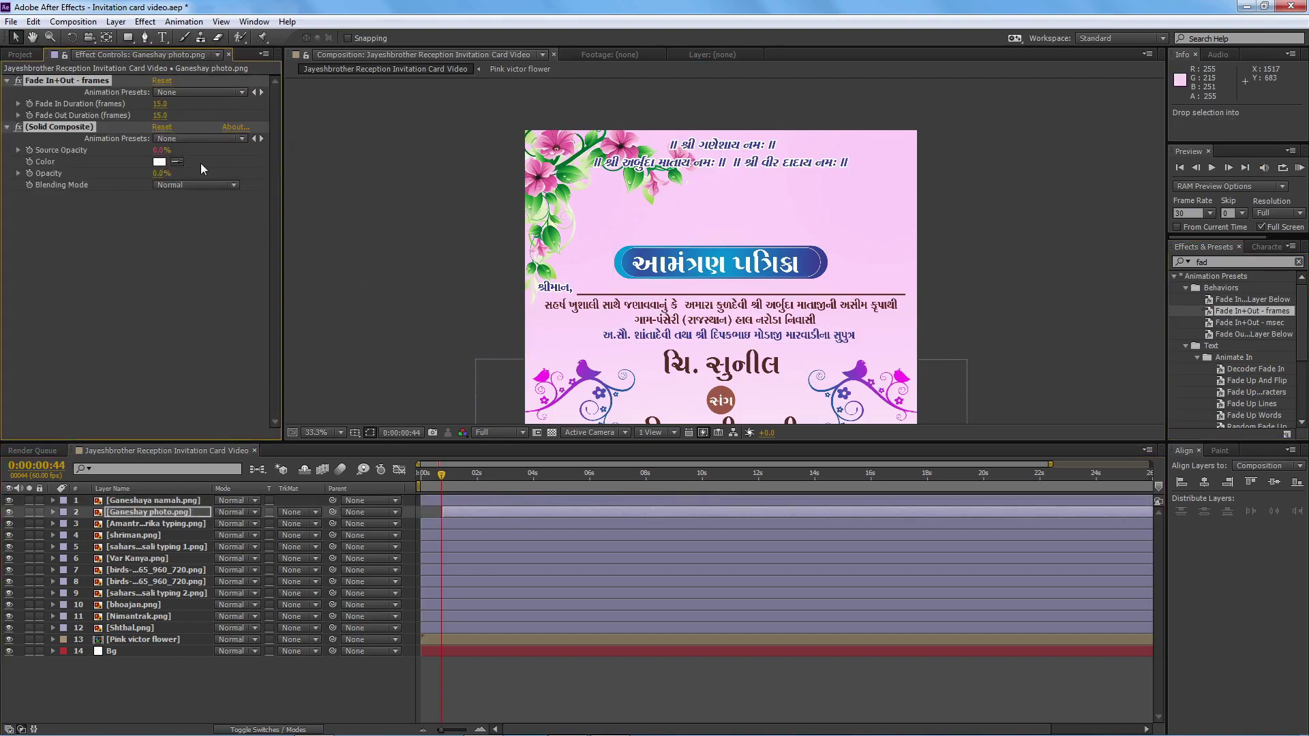
type("40")
key("Return")
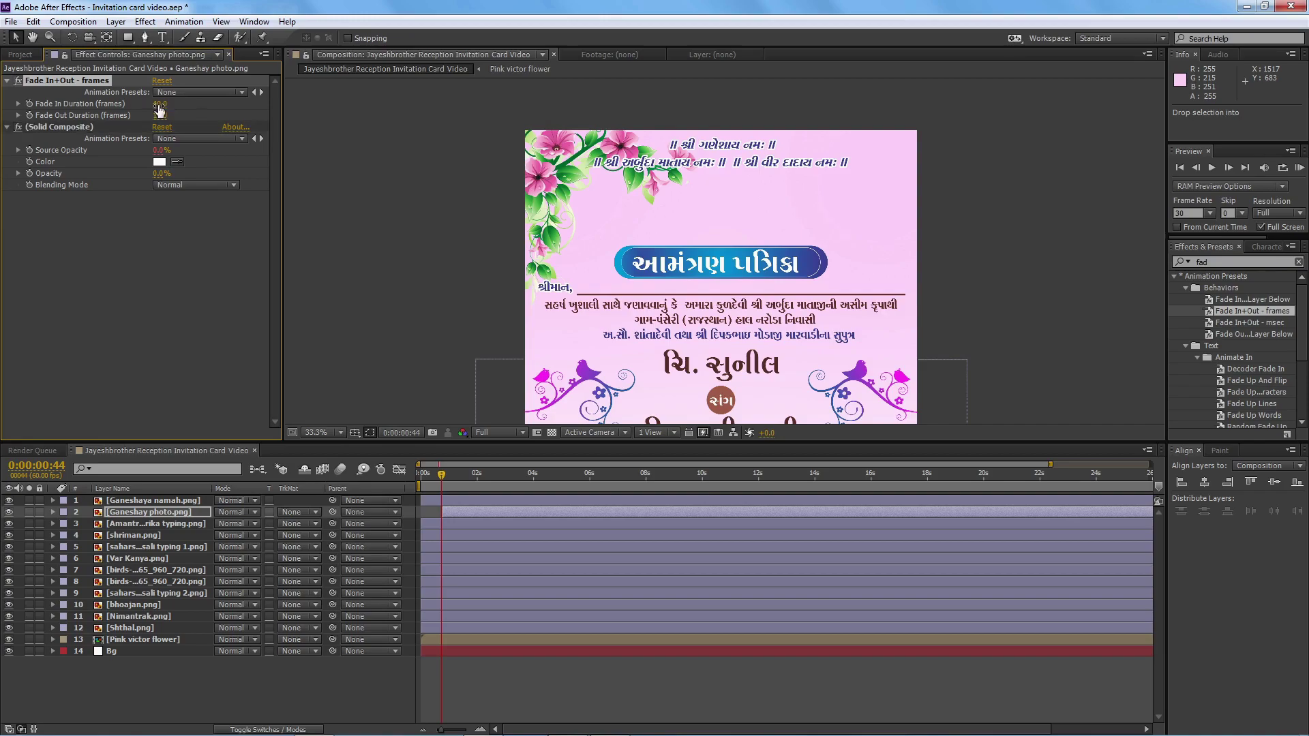
key("space")
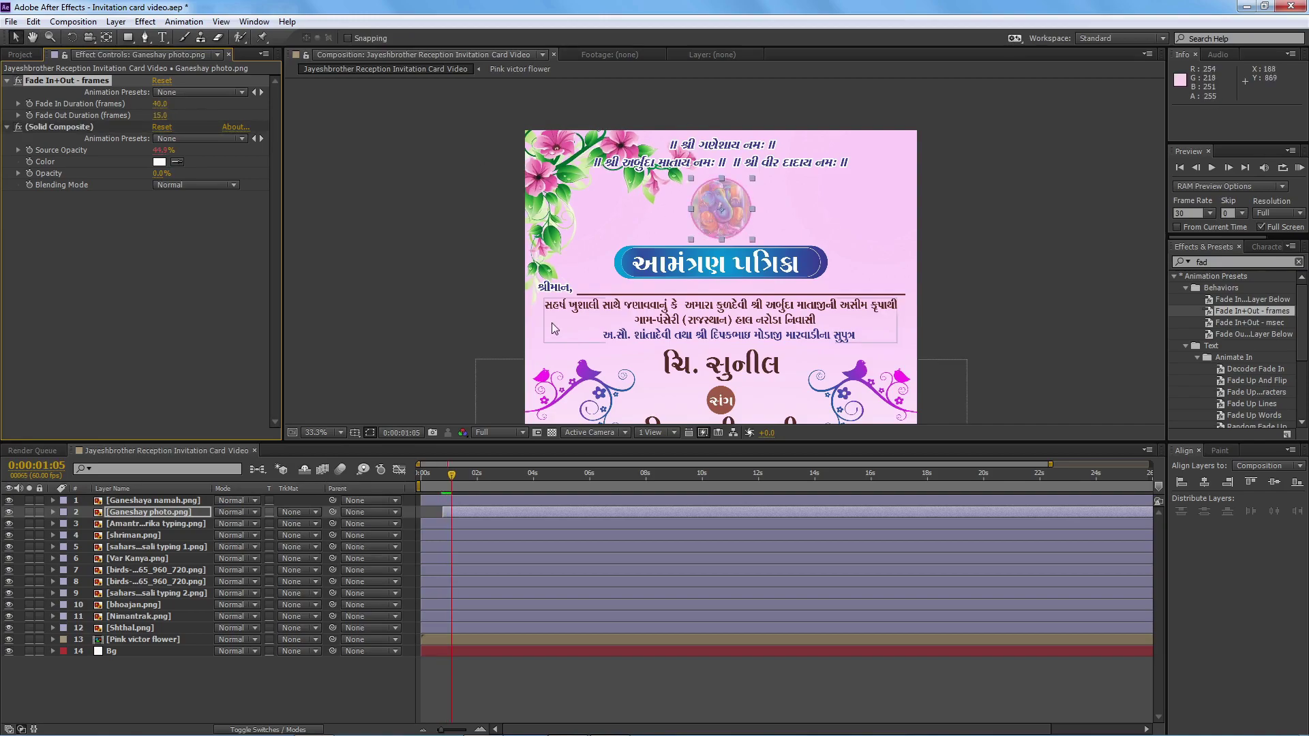
- Search 'cc l' in Effects & Presets and apply CC Light Sweep to the Ganesh photo
left_click(1175, 264)
type("c")
left_click(1178, 263)
type("c")
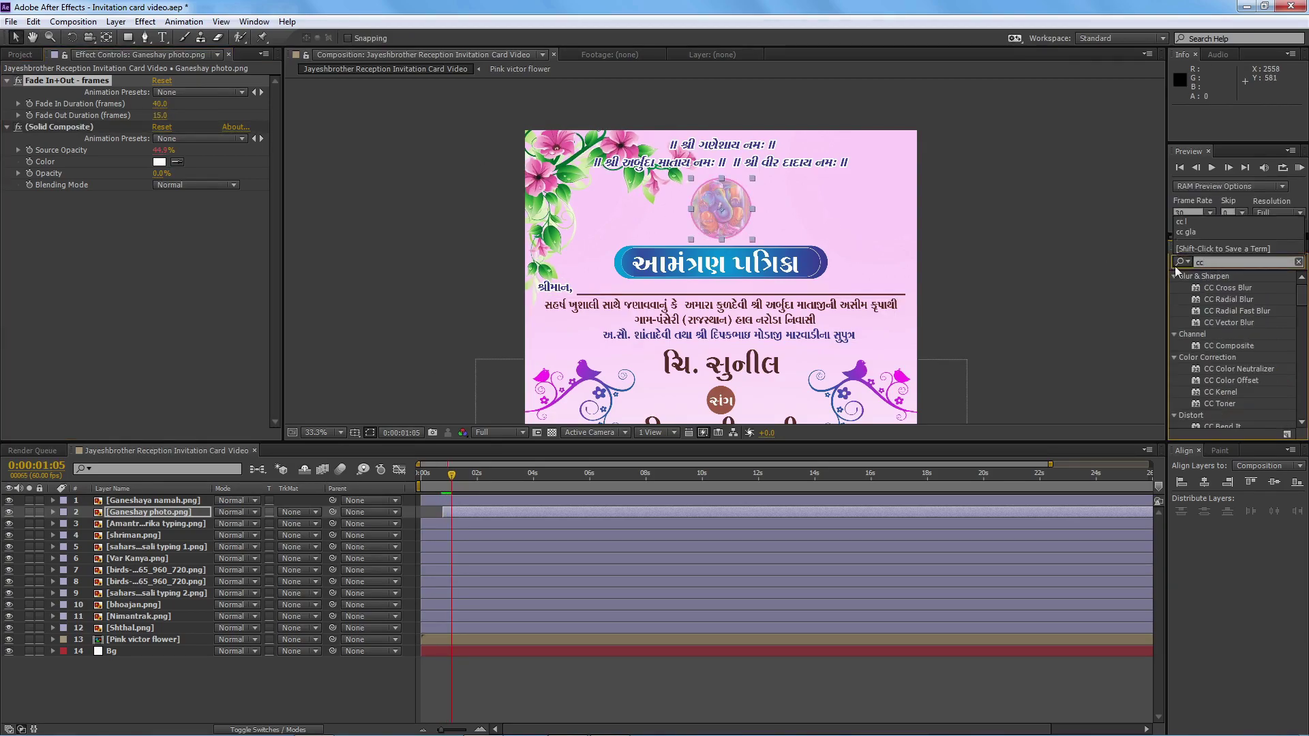
type(" l")
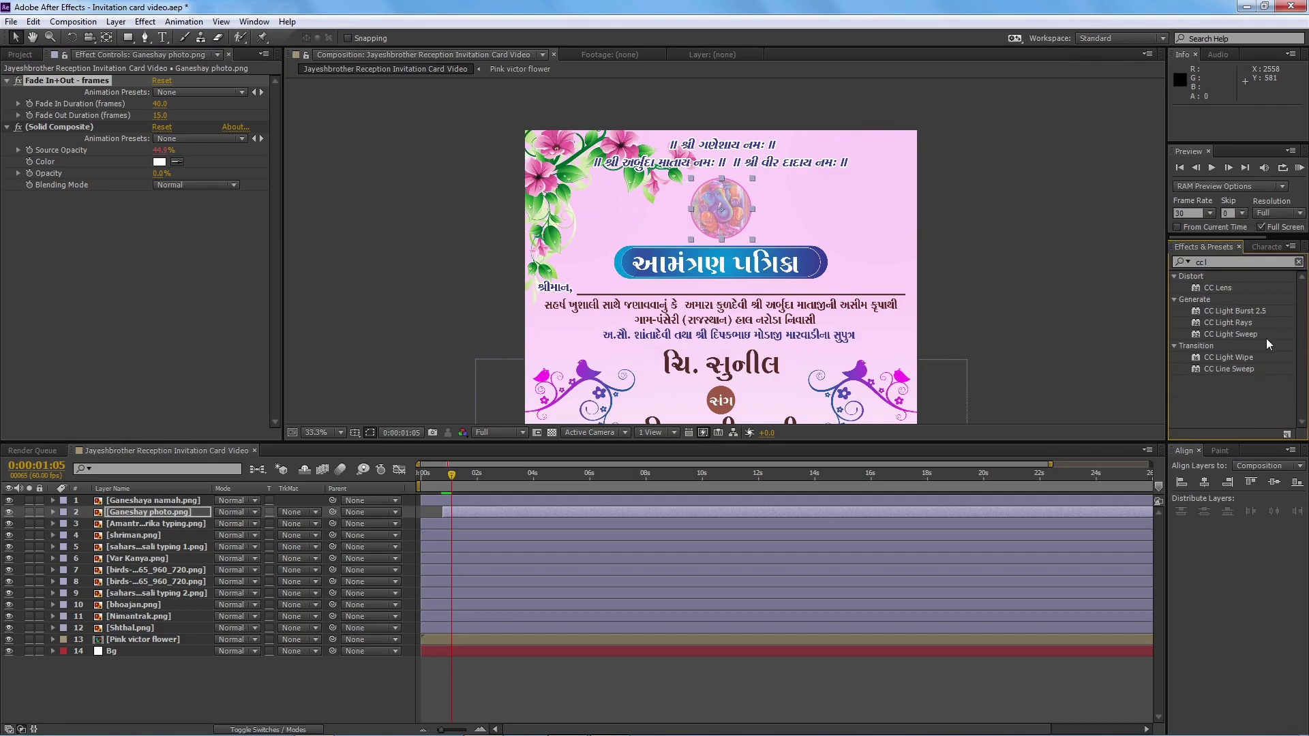
left_click_drag(1230, 334, 166, 270)
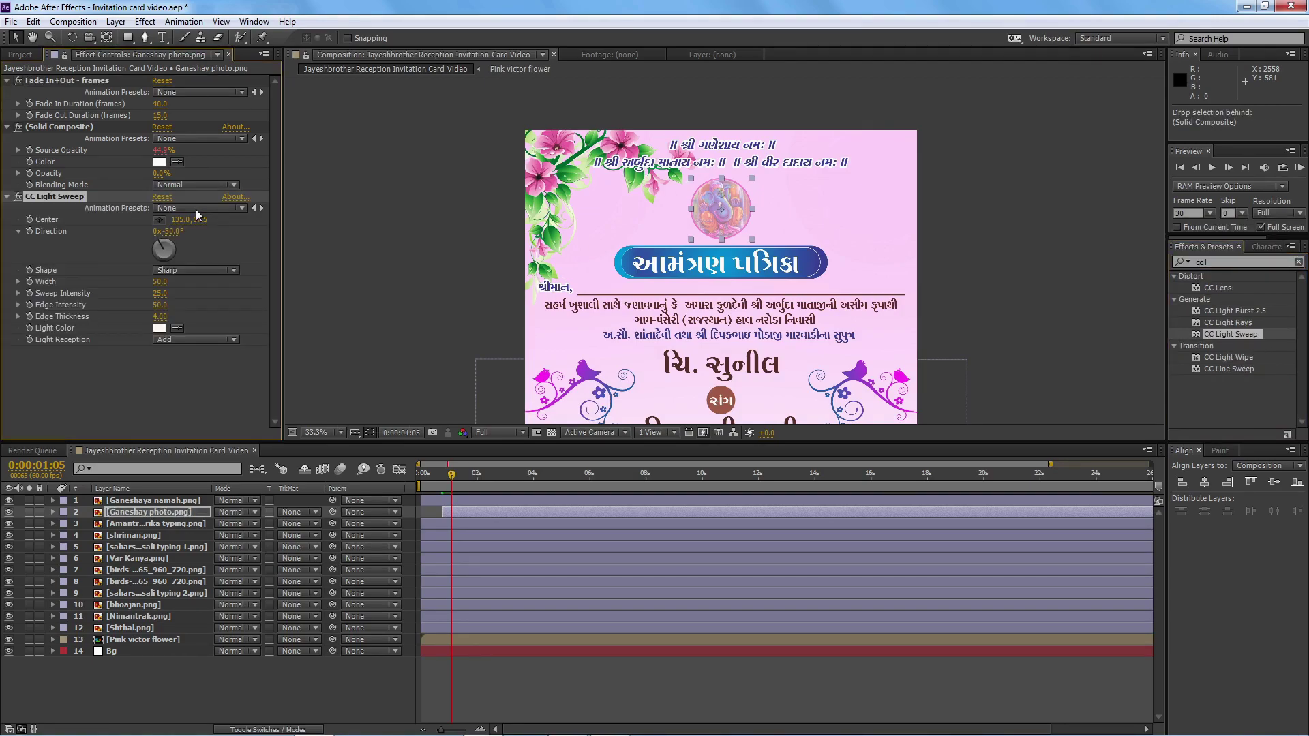
- Animate the light sweep centre from the Ganesh image's left side to its right, then preview
left_click(33, 219)
left_click_drag(668, 210, 773, 207)
left_click(445, 475)
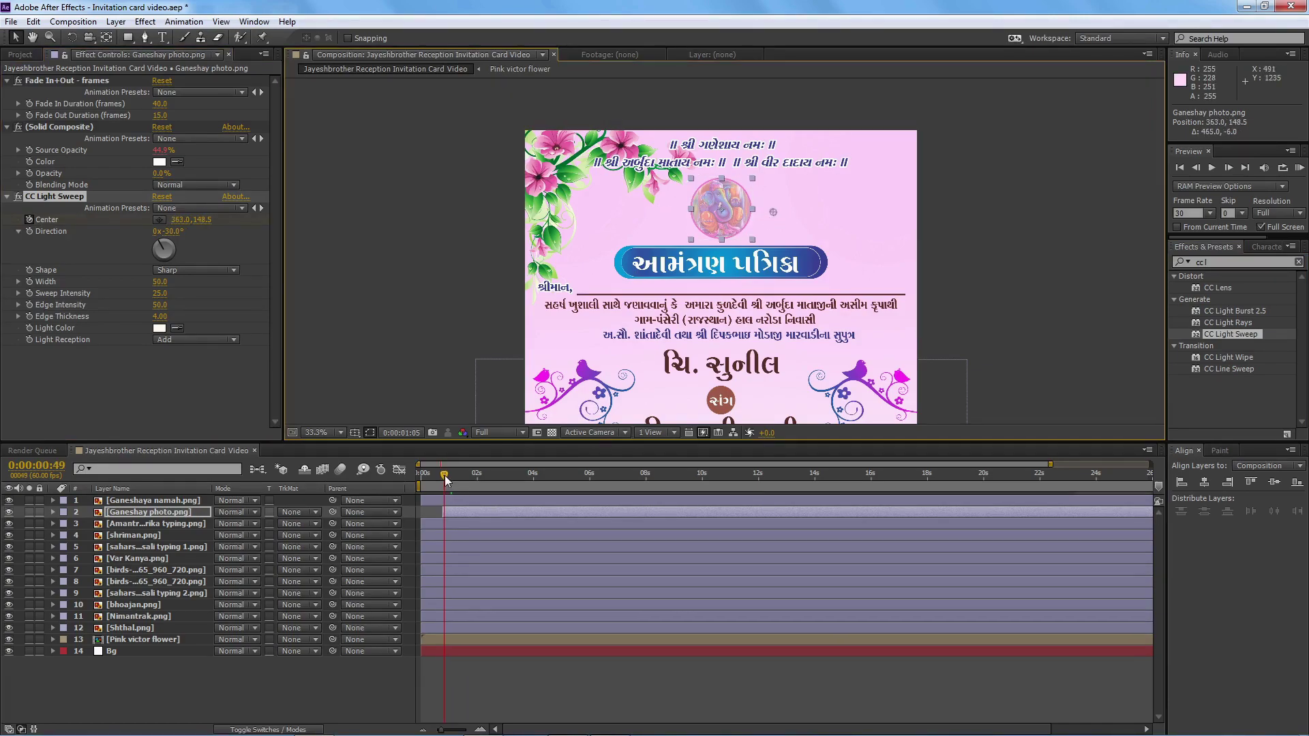
left_click_drag(444, 476, 471, 474)
left_click(452, 474)
left_click_drag(667, 213, 768, 216)
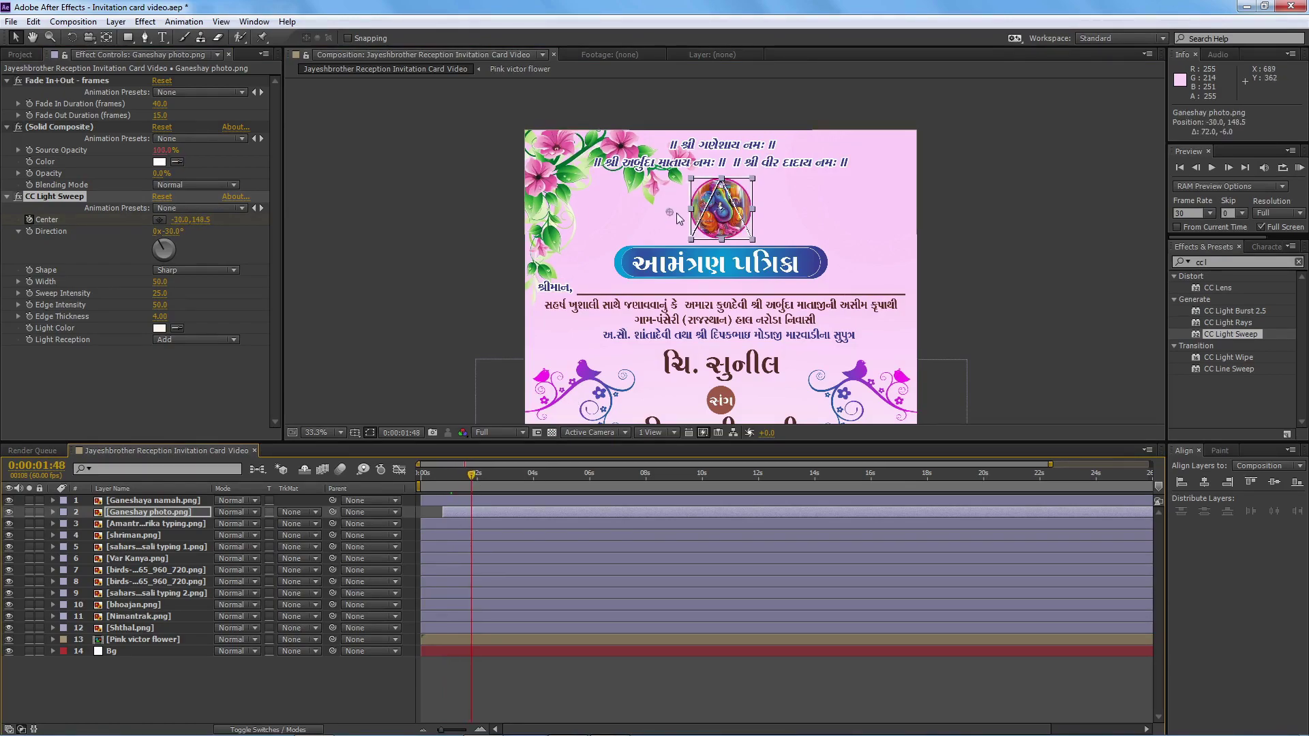
left_click_drag(470, 474, 448, 475)
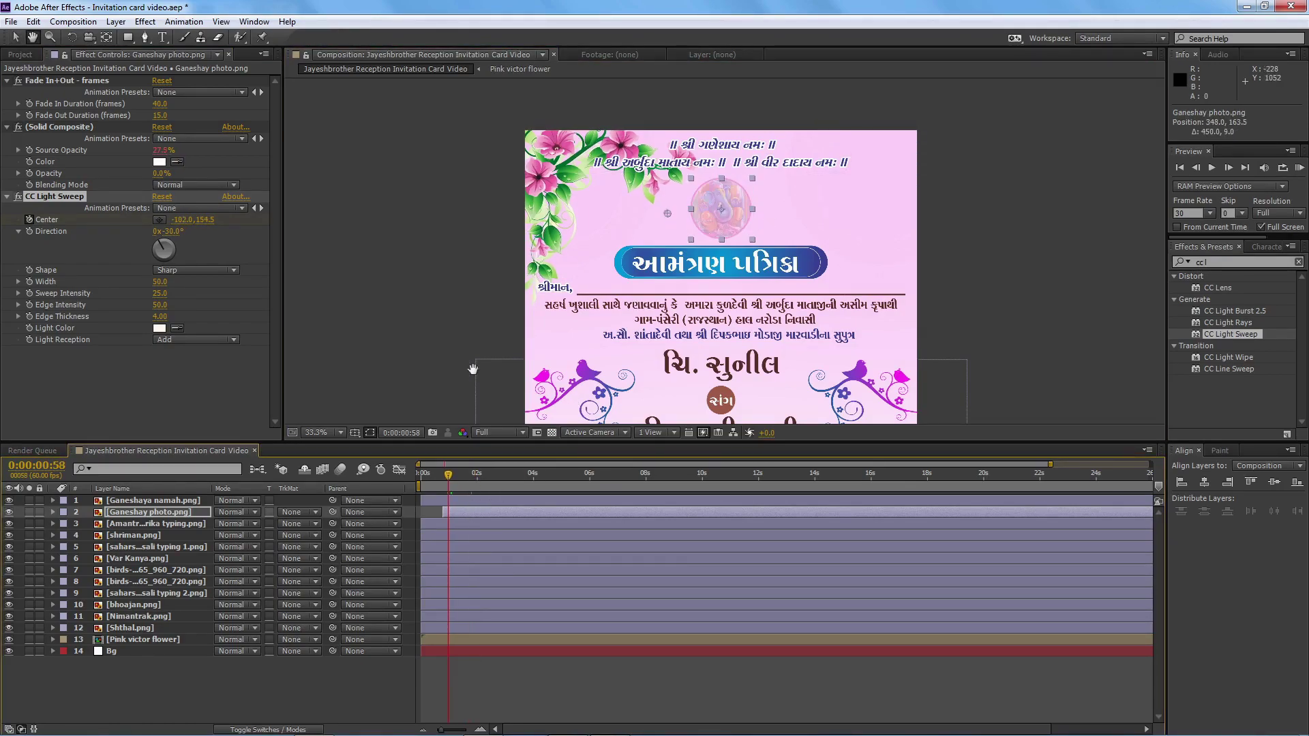
key("space")
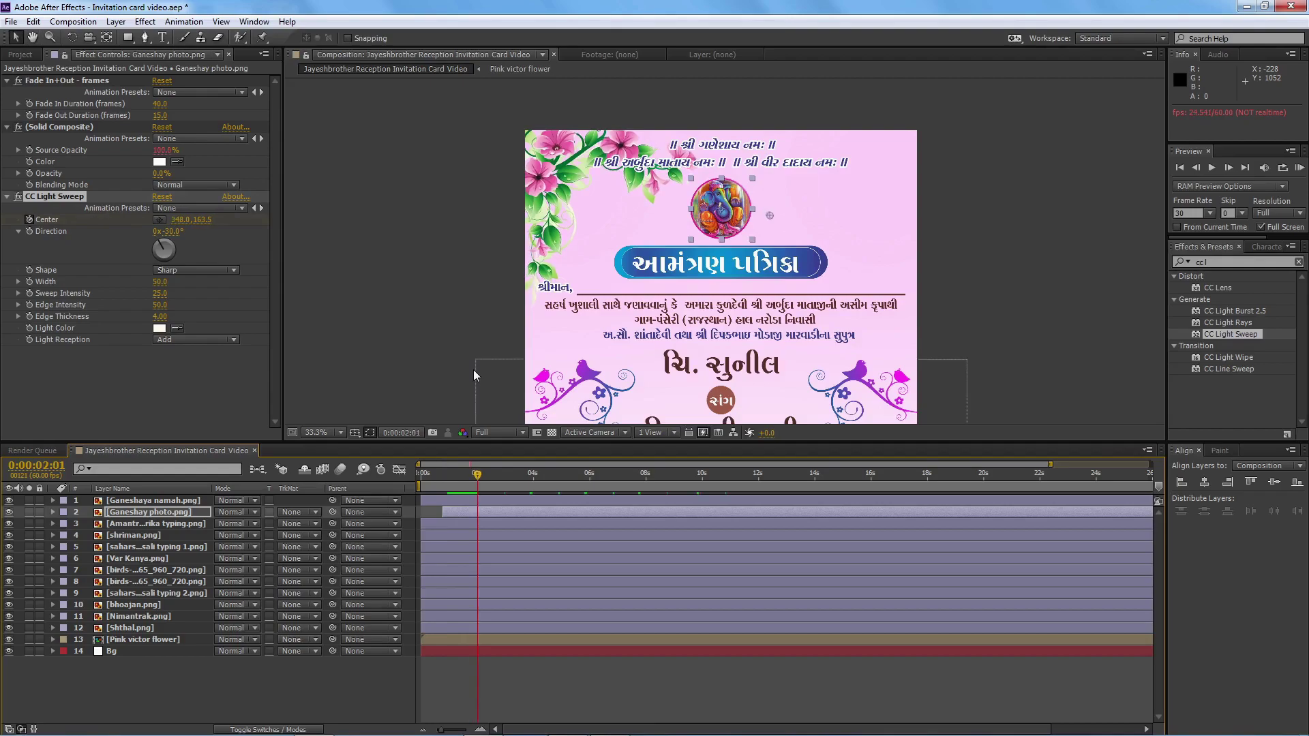
left_click(442, 481)
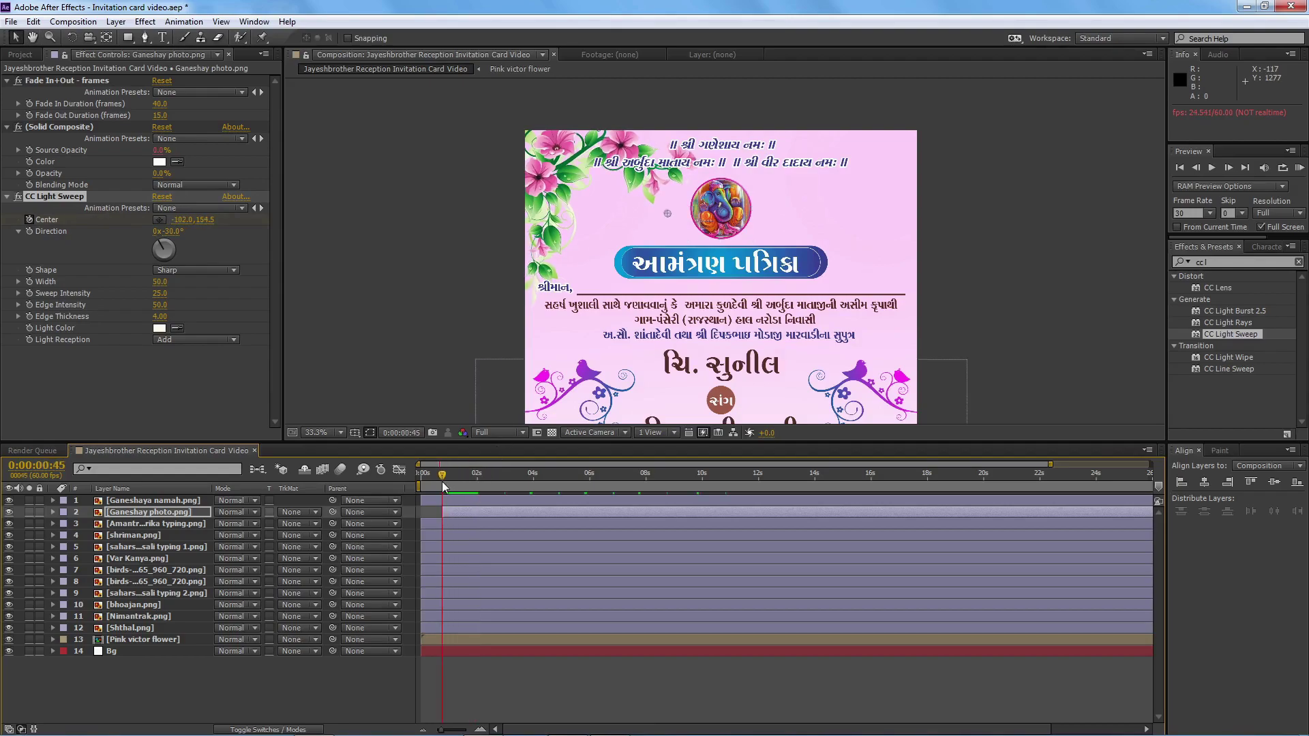
- Make the sweep shape Smooth with a 0° direction and preview it
left_click(178, 271)
left_click(184, 293)
left_click_drag(469, 475, 437, 482)
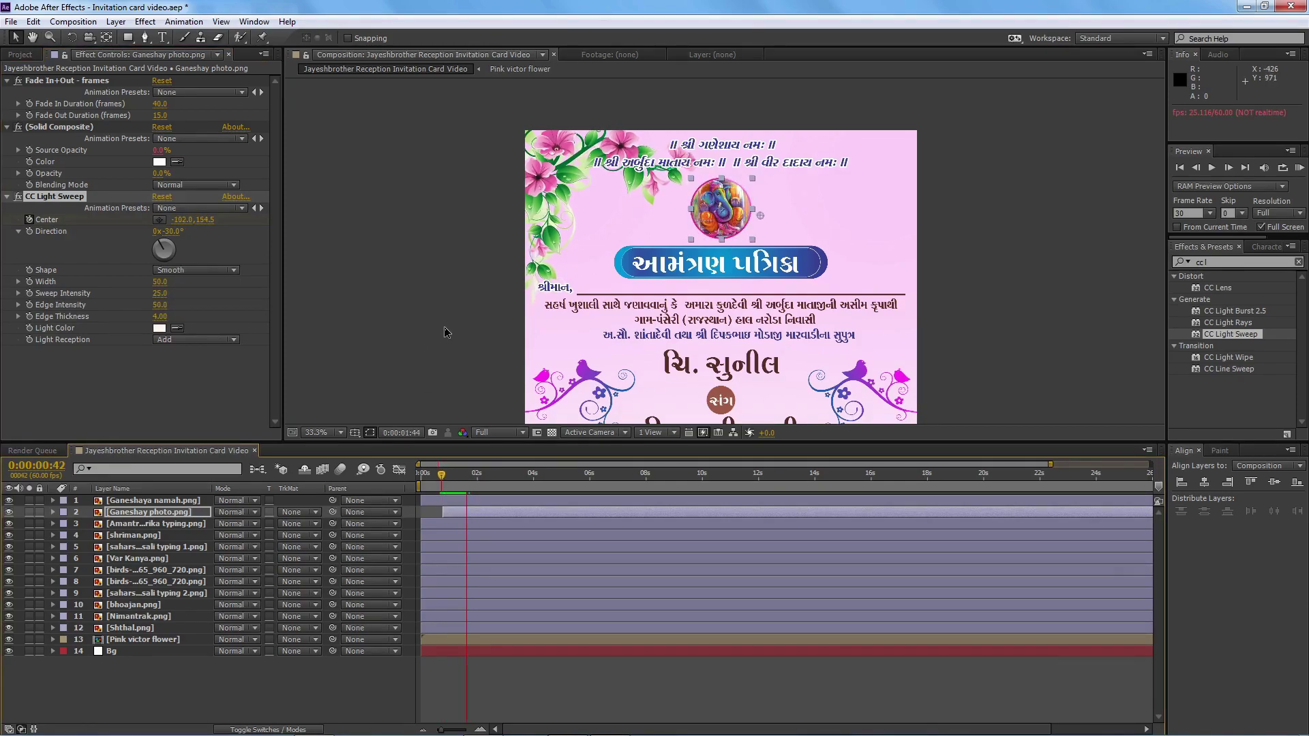
left_click(168, 232)
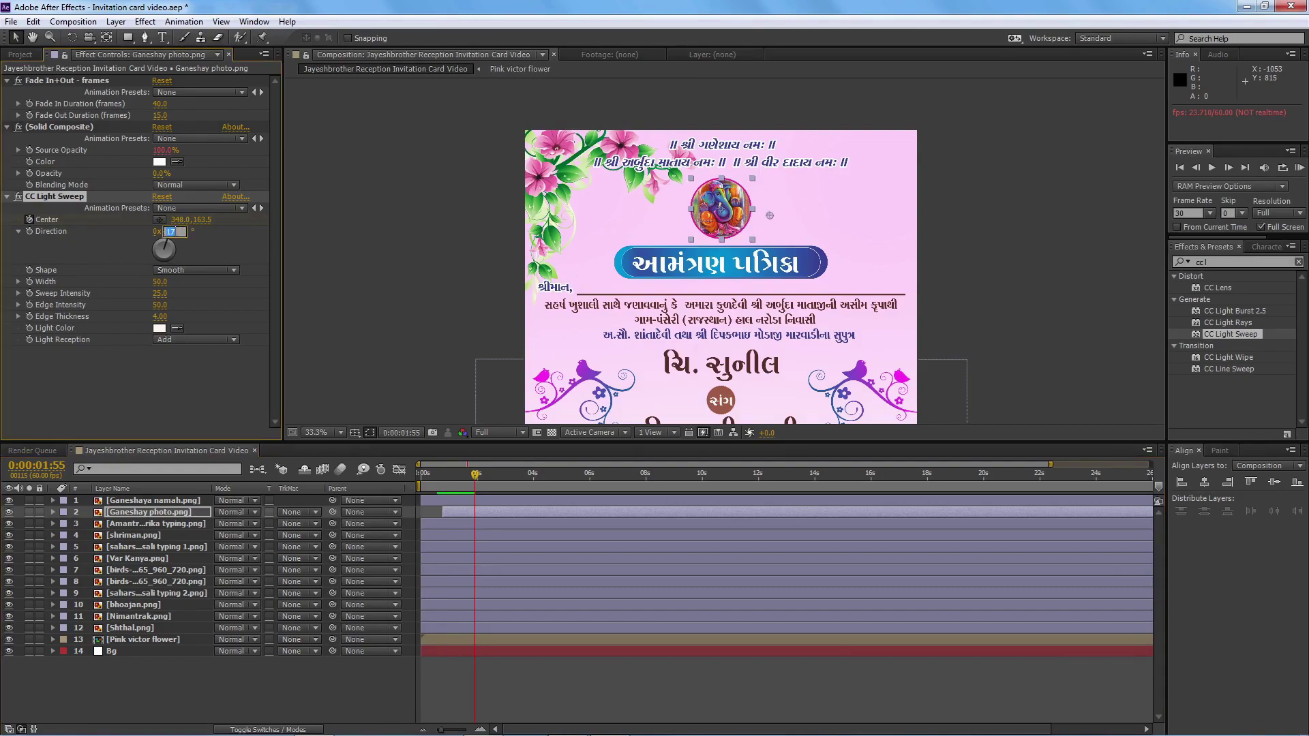
type("0")
key("Return")
left_click(441, 482)
key("space")
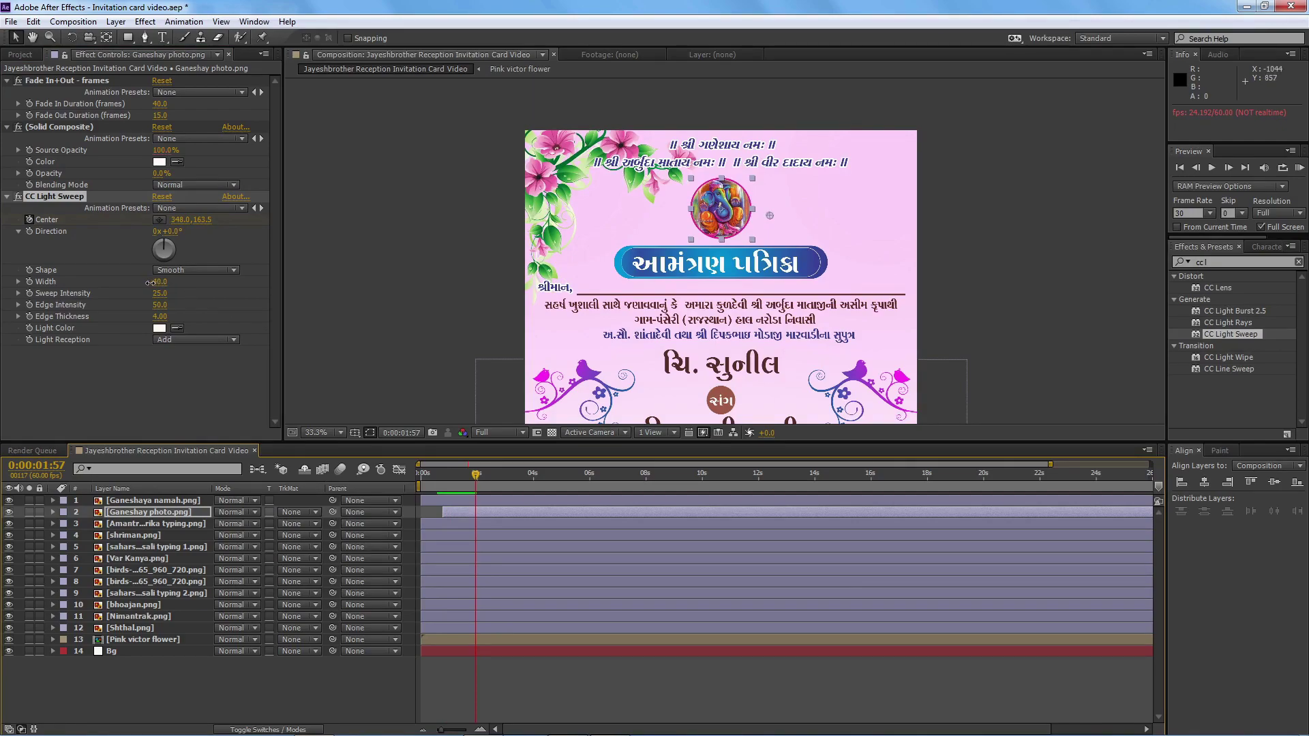
- Set the light sweep width to 35 and replay the Ganesh photo animation
left_click(444, 473)
key("space")
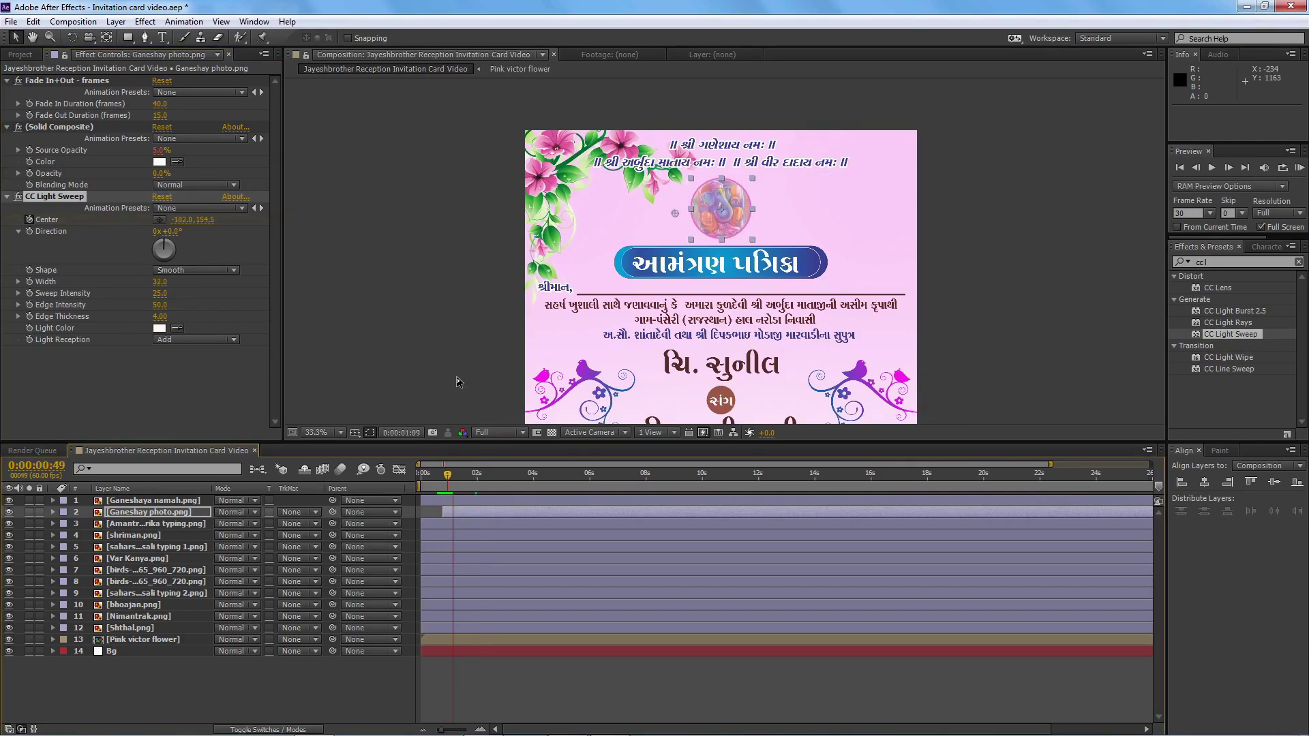
left_click(159, 282)
type("3")
left_click_drag(475, 480, 446, 479)
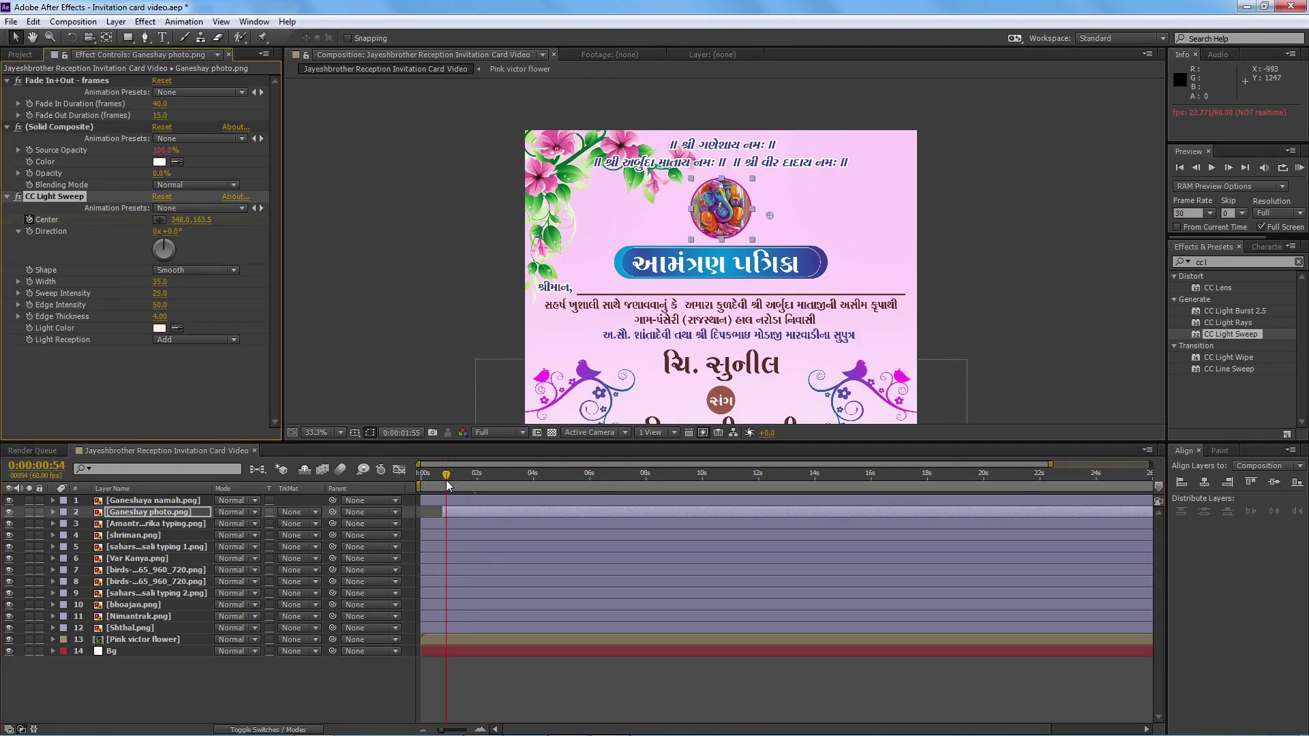
key("space")
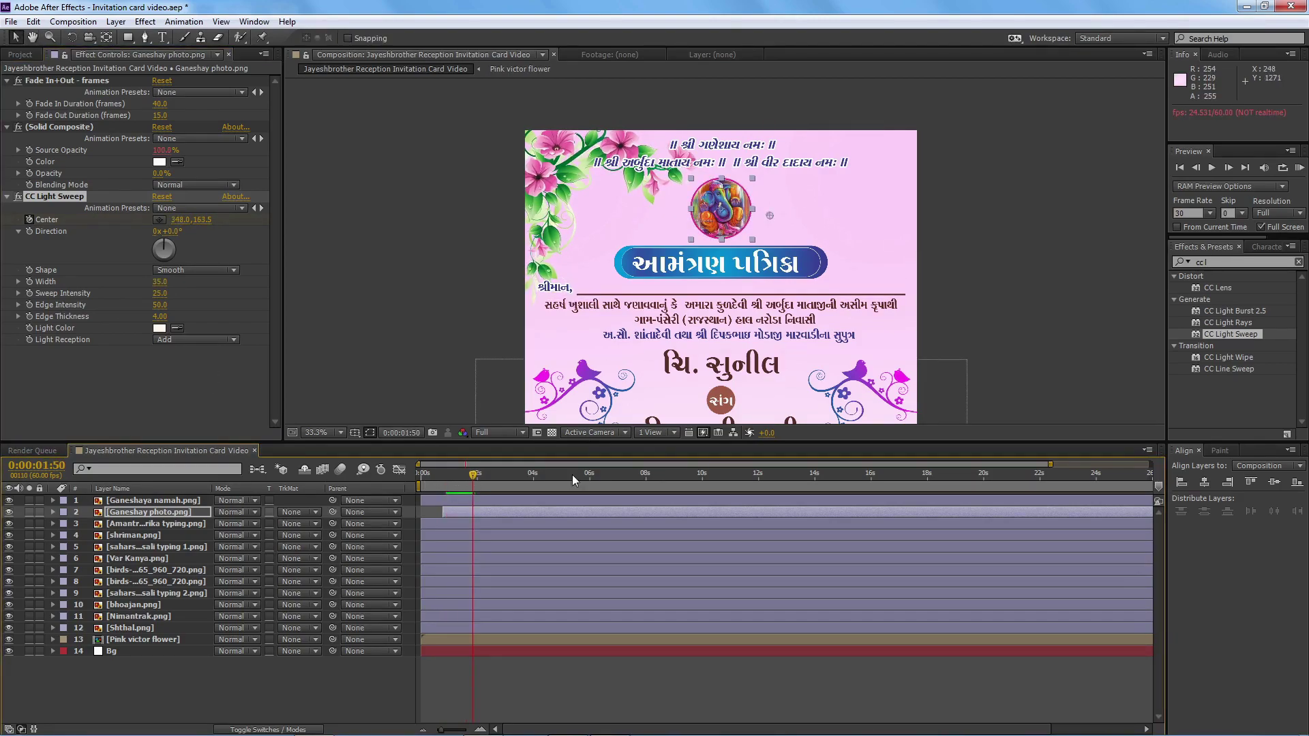
- Shift the Amantran patrika typing layer to start at about 0:00:01:53 and preview from the start
left_click(513, 523)
left_click_drag(488, 533, 547, 524)
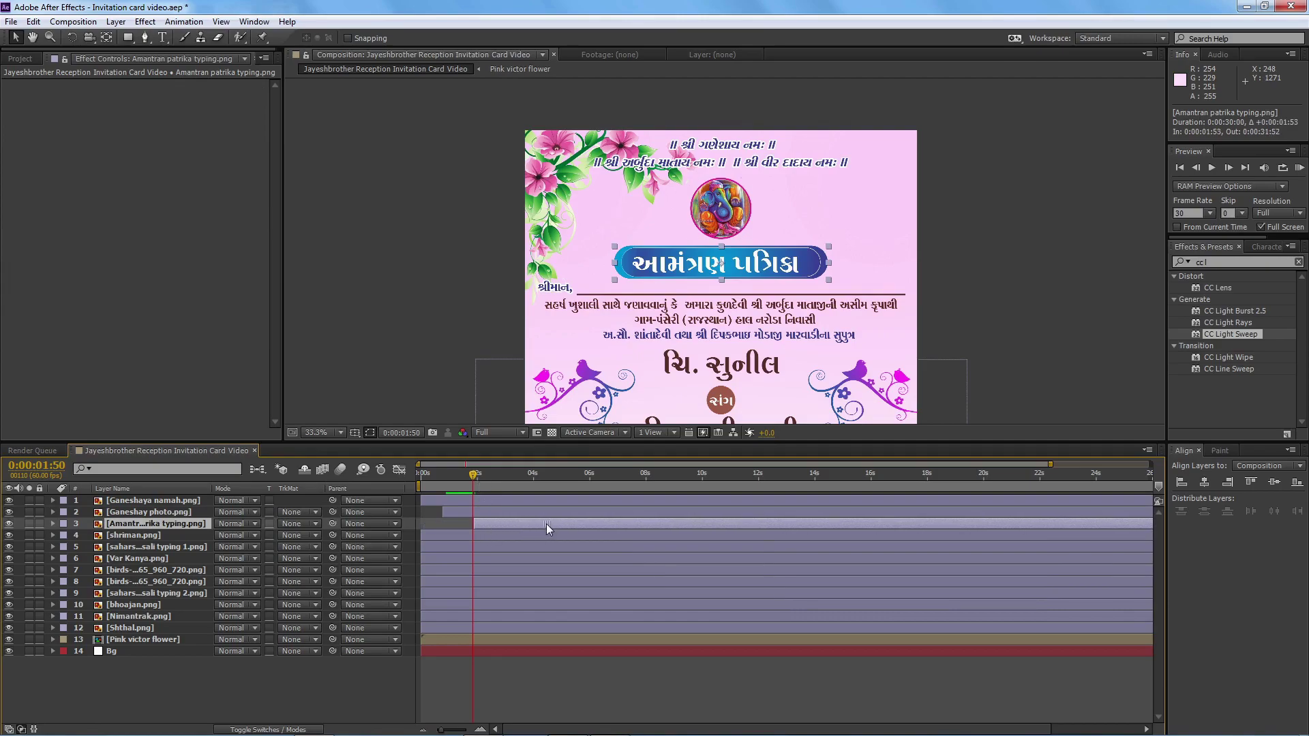
key("Home")
key("space")
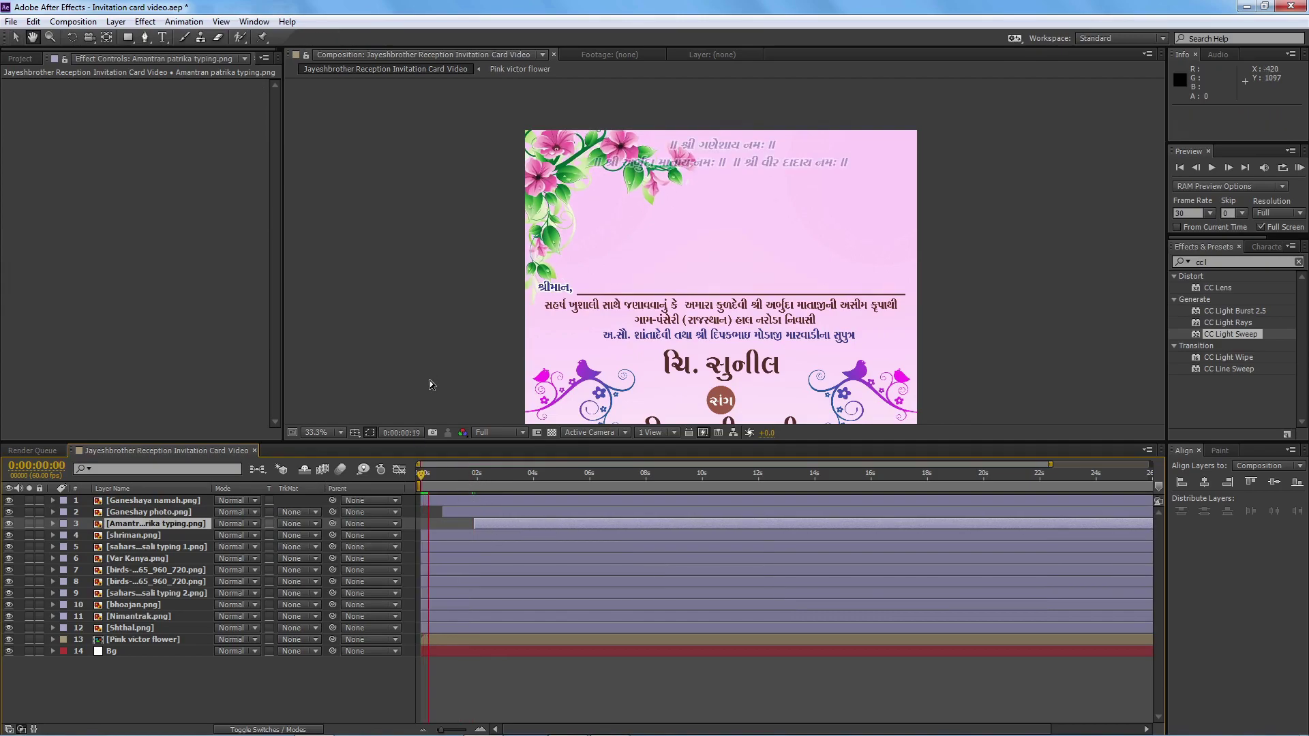
left_click(455, 510)
- Apply CC Light Sweep to the Amantran patrika title layer
mouse_move(447, 477)
left_mouse_down()
mouse_move(407, 478)
mouse_move(449, 499)
left_mouse_up()
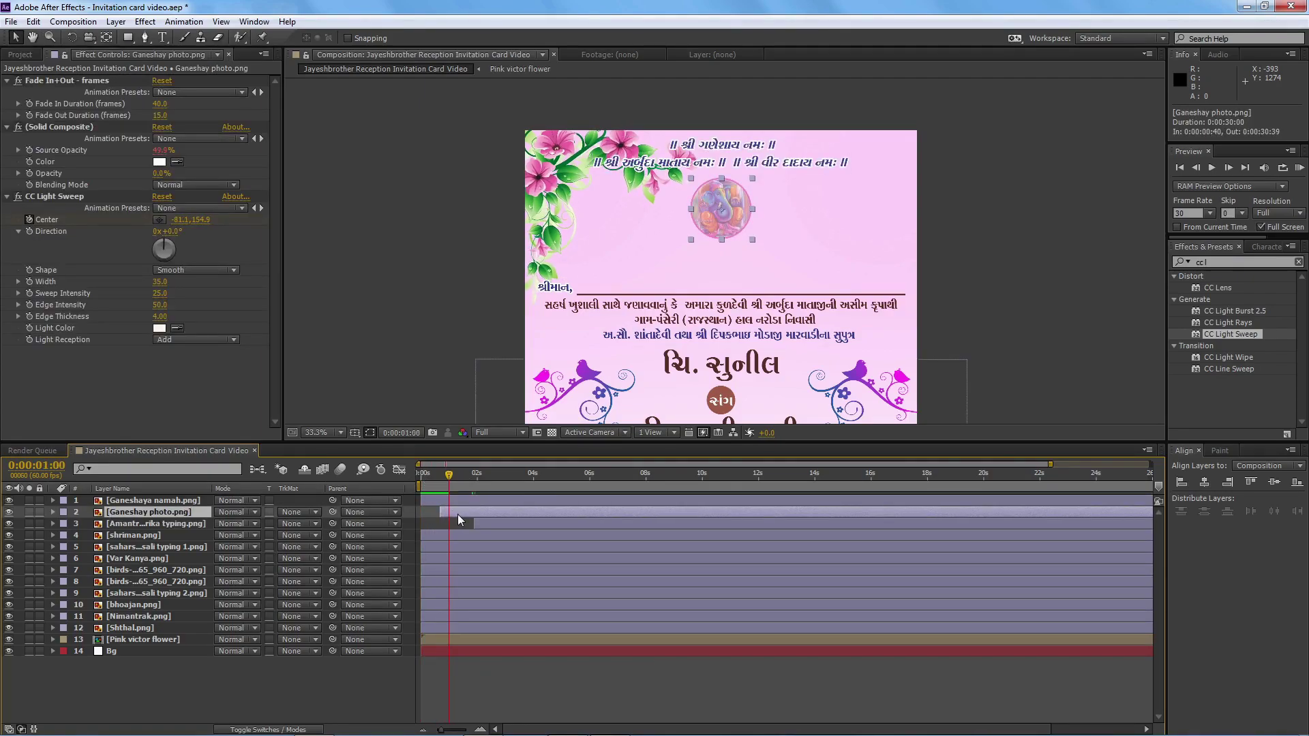
key("space")
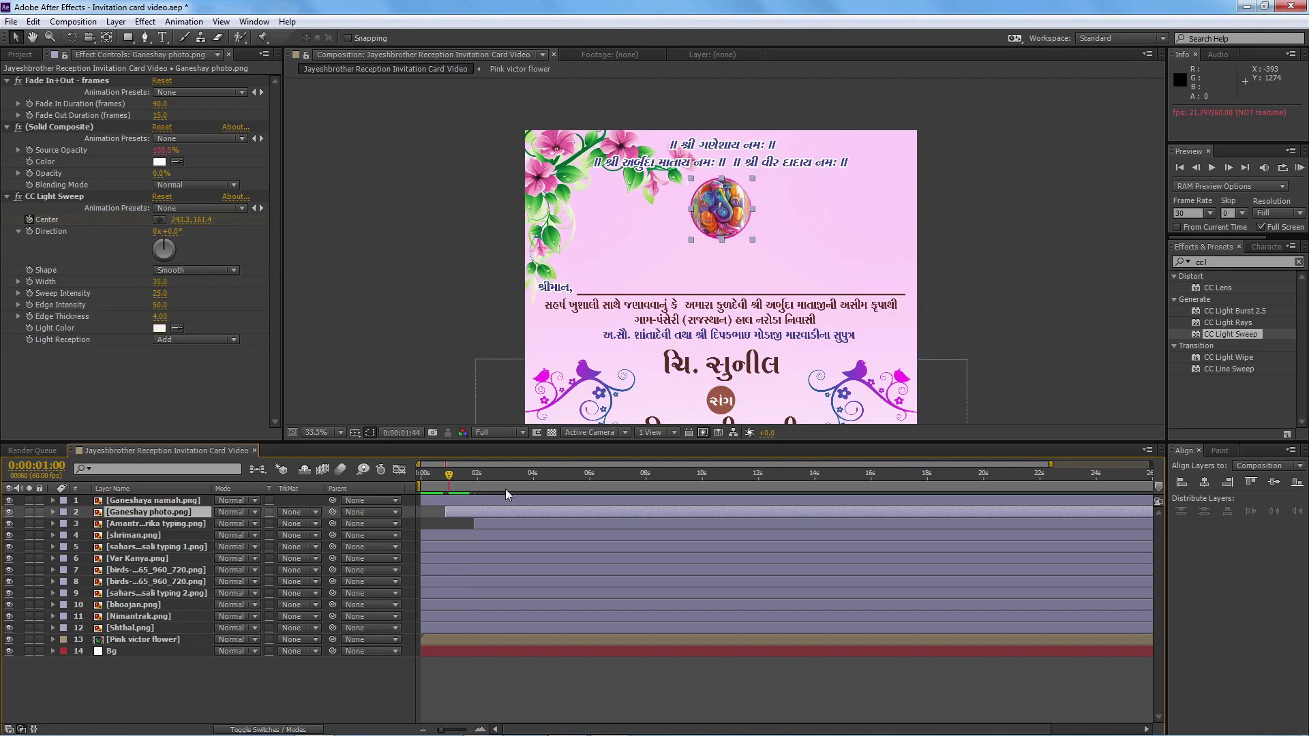
left_click(492, 522)
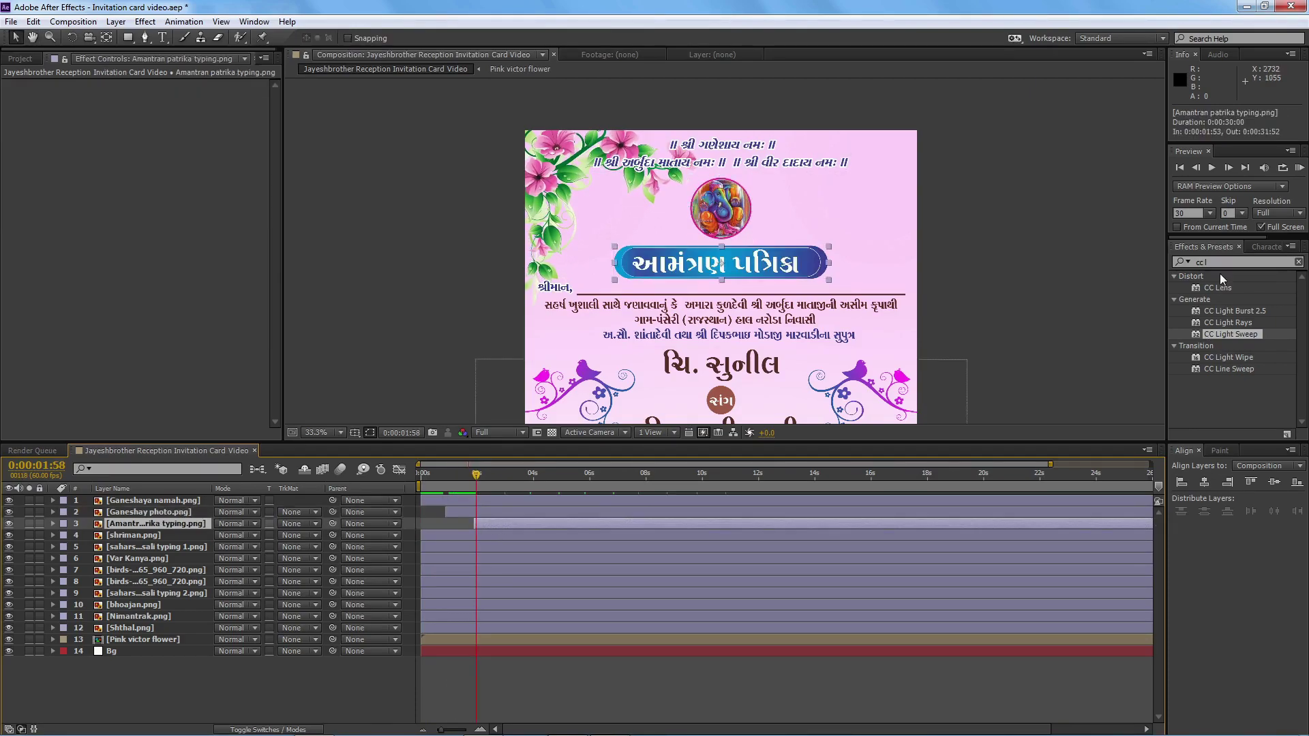
left_click_drag(1231, 334, 968, 285)
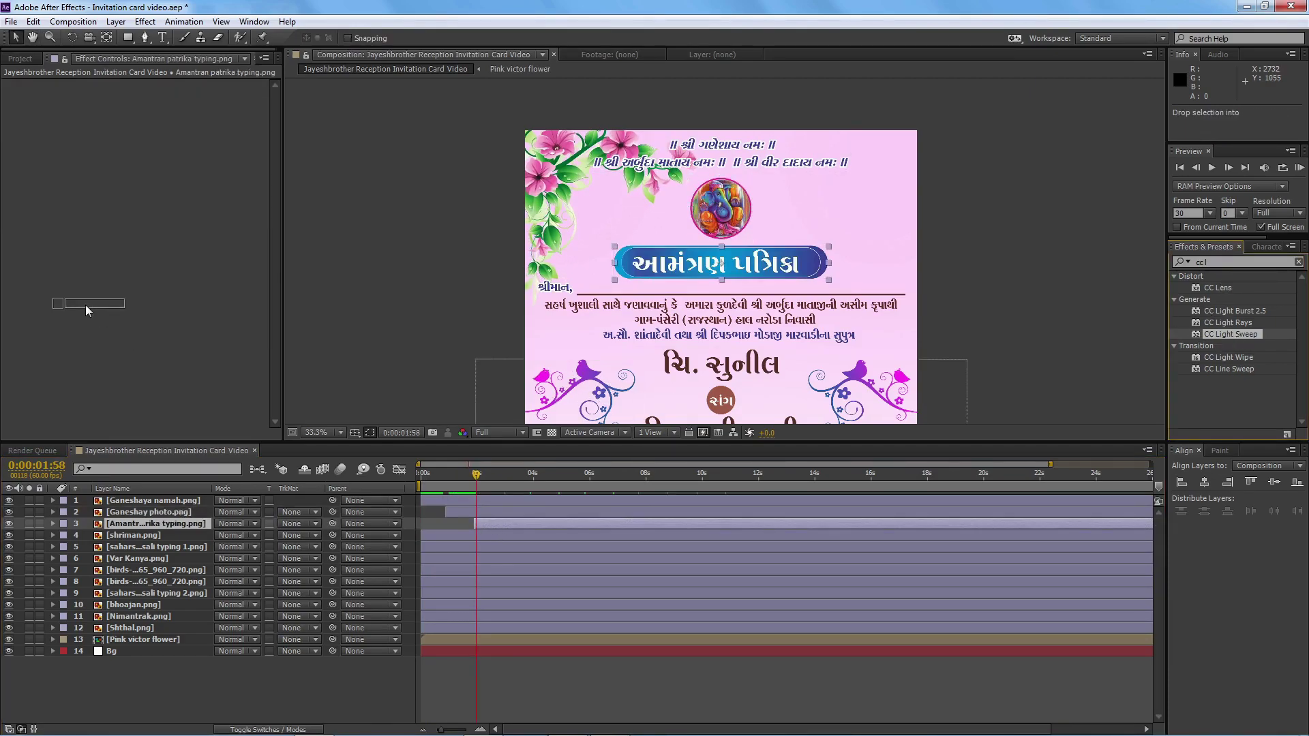
- Add the Fade In+Out - frames preset to the title with a 40-frame fade-in
triple_click(1217, 261)
type("fad")
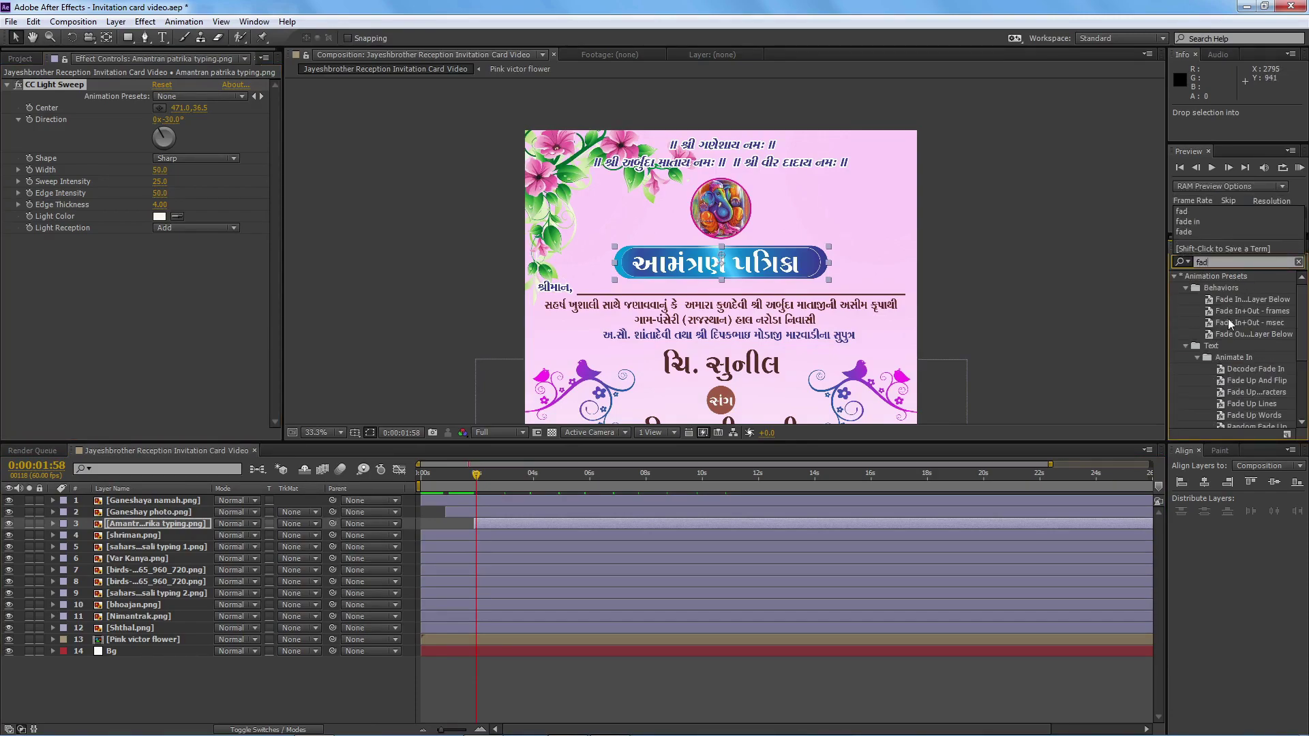
left_click_drag(1228, 312, 138, 237)
left_click(160, 265)
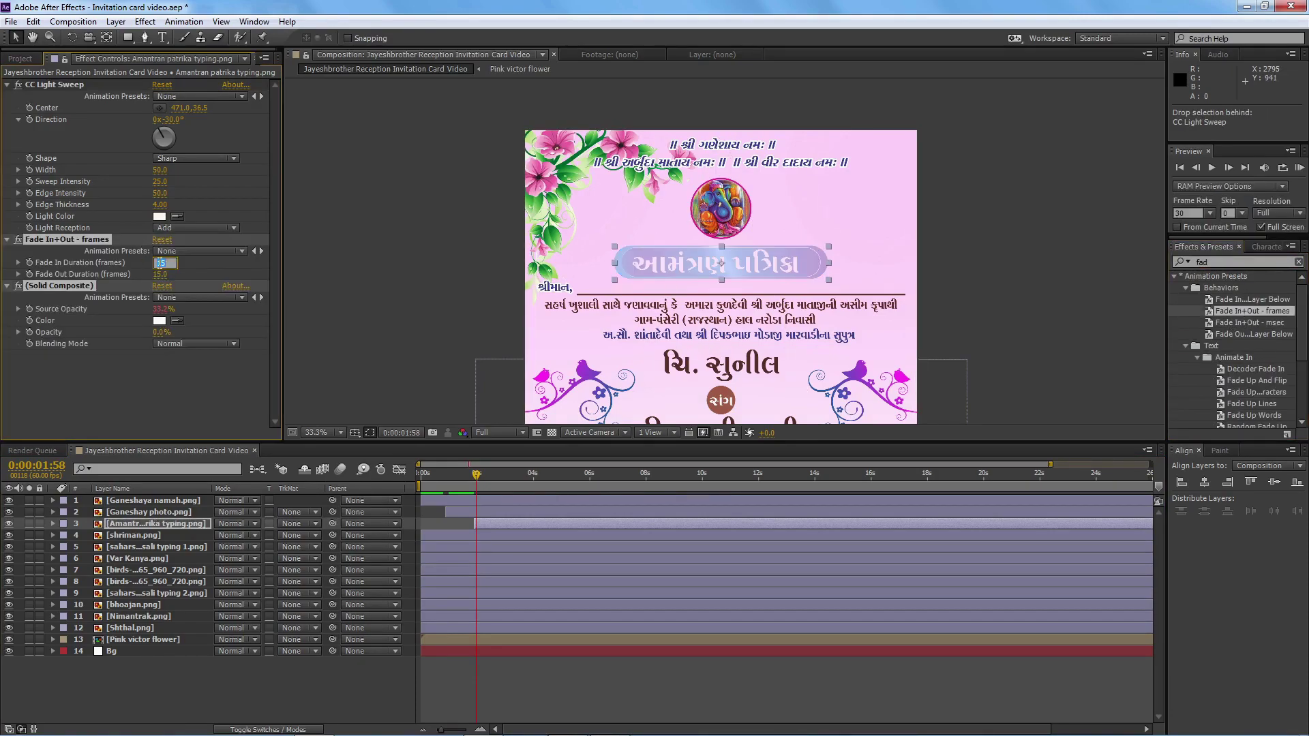
type("40")
key("Return")
- Preview the title's fade-in twice, stopping at 2:27
left_click_drag(477, 474, 456, 471)
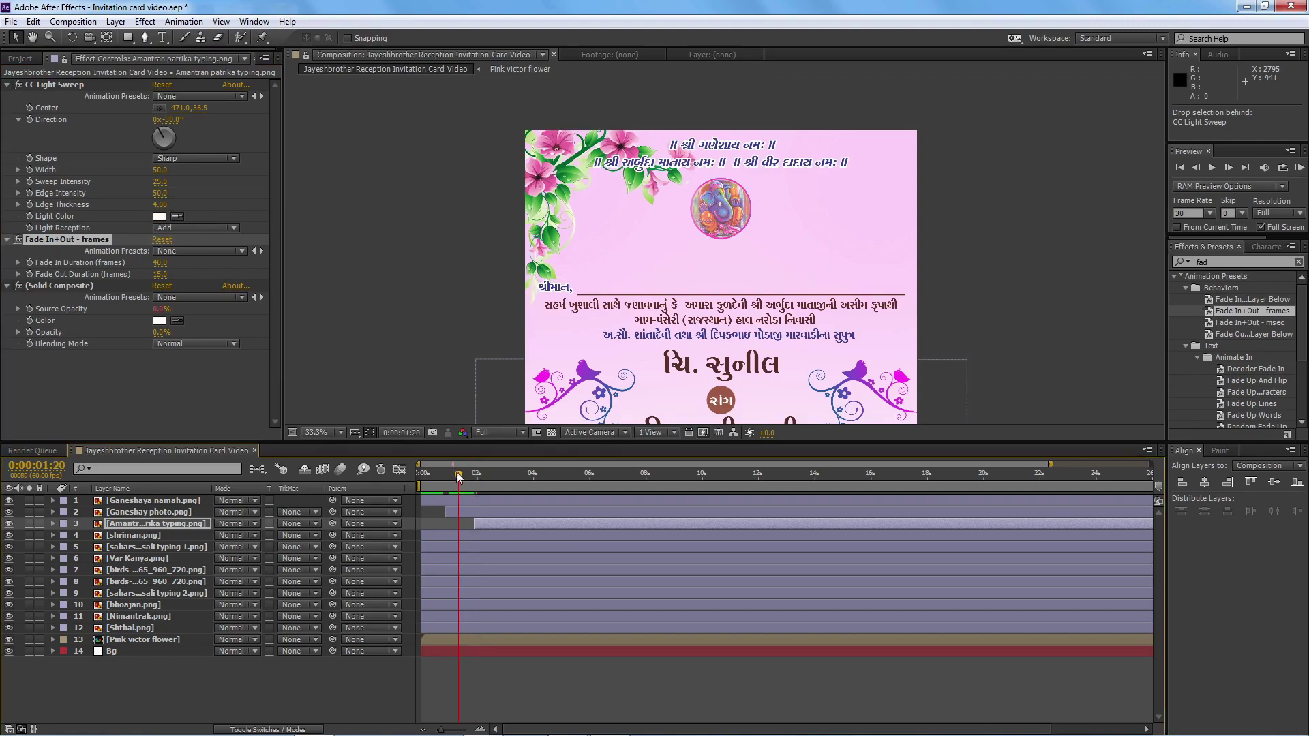
key("space")
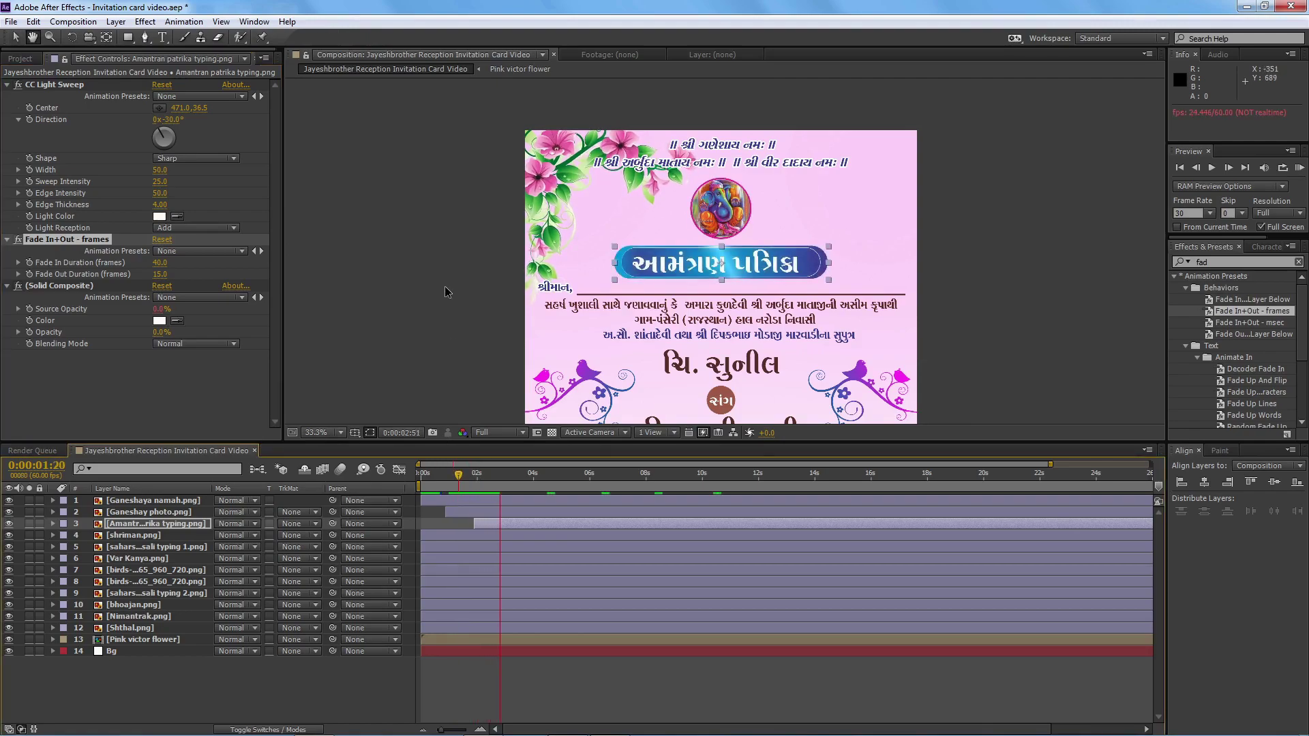
left_click(514, 484)
left_click_drag(514, 484, 472, 478)
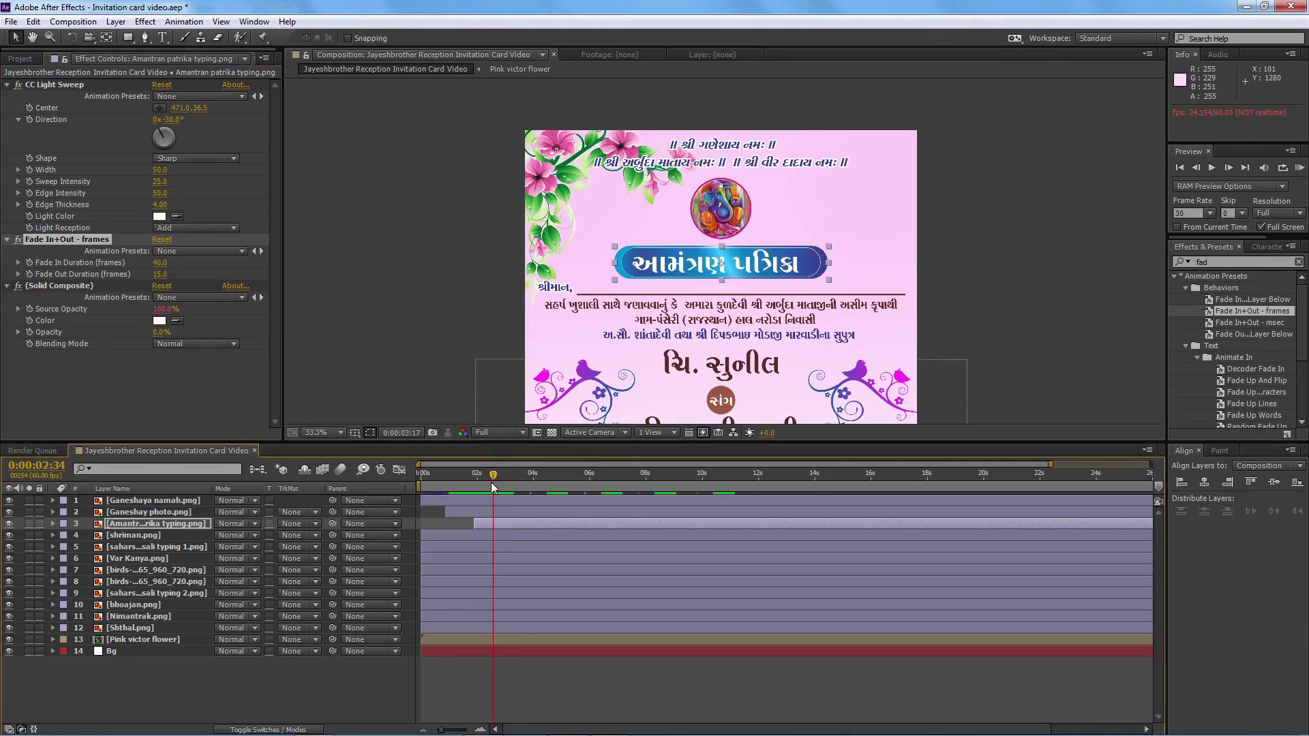
key("space")
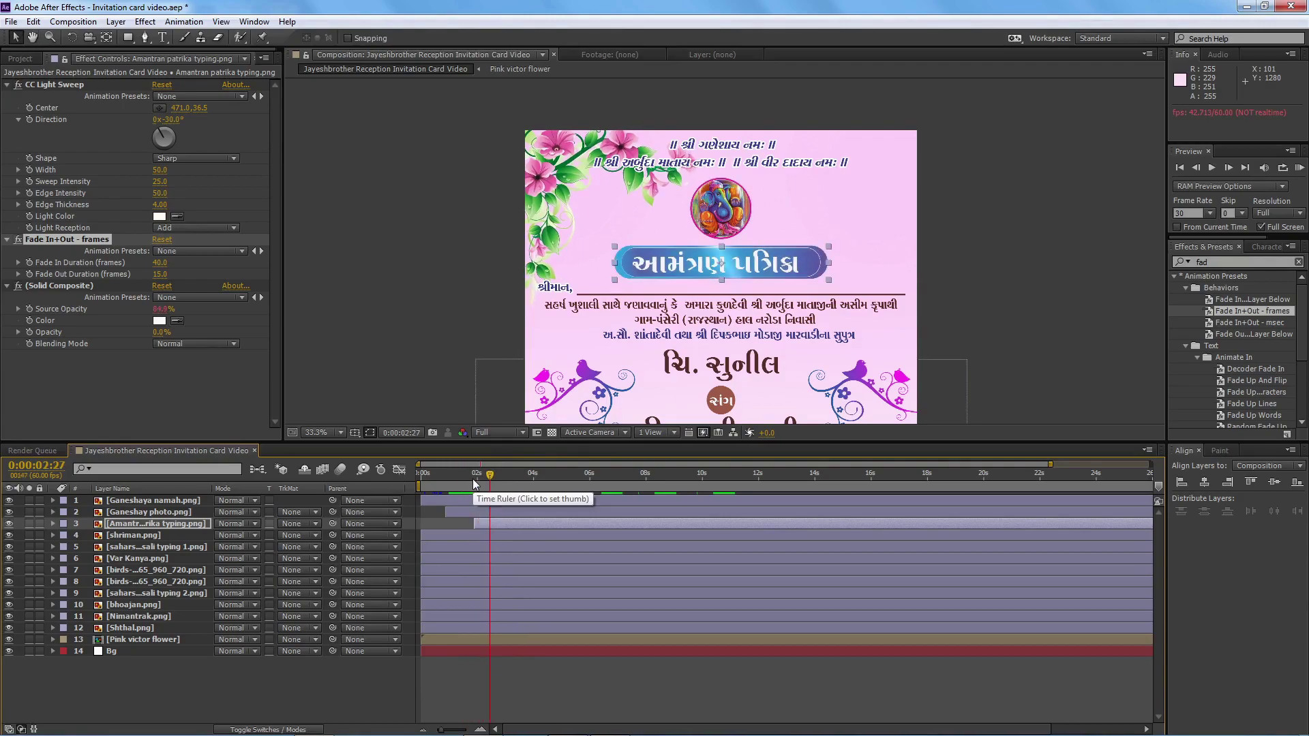
left_click(223, 277)
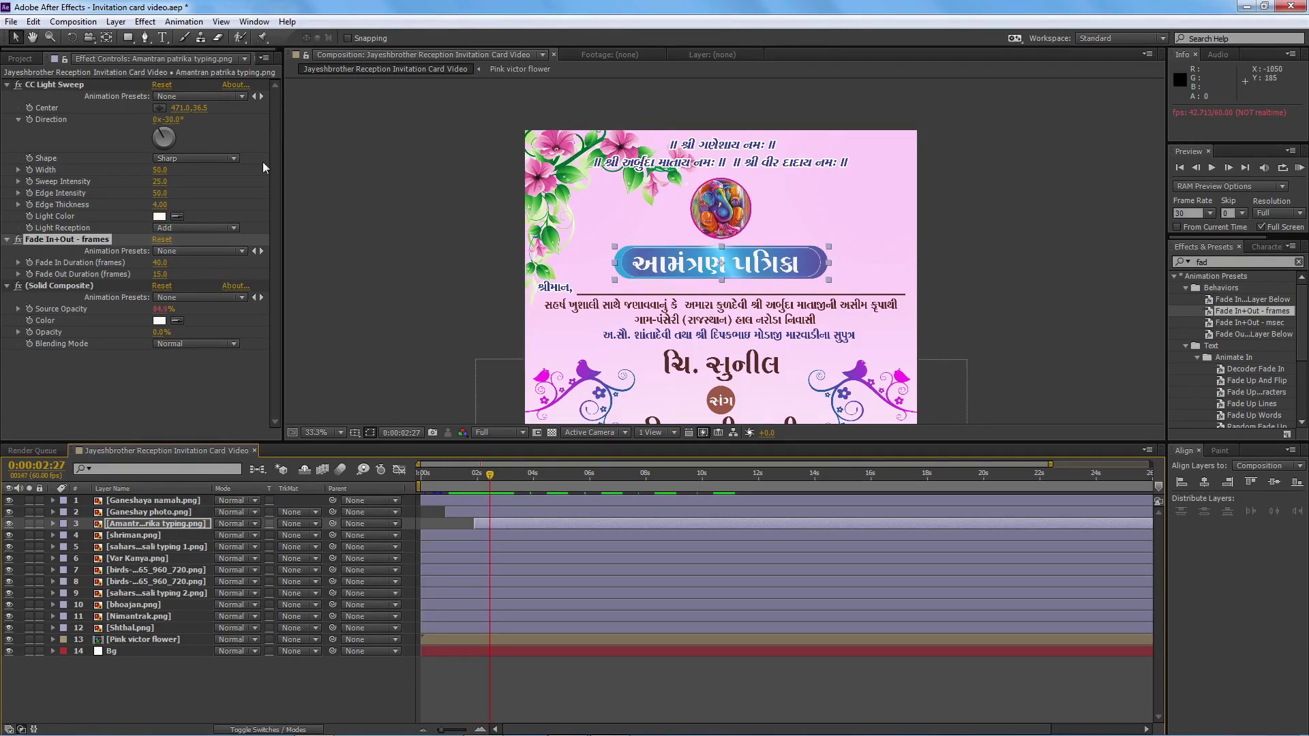
left_click(223, 158)
- Give the title's sweep Smooth shape, width 35, and a start centre left of the title
left_click(212, 188)
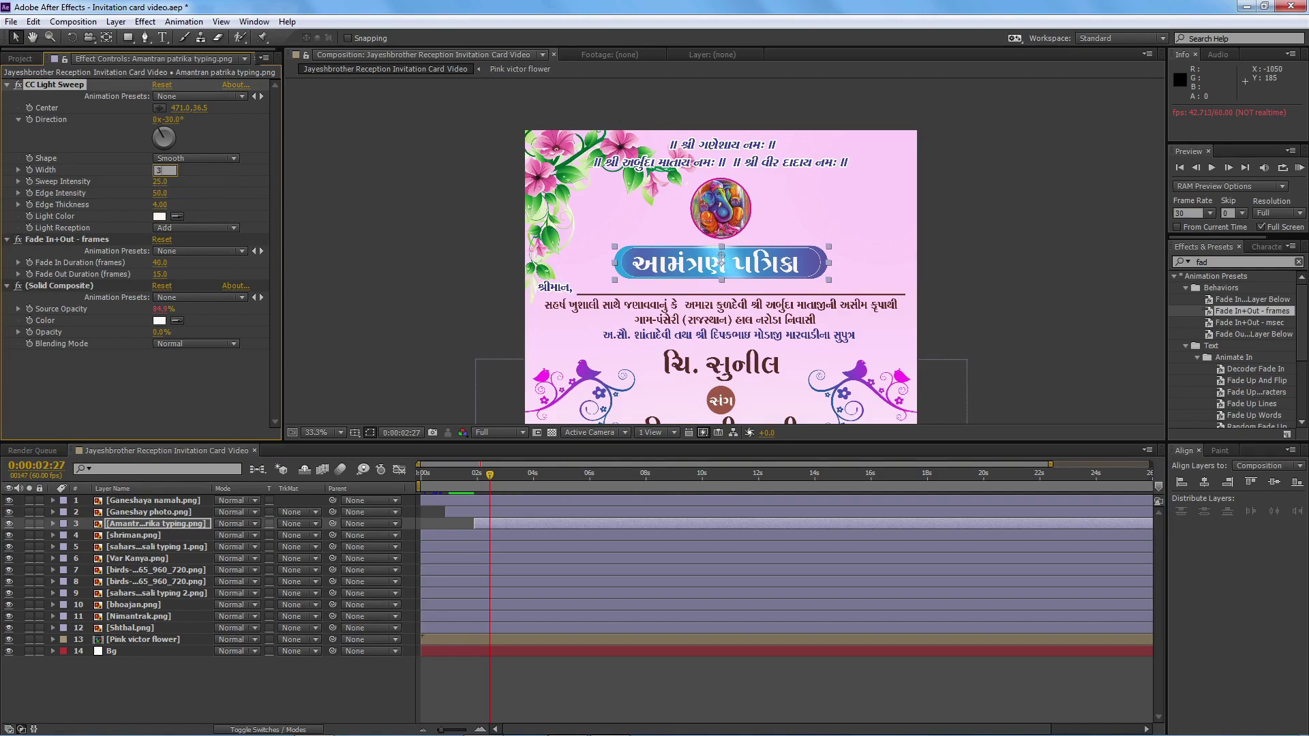
left_click_drag(159, 170, 158, 175)
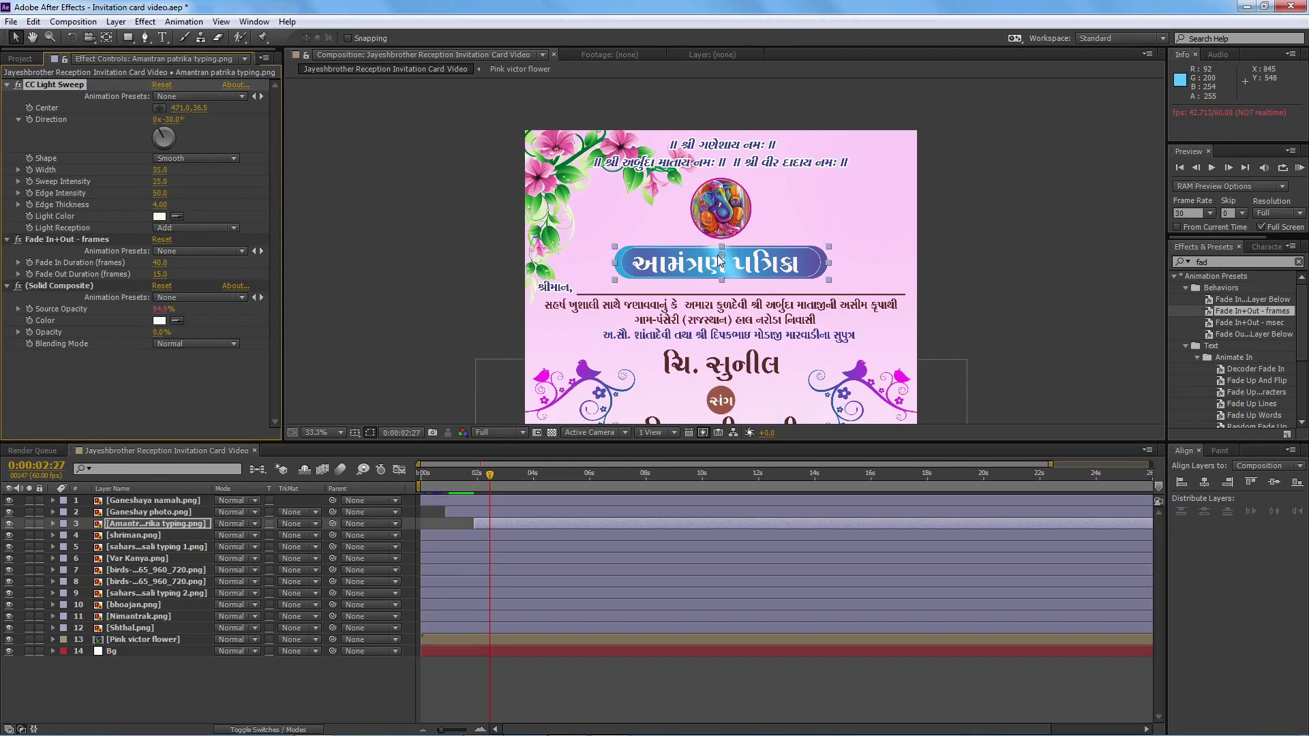
left_click_drag(722, 257, 592, 273)
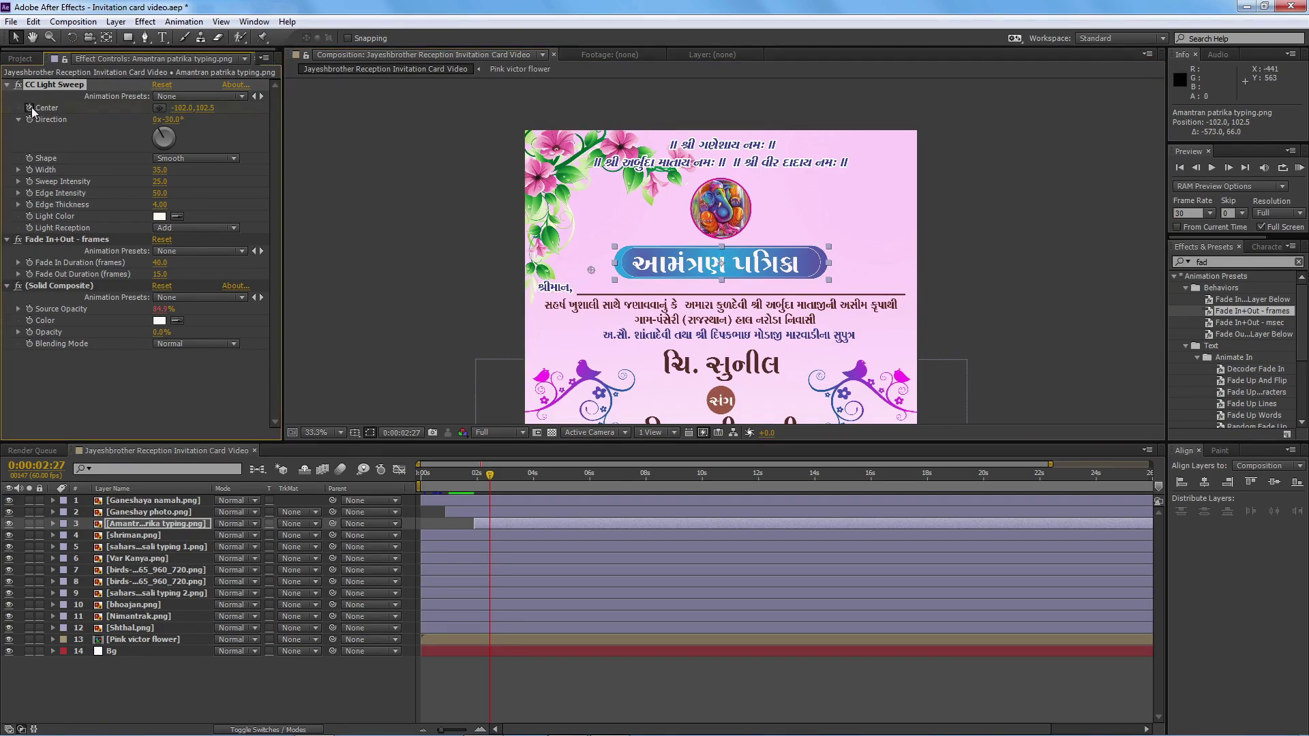
left_click_drag(591, 270, 858, 266)
key("ctrl+z")
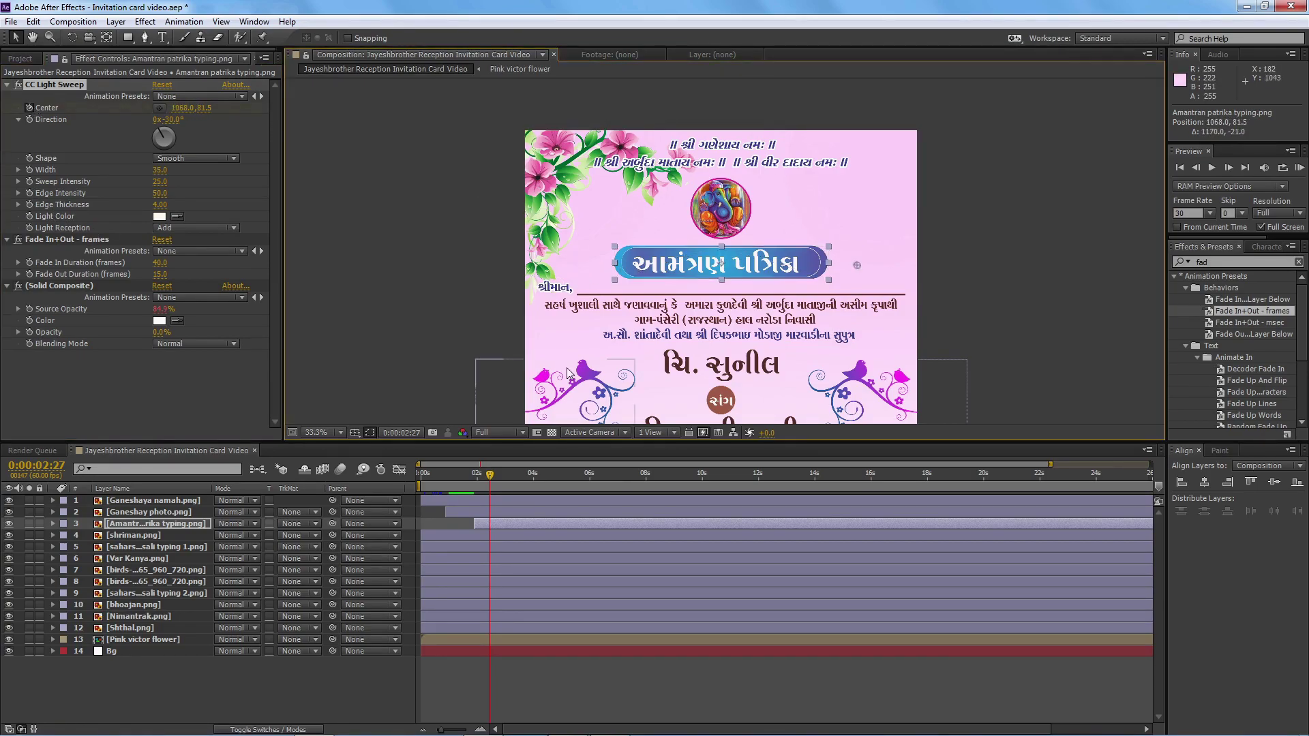
- Keyframe the sweep centre past the title's right end and preview the sweep
left_click_drag(490, 473, 500, 473)
left_click_drag(591, 271, 854, 264)
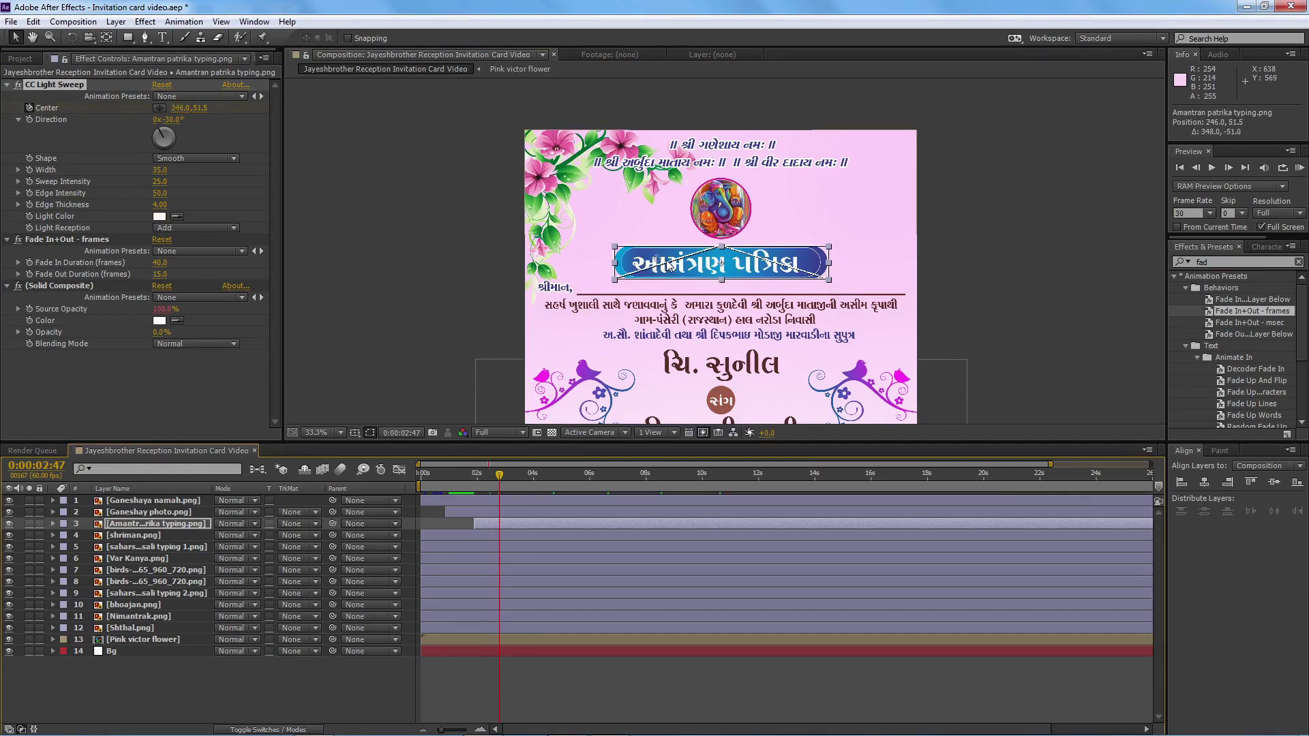
left_click_drag(499, 479, 461, 477)
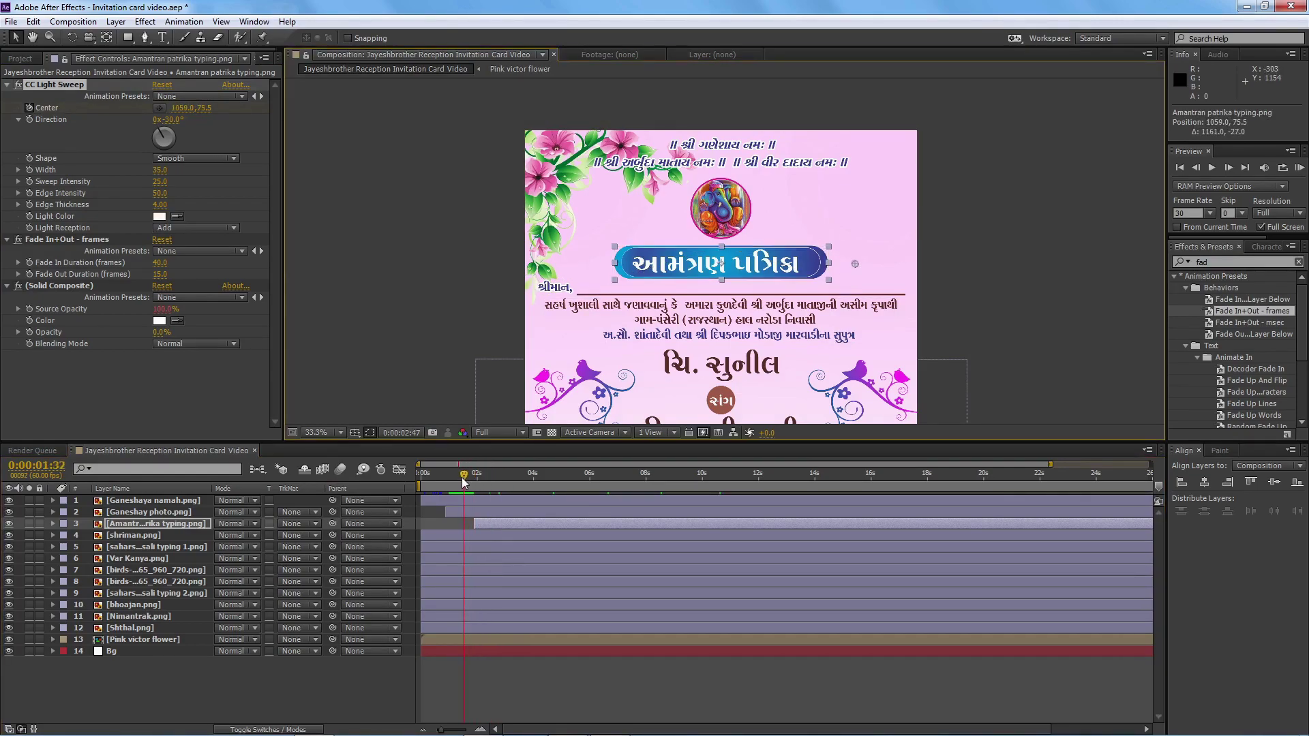
key("space")
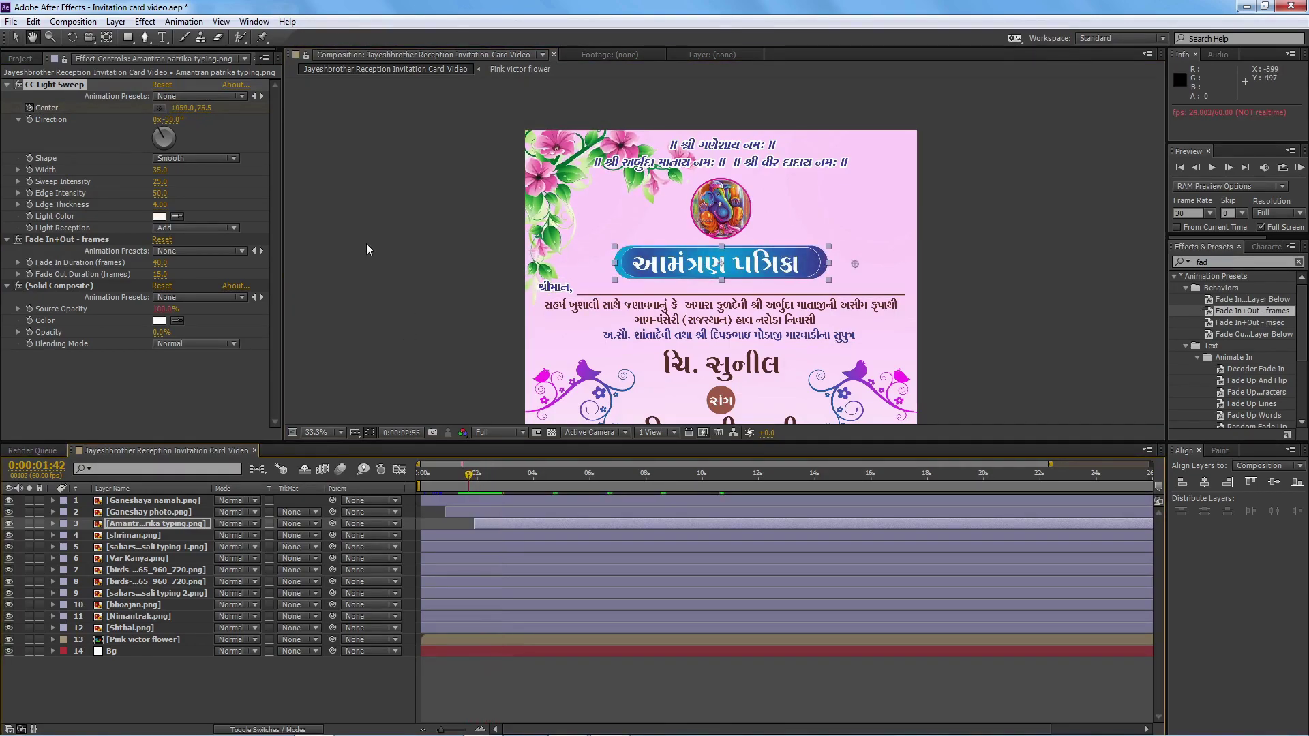
key("space")
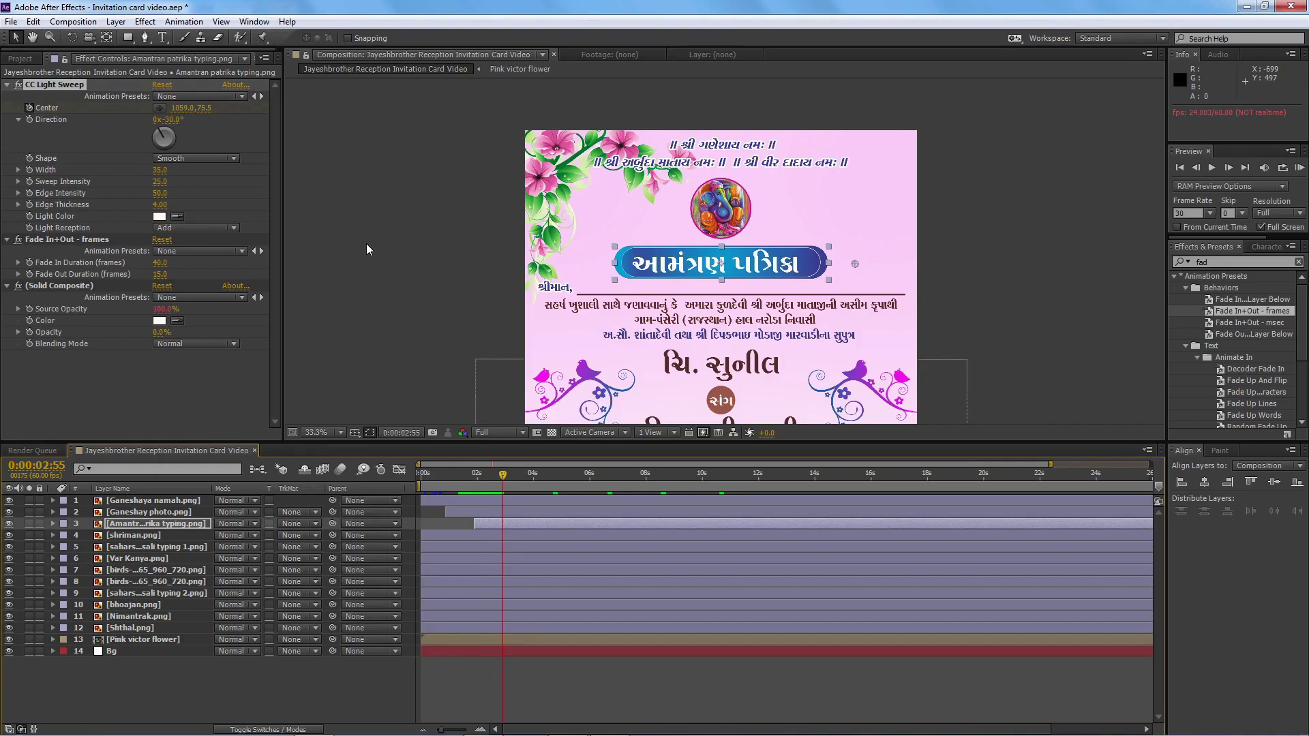
key("space")
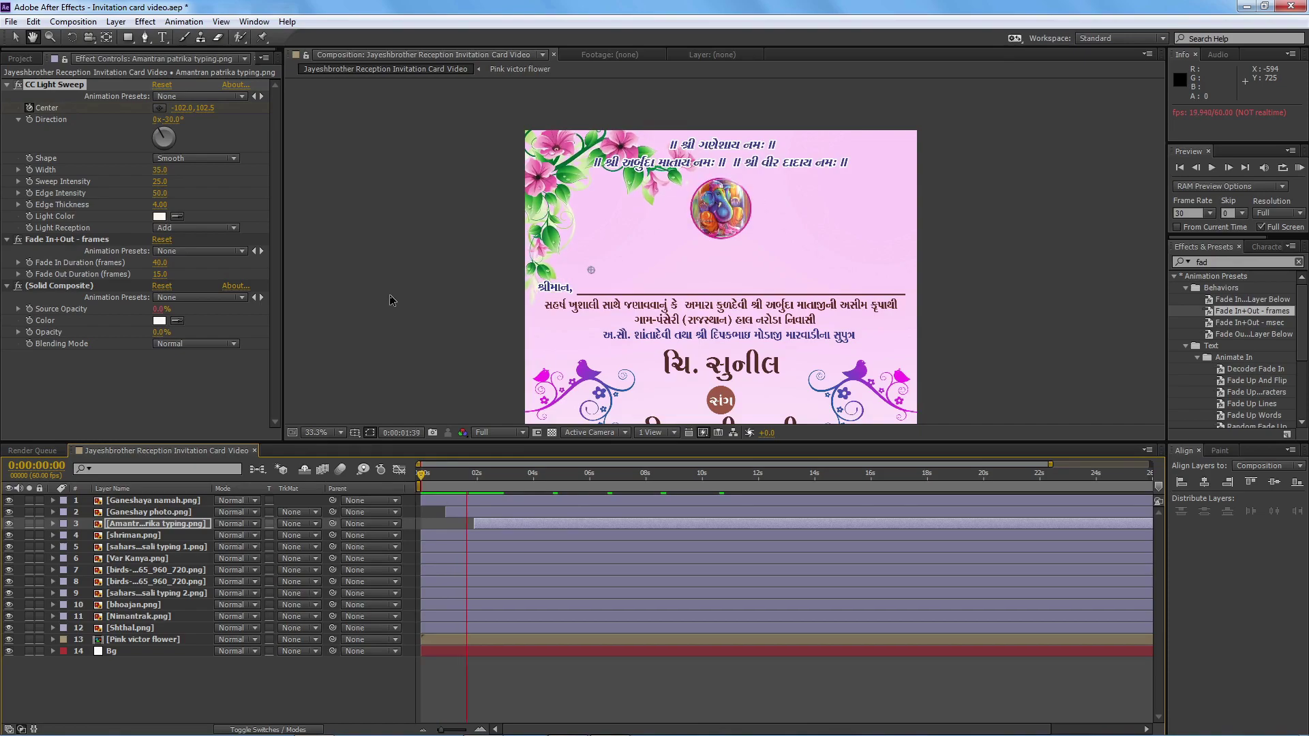
key("space")
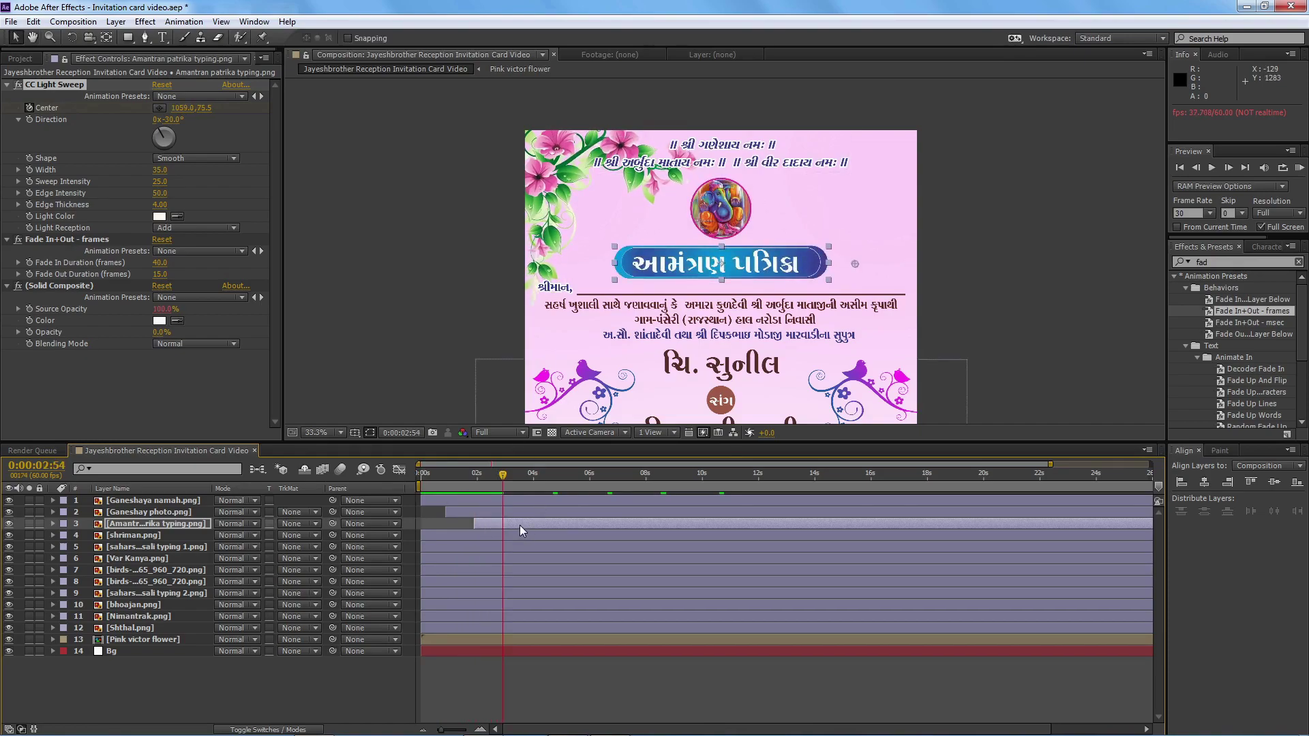
- Redo the end keyframe later in time at about 1068, 69.5 and preview the title
key("ctrl+z")
key("ctrl+z")
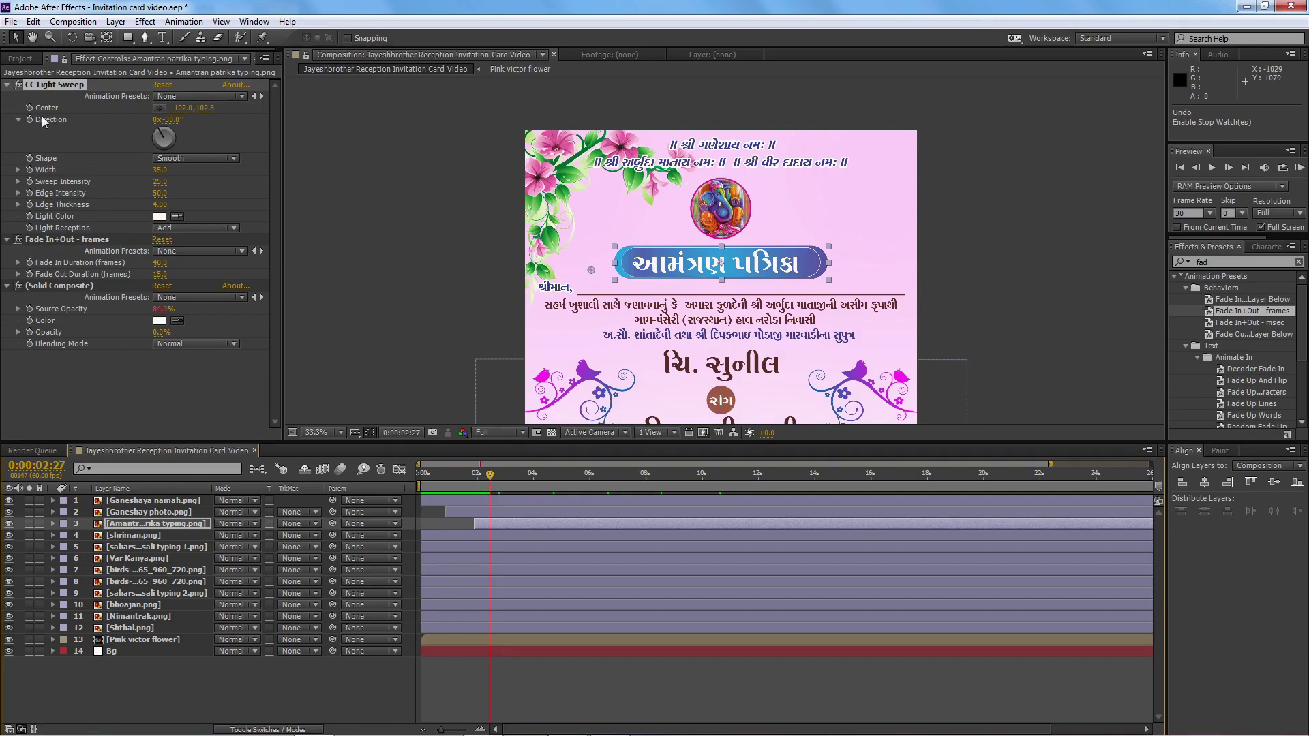
key("ctrl+z")
left_click_drag(490, 480, 521, 477)
left_click_drag(591, 270, 857, 263)
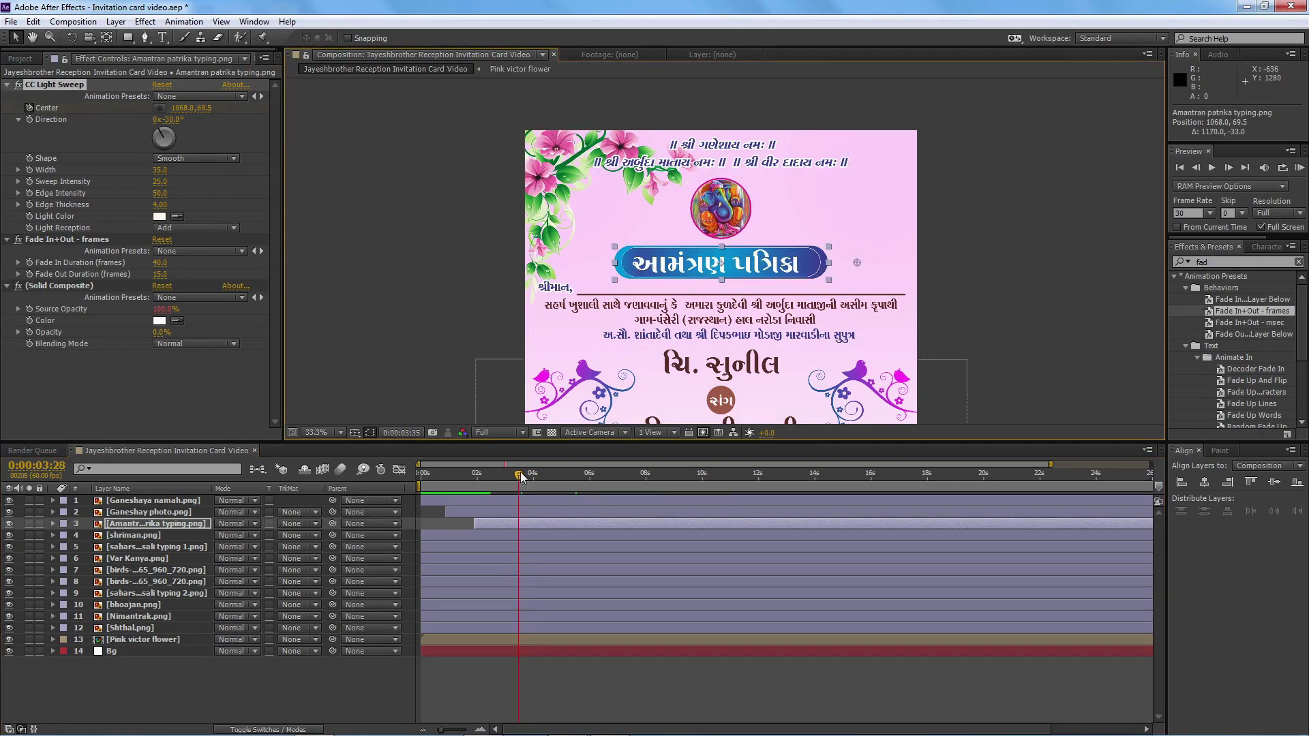
left_click_drag(521, 473, 468, 472)
key("space")
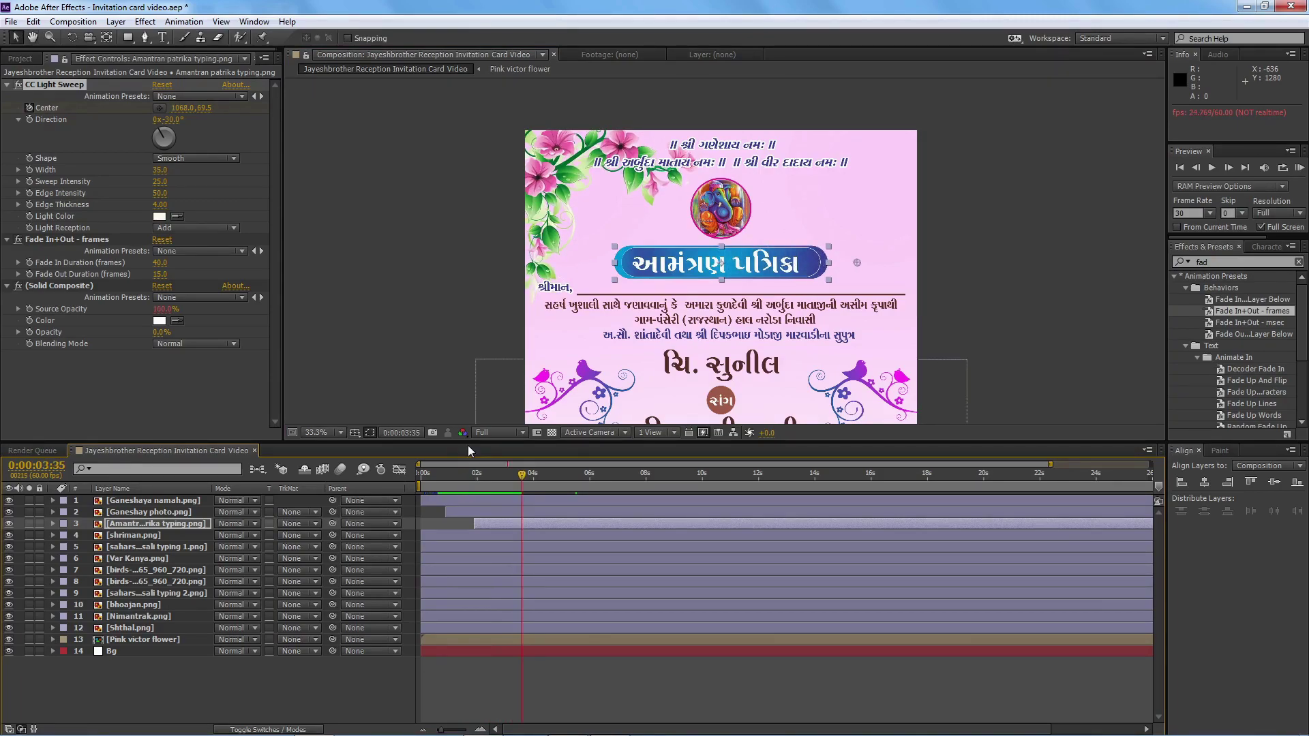
- Move the title sweep's ending Center keyframe earlier and preview the retimed sweep
left_click(492, 525)
left_click(52, 525)
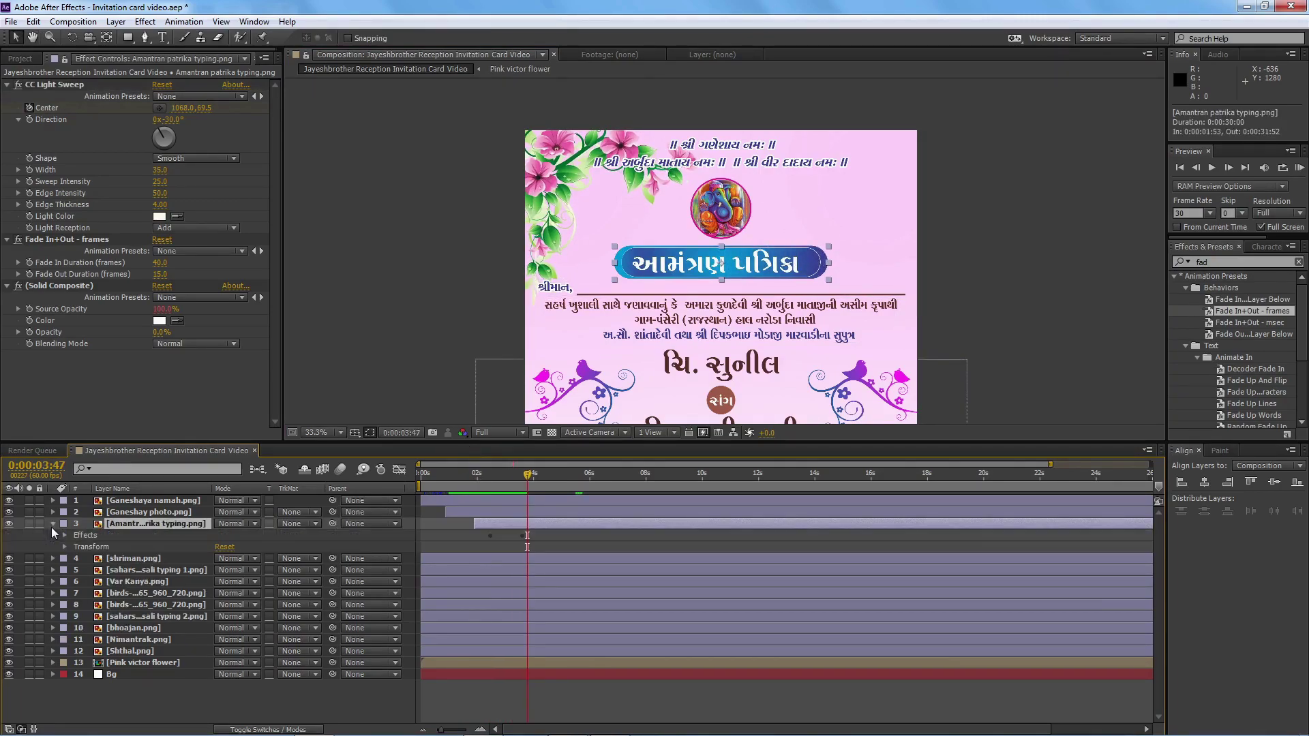
left_click(63, 535)
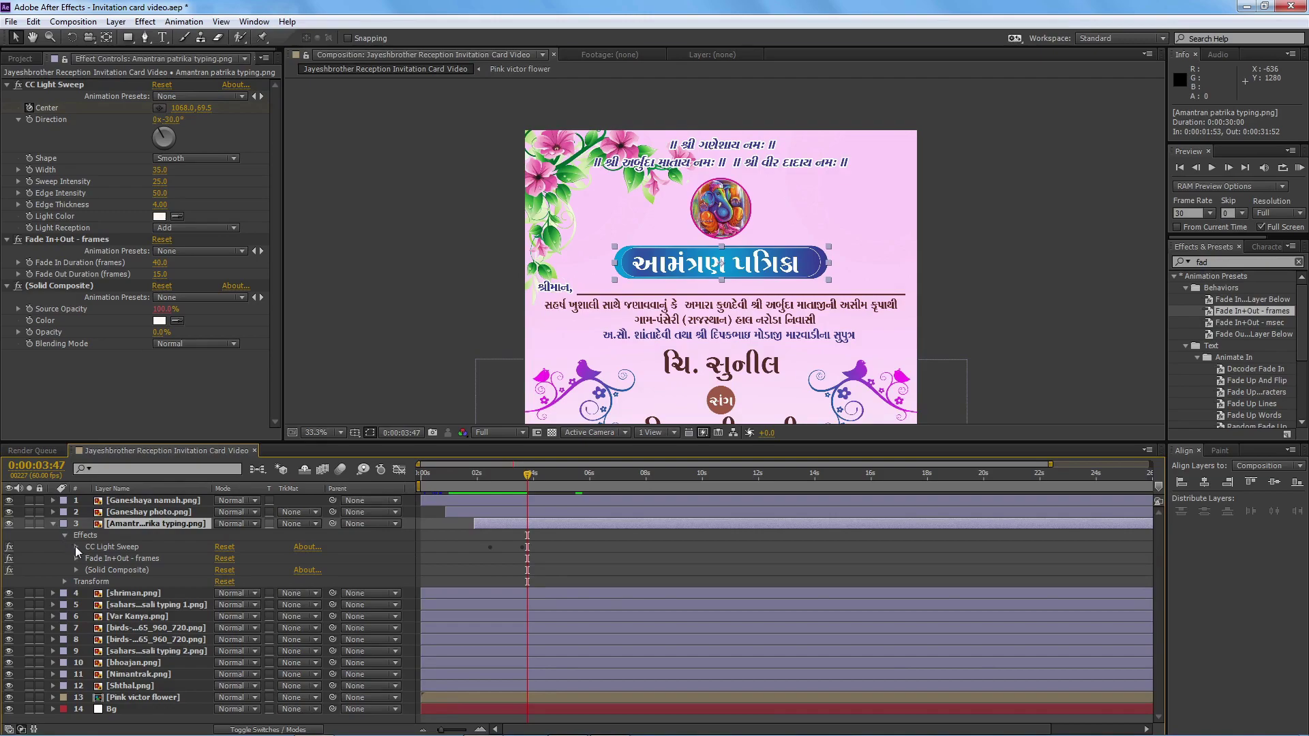
left_click(76, 546)
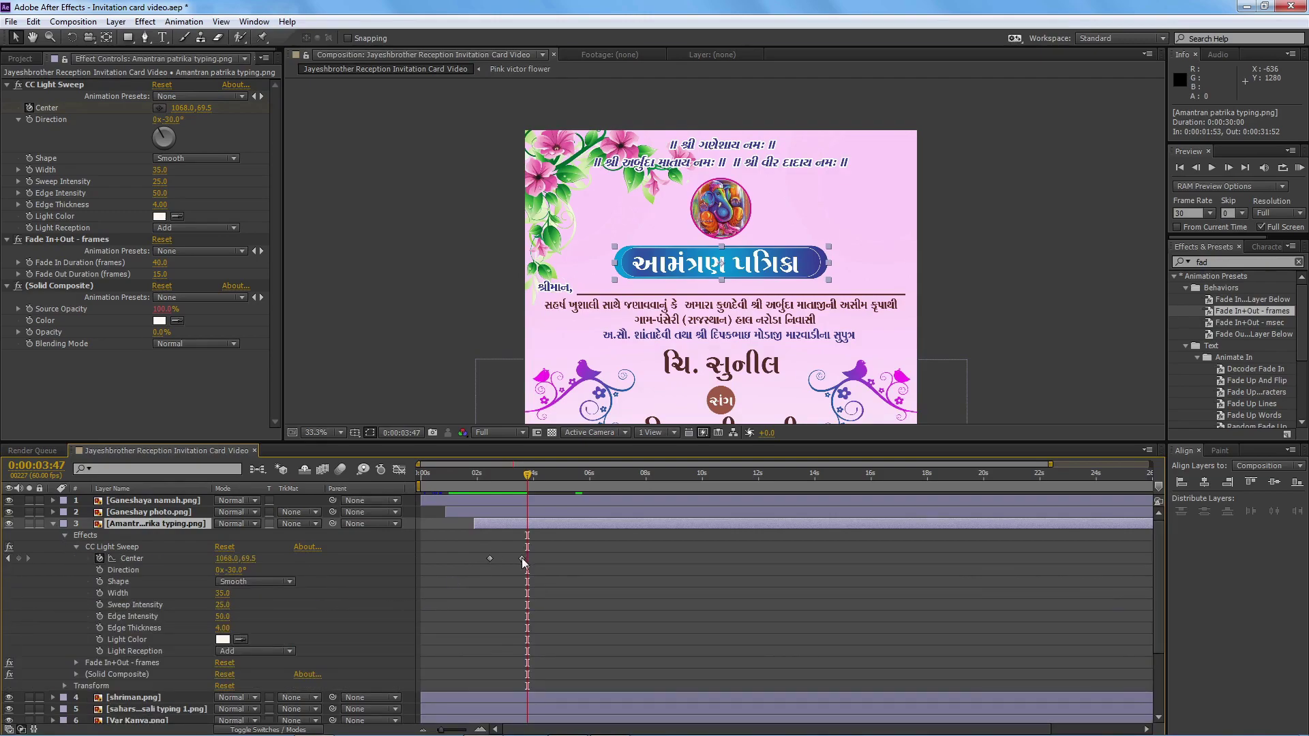
left_click_drag(521, 559, 515, 559)
left_click_drag(529, 477, 481, 492)
key("space")
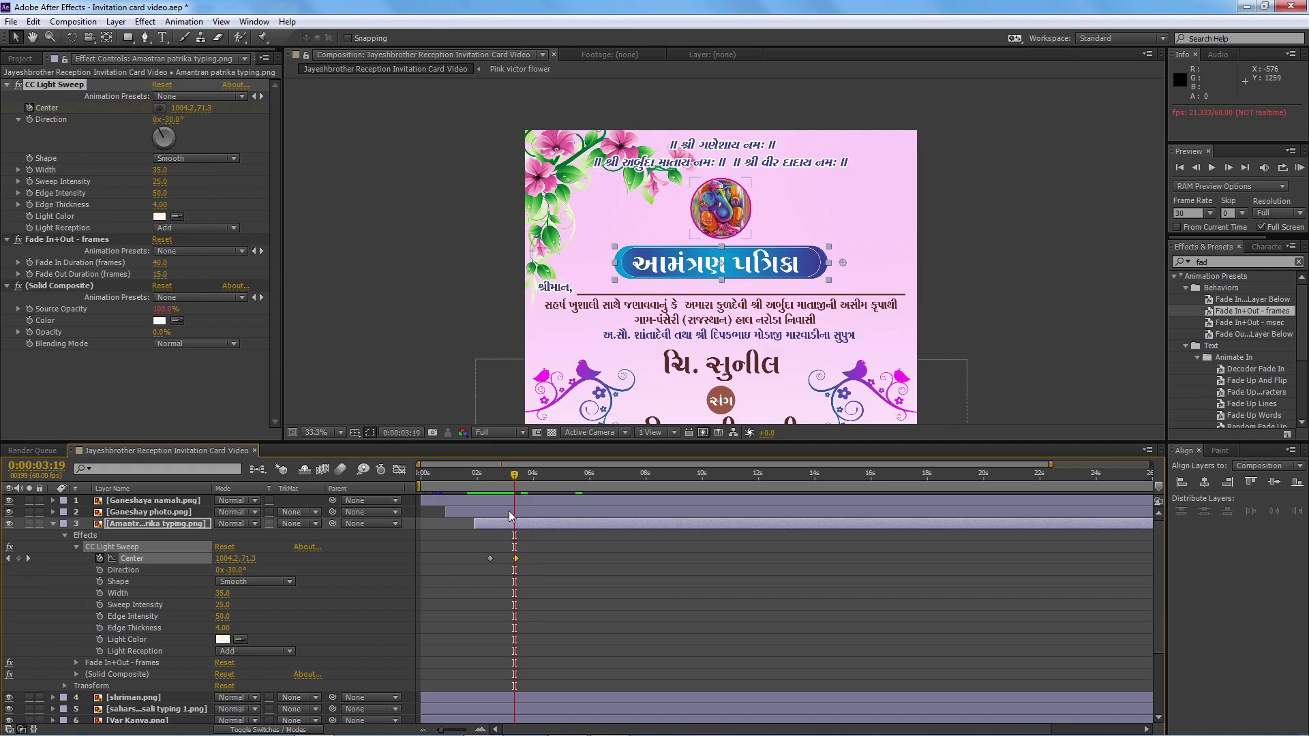
- Set the title's sweep direction to 0°, preview it, and save Invitation card video.aep
left_click(510, 515)
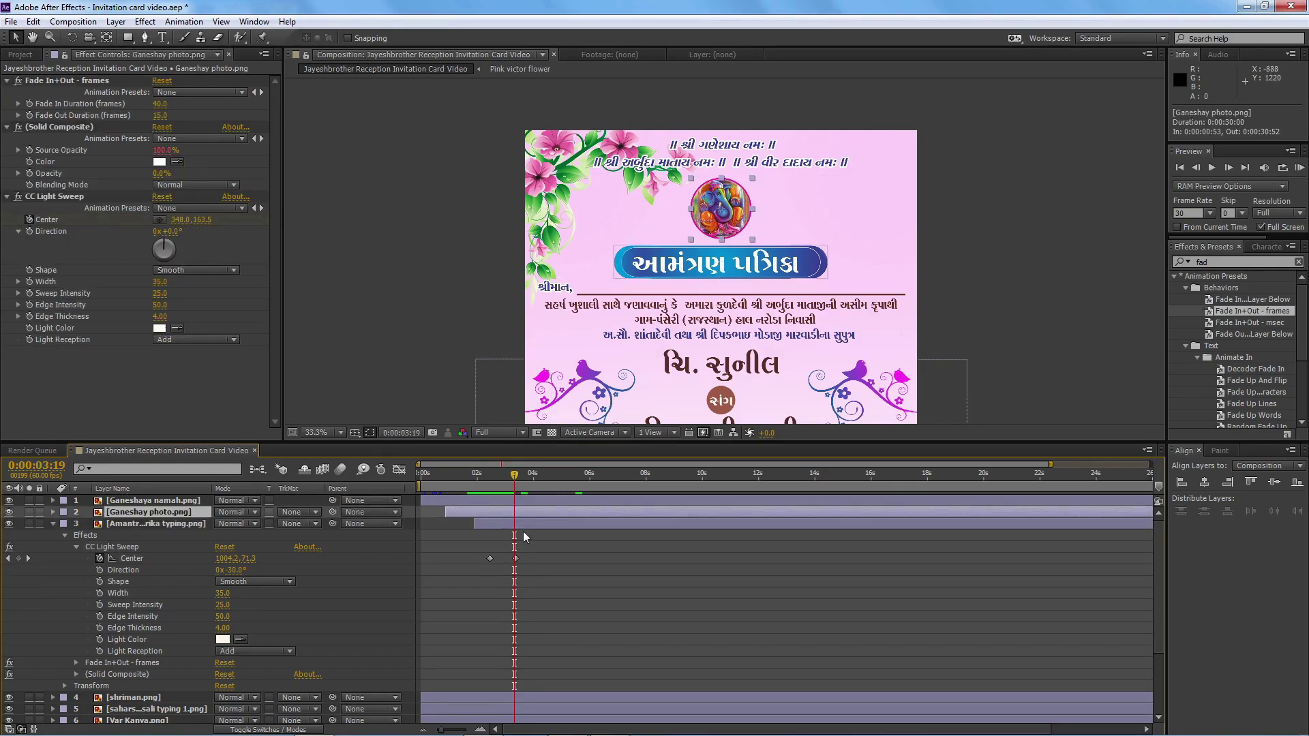
left_click(523, 525)
left_click(167, 120)
type("0")
key("Return")
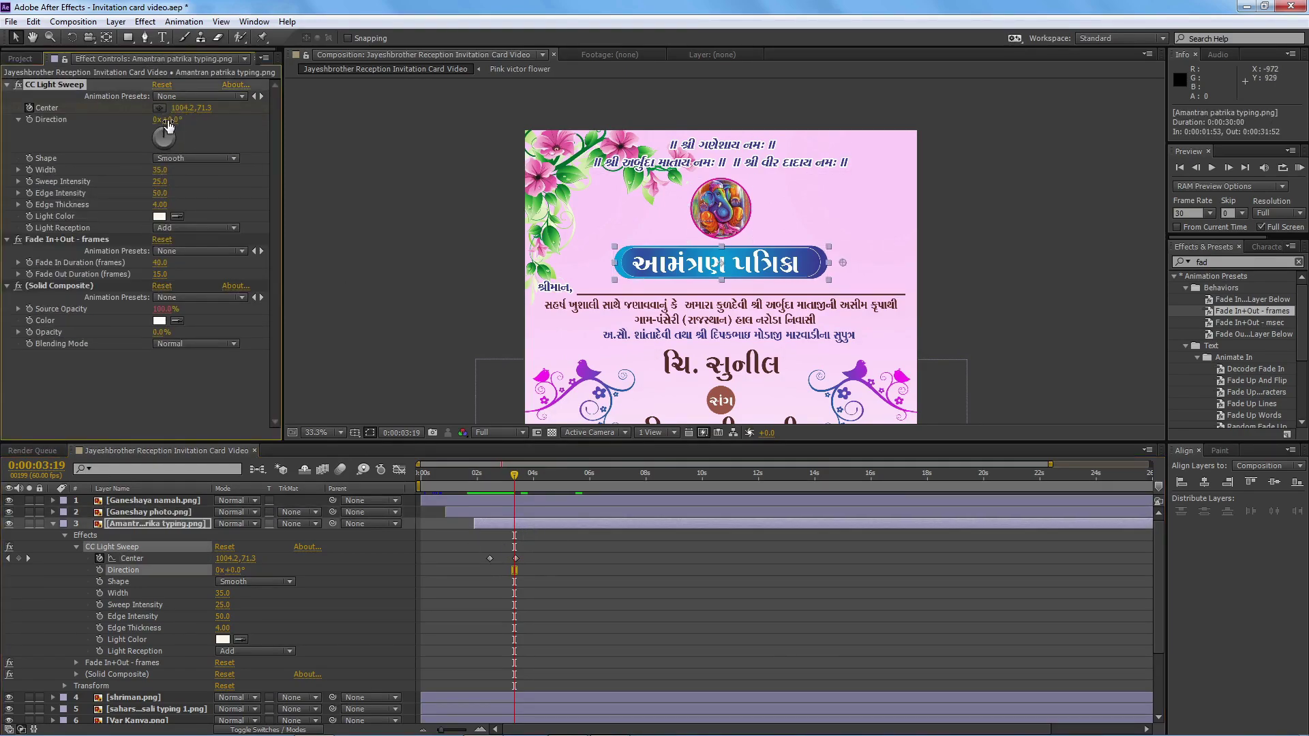
left_click_drag(492, 477, 482, 478)
key("space")
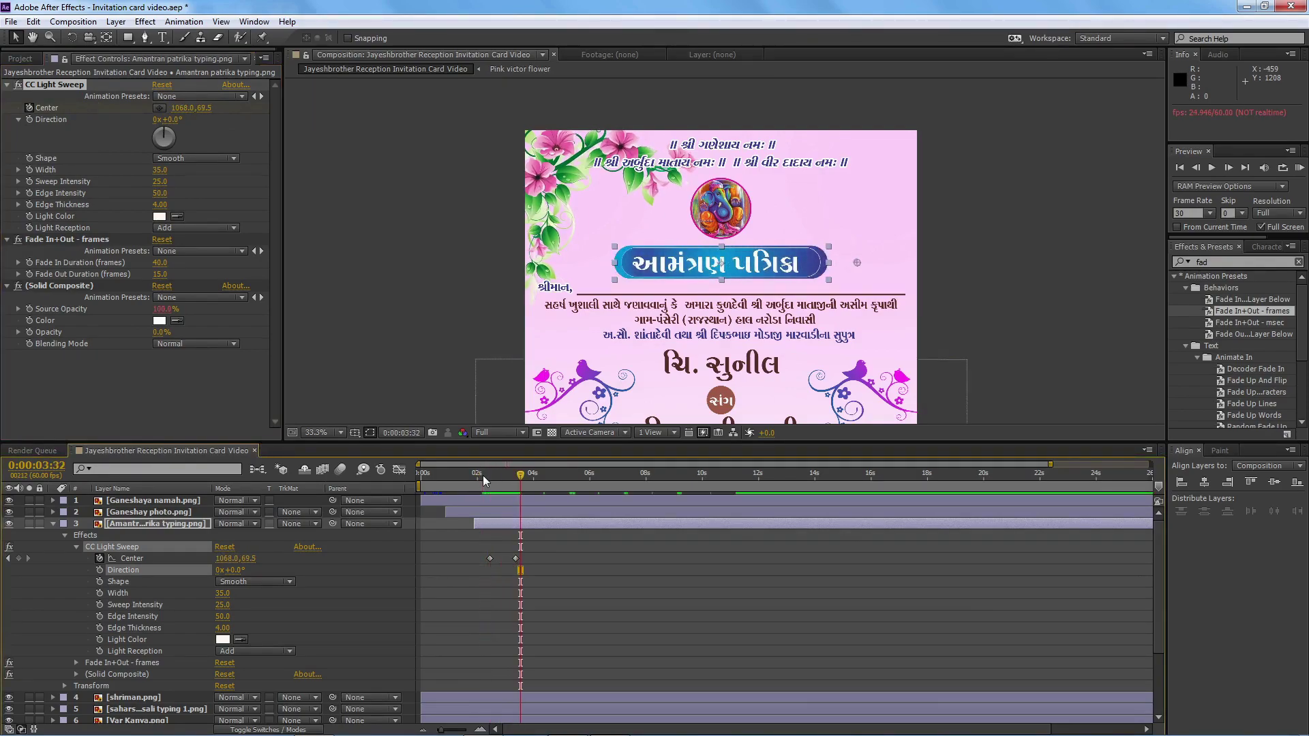
key("ctrl+s")
mouse_move(507, 733)
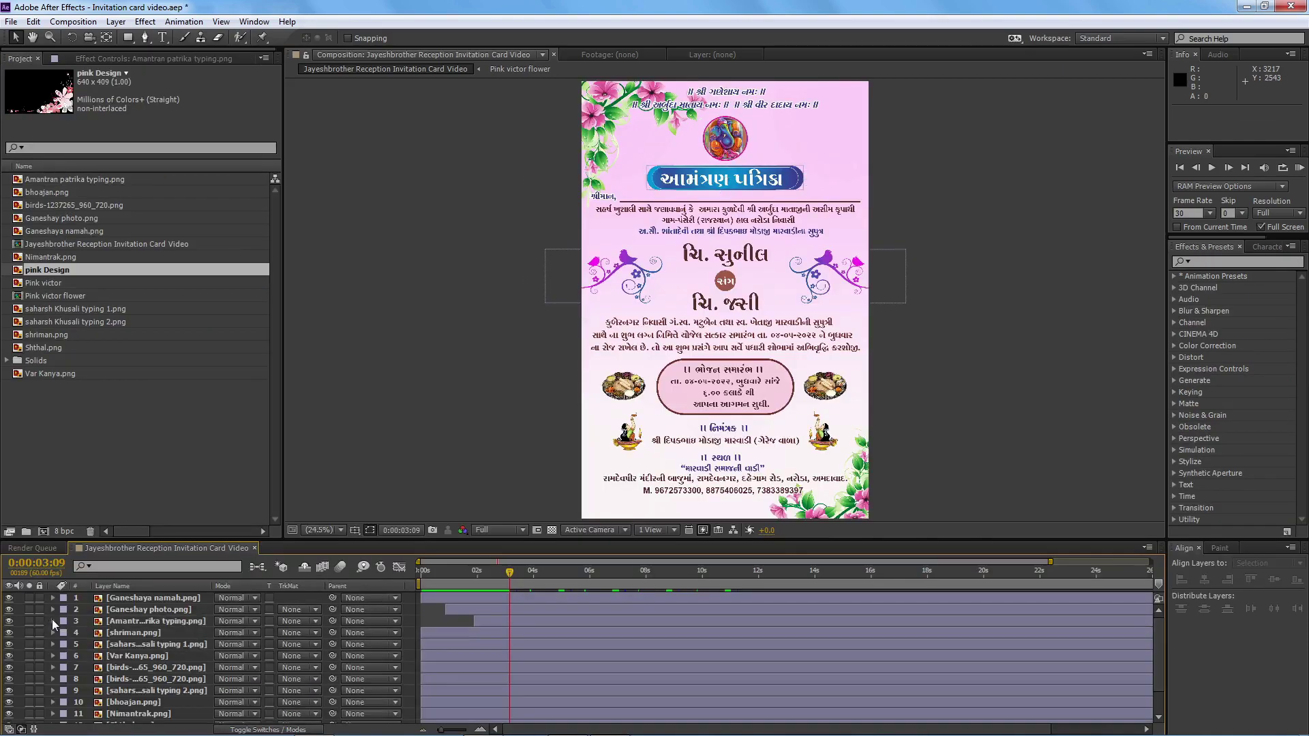
- Start shriman.png around 0:00:02:44 and give it a 40-frame Fade In+Out - frames fade-in
left_click(173, 632)
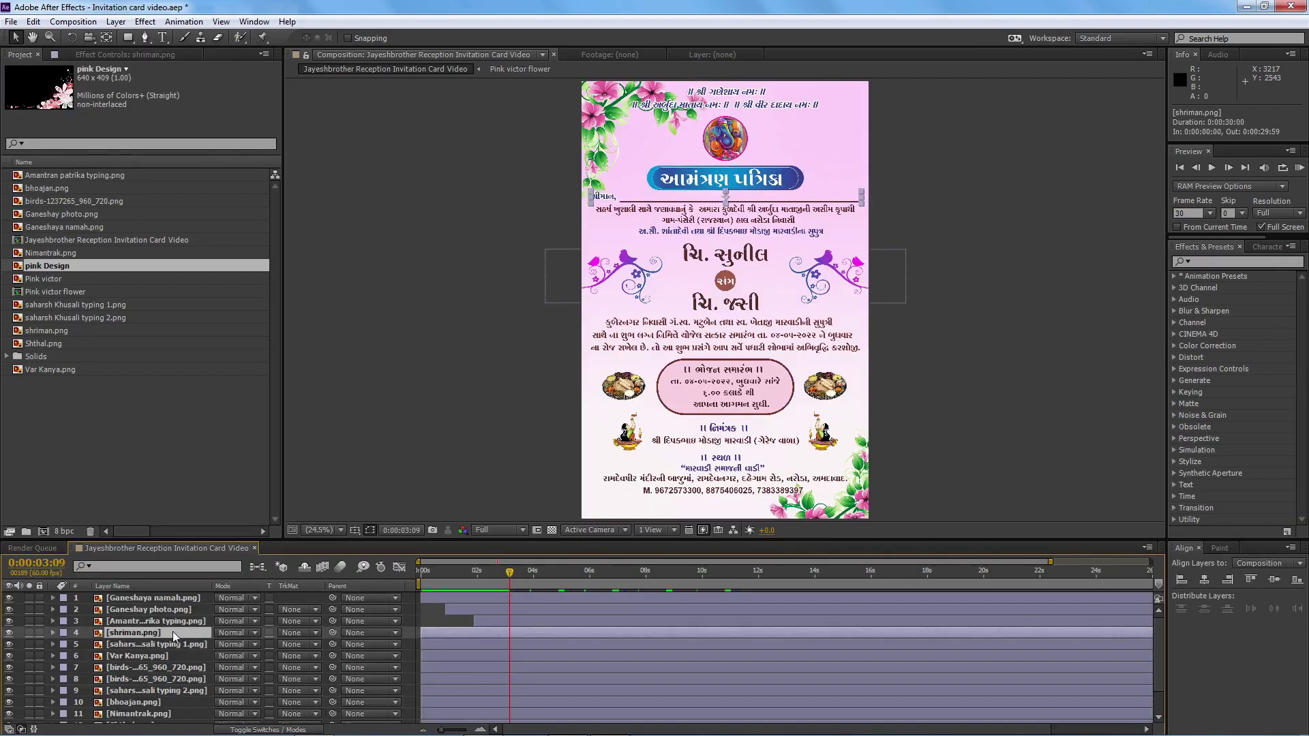
left_click_drag(491, 632, 567, 634)
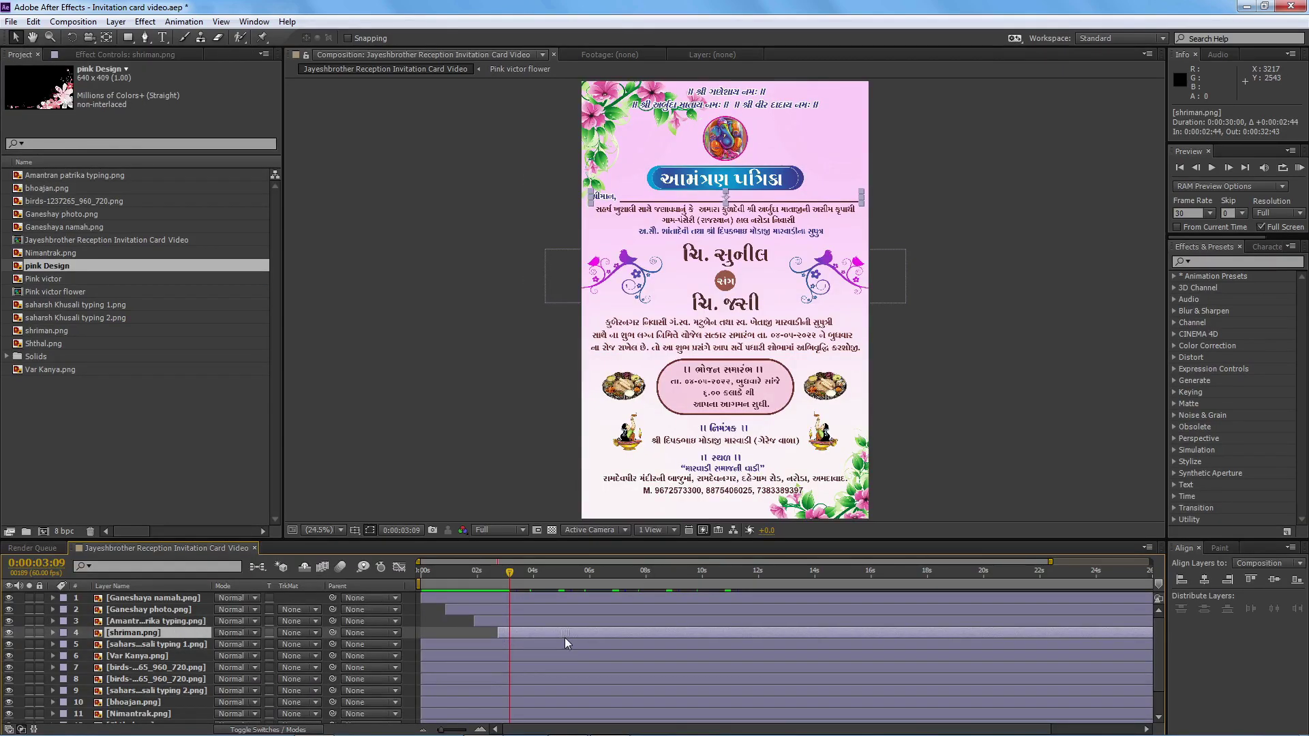
left_click(1208, 261)
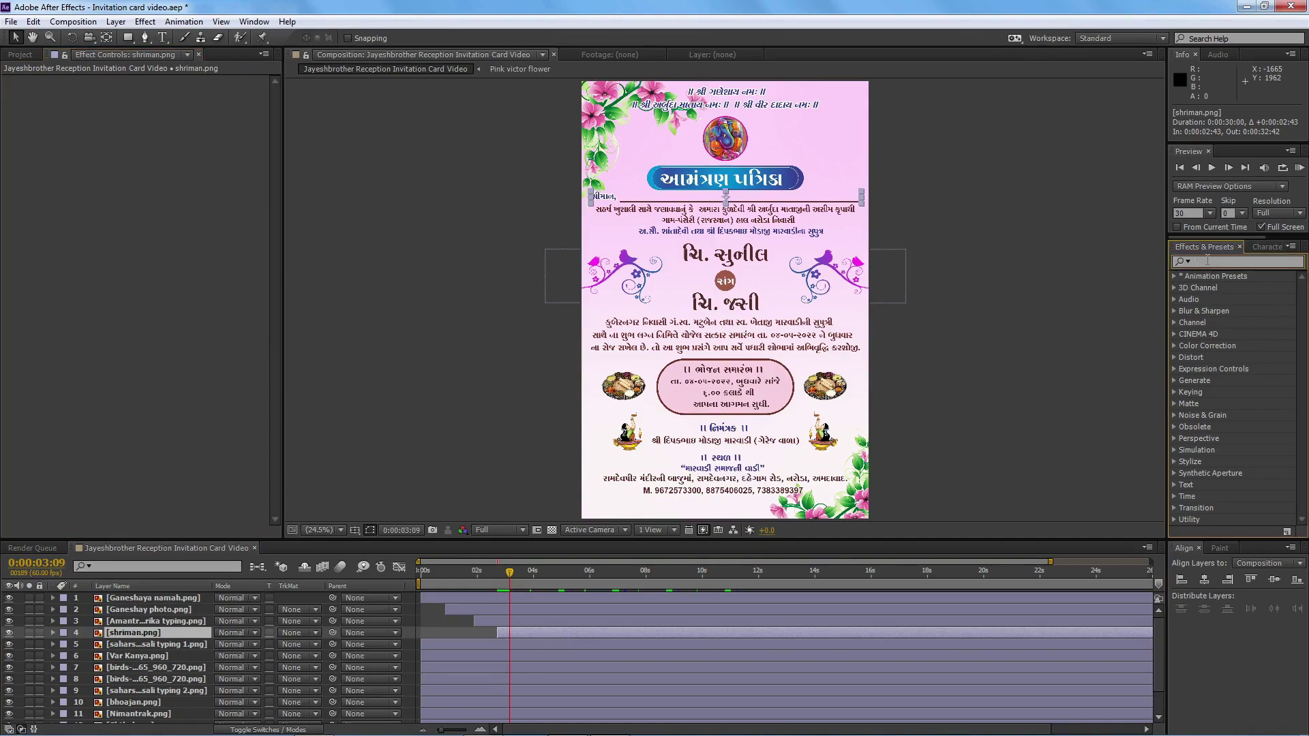
type("fad")
left_click(1265, 312)
left_click_drag(1265, 315, 189, 165)
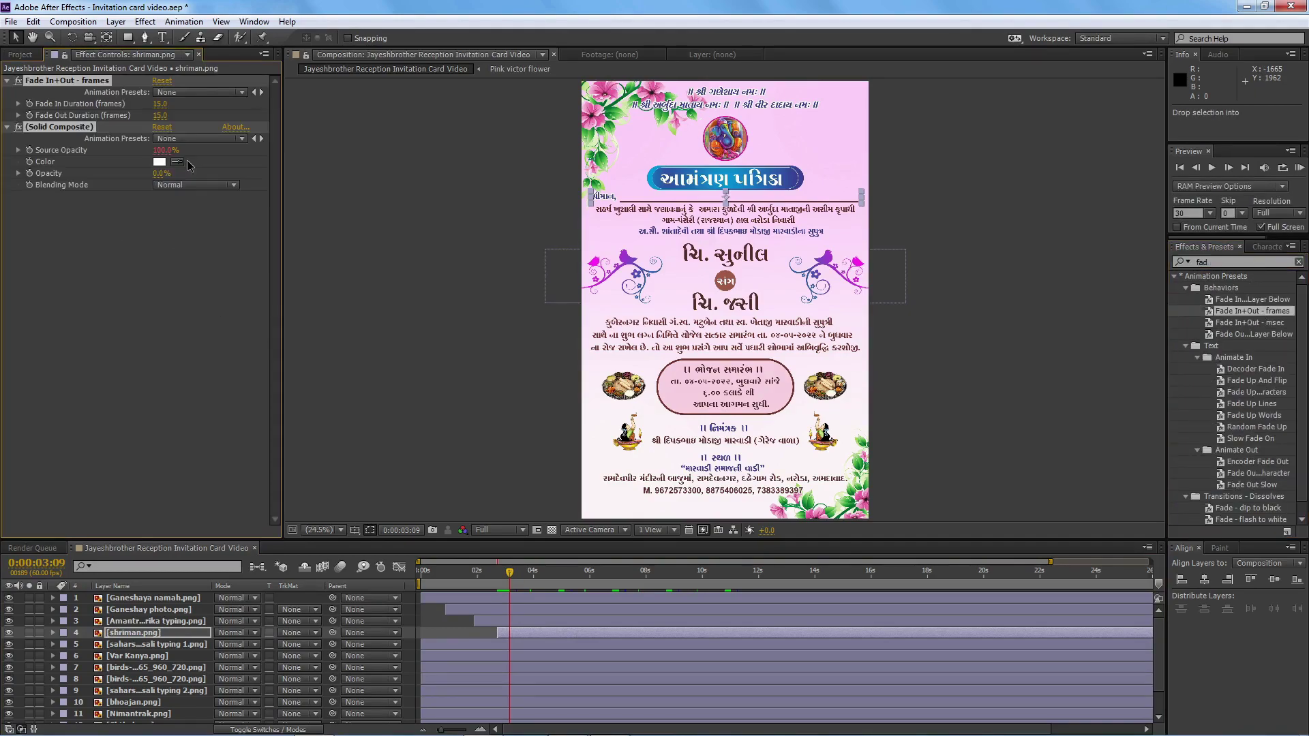
type("40")
key("Return")
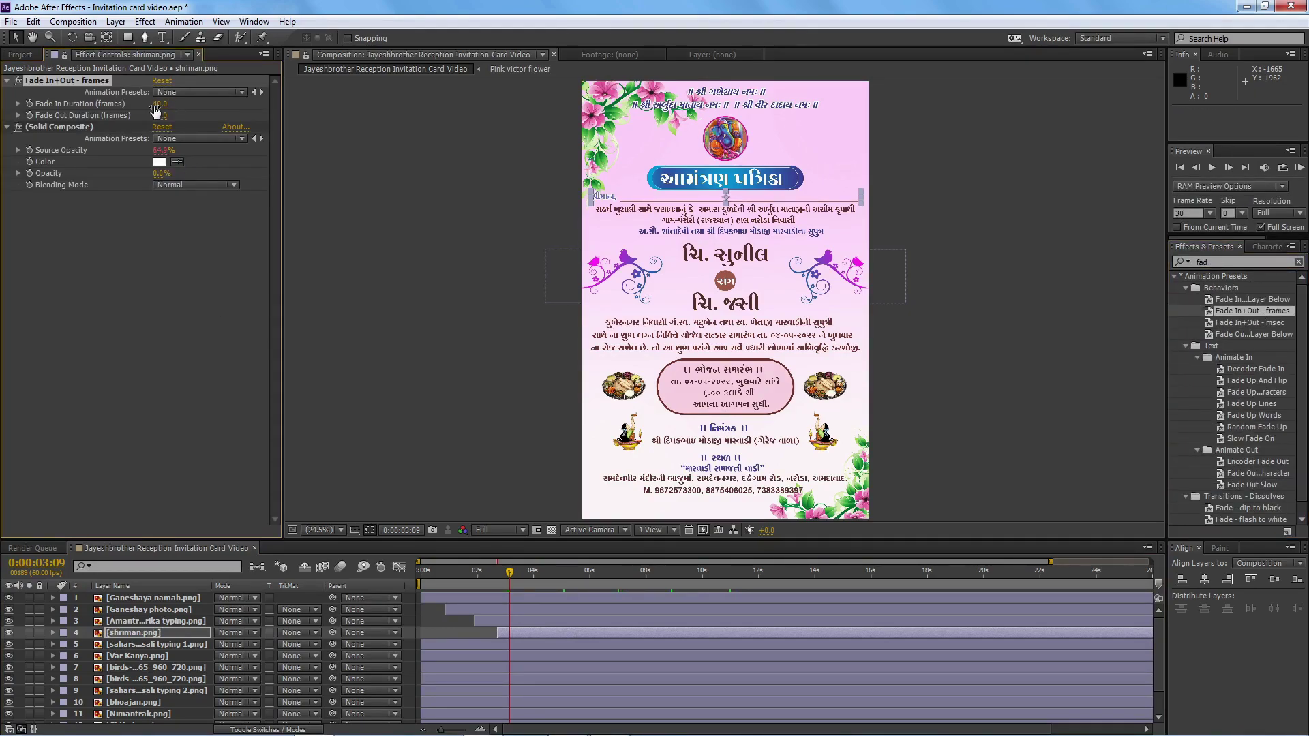
key("shift+KP_0")
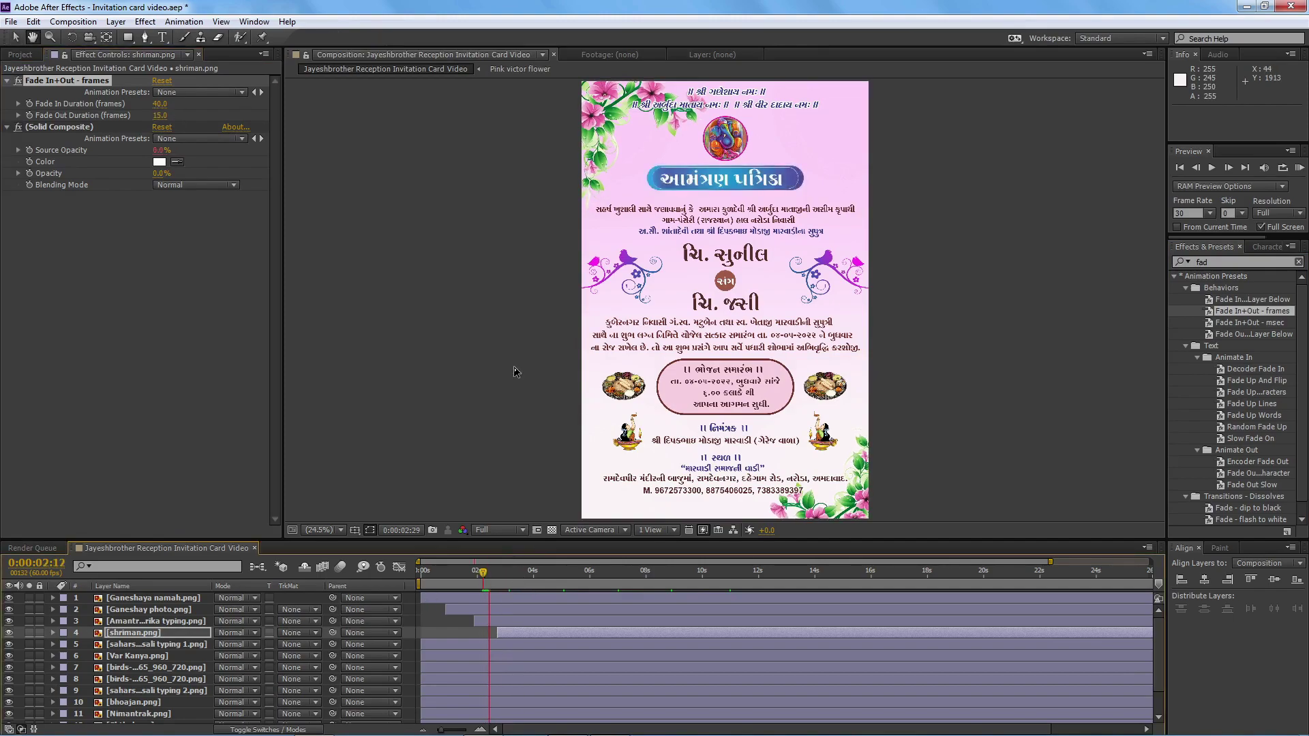
- Shift the paragraph and Var Kanya layers about 10 frames later
left_click(509, 645)
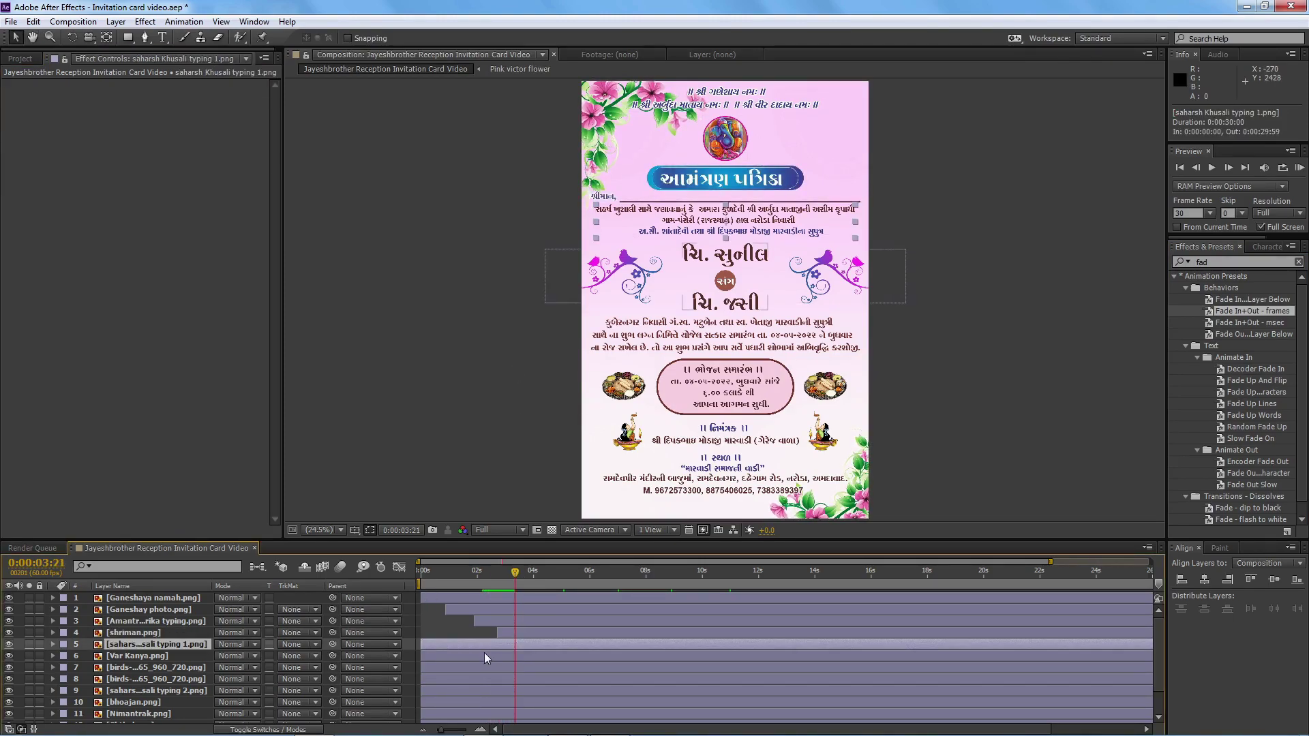
left_click(484, 654, "ctrl")
left_click(484, 668, "ctrl")
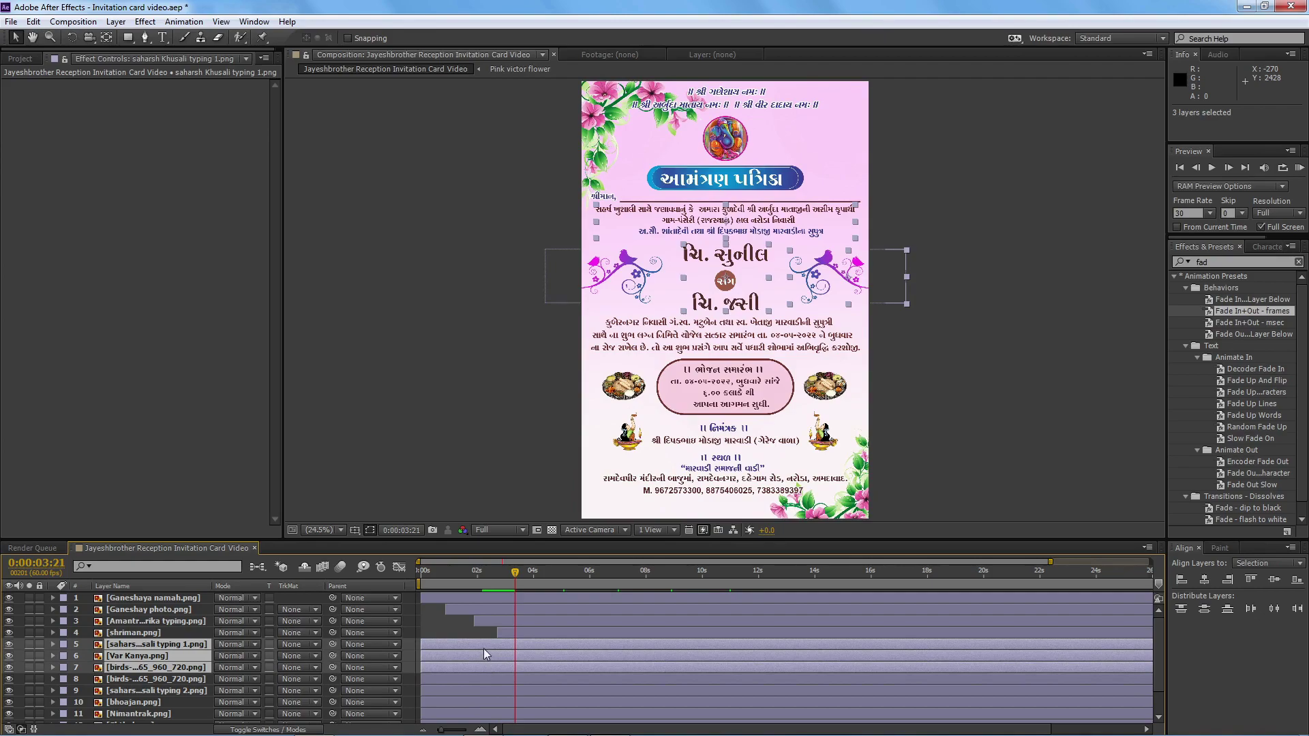
left_click(484, 667, "ctrl")
left_click_drag(480, 653, 569, 657)
- Shift the lower detail layers about 3 seconds later
left_click(494, 679)
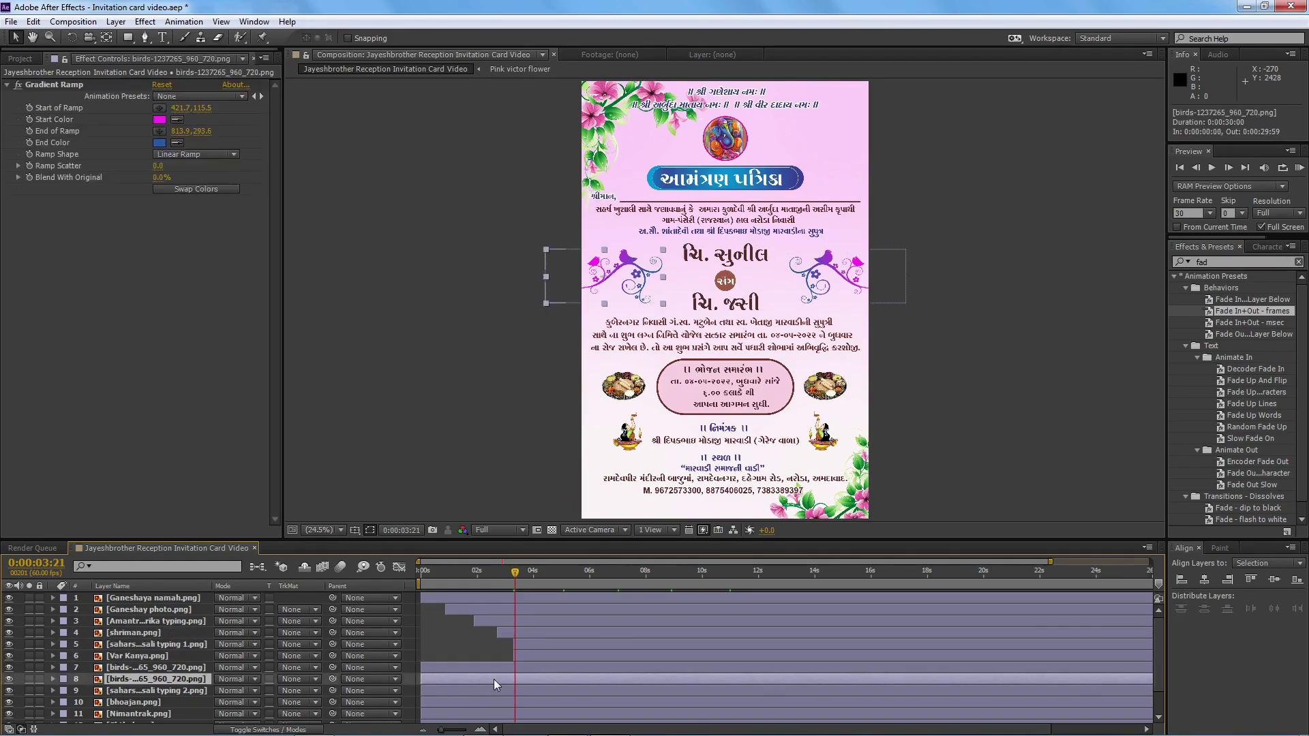
left_click(489, 691)
left_click(490, 702, "ctrl")
left_click(481, 713, "ctrl")
left_click_drag(481, 713, 589, 717)
- Move both birds layers later and preview the intro from the start
left_click(481, 670)
left_click(480, 679, "ctrl")
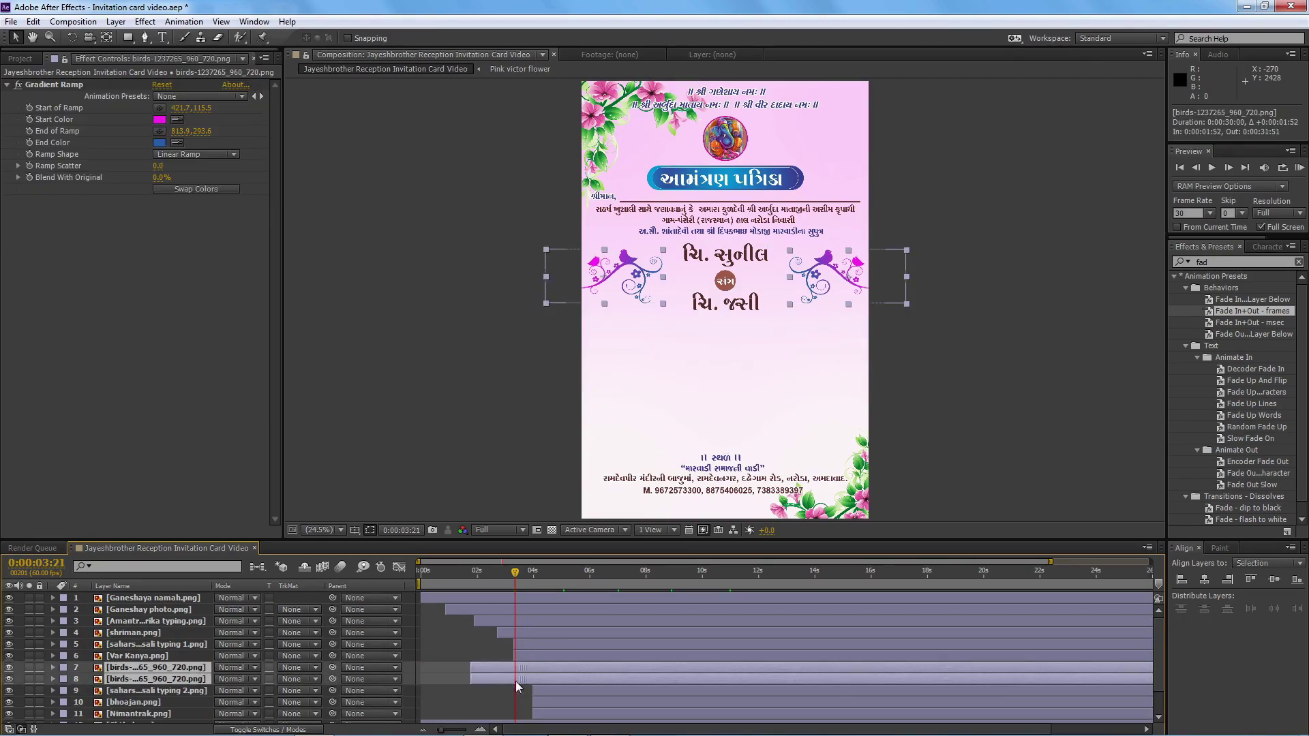
left_click_drag(516, 681, 669, 693)
scroll(533, 691, "down", 1)
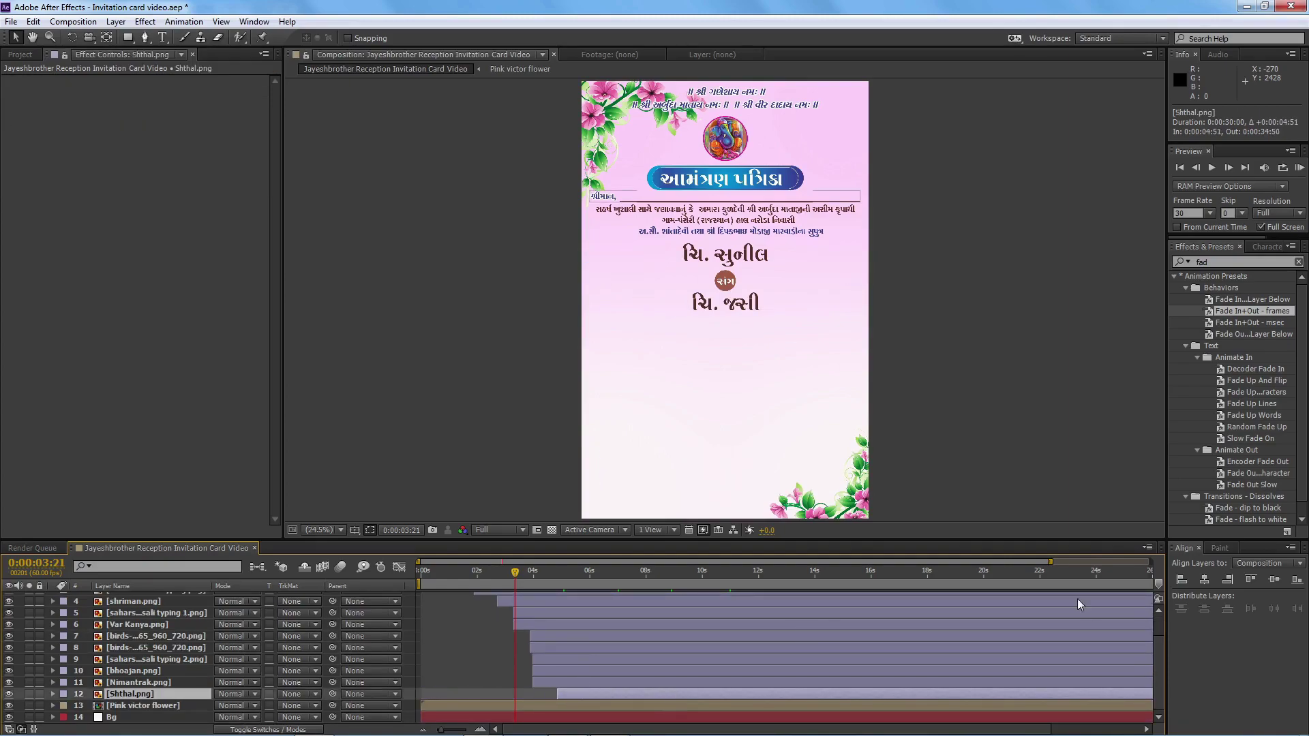
scroll(655, 651, "up", 1)
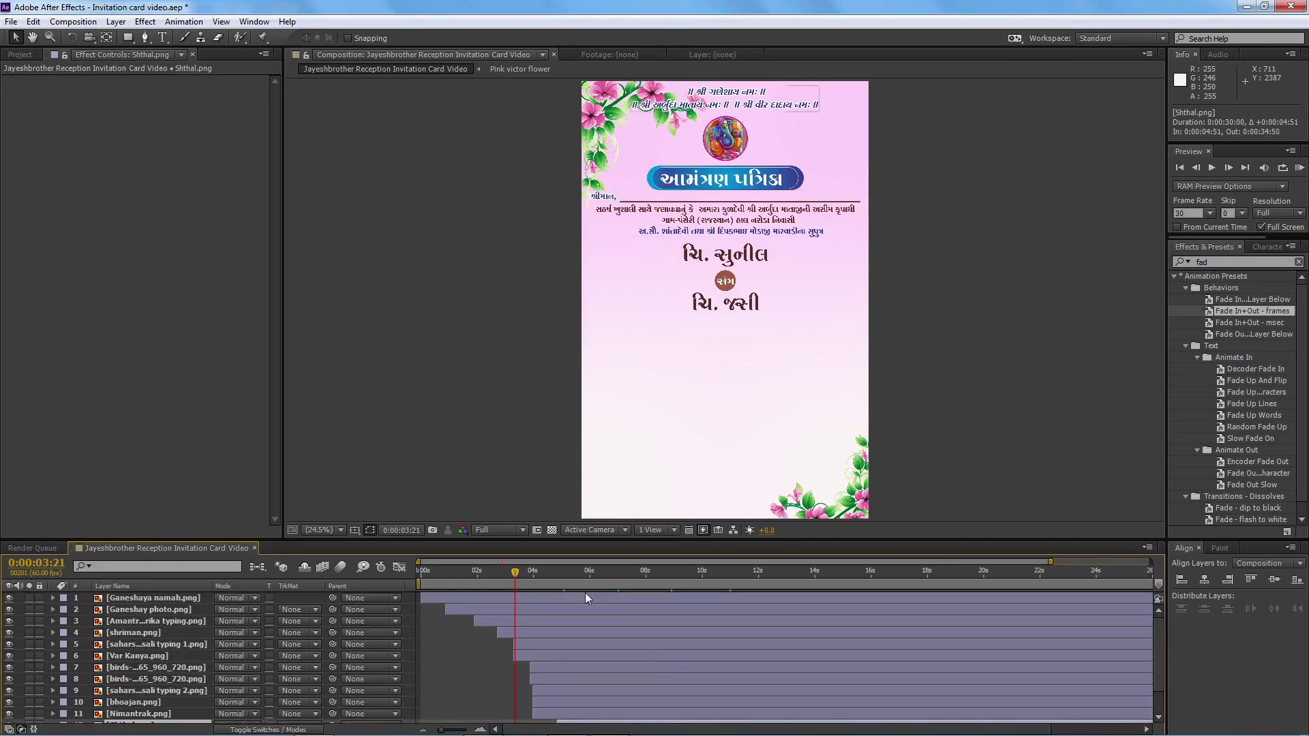
key("KP_0")
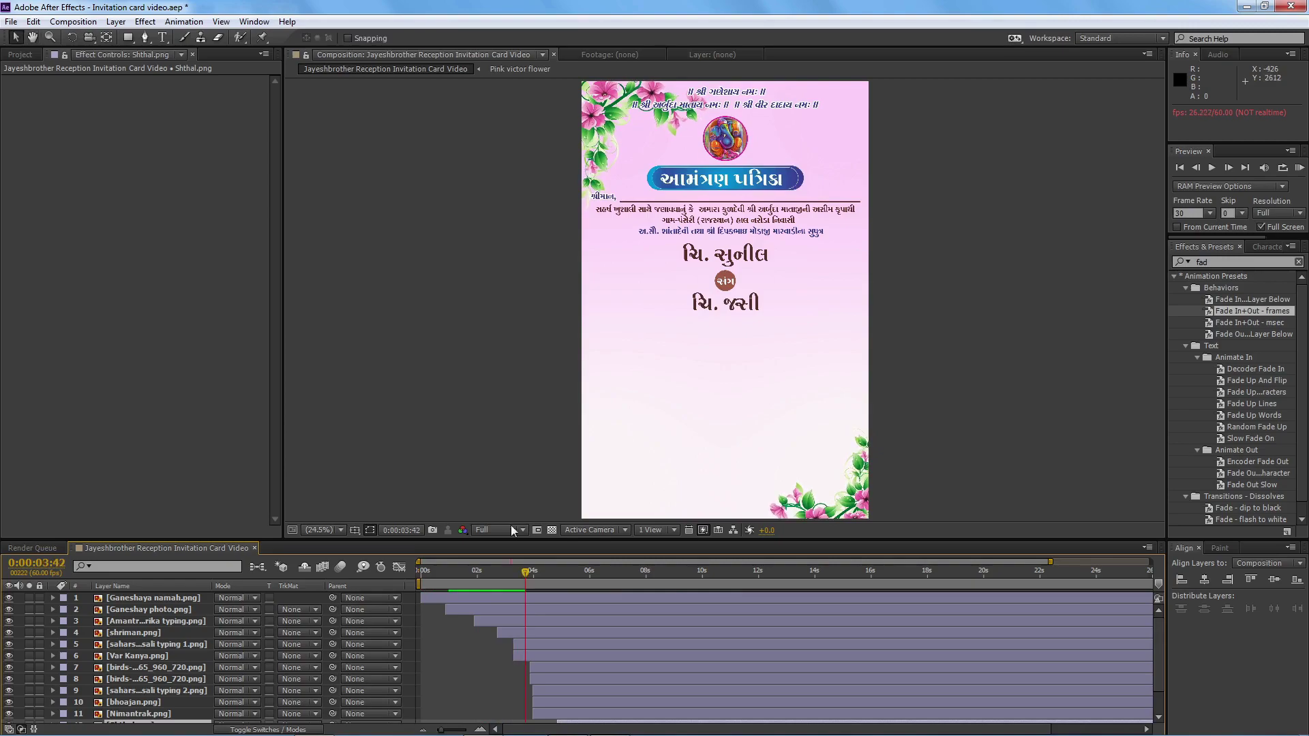
key("space")
- Apply the Fade In+Out - frames preset to the blessing paragraph layer and set its fade-in duration
left_click(539, 640)
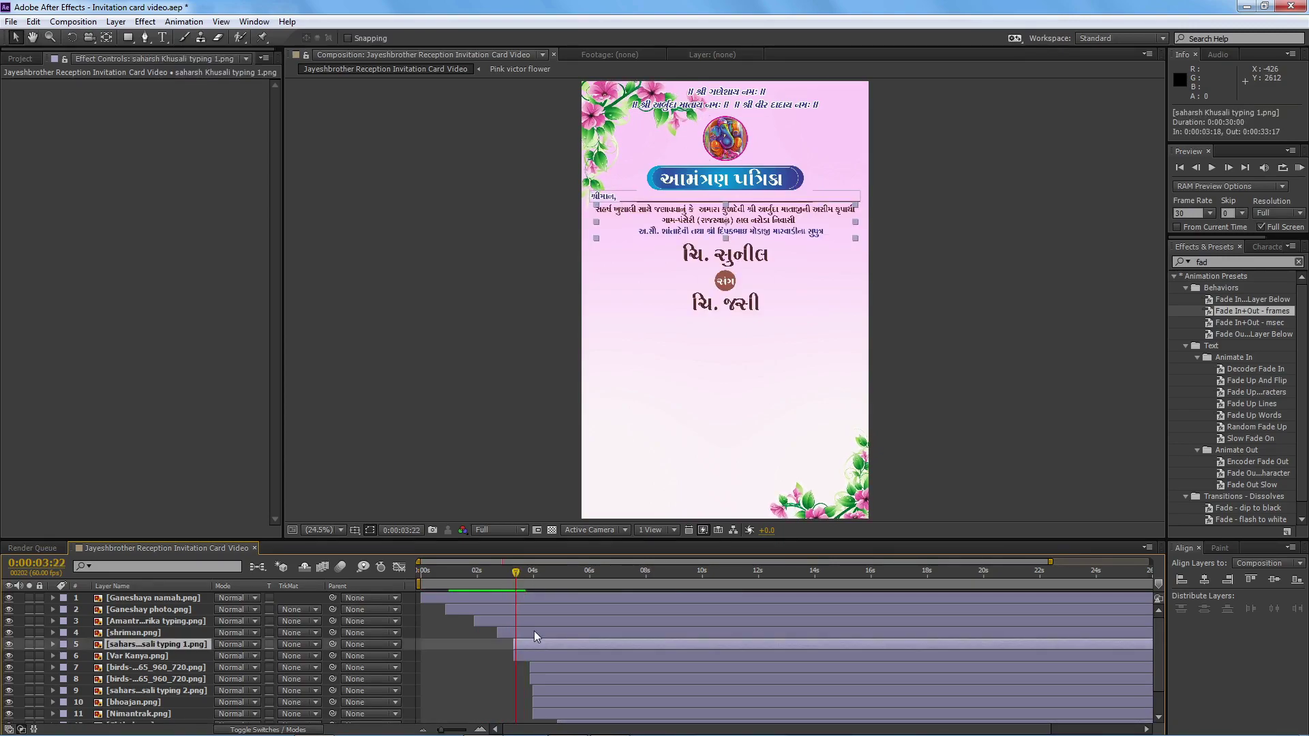
mouse_move(1244, 311)
left_mouse_down()
mouse_move(173, 155)
mouse_move(156, 113)
left_mouse_up()
type("10")
key("Return")
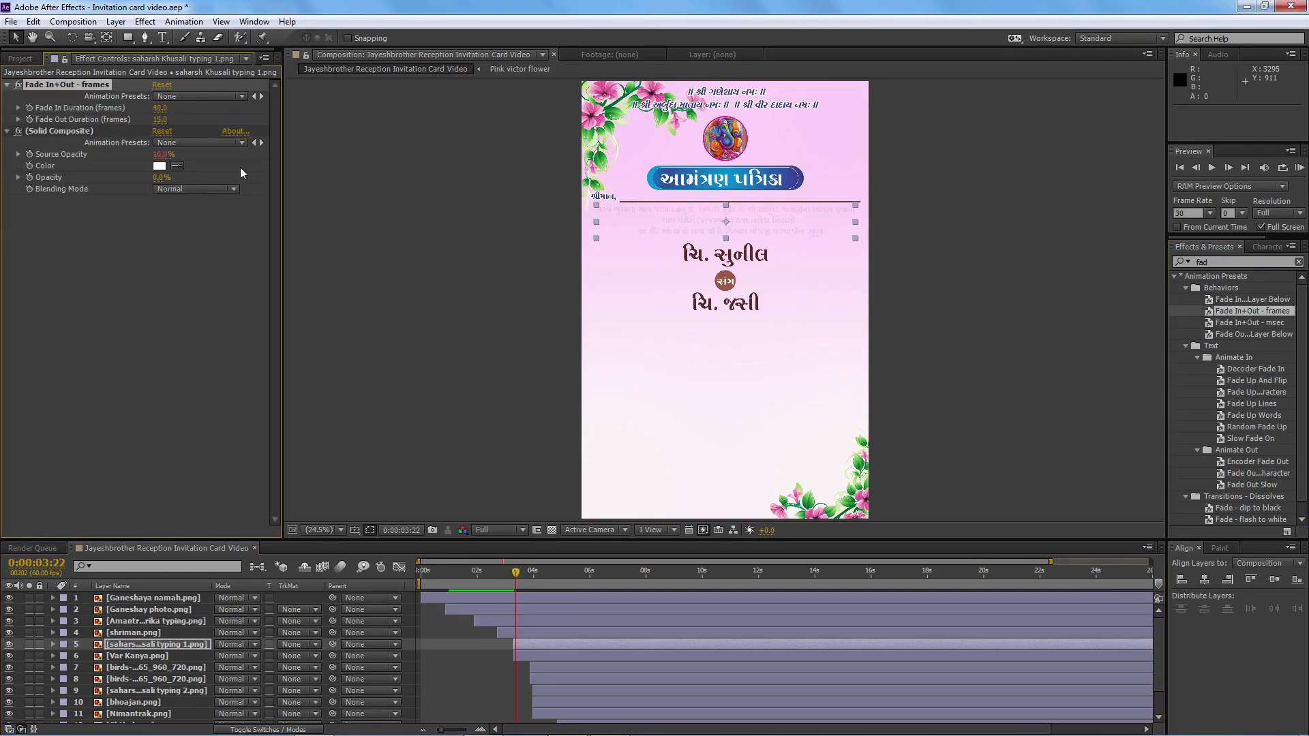
- Start Var Kanya 20 frames later and give it a 40-frame Fade In+Out fade-in
left_click_drag(548, 660, 551, 658)
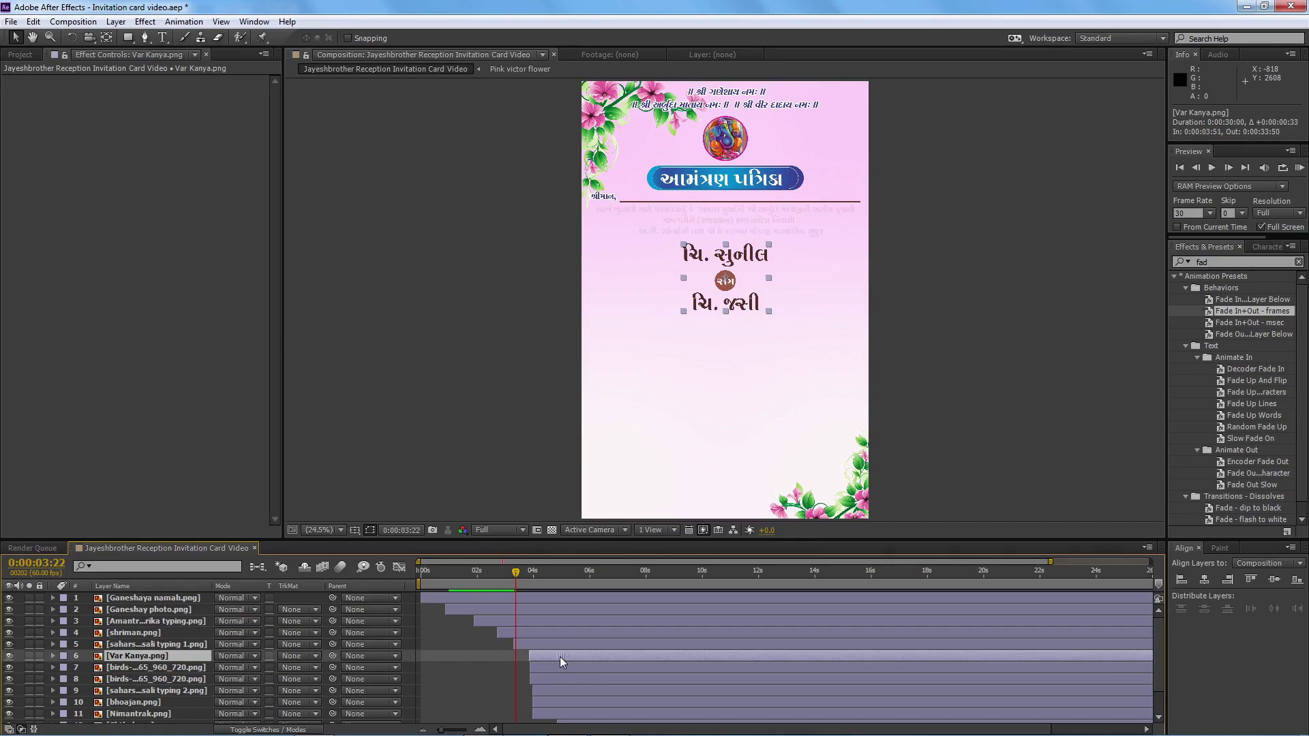
key("KP_0")
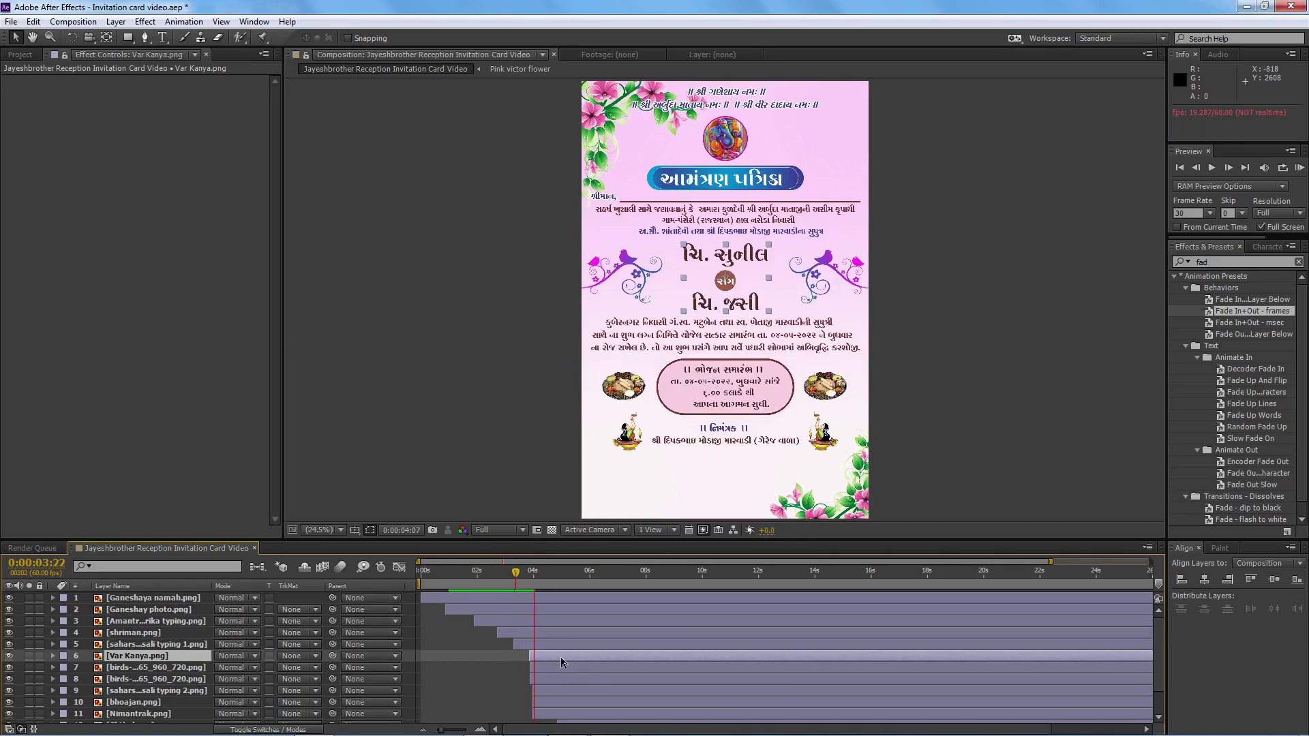
key("space")
left_click_drag(1257, 312, 156, 157)
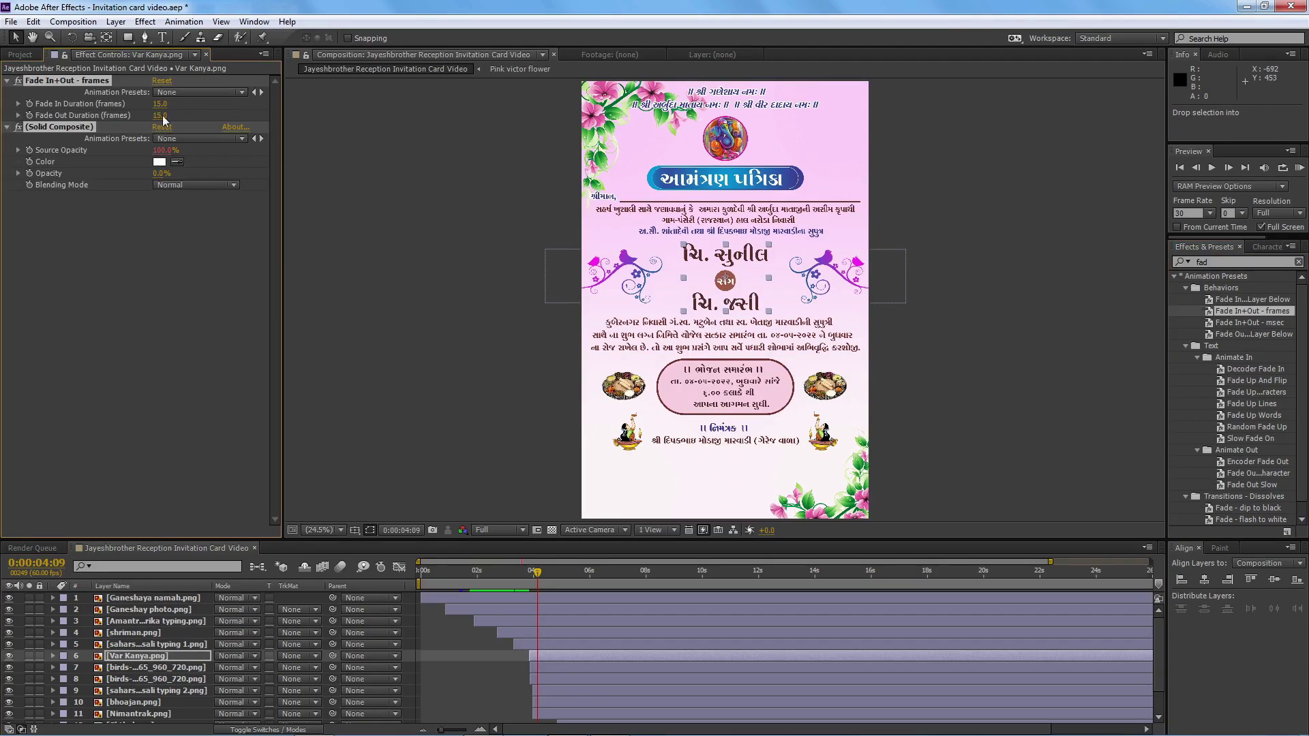
key("Return")
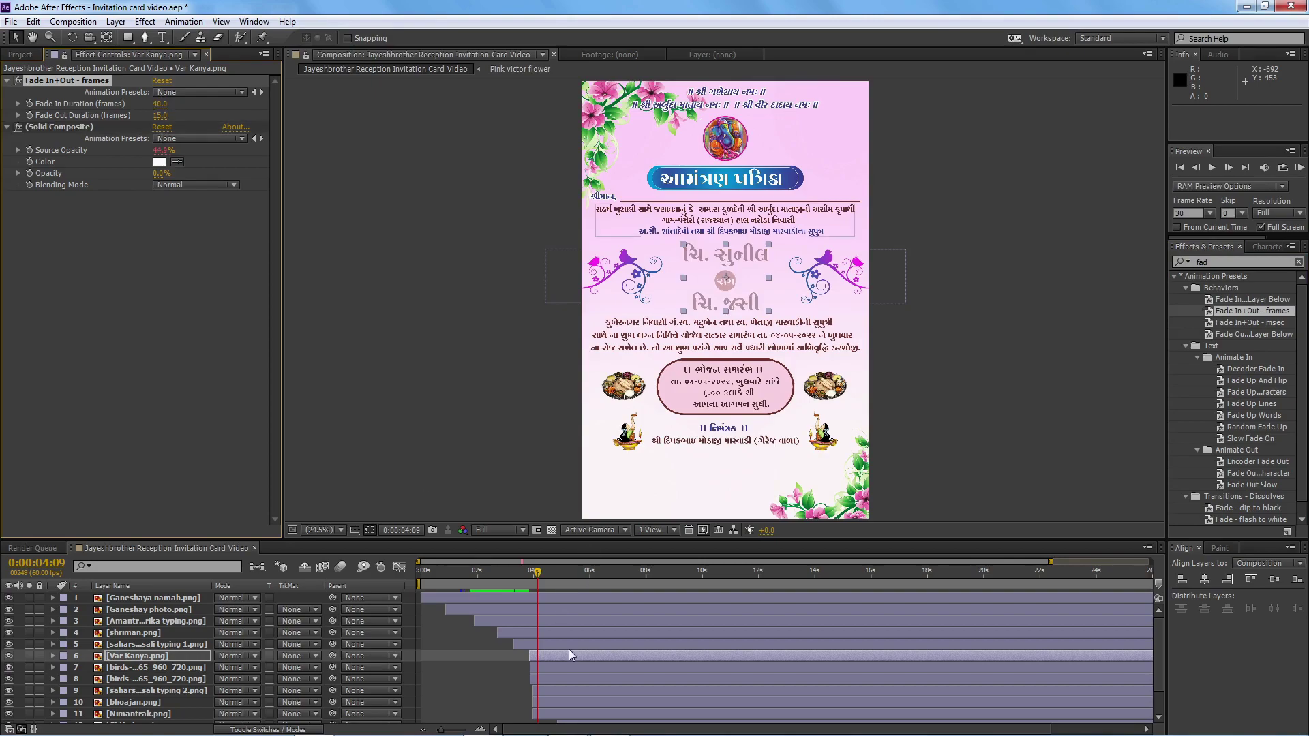
- Push the birds and lower layers later in the timeline
left_click(559, 678)
left_click_drag(560, 690, 590, 689)
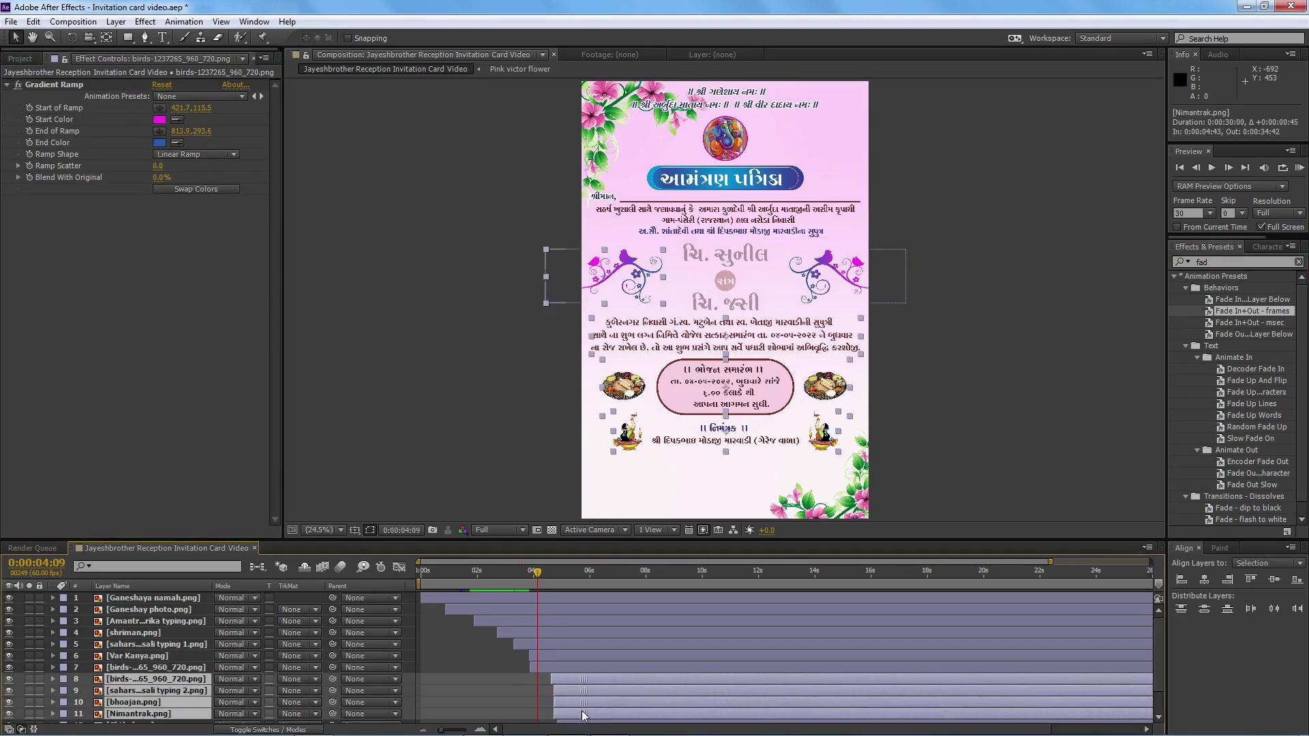
left_click(1237, 262)
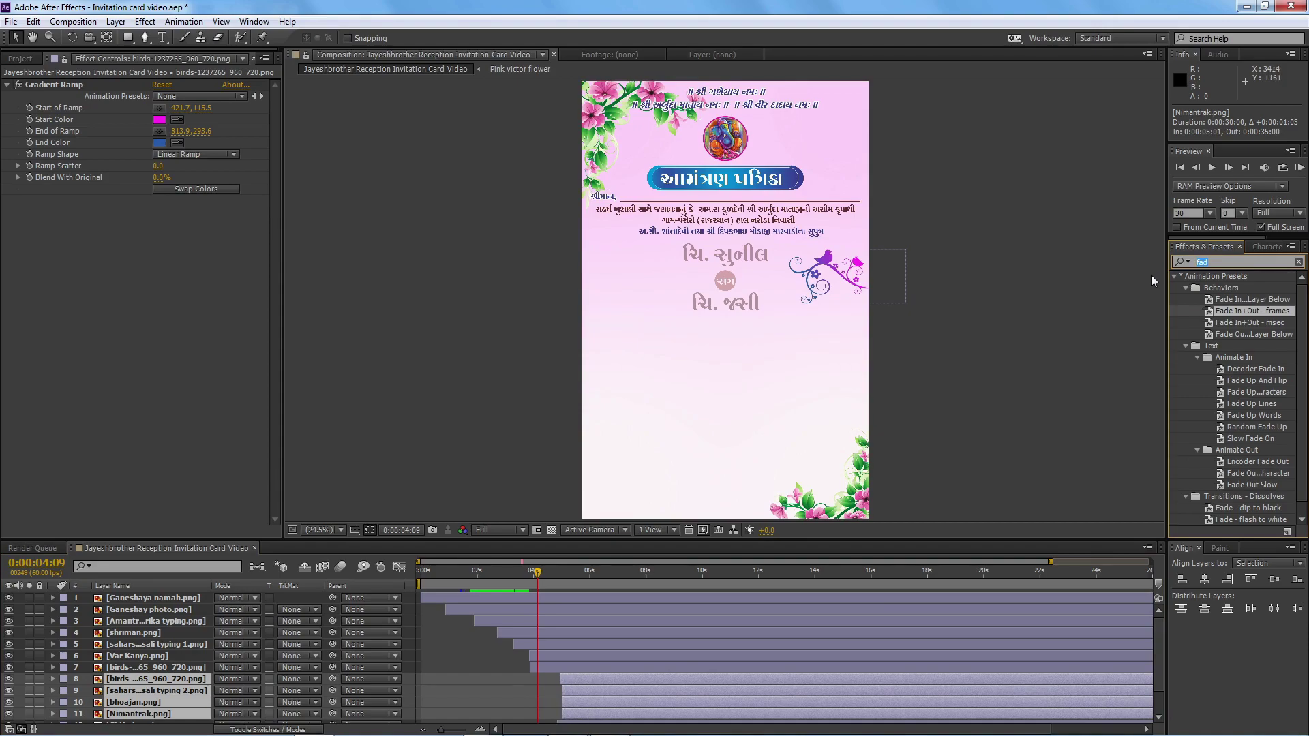
- Search Effects & Presets for CC Light Sweep and apply it to the birds layer
type("cc")
left_click(1267, 276)
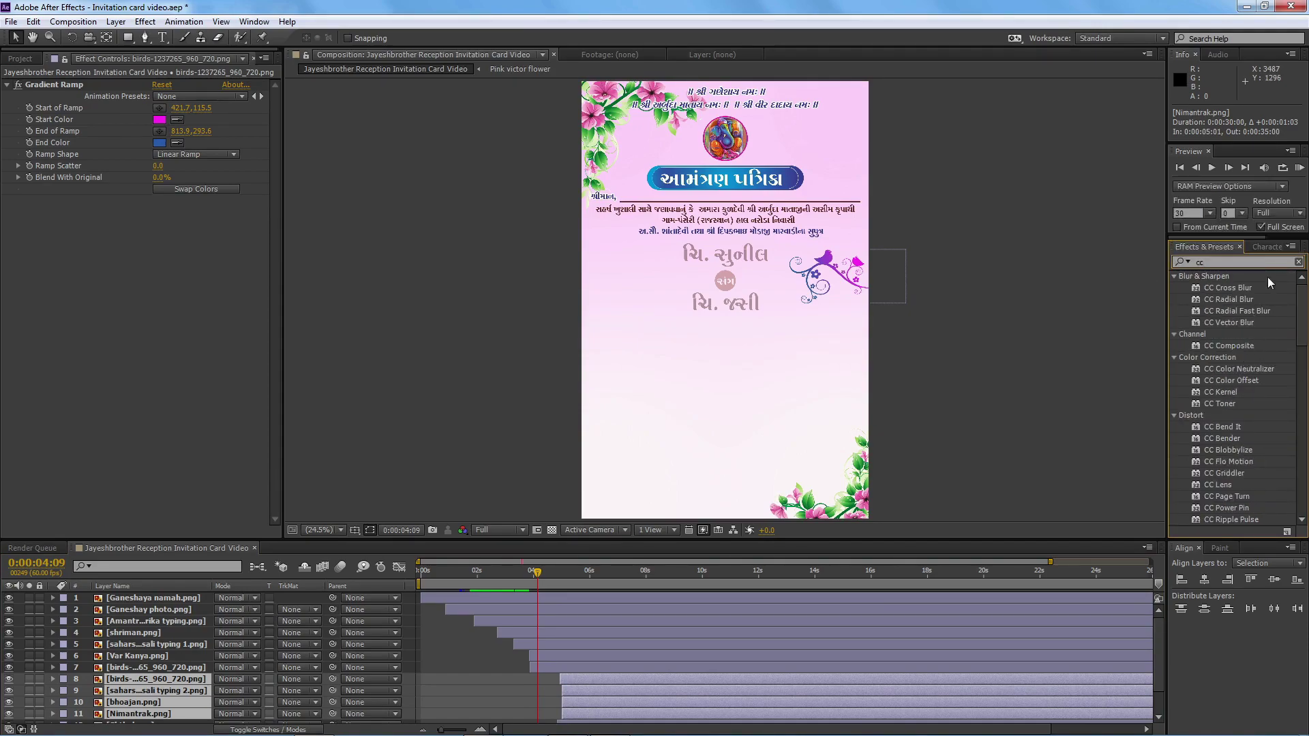
type(" li")
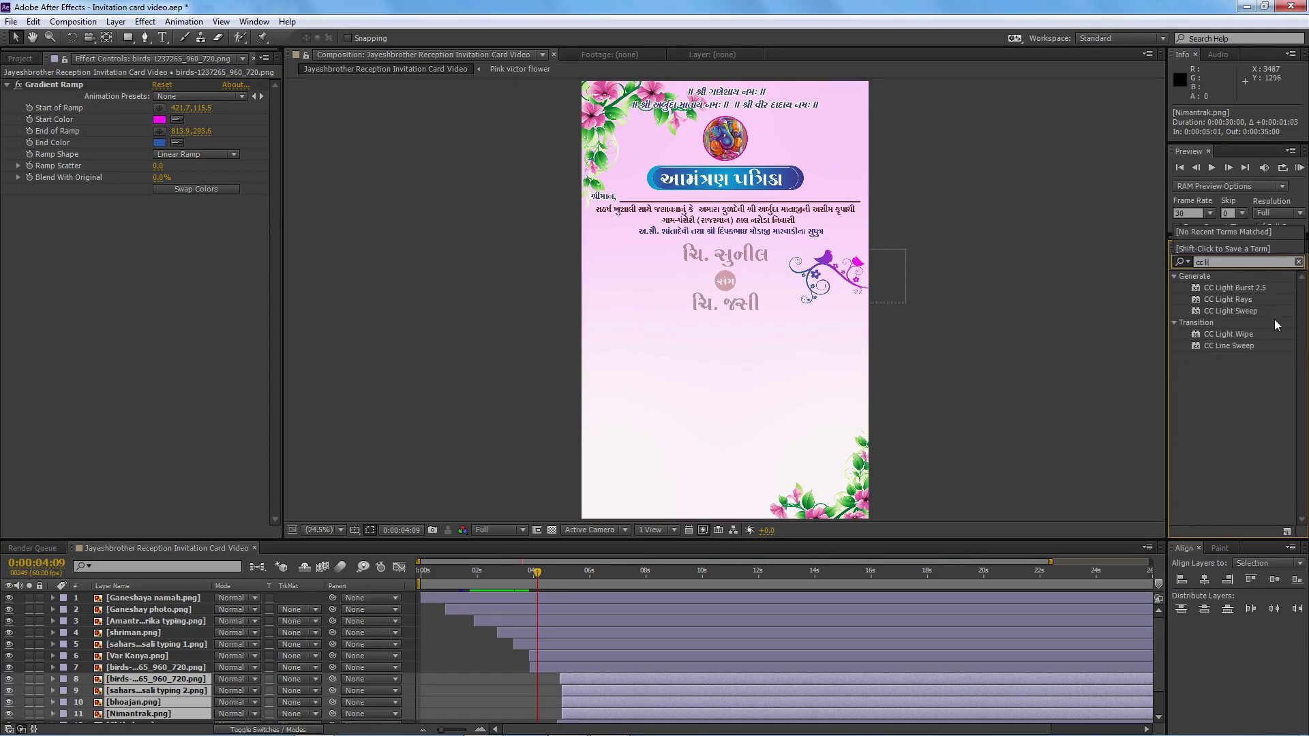
left_click_drag(1230, 311, 153, 250)
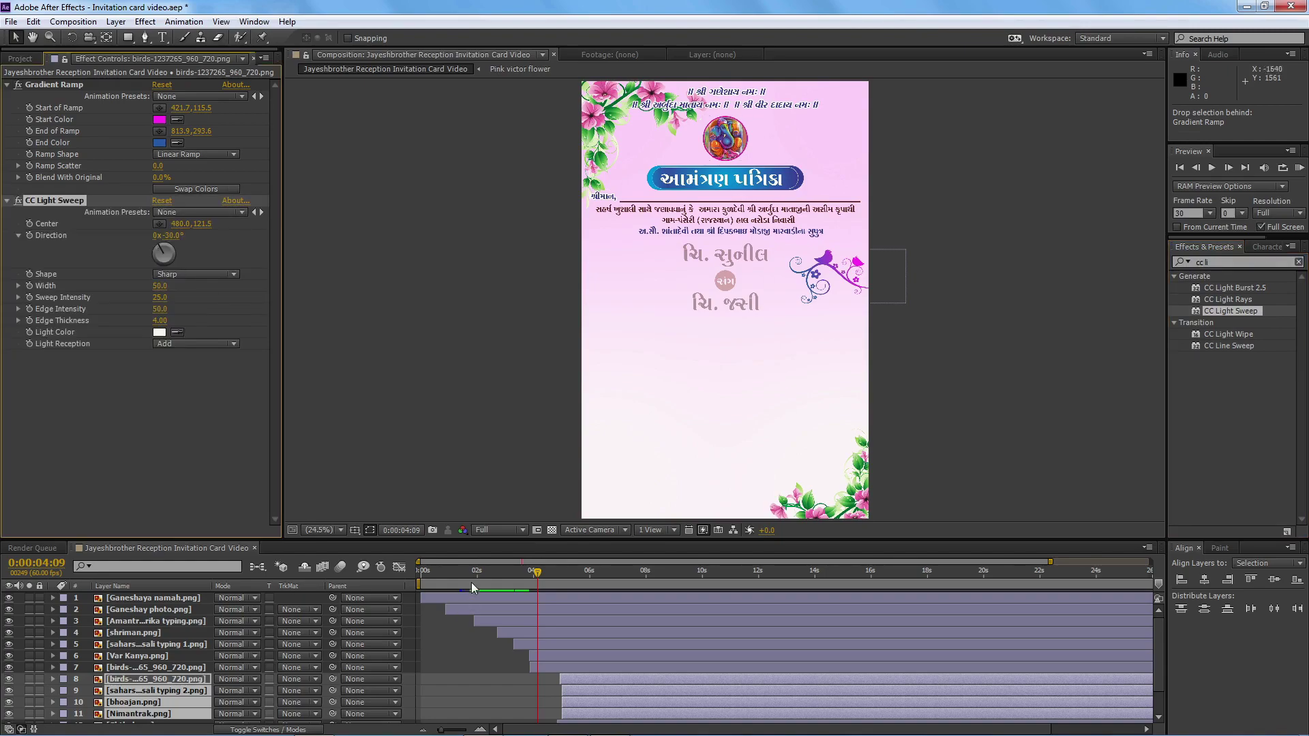
- Line up the Var Kanya names and birds layers at 4:09 and preview the names fading in
left_click(566, 667)
left_click(561, 659, "ctrl")
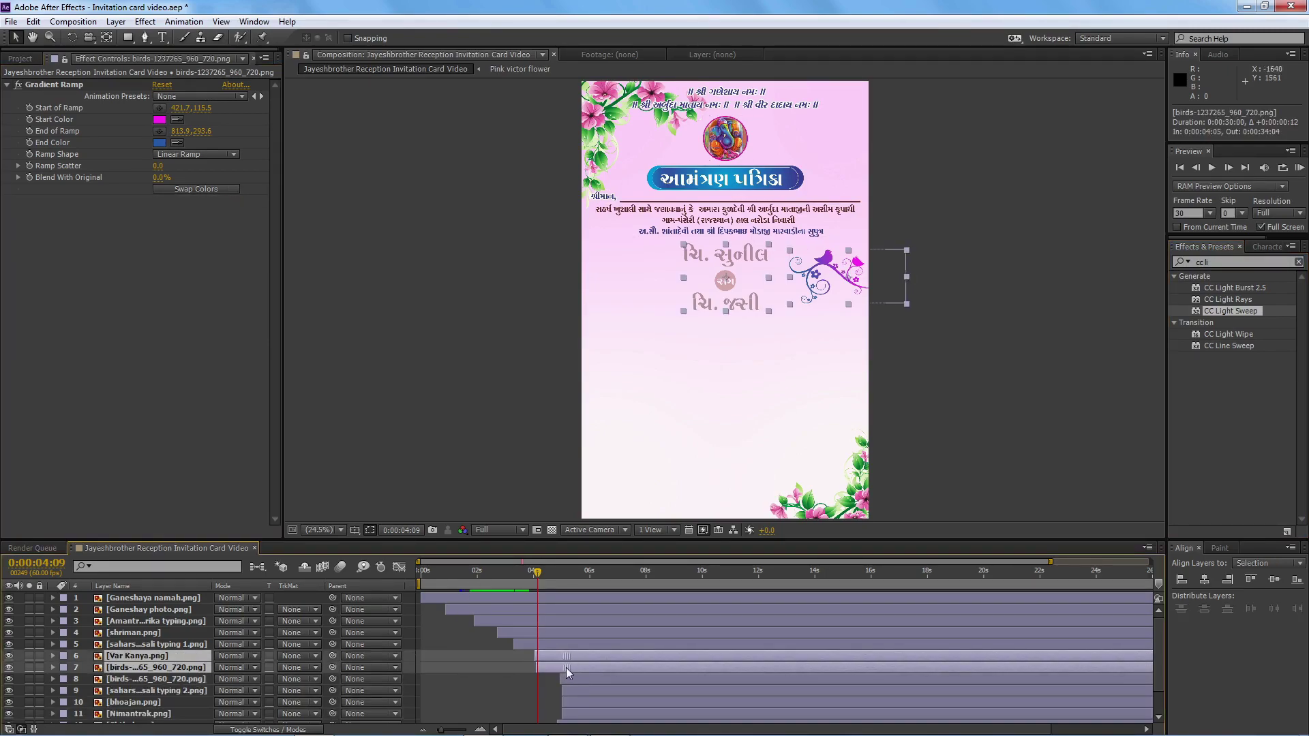
left_click_drag(566, 668, 573, 668)
left_click(507, 579)
key("space")
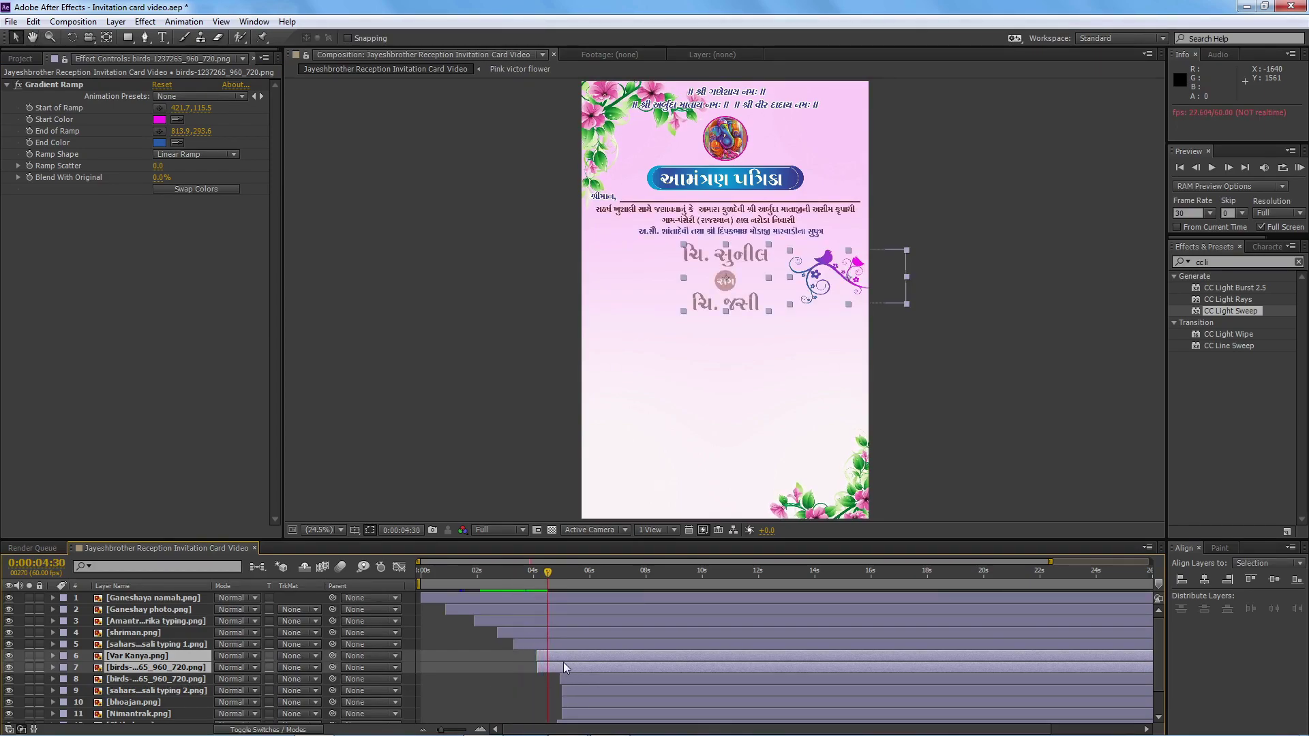
left_click(533, 674)
left_click(555, 667)
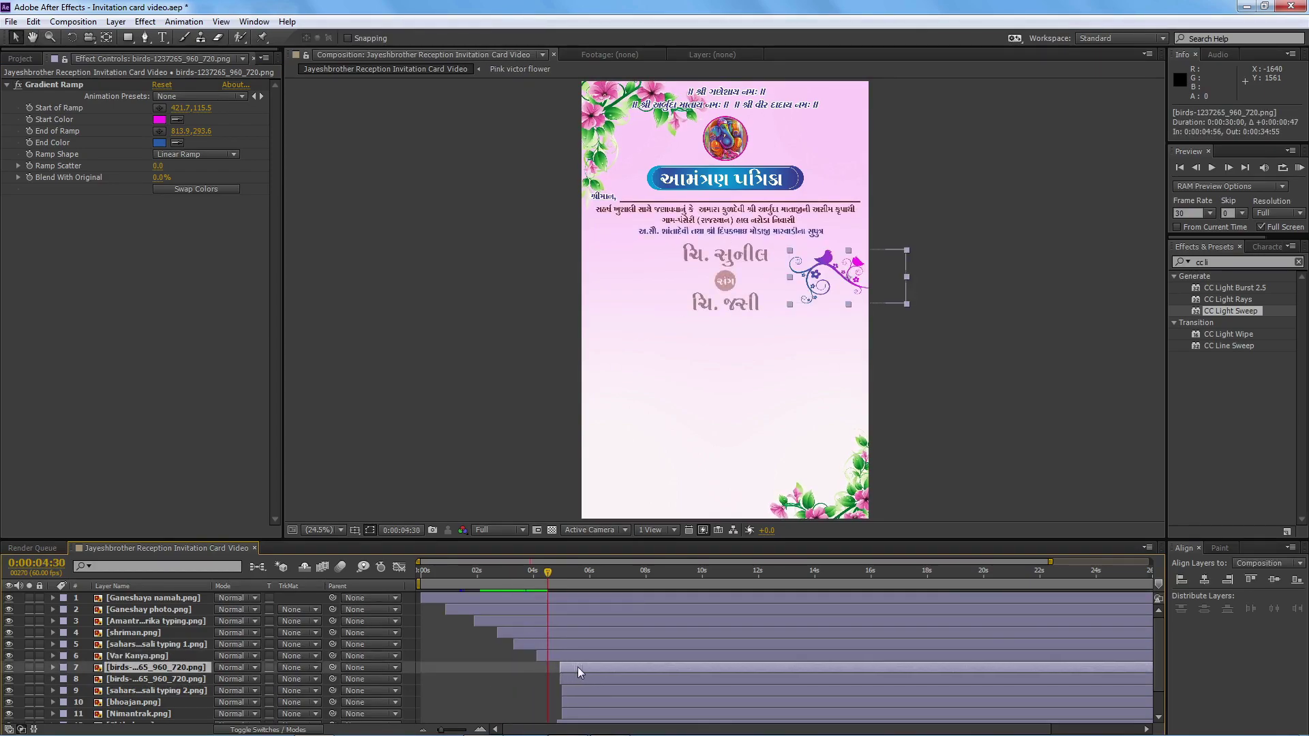
left_click(554, 656)
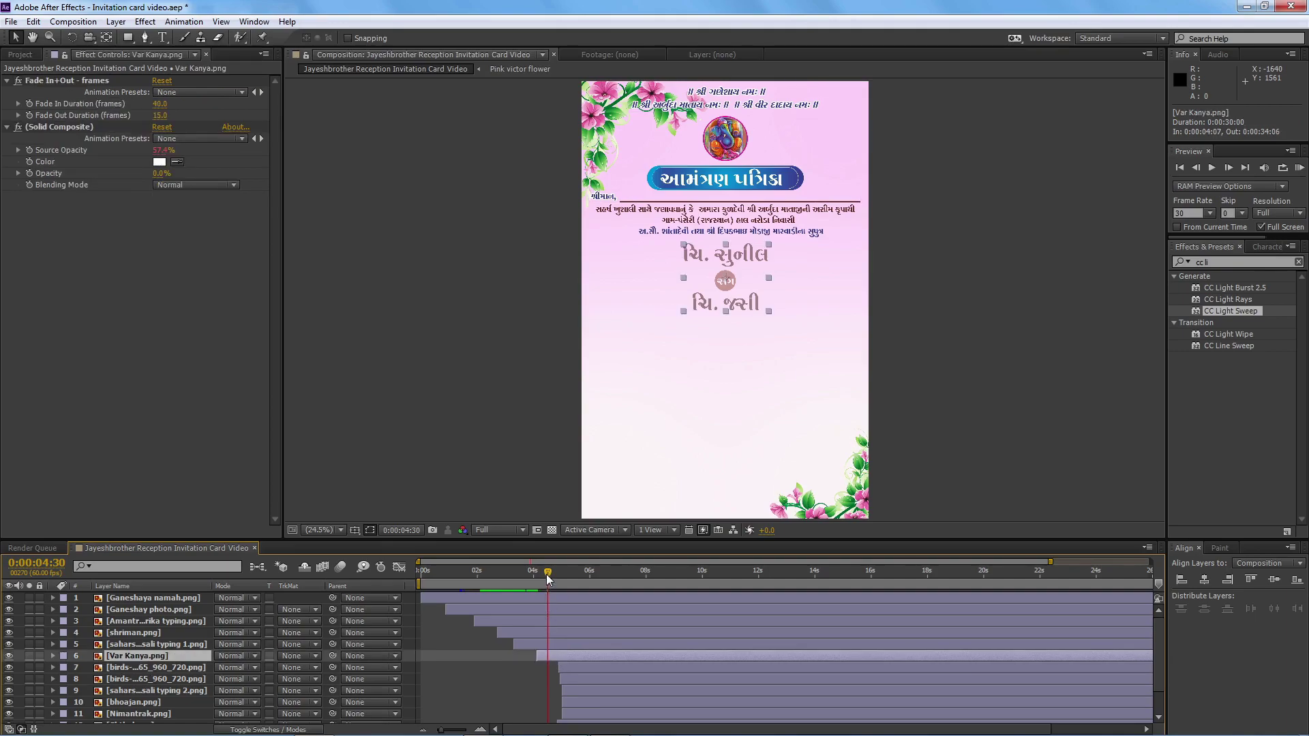
left_click_drag(546, 574, 533, 576)
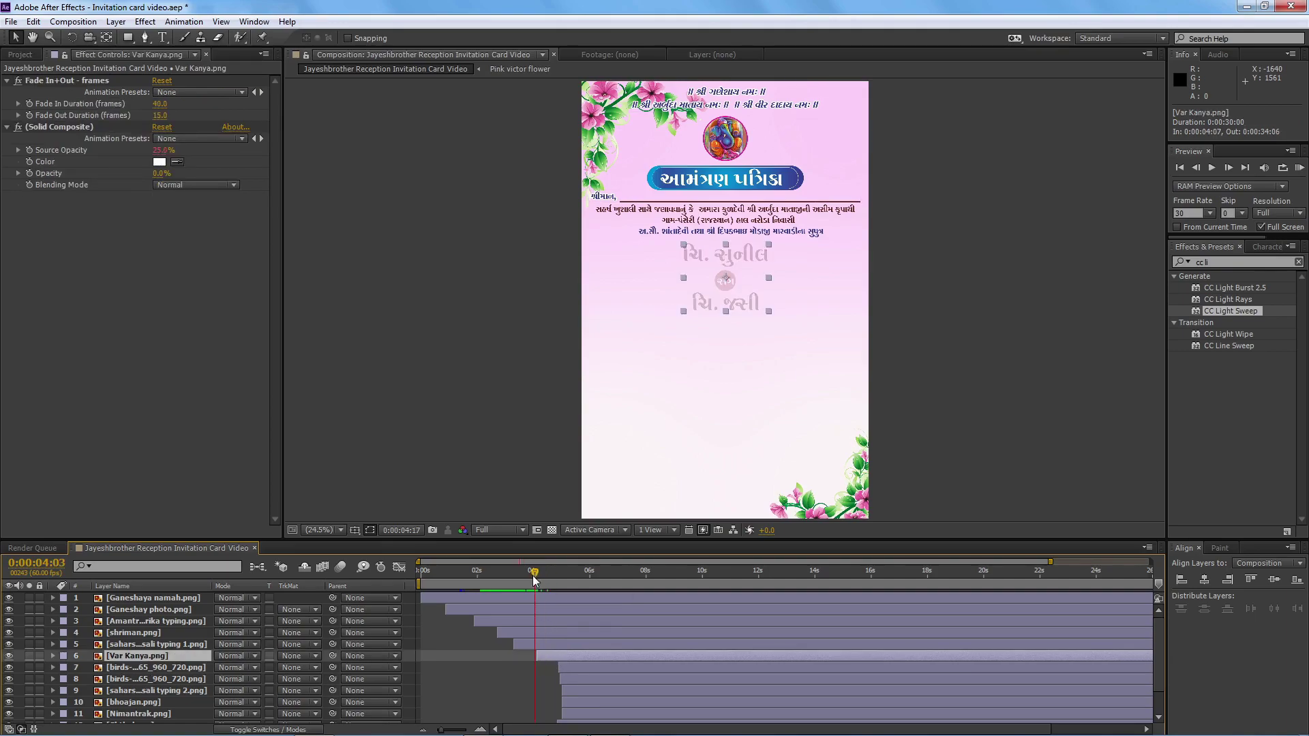
key("space")
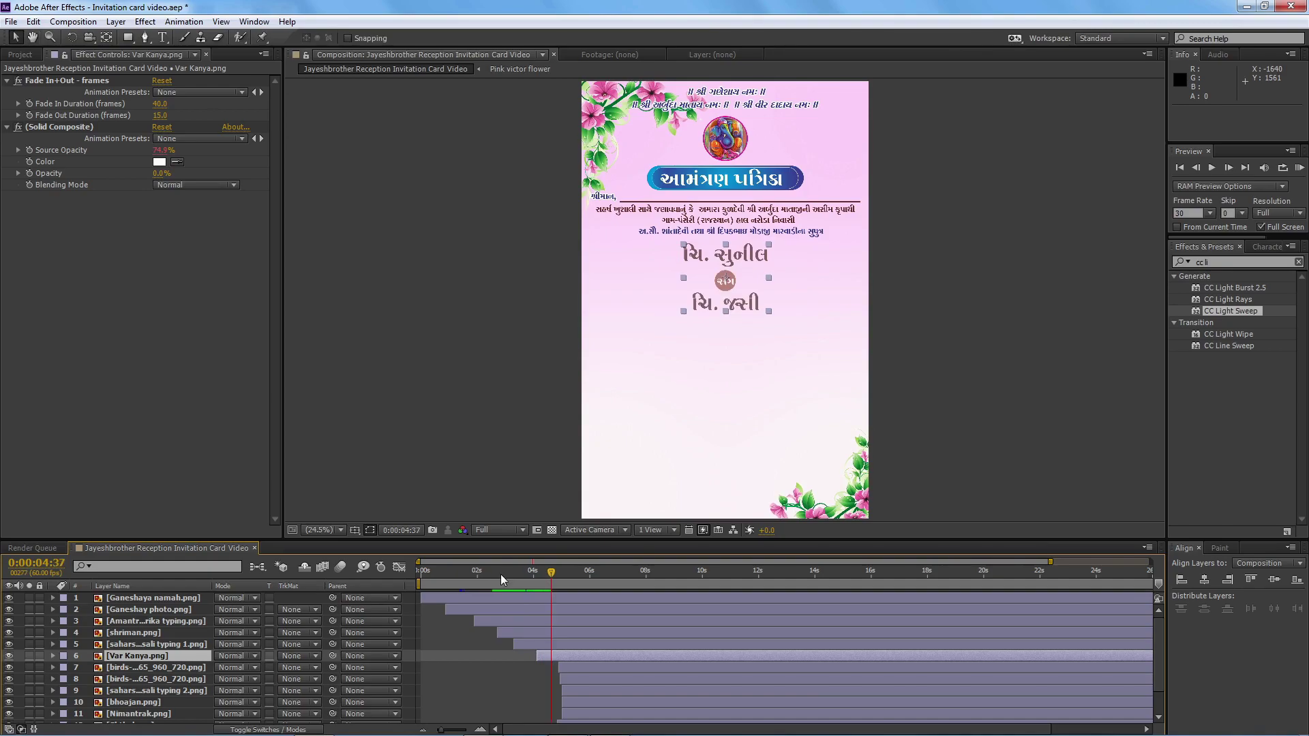
- Apply CC Light Sweep to Var Kanya, at -7°, keyframing its center from left to right of the names
left_click_drag(1231, 311, 175, 177)
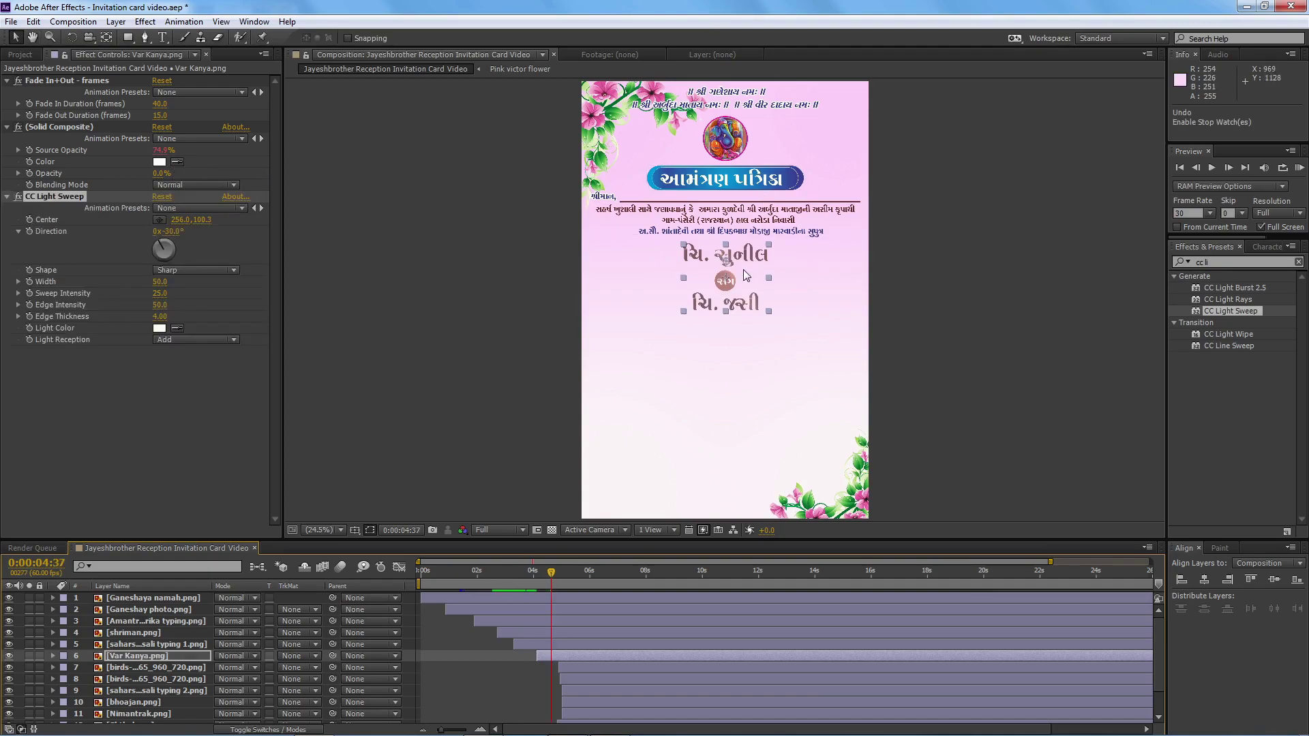
left_click_drag(727, 262, 656, 281)
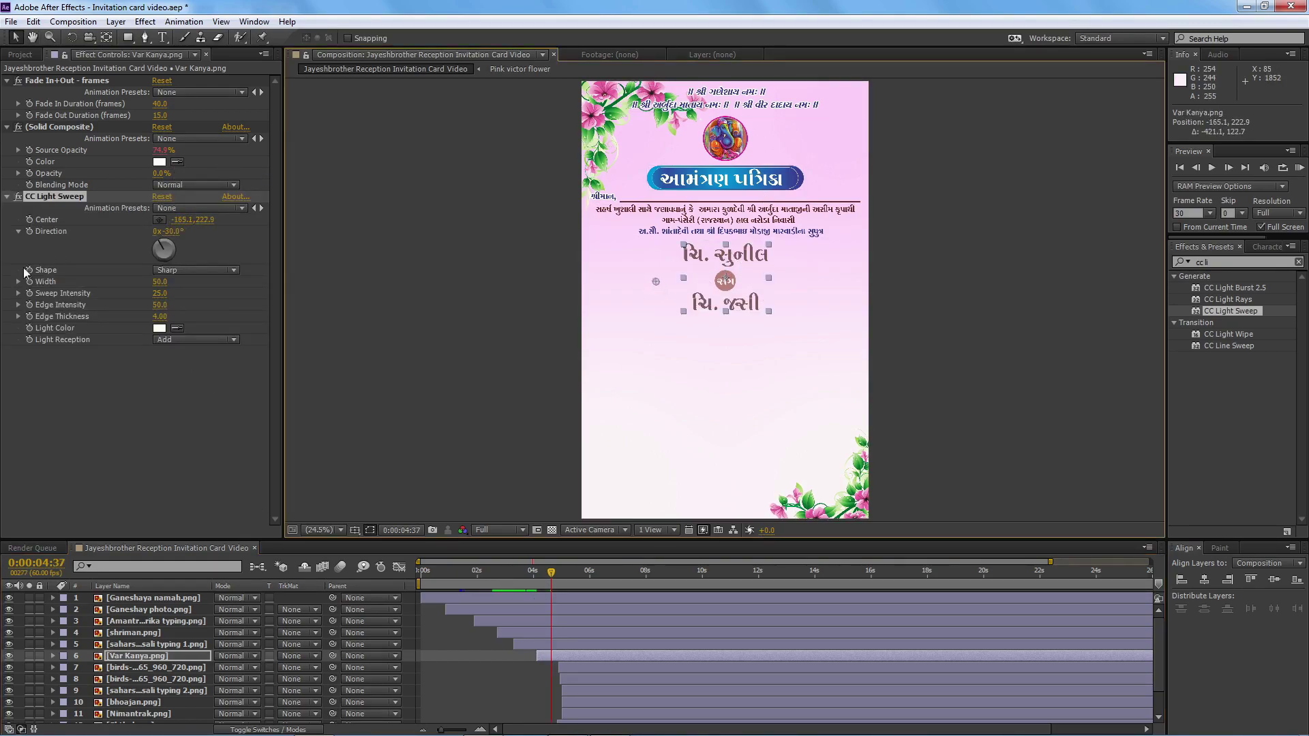
left_click(30, 220)
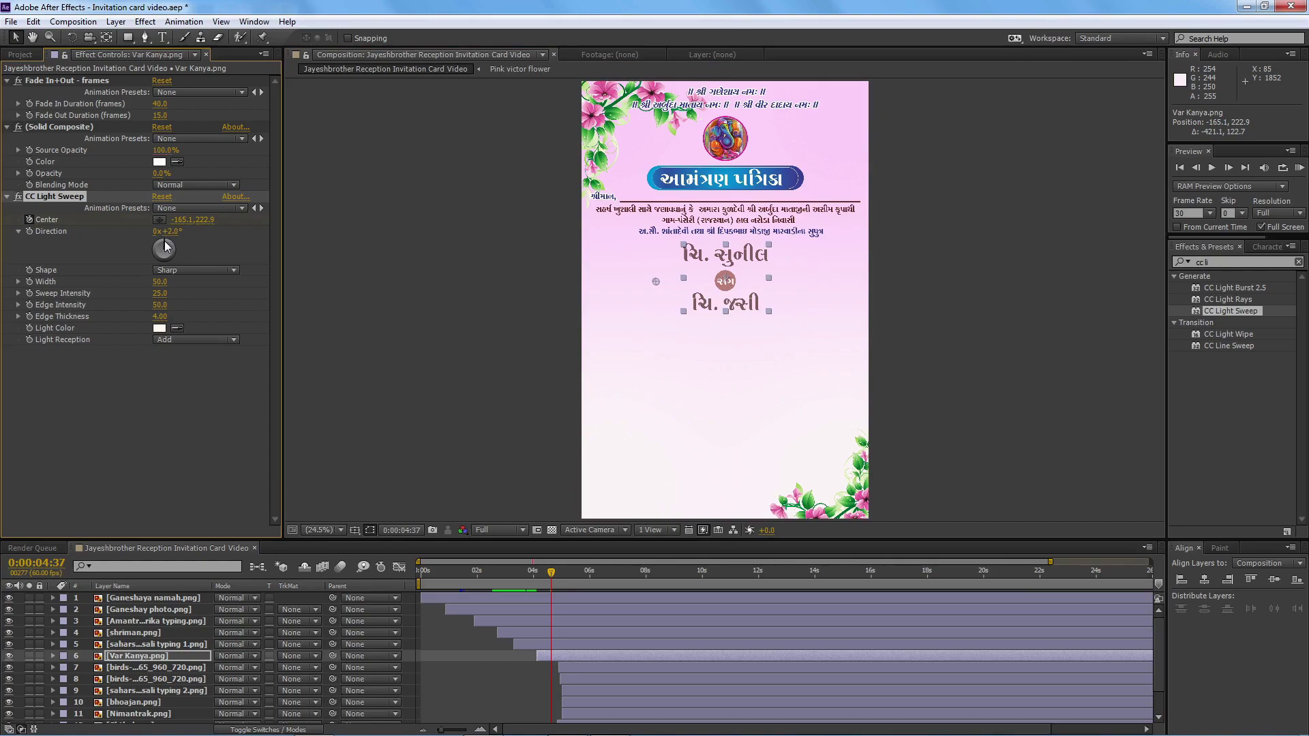
left_click_drag(164, 246, 162, 244)
left_click_drag(553, 574, 560, 574)
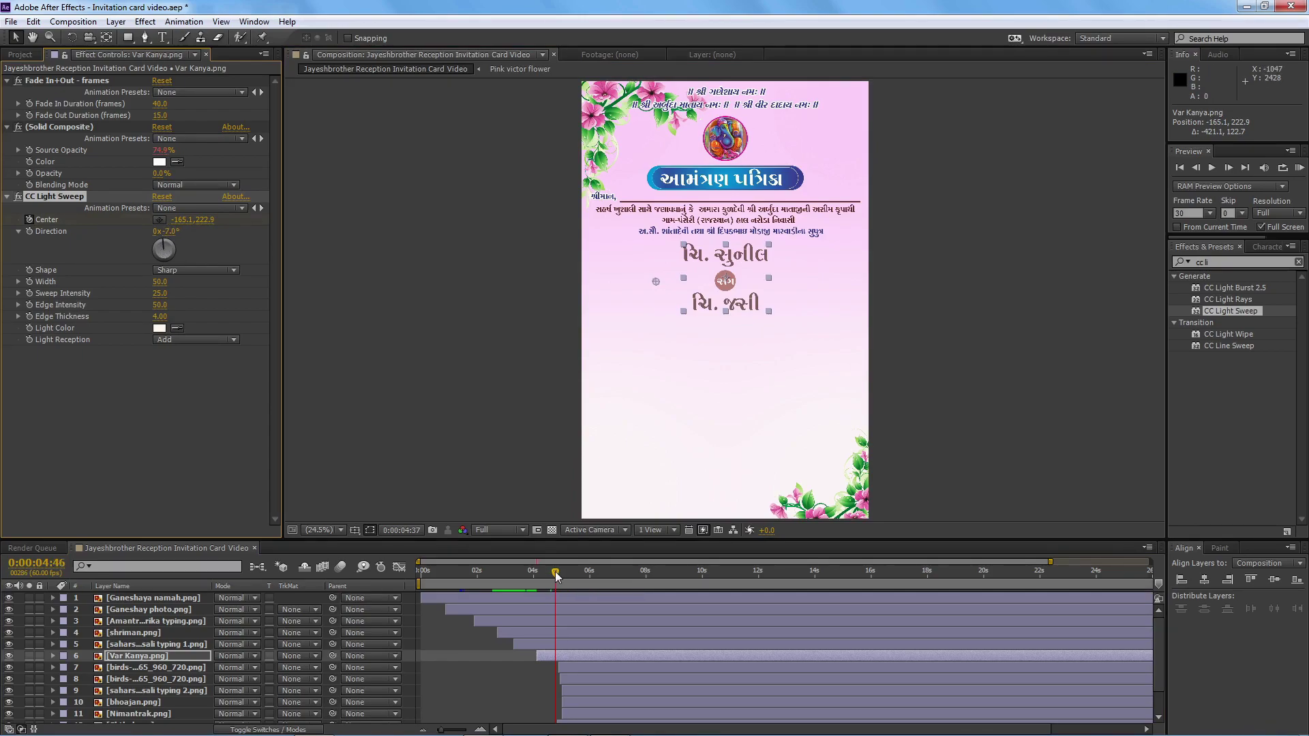
left_click_drag(787, 271, 791, 283)
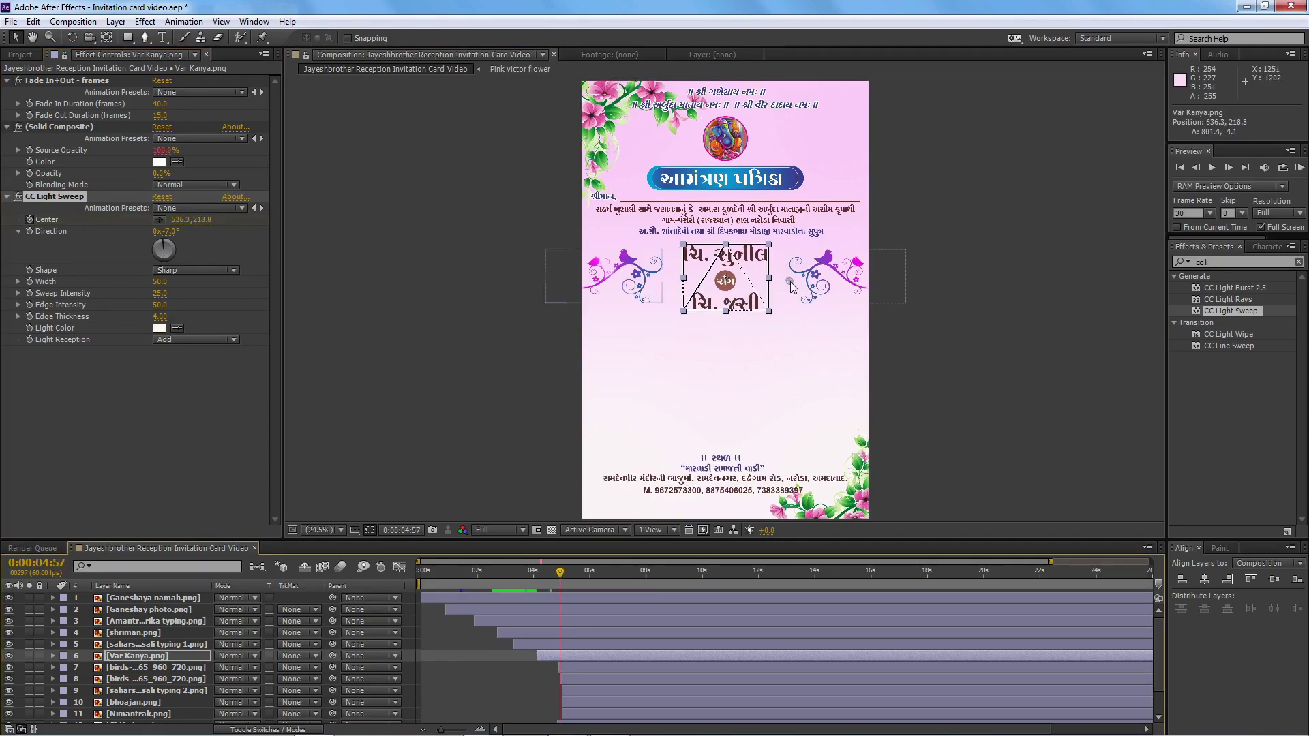
- Preview the names' light sweep, then enlarge the Timeline panel so all fourteen layers show
key("space")
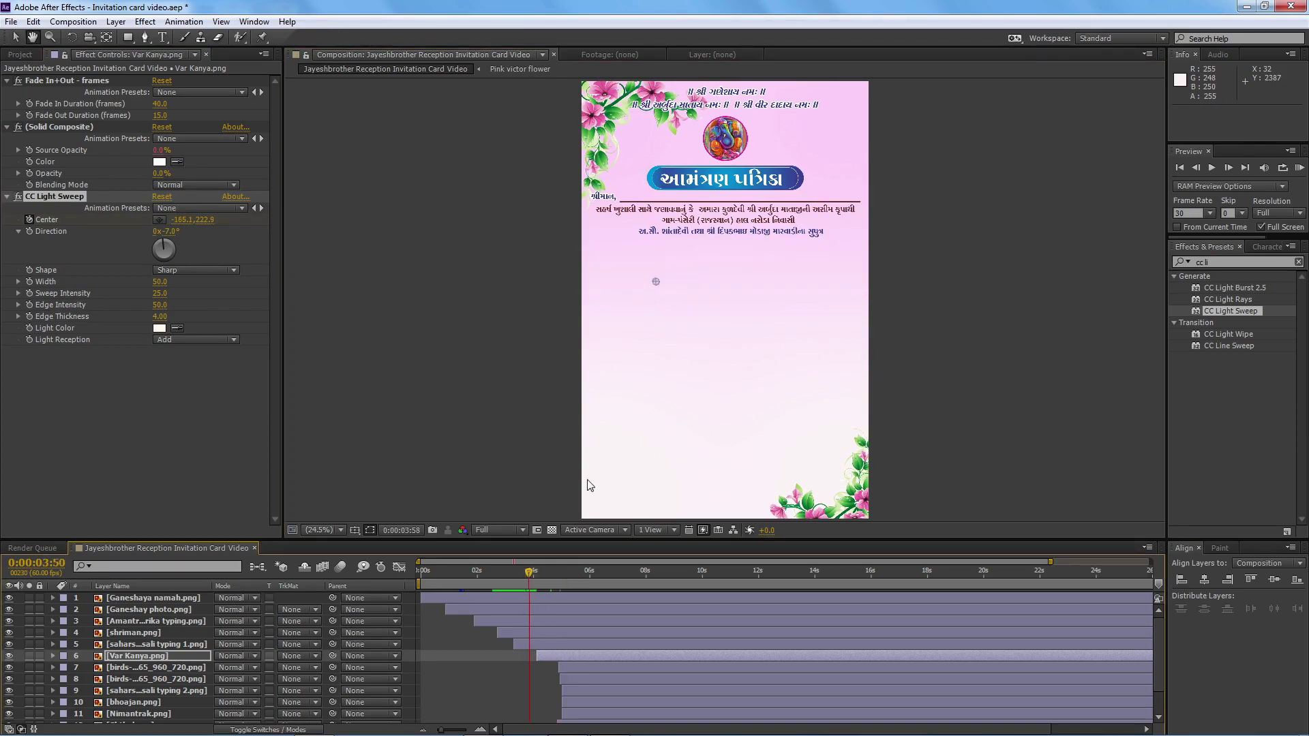
key("space")
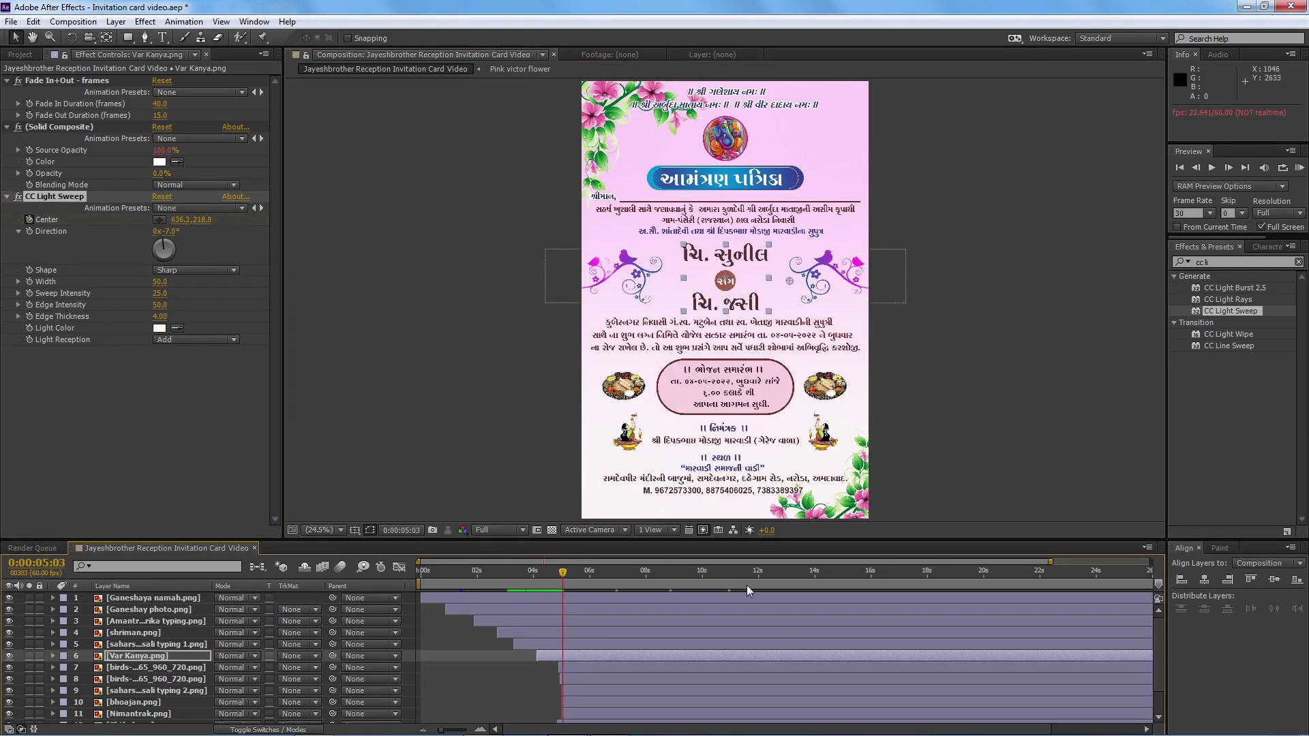
scroll(736, 626, "down", 2)
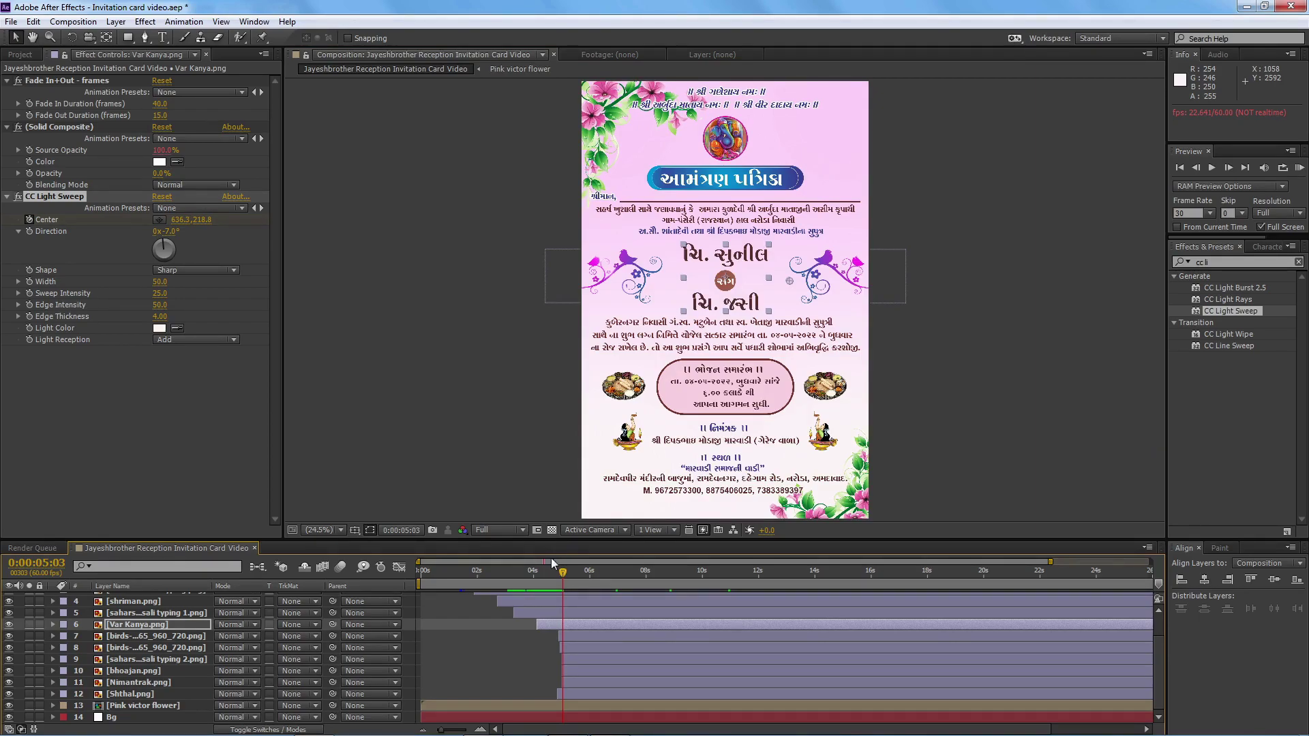
left_click_drag(535, 539, 536, 457)
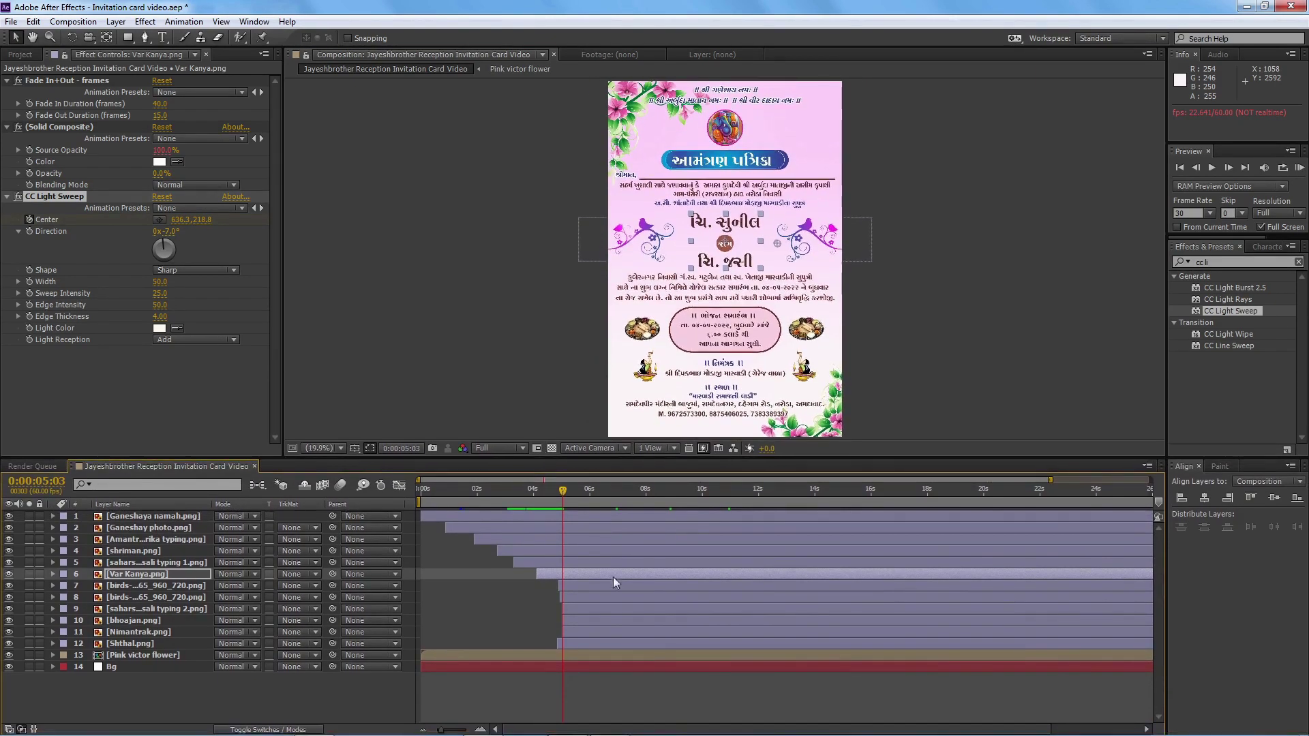
left_click(600, 587)
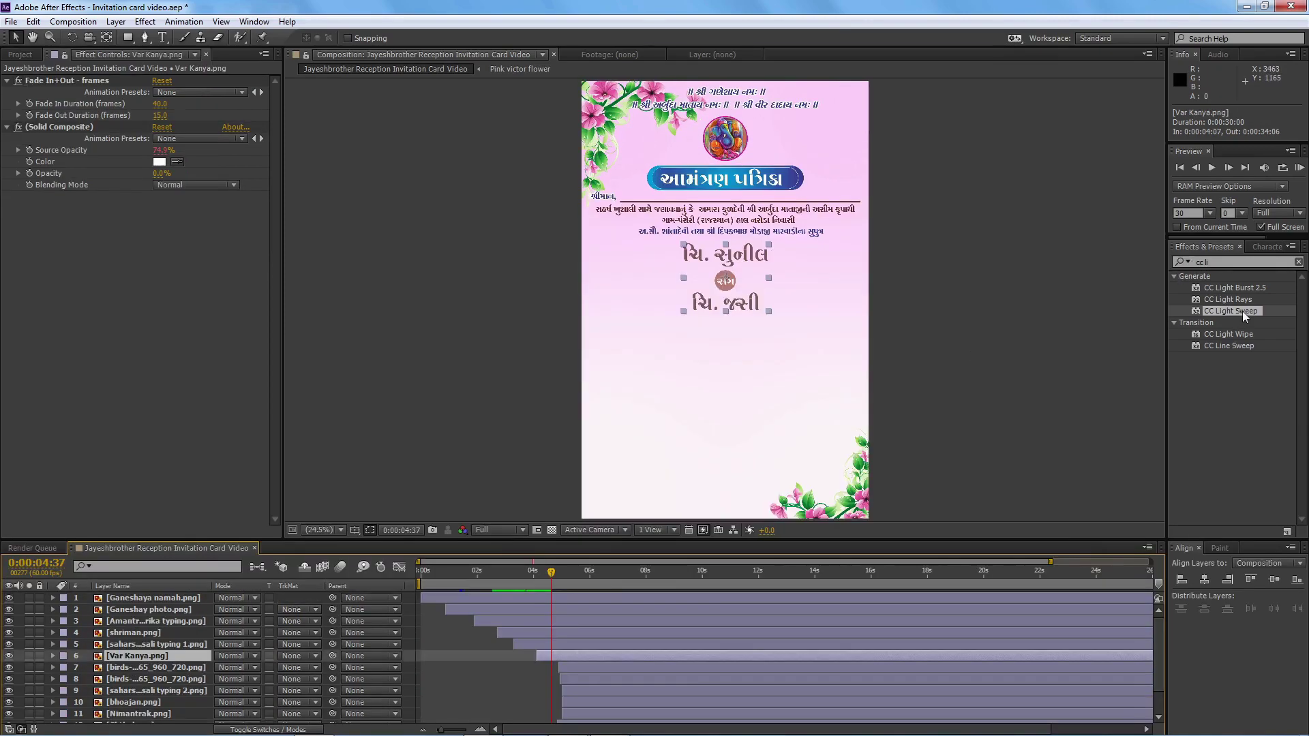
- Move the right birds off the card to the right and the left birds off to the left
left_click_drag(1245, 315, 128, 259)
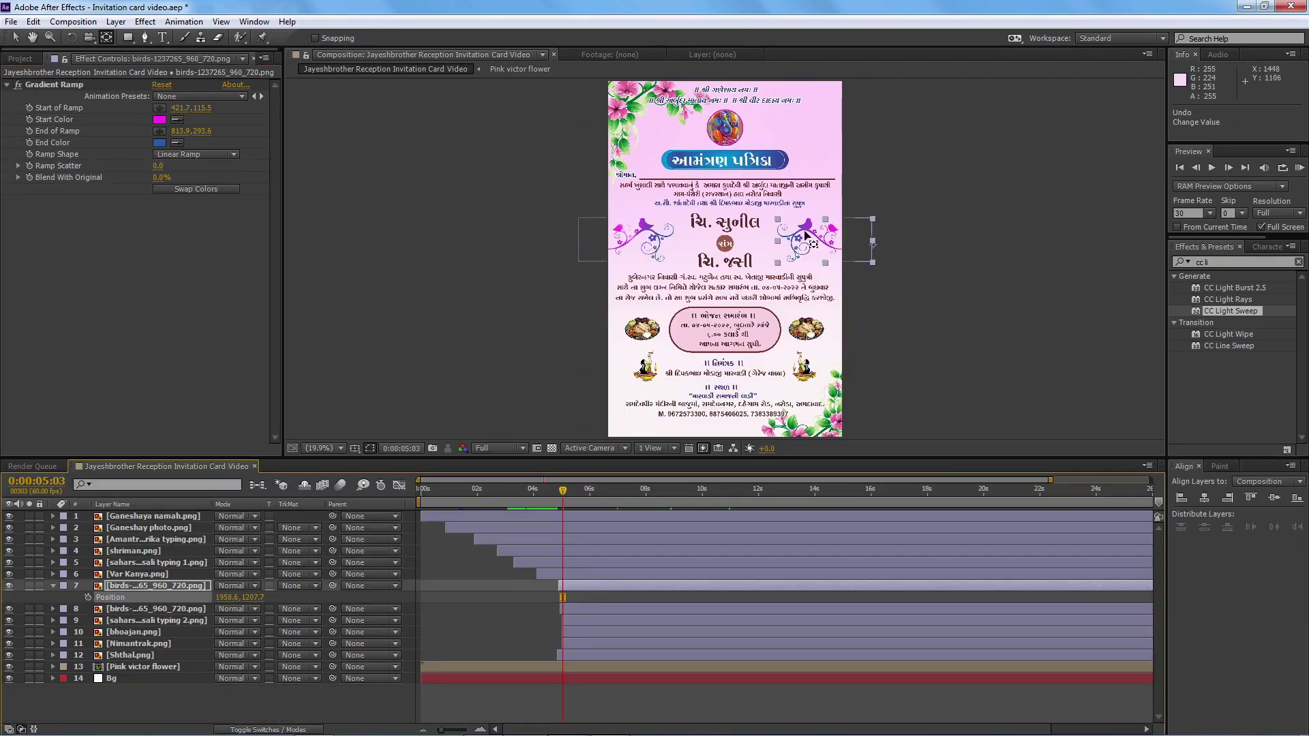
key("v")
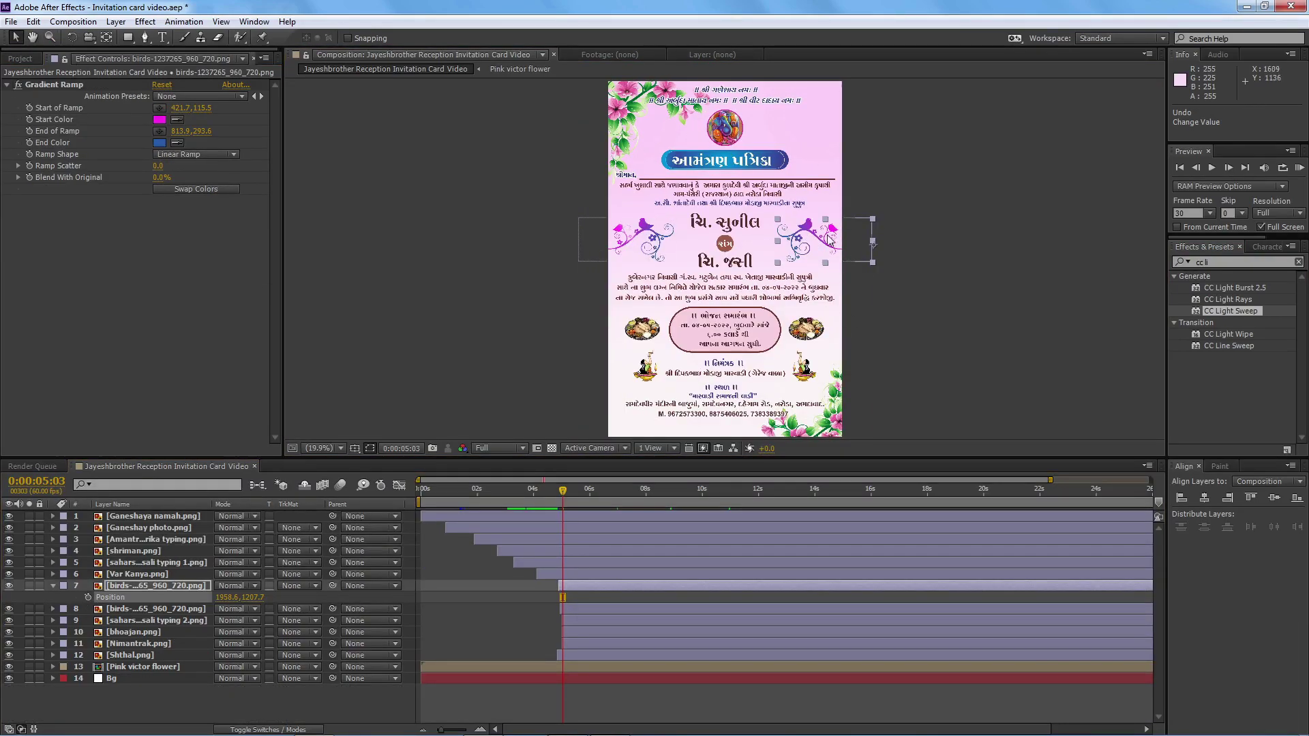
left_click_drag(824, 245, 889, 250)
left_click_drag(626, 252, 559, 252)
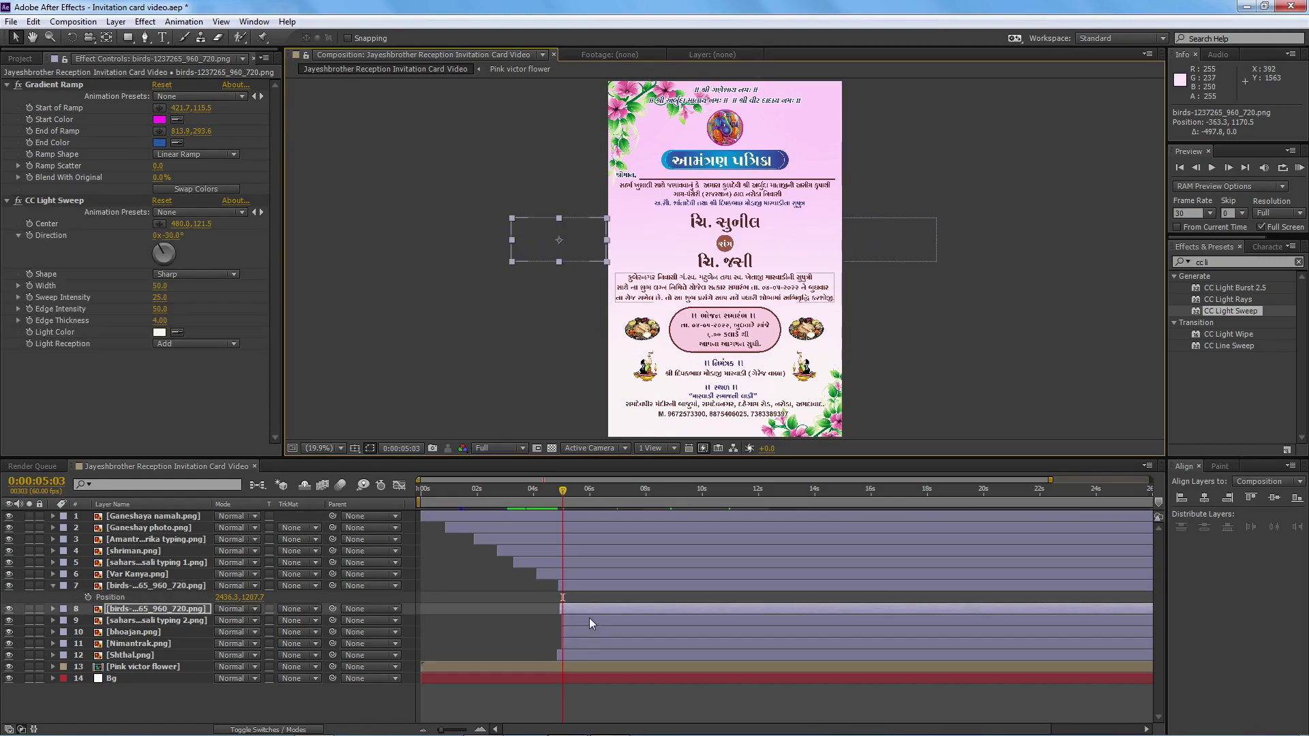
- Shift the four detail-section layers to start near six seconds and preview from 4:33
left_click(589, 617)
left_click(586, 653, "shift")
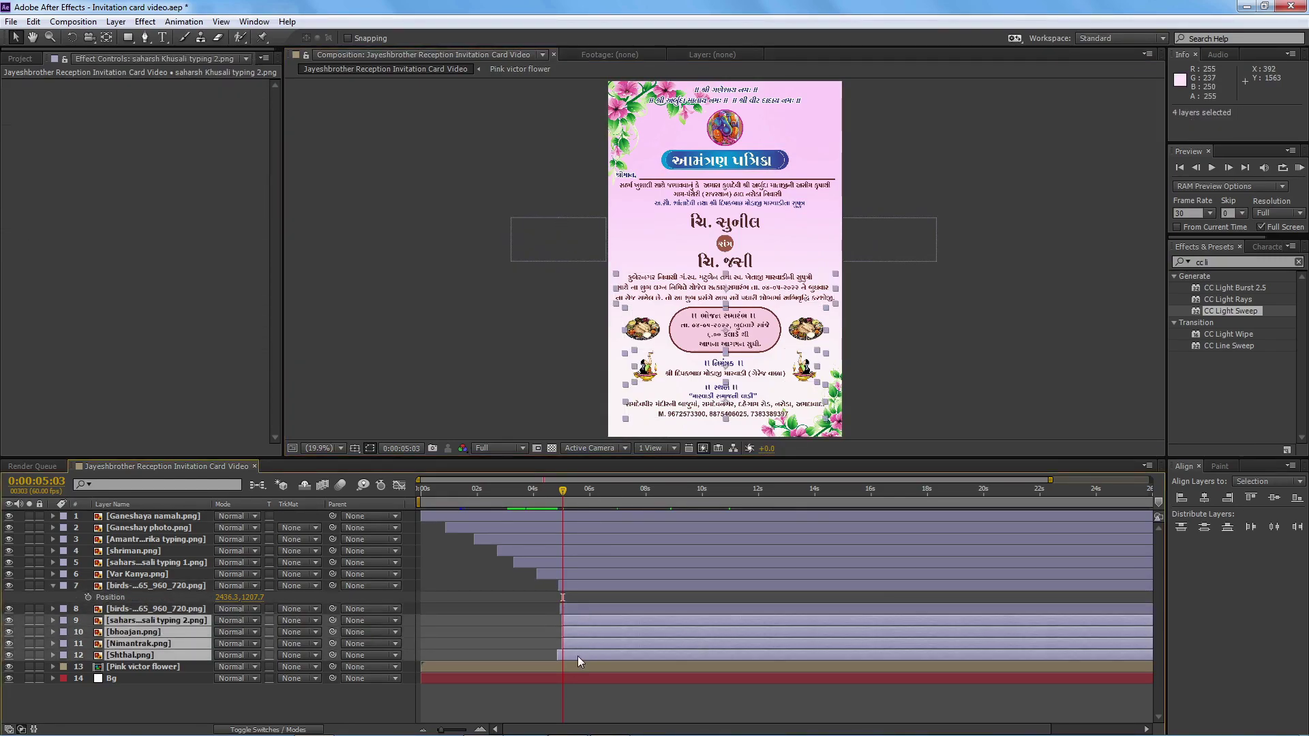
left_click_drag(578, 656, 632, 653)
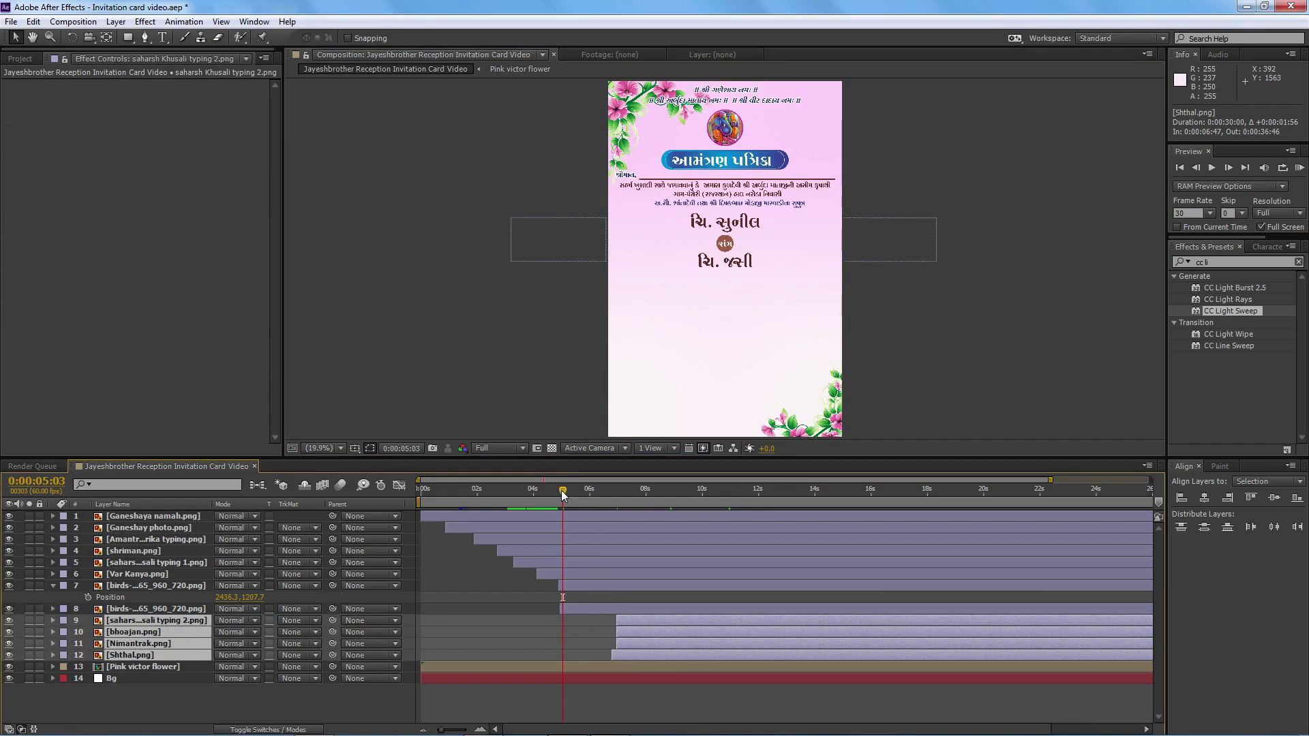
left_click_drag(562, 490, 548, 493)
key("space")
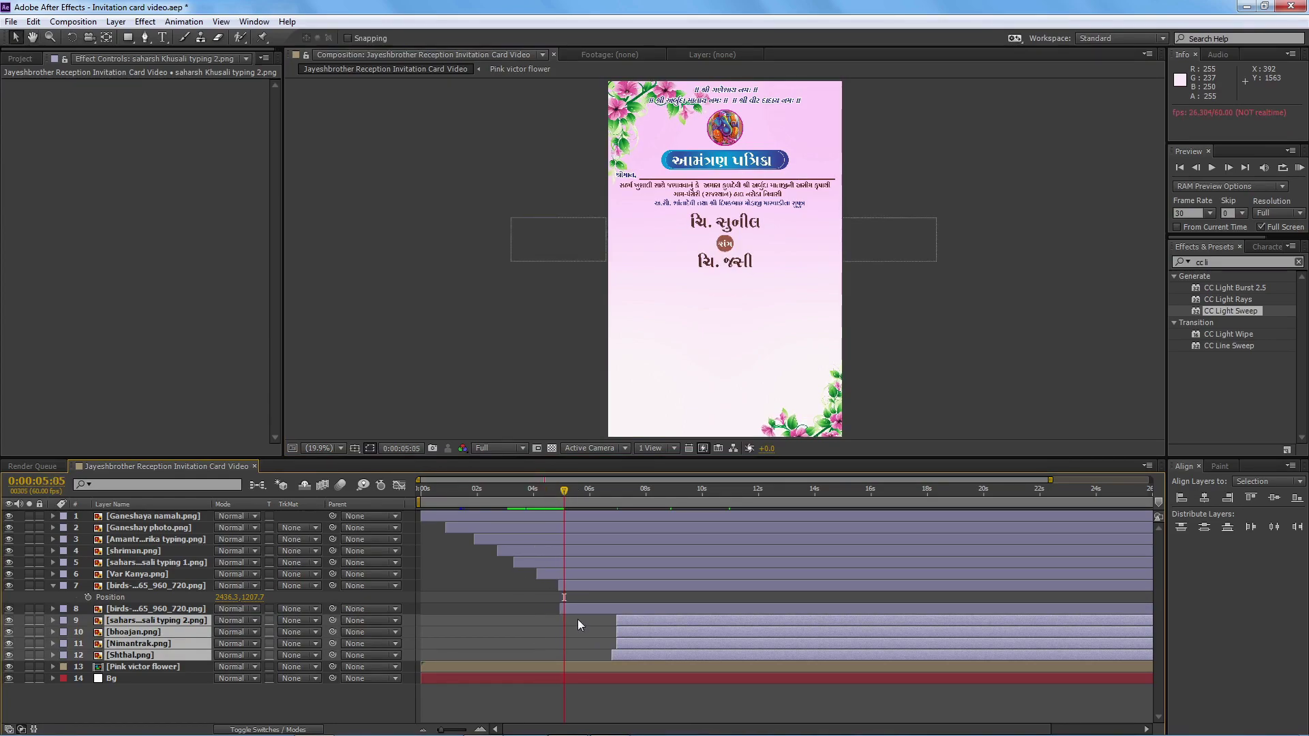
left_click(597, 589)
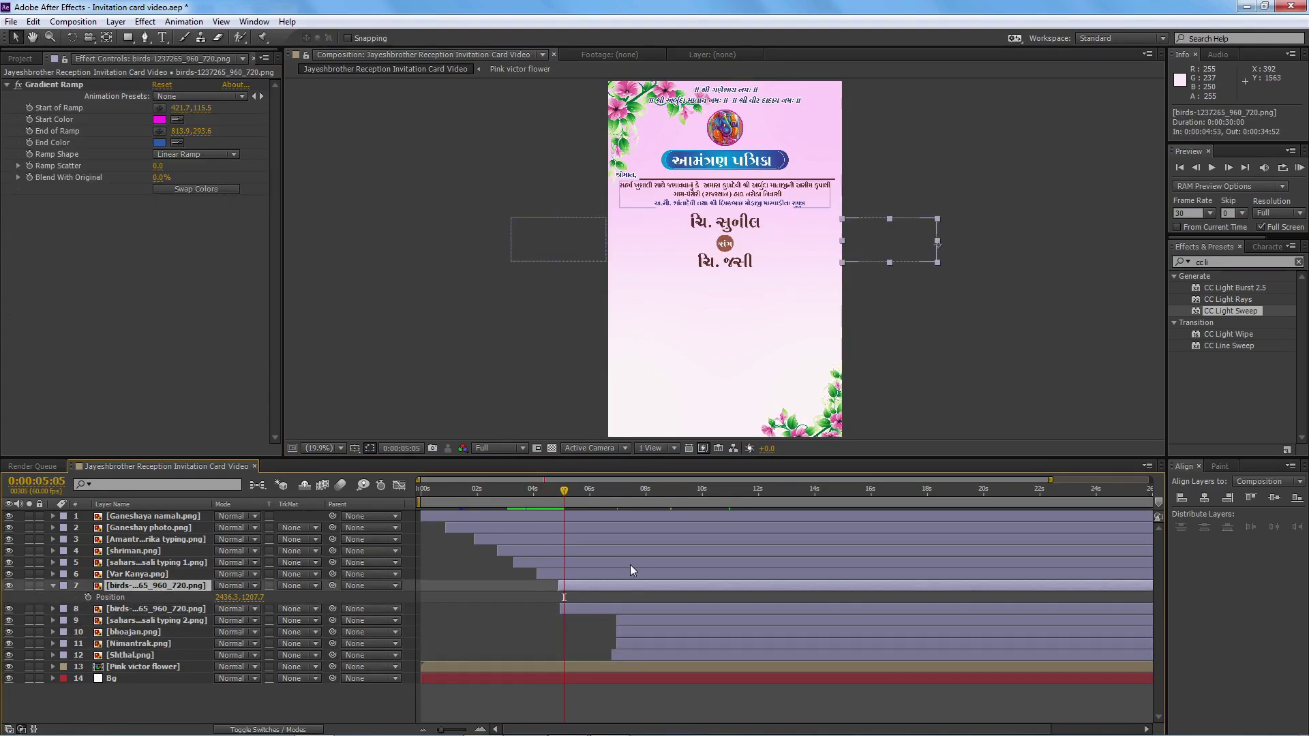
- Set starting Position keyframes at 5:05 on both off-card bird layers
left_click(88, 597)
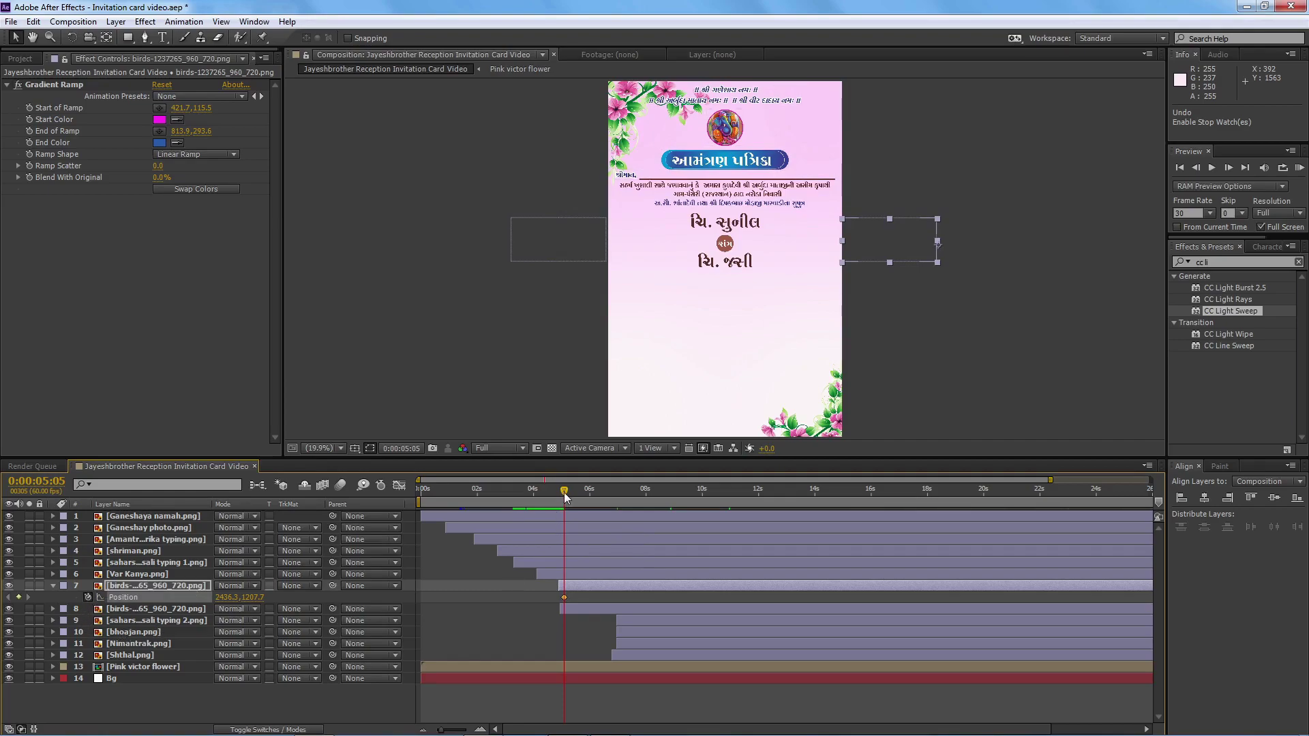
left_click(584, 612)
key("p")
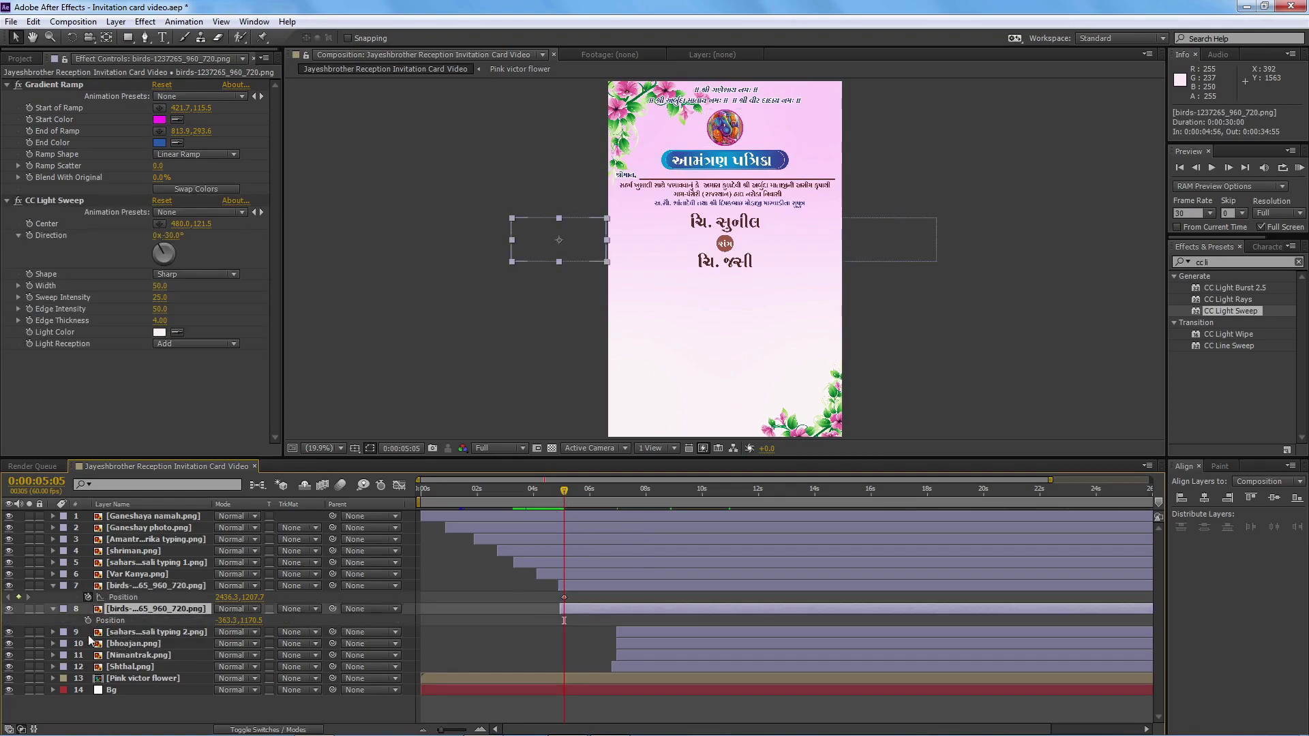
left_click(88, 620)
left_click_drag(564, 489, 575, 491)
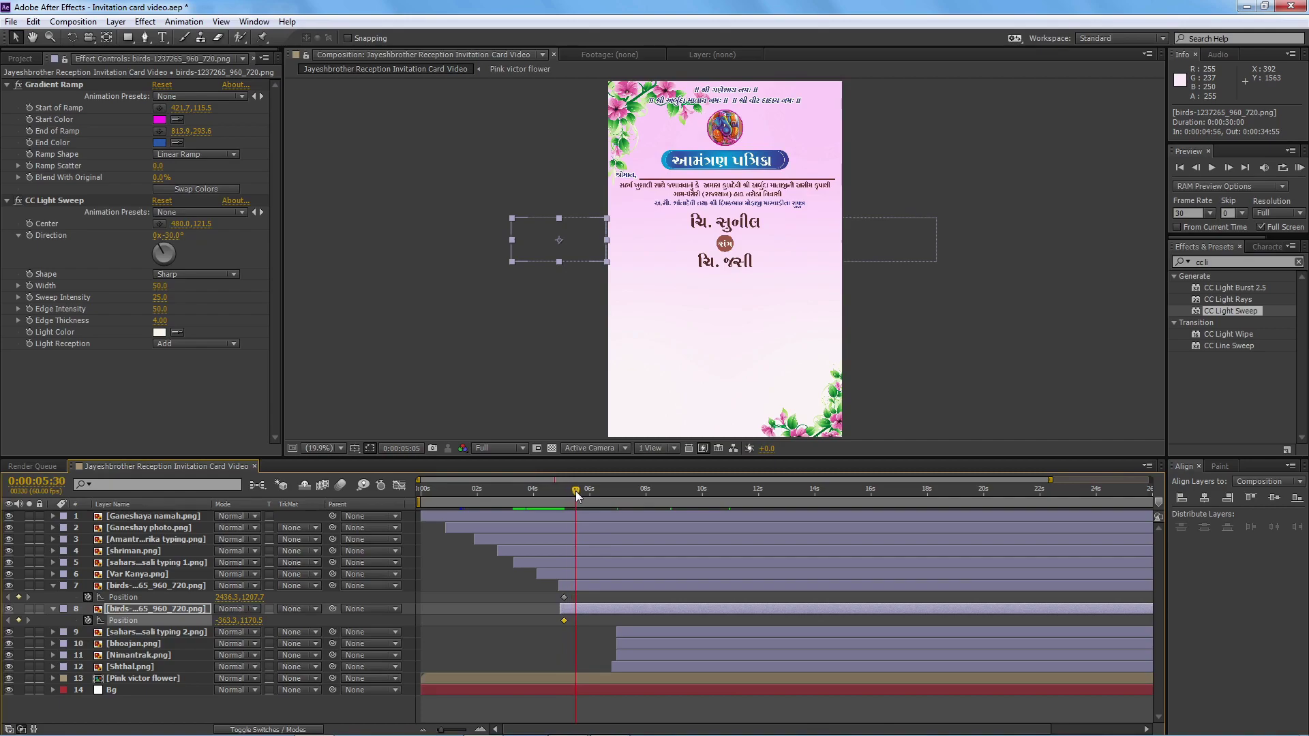
- At 5:17, position the right and left birds on the card beside the names
left_click(592, 584)
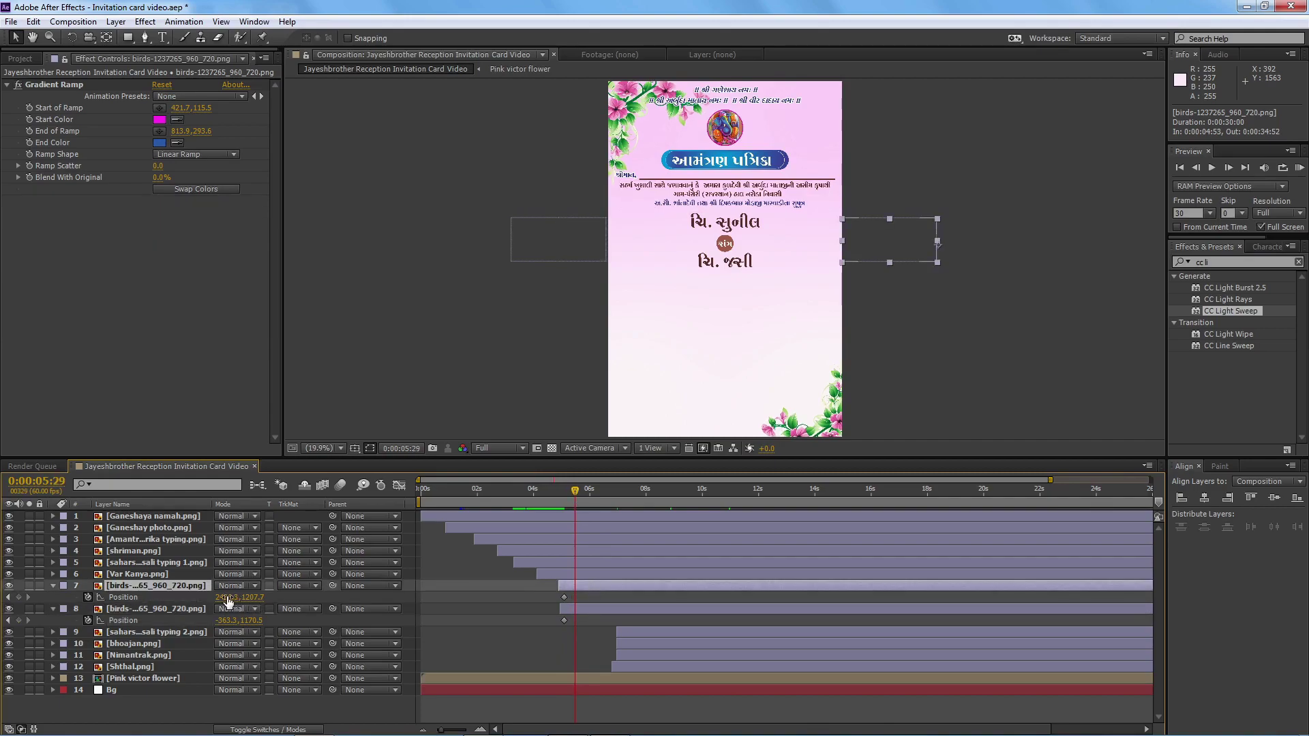
left_click(240, 597)
key("Return")
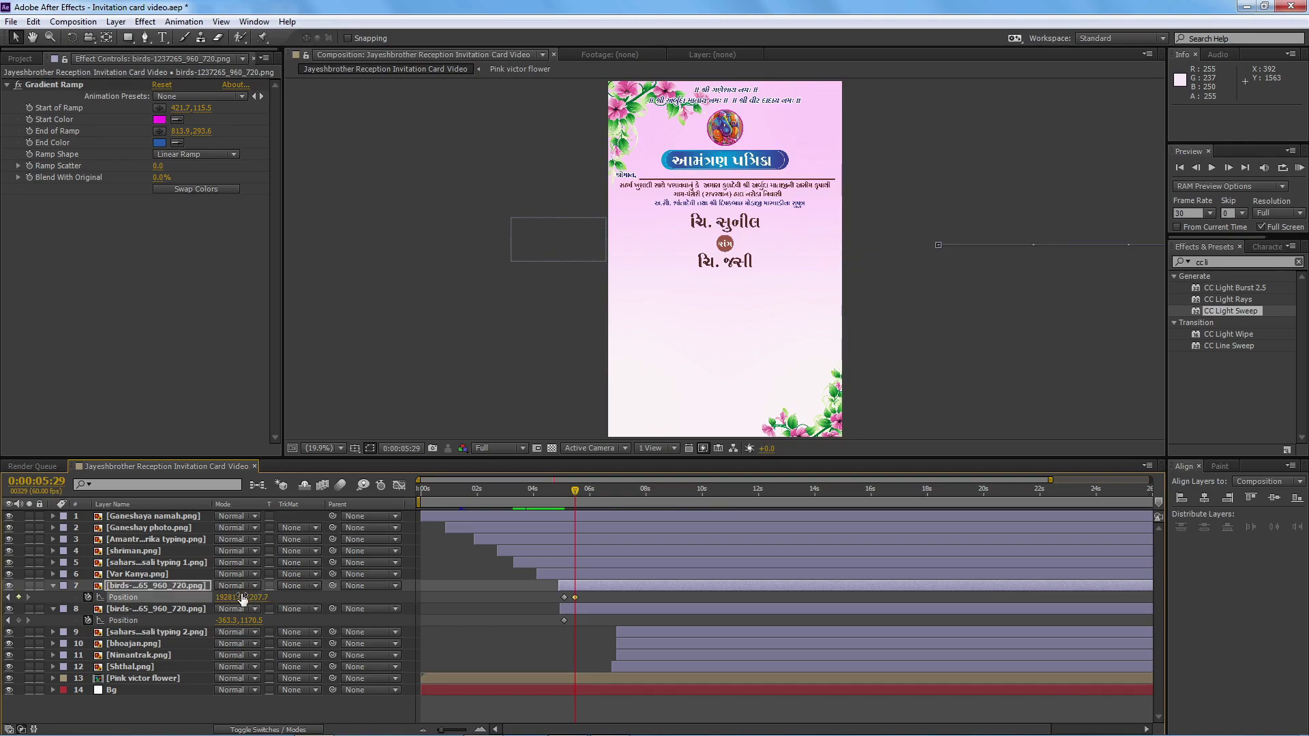
left_click_drag(243, 597, 220, 604)
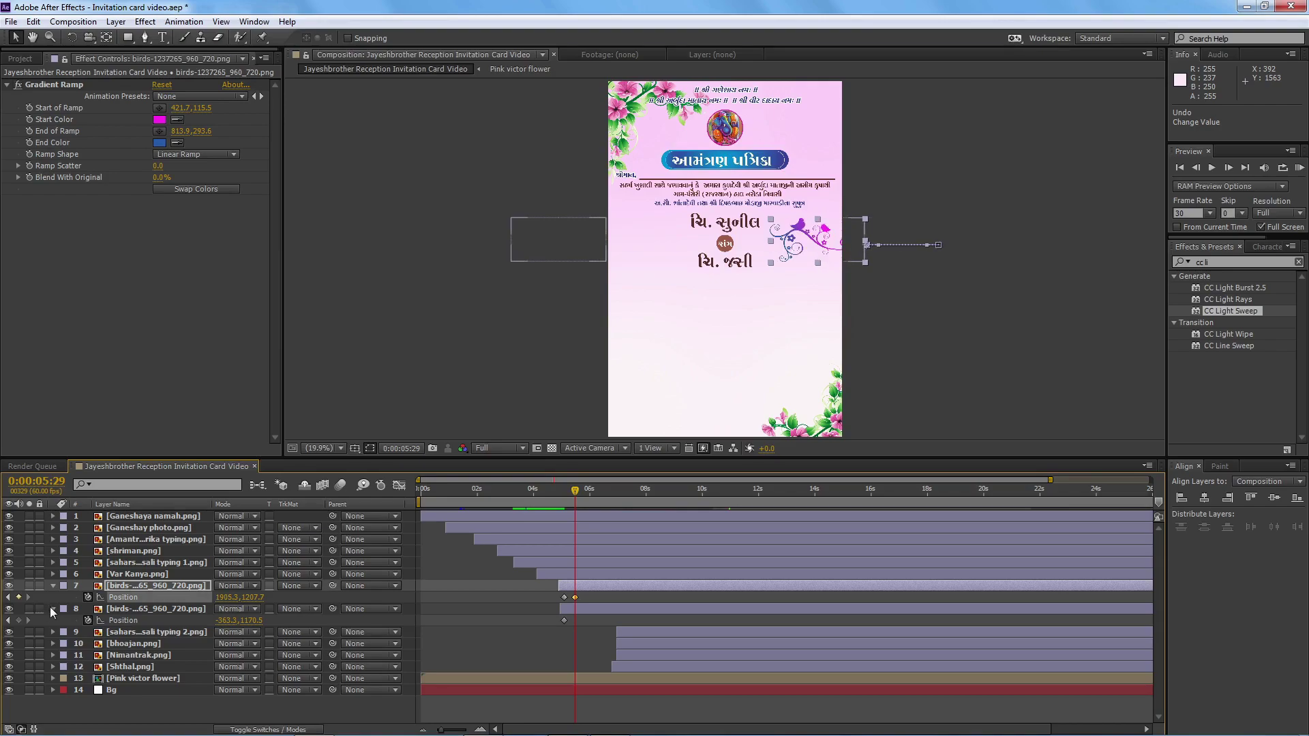
mouse_move(237, 603)
left_mouse_down()
mouse_move(222, 603)
mouse_move(245, 599)
left_mouse_up()
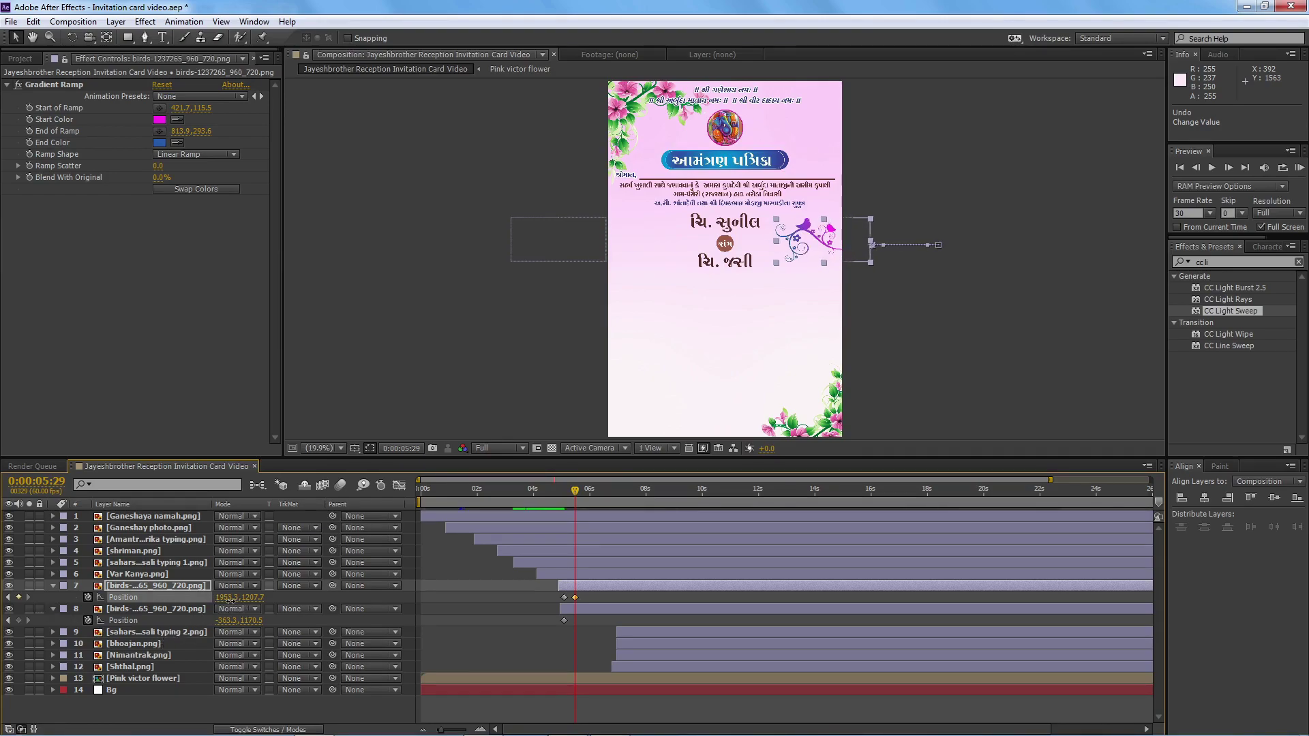
left_click(595, 608)
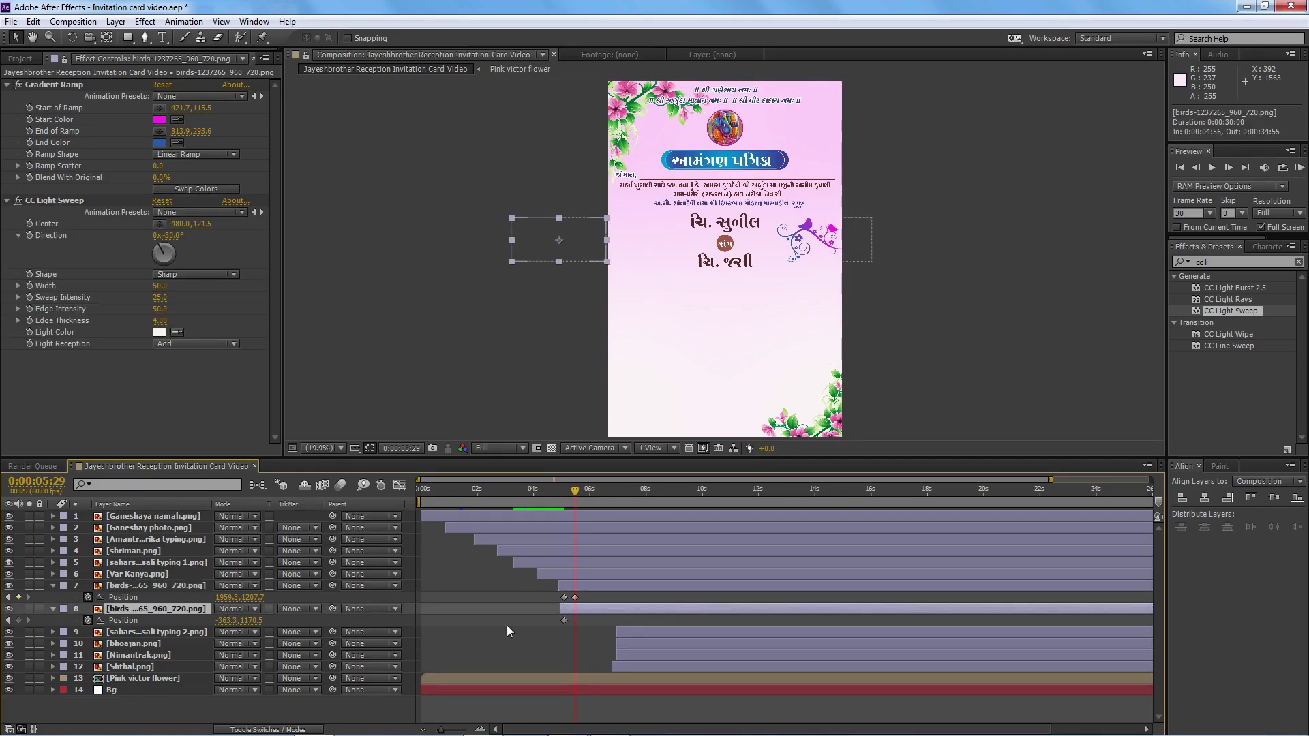
mouse_move(223, 621)
left_mouse_down()
mouse_move(235, 628)
mouse_move(225, 625)
left_mouse_up()
left_click(238, 628, "ctrl")
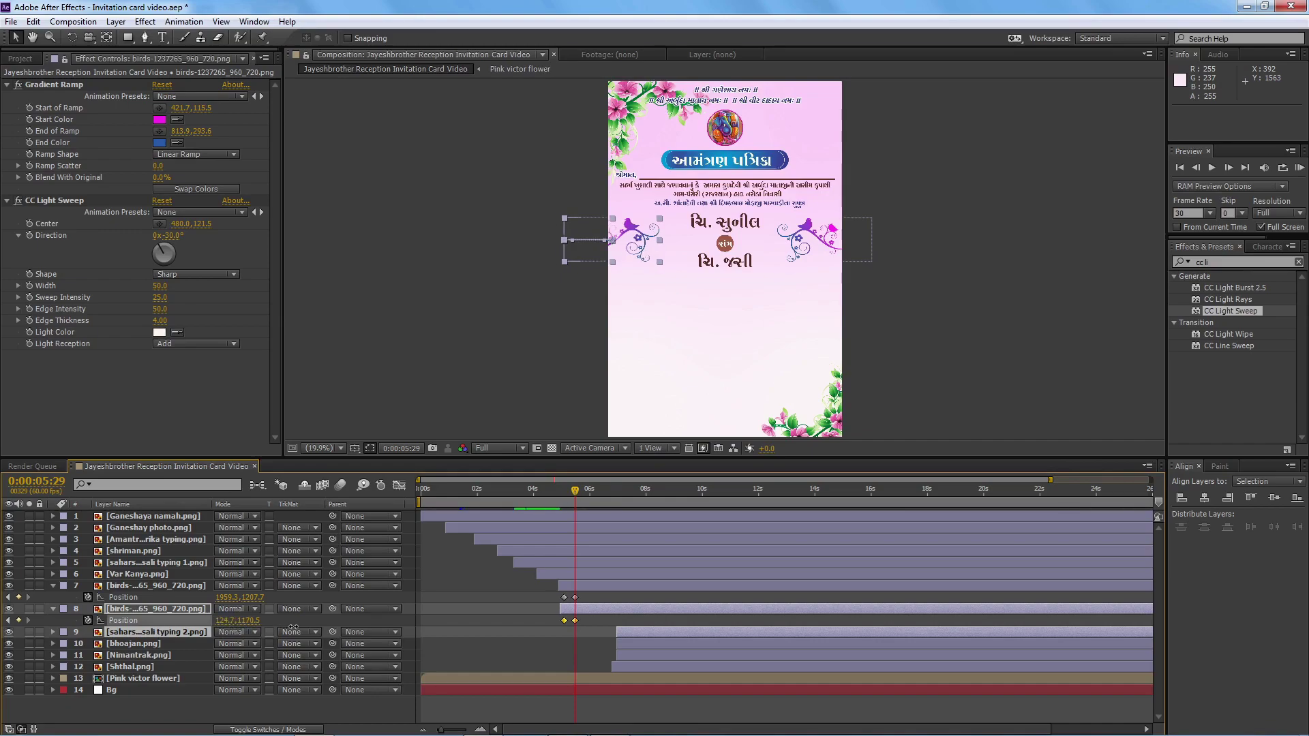
left_click_drag(314, 627, 293, 628)
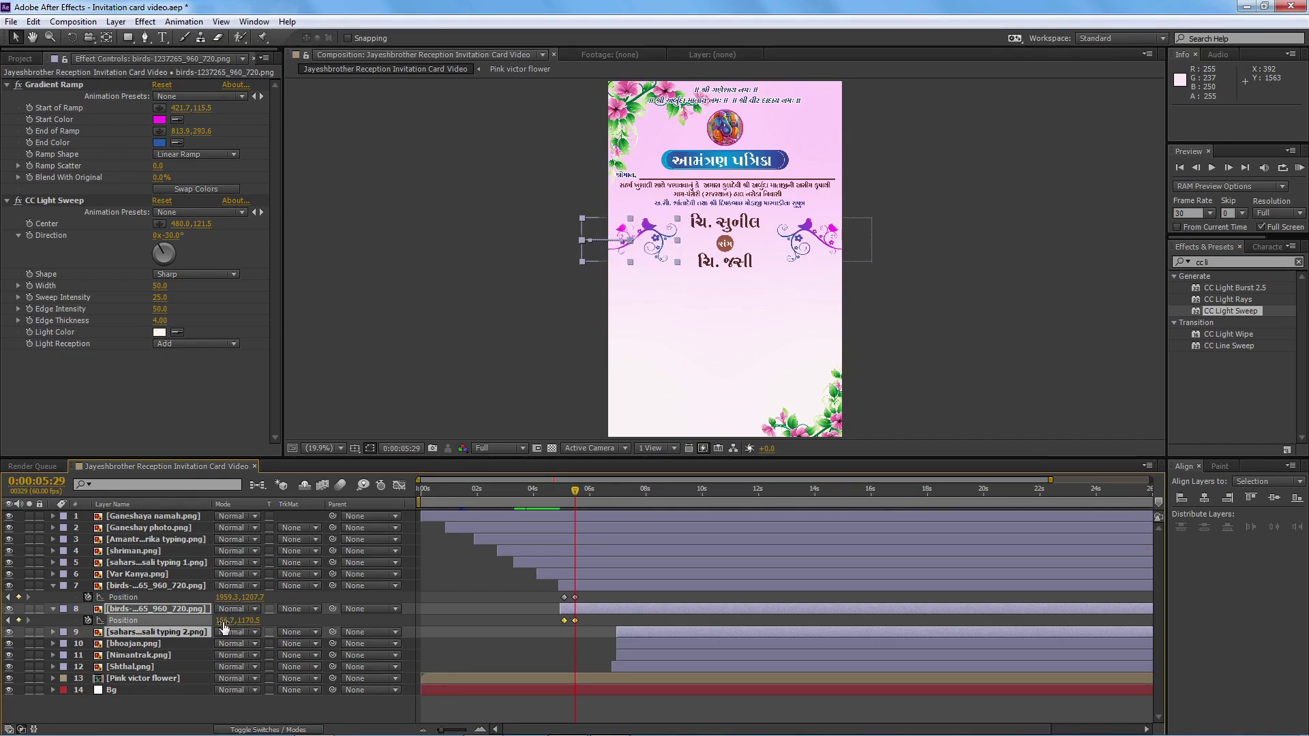
left_click_drag(211, 621, 222, 622)
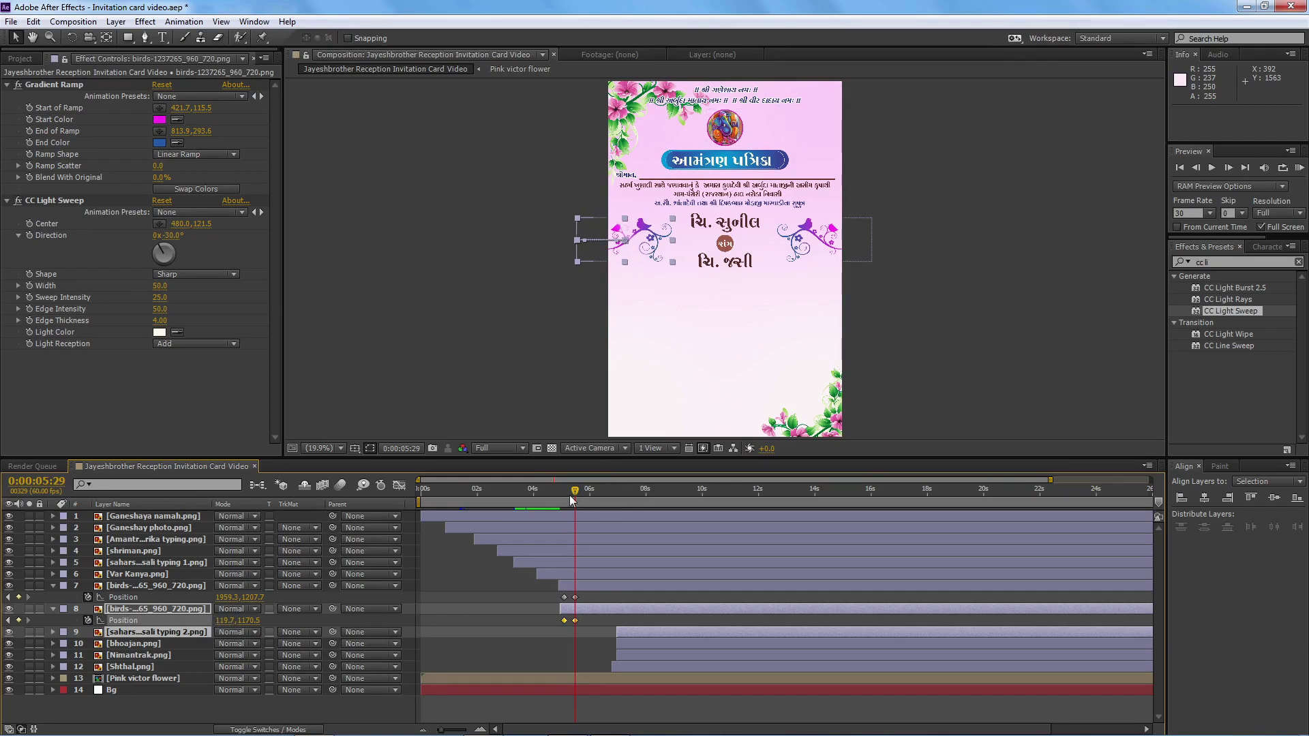
- Preview the birds' slide-in and reveal Rotation on both bird layers
left_click_drag(571, 499, 551, 486)
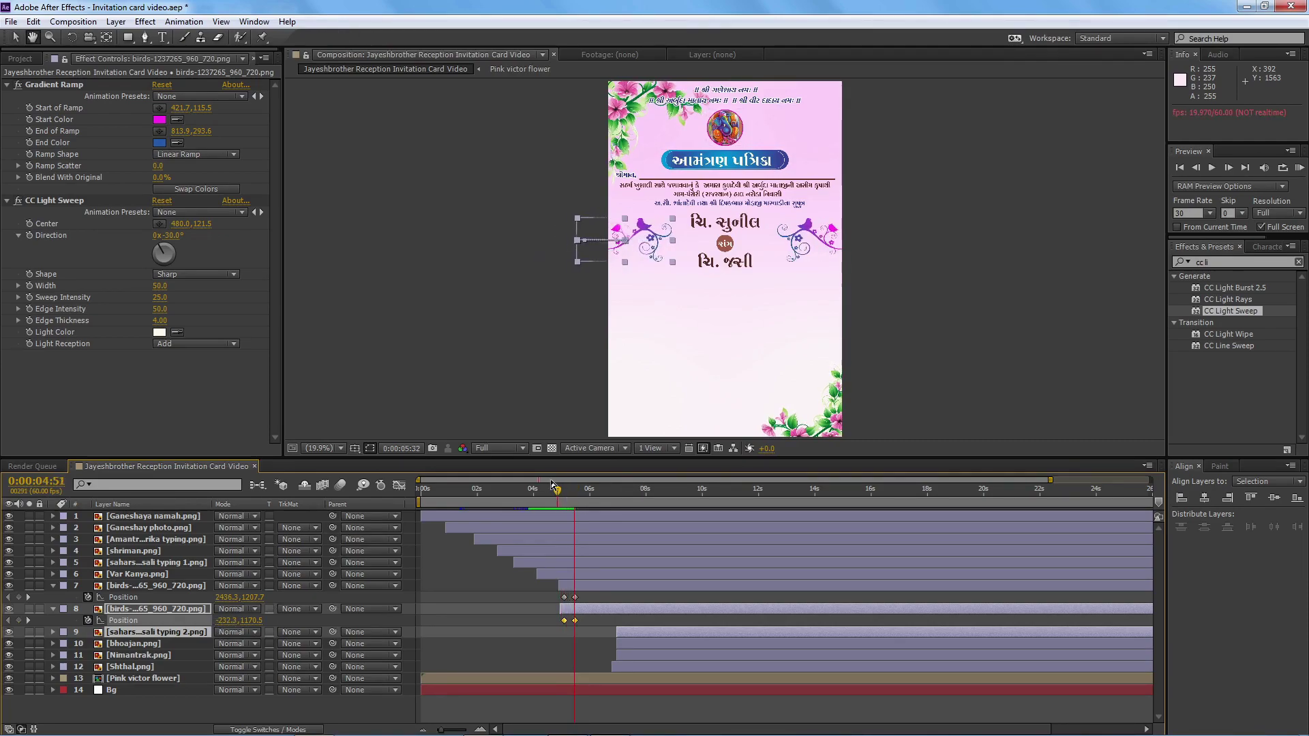
key("space")
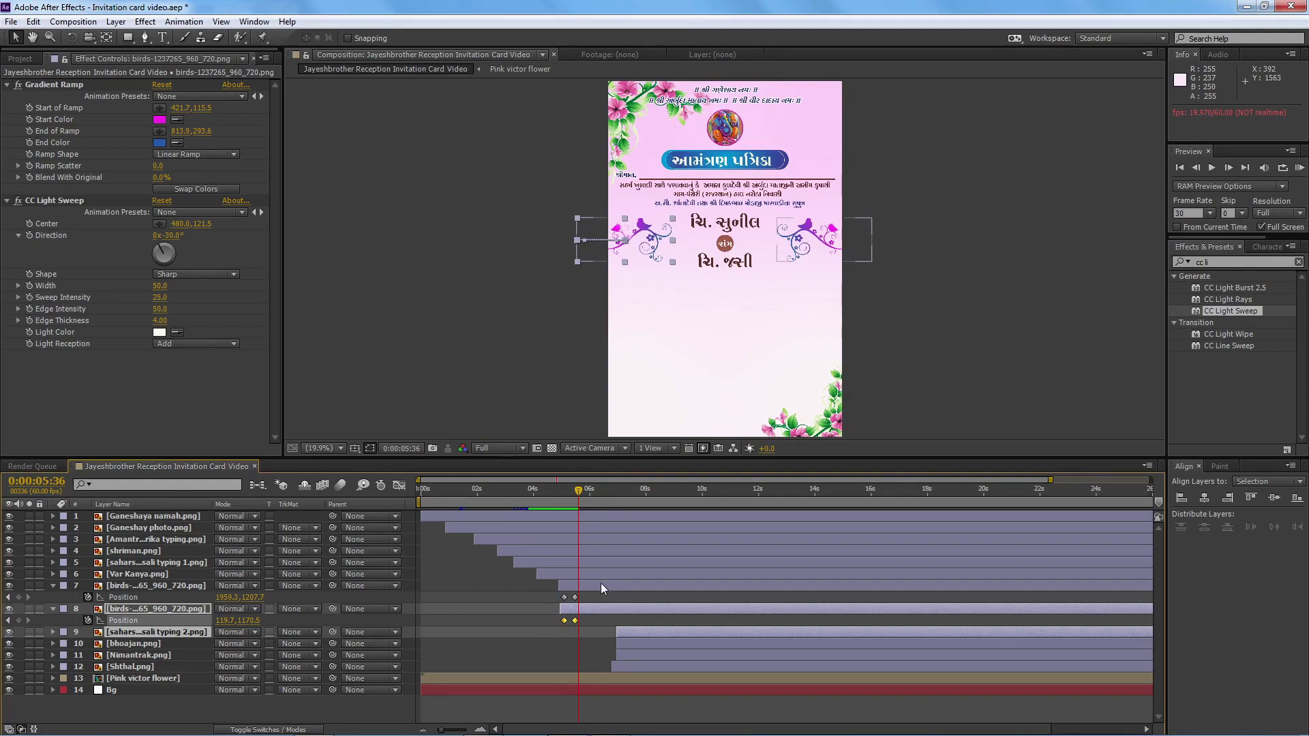
left_click(602, 584)
key("r")
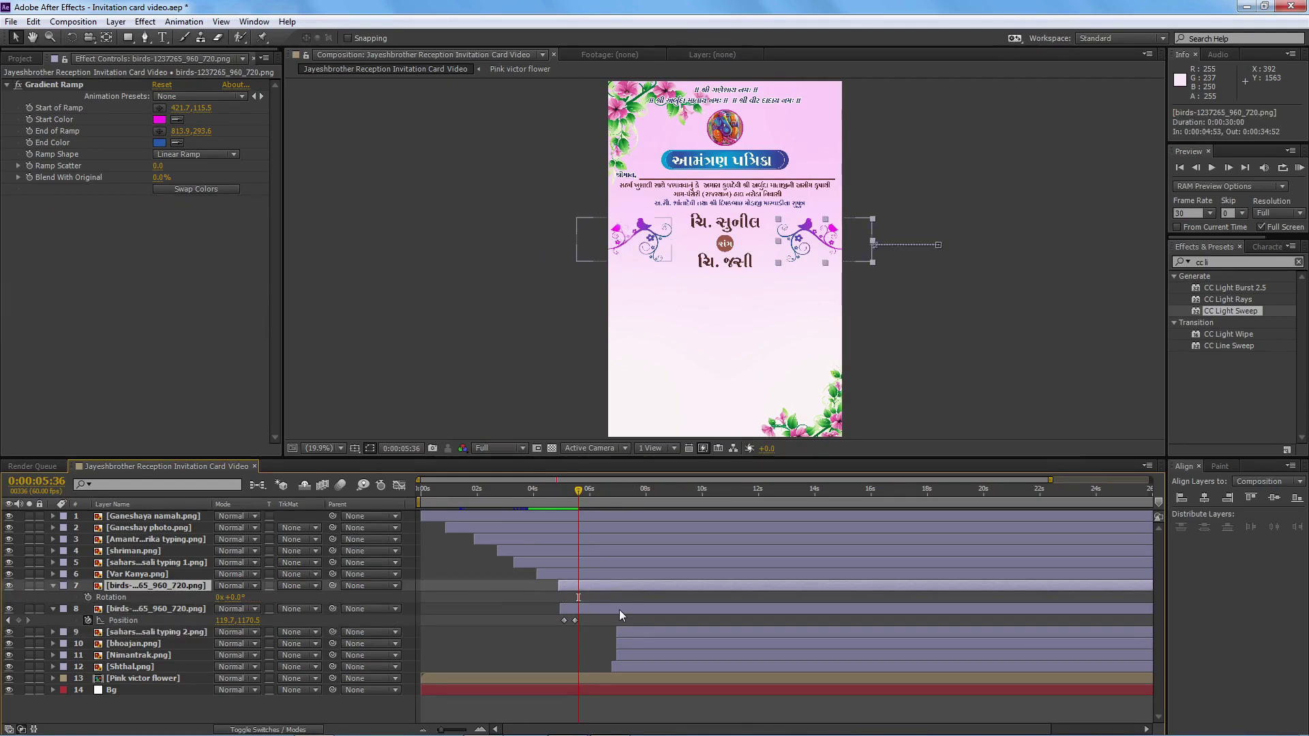
left_click(619, 609, "ctrl")
key("ctrl+grave")
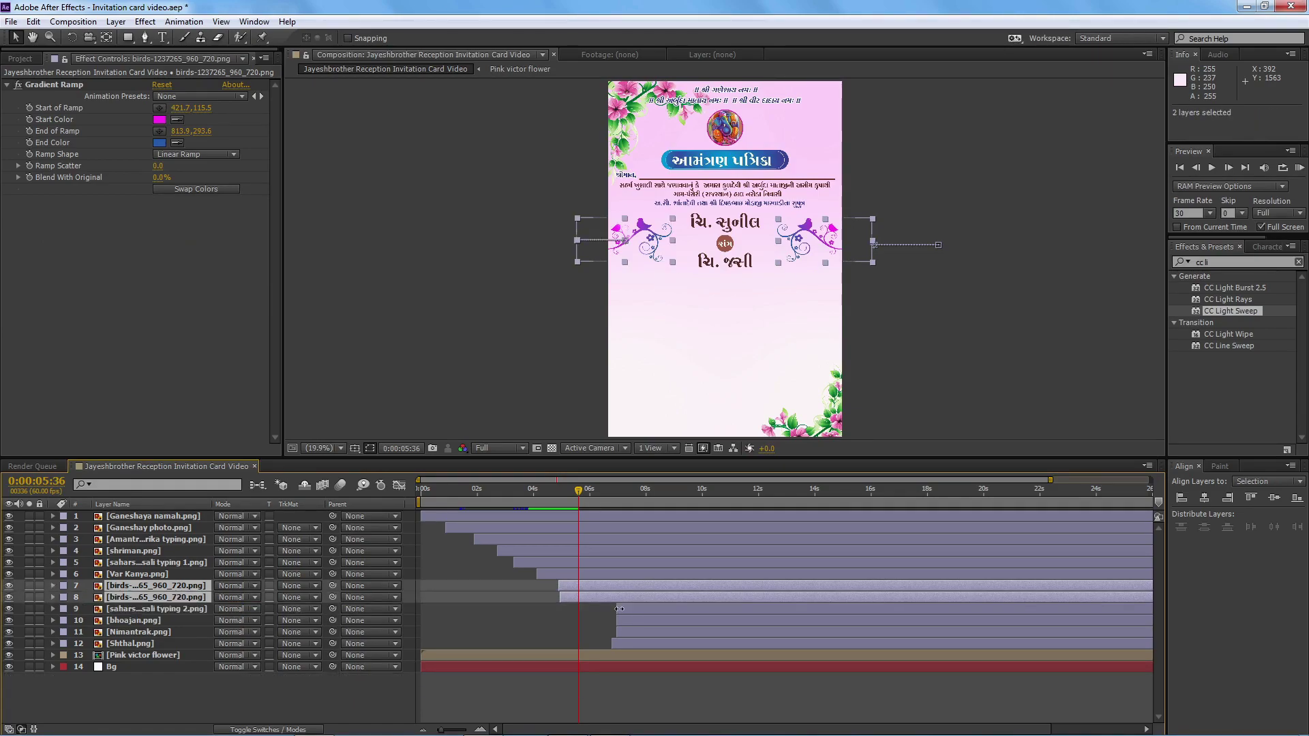
- Try tilting both birds to 5° rotation, then undo so they stand upright
key("alt+shift+r")
left_click_drag(234, 598, 238, 601)
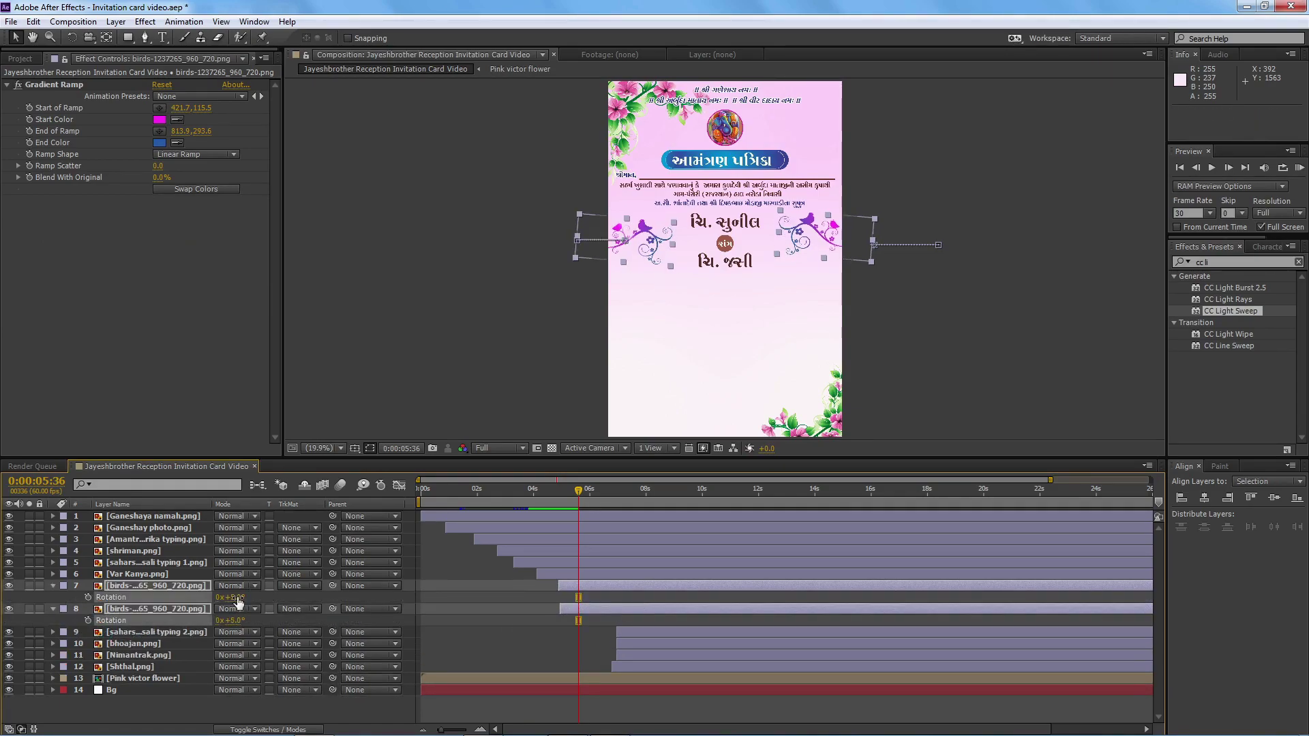
left_click(235, 621)
key("Return")
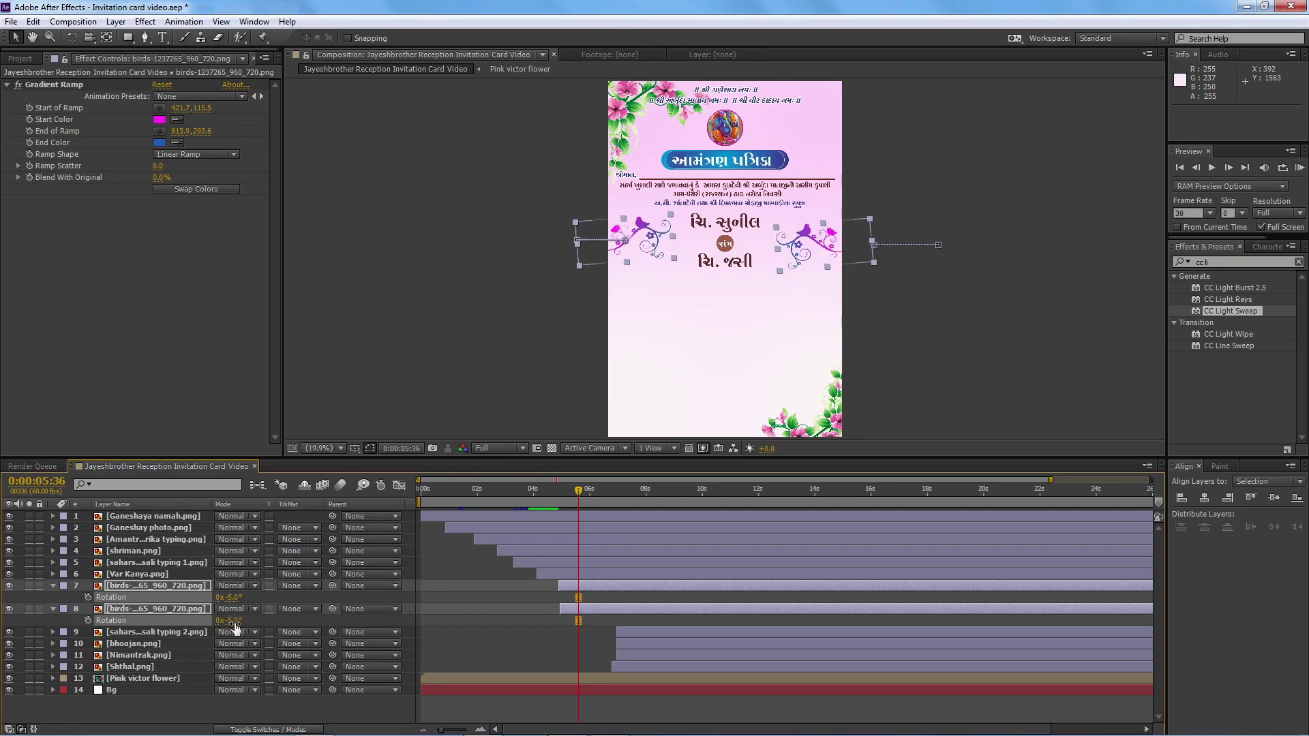
left_click(615, 611)
left_click(232, 597)
type("5")
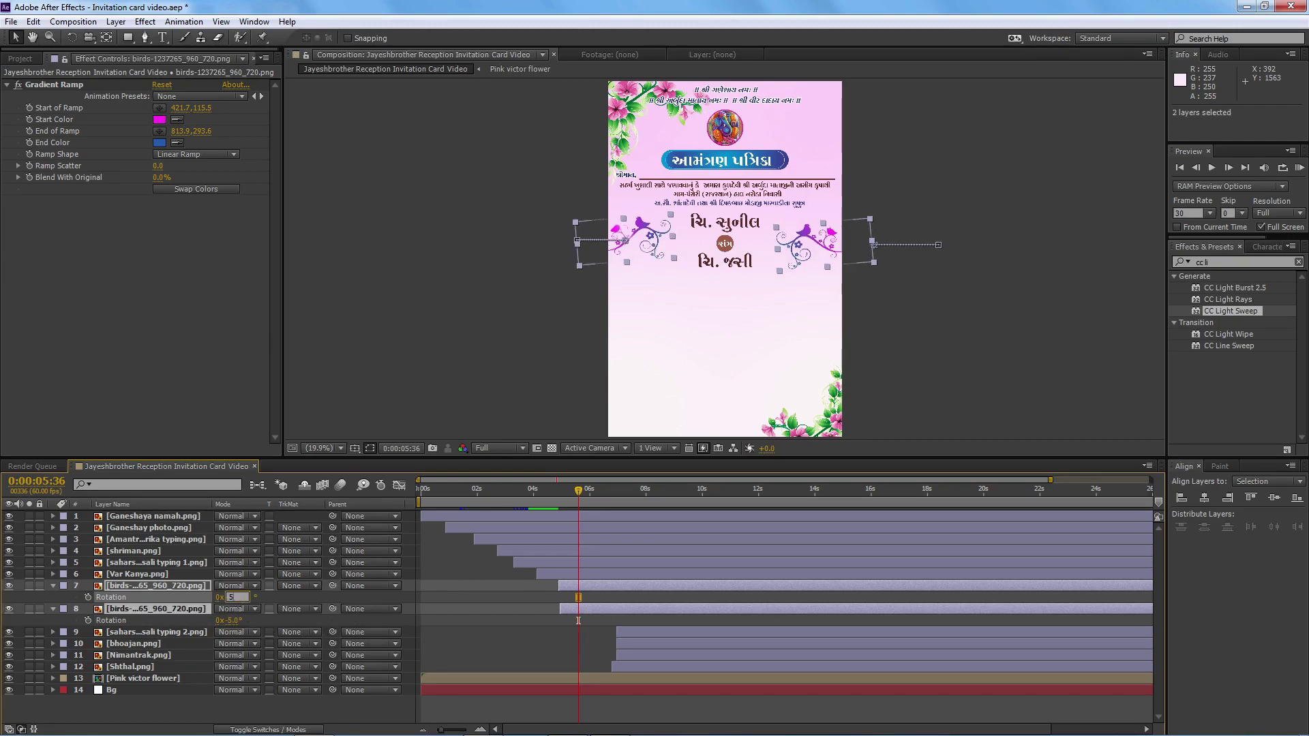
key("Return")
left_click(234, 620)
type("5")
key("Return")
key("ctrl+z")
key("ctrl+z")
- Start Rotation keyframes at 0° on both birds, then key a 4° tilt later
left_click(88, 597)
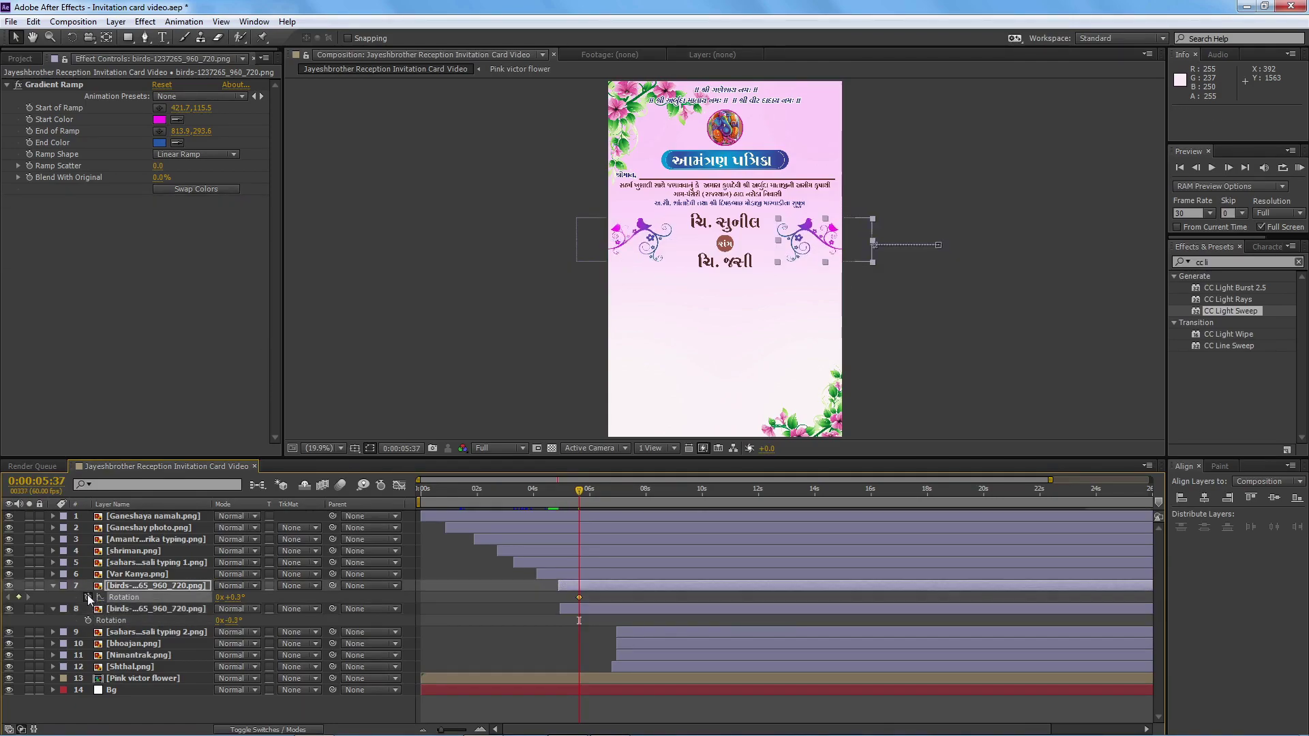
left_click(87, 620)
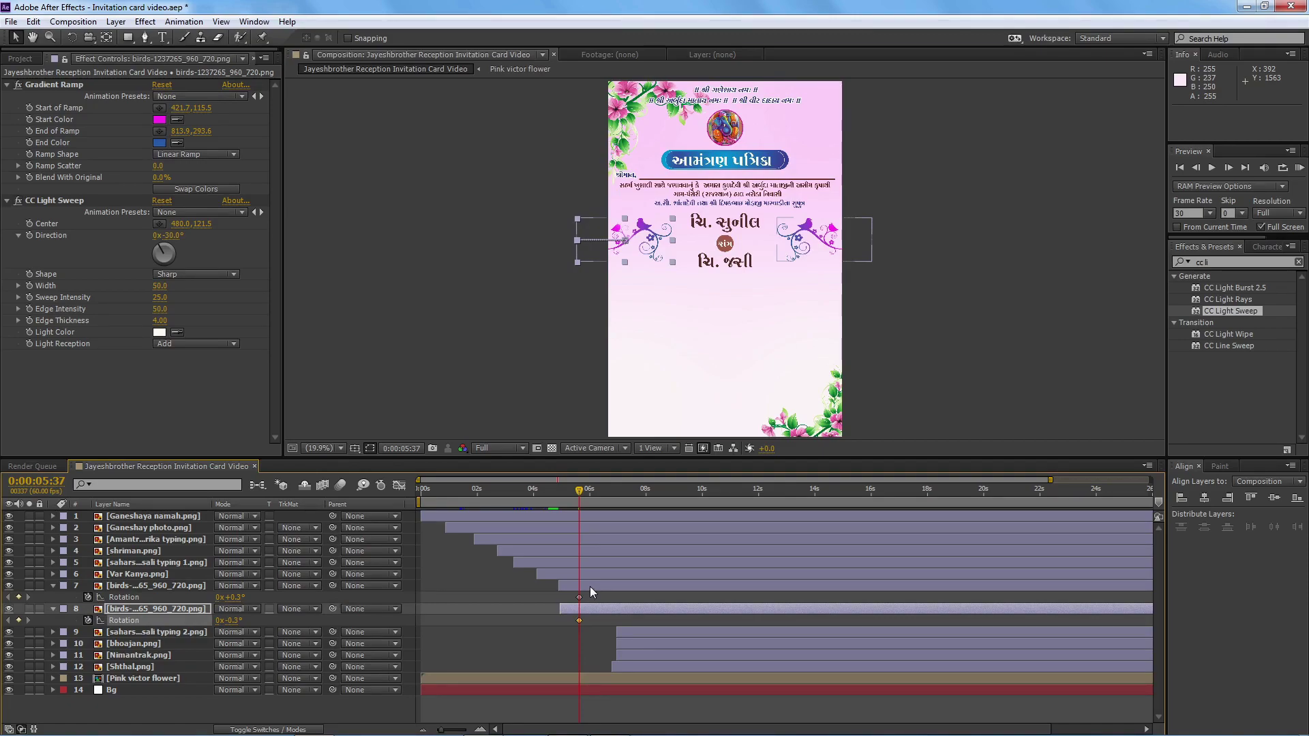
left_click_drag(579, 491, 586, 498)
left_click_drag(237, 599, 233, 603)
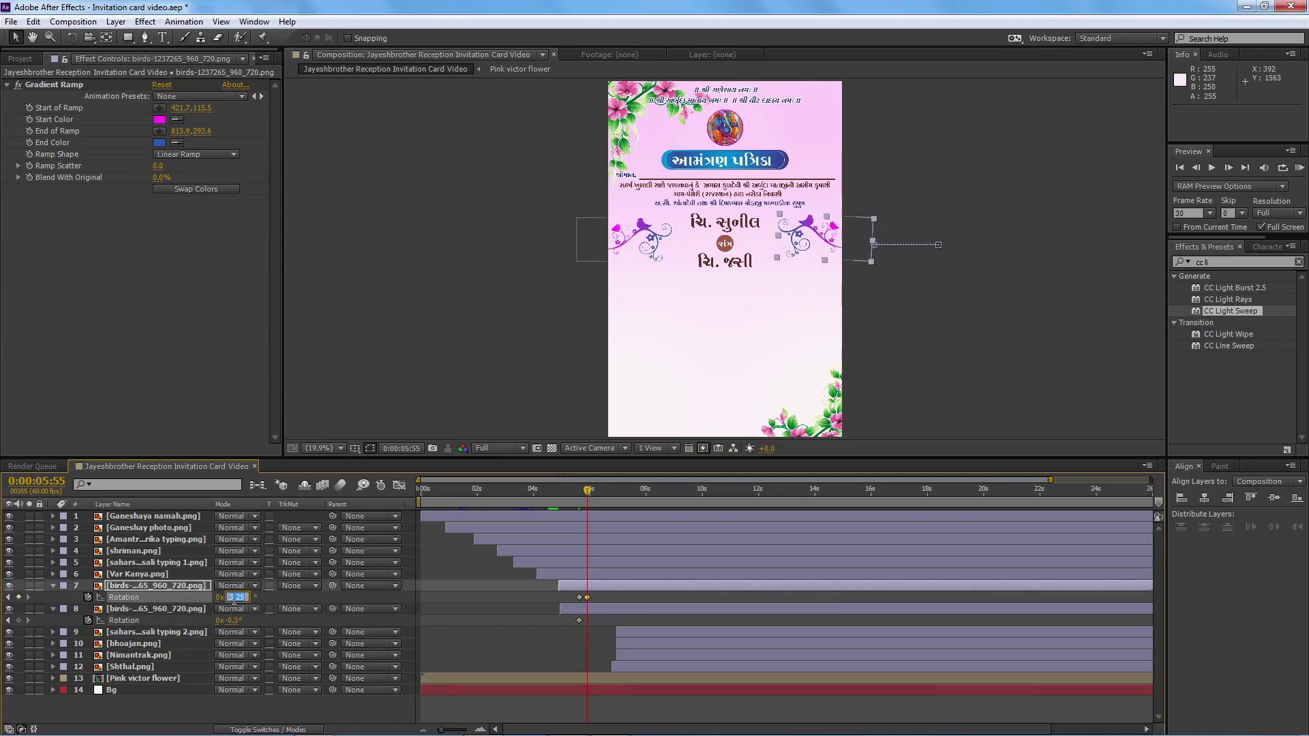
left_click(232, 620)
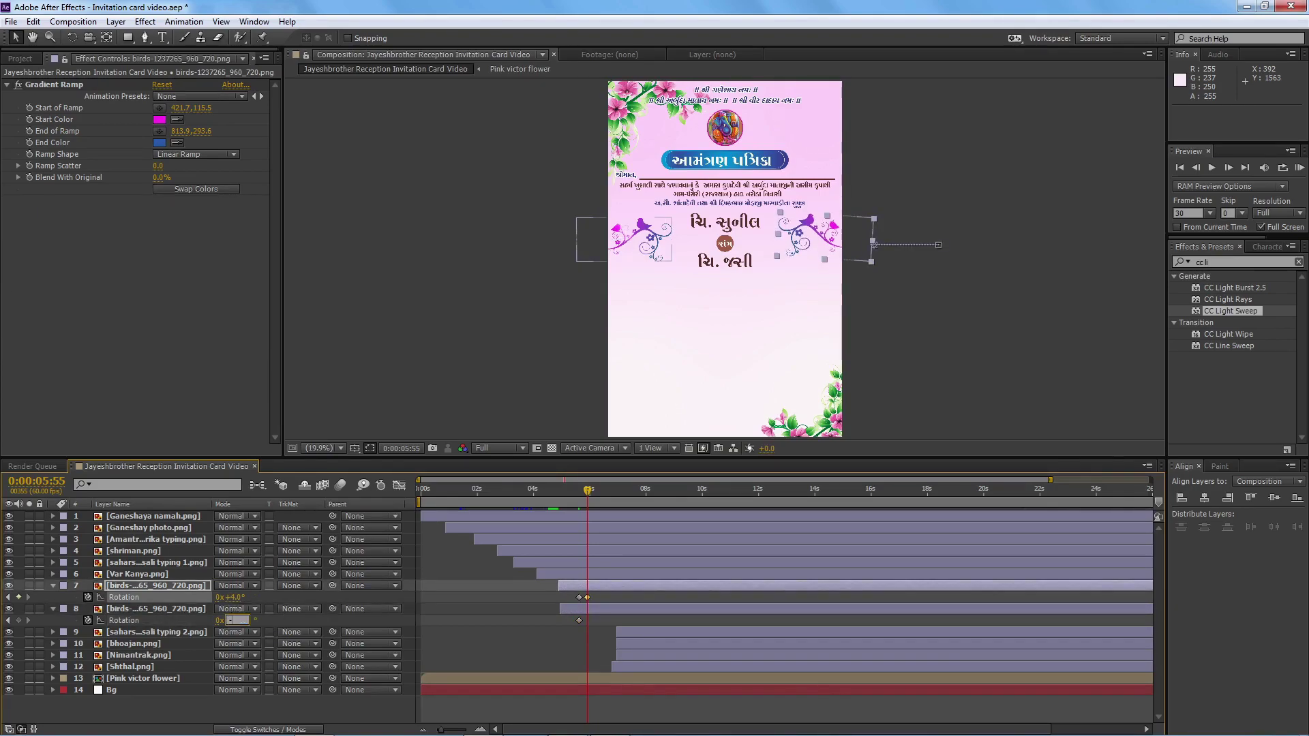
type("4")
key("Return")
- Key both birds back upright at 0° rotation for the next pose
left_click_drag(585, 490, 595, 491)
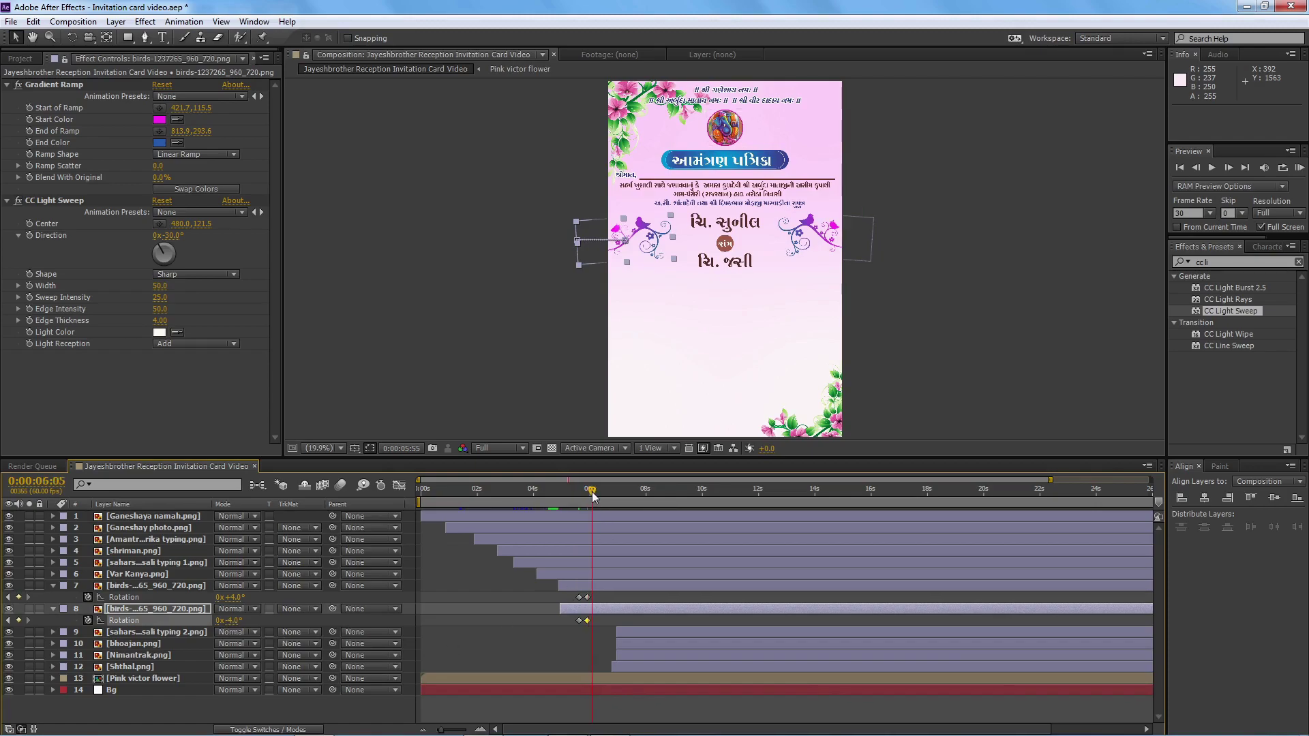
left_click(235, 597)
type("0")
key("Return")
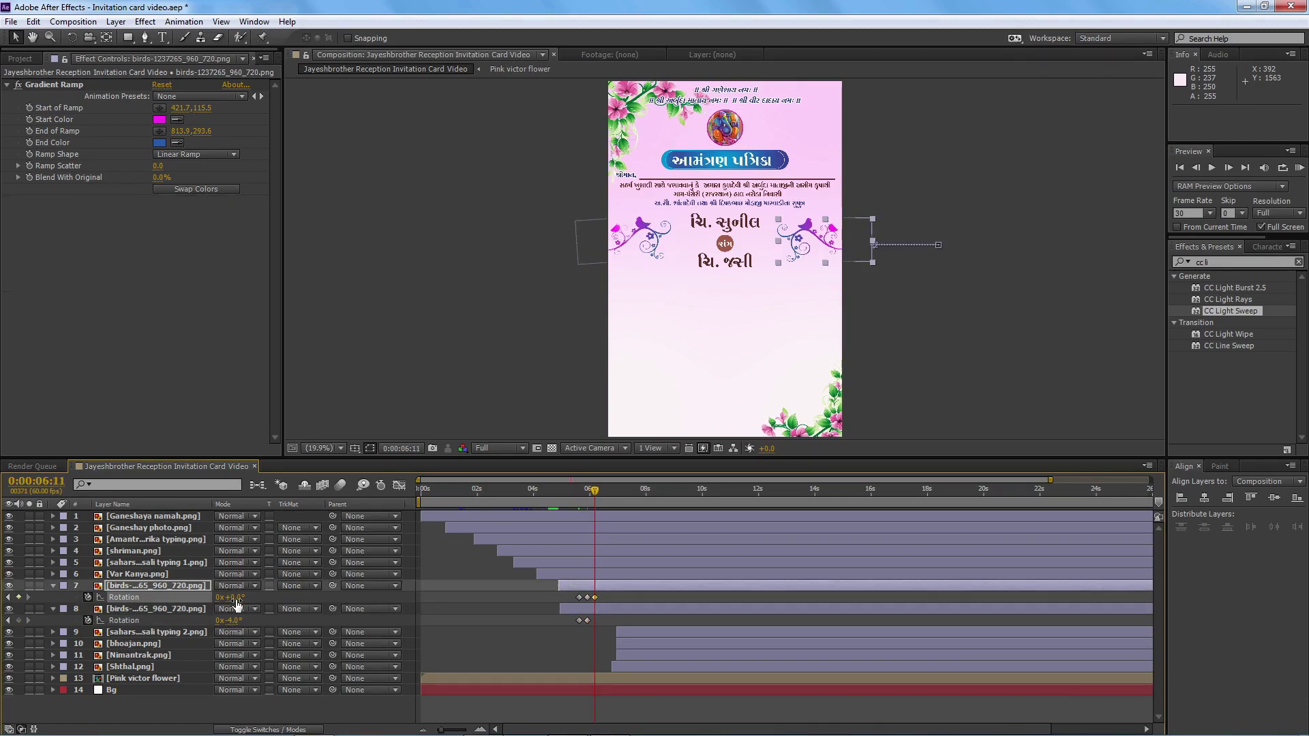
left_click(230, 620)
type("0")
key("Return")
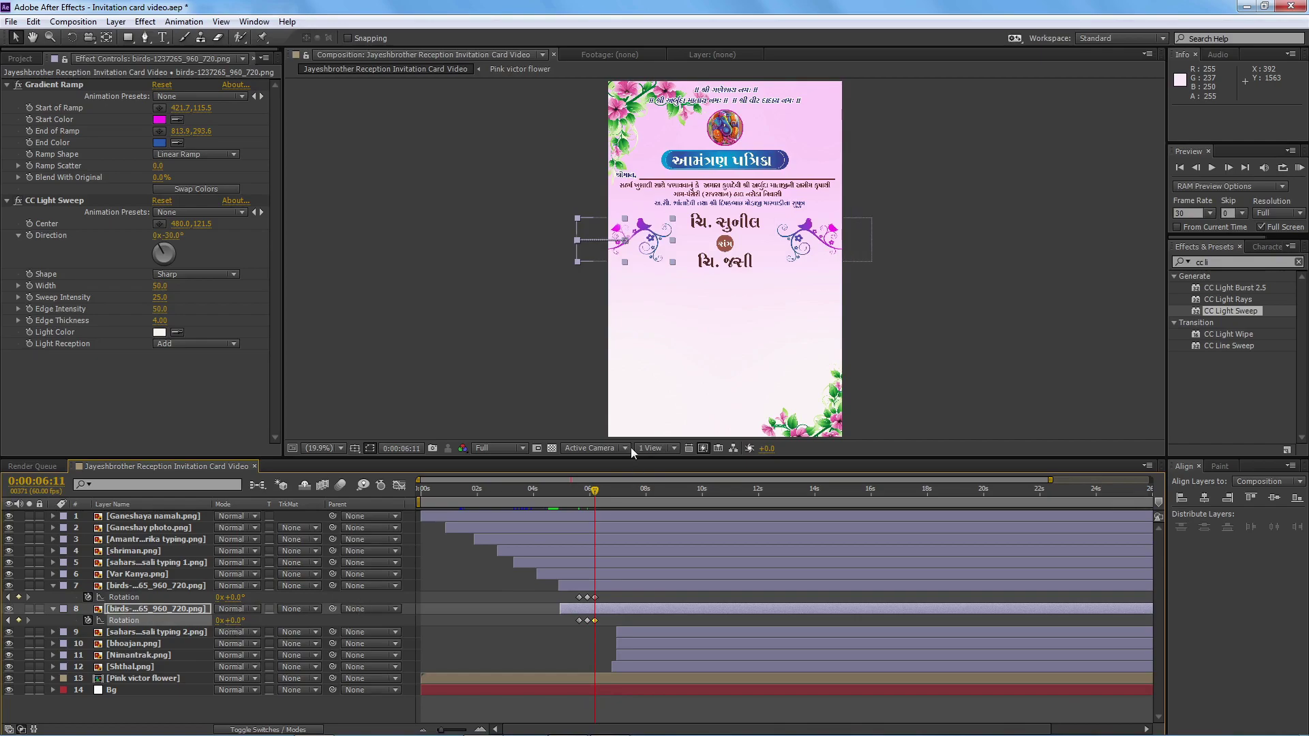
- Key the final -4°/4° sway pose on the birds and preview the swaying
left_click_drag(596, 496, 602, 496)
left_click(235, 597)
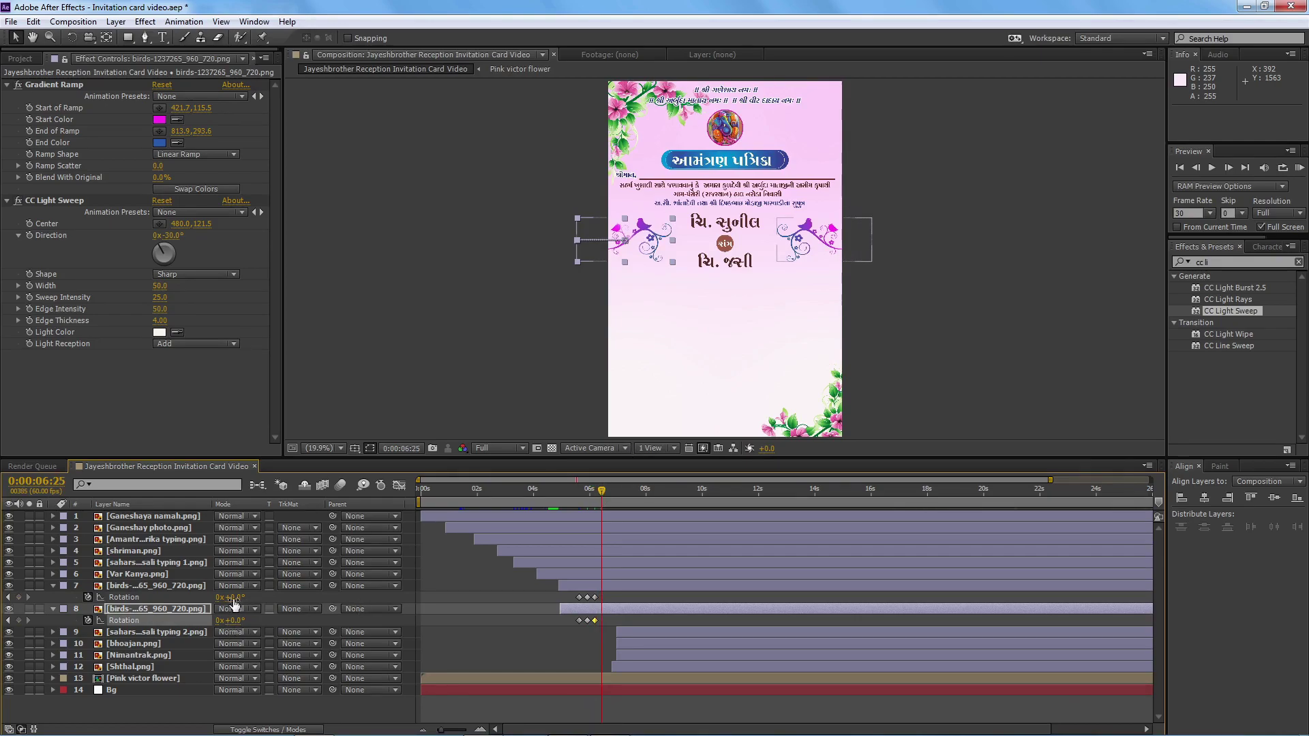
key("Return")
left_click(230, 620)
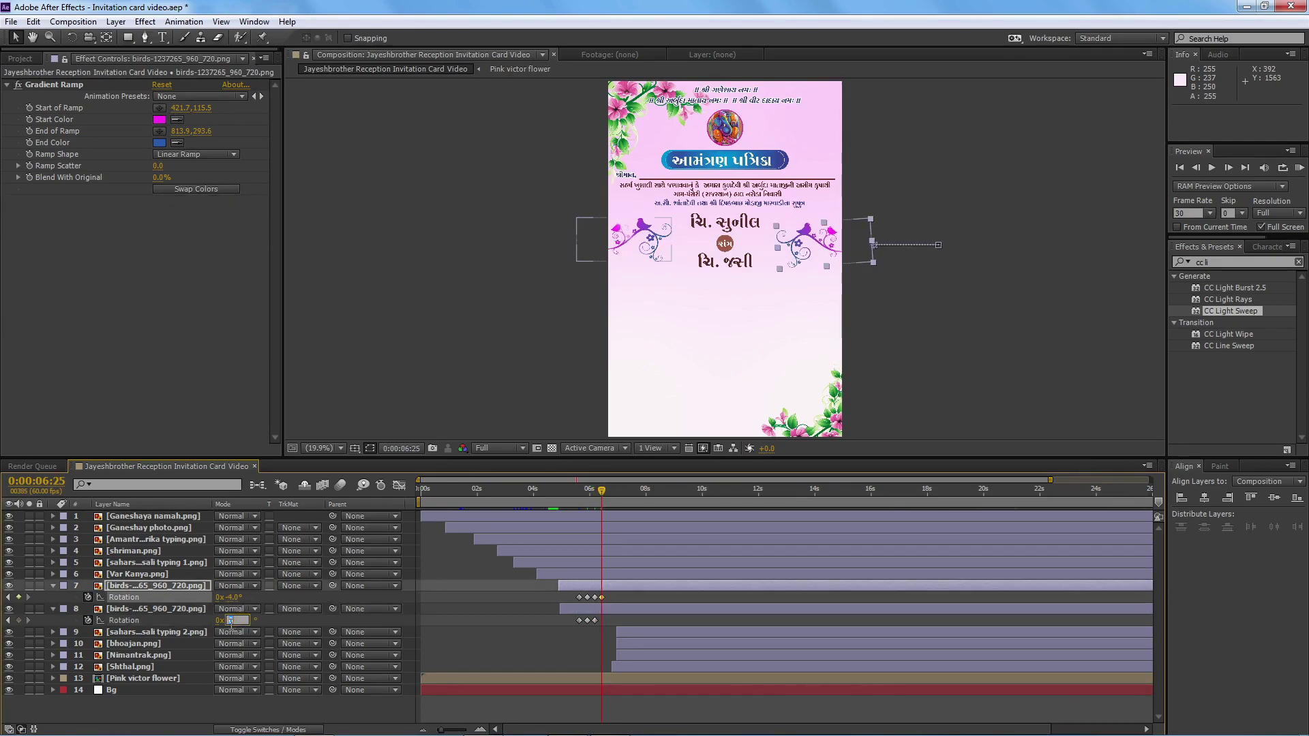
type("+4")
key("Return")
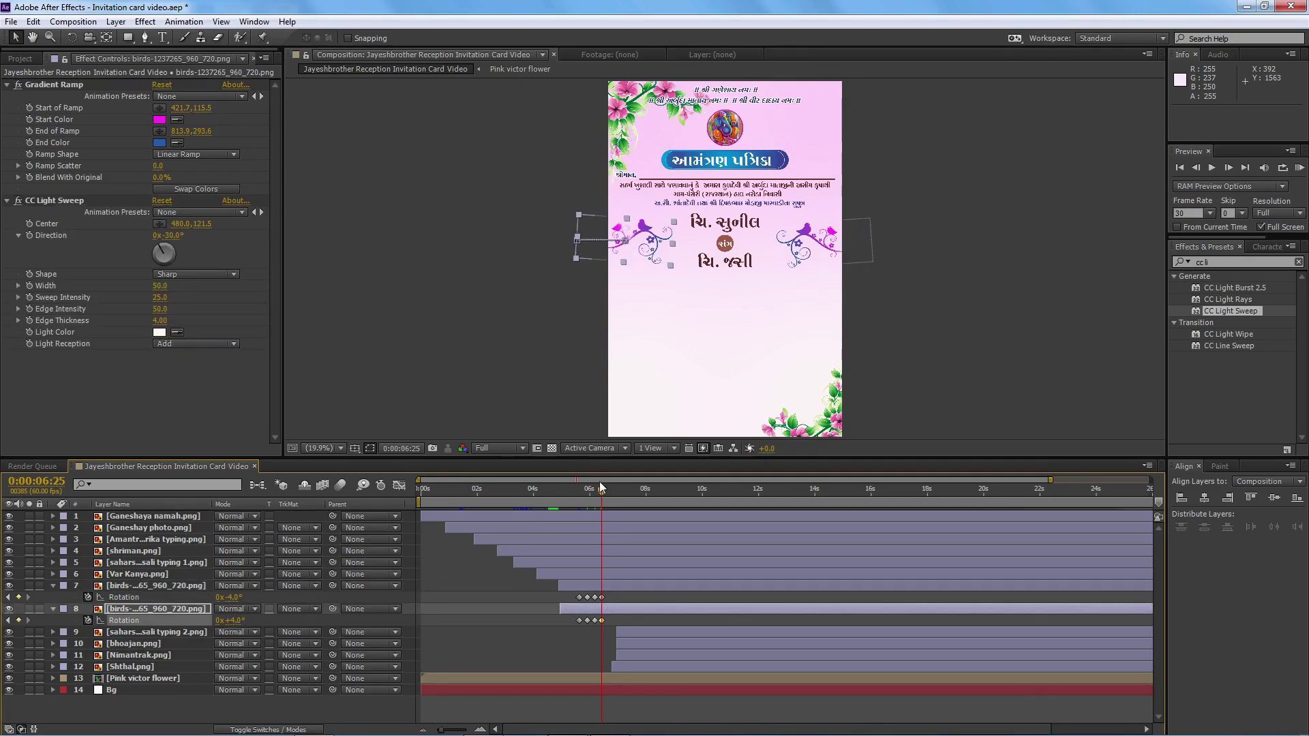
left_click_drag(601, 490, 573, 489)
key("space")
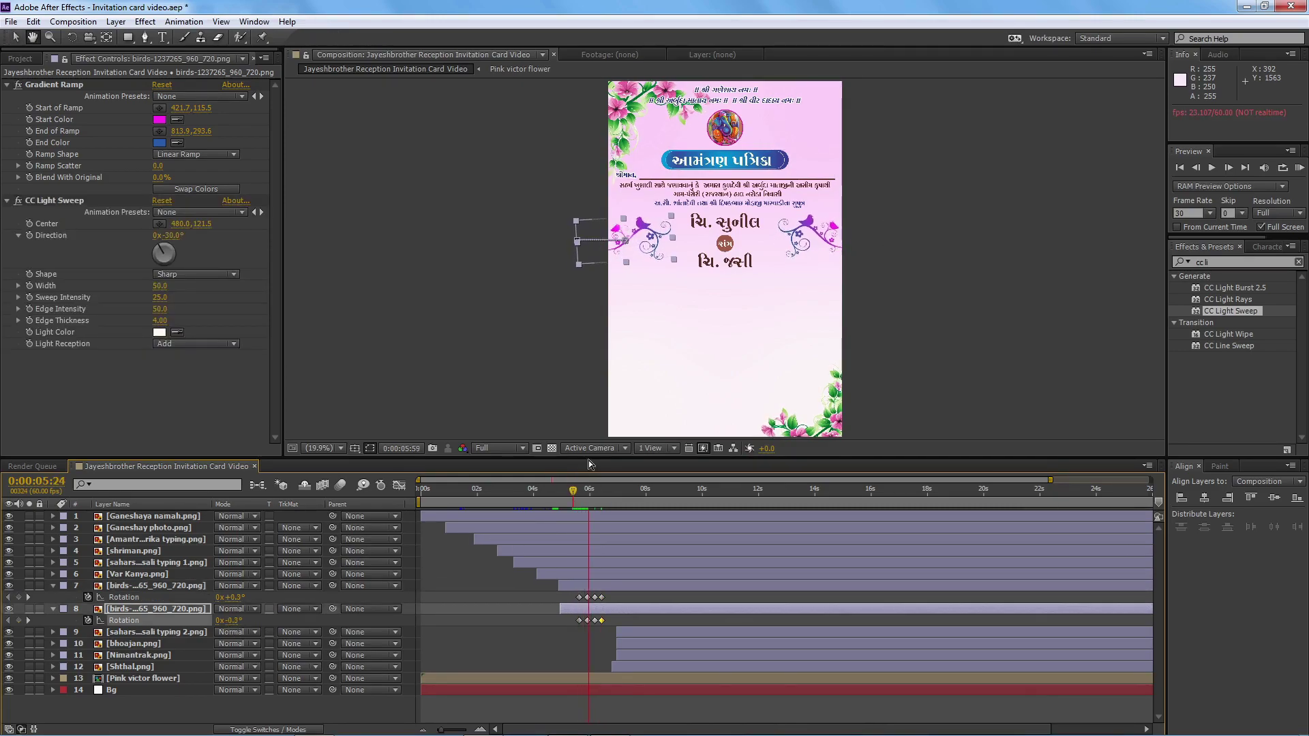
left_click(602, 620)
- Retime the later rotation keyframes on both birds to adjust the sway's spacing
left_click(600, 619, "shift")
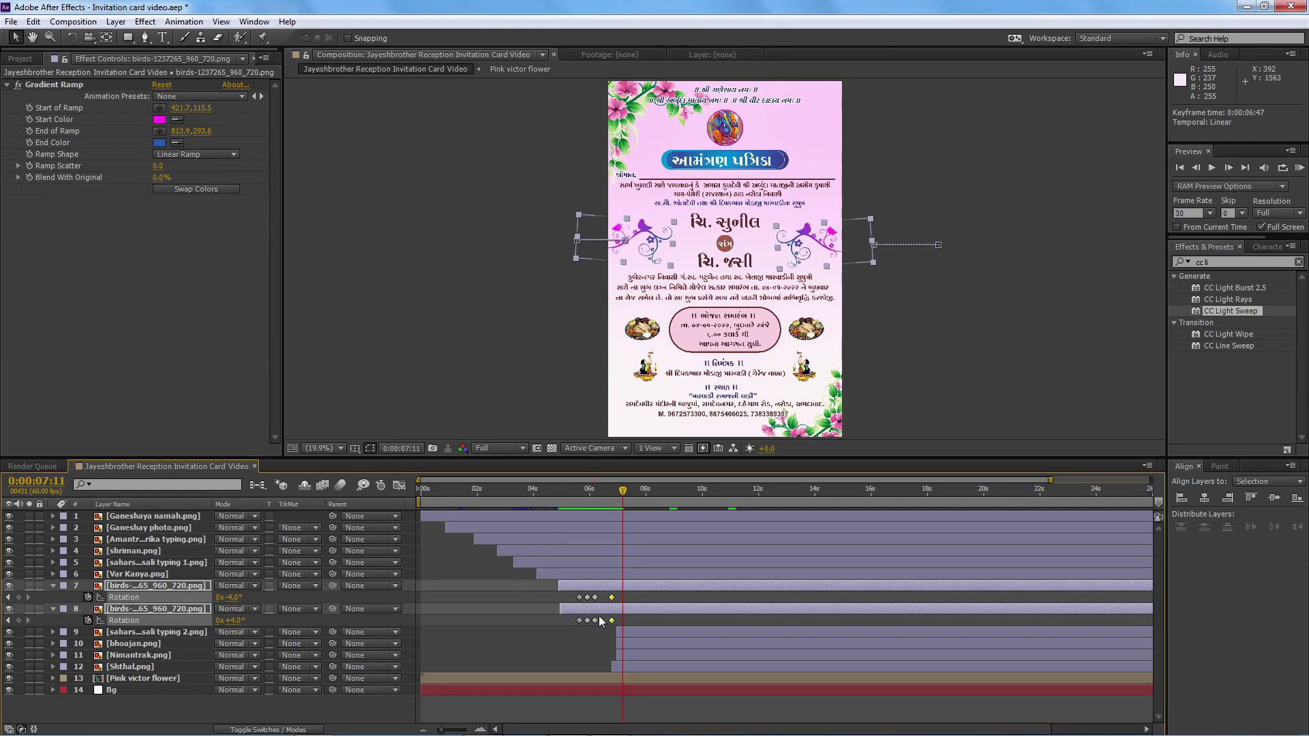
left_click_drag(600, 619, 597, 620)
left_click(594, 620)
left_click(587, 620)
left_click(611, 597)
left_click(611, 618, "shift")
left_click_drag(614, 621, 616, 619)
left_click(599, 597)
left_click(599, 620, "shift")
left_click_drag(603, 619, 589, 622)
- Copy-paste both birds' sway keyframes later to repeat it, preview, and start the paragraph near 7:15
left_click(617, 597)
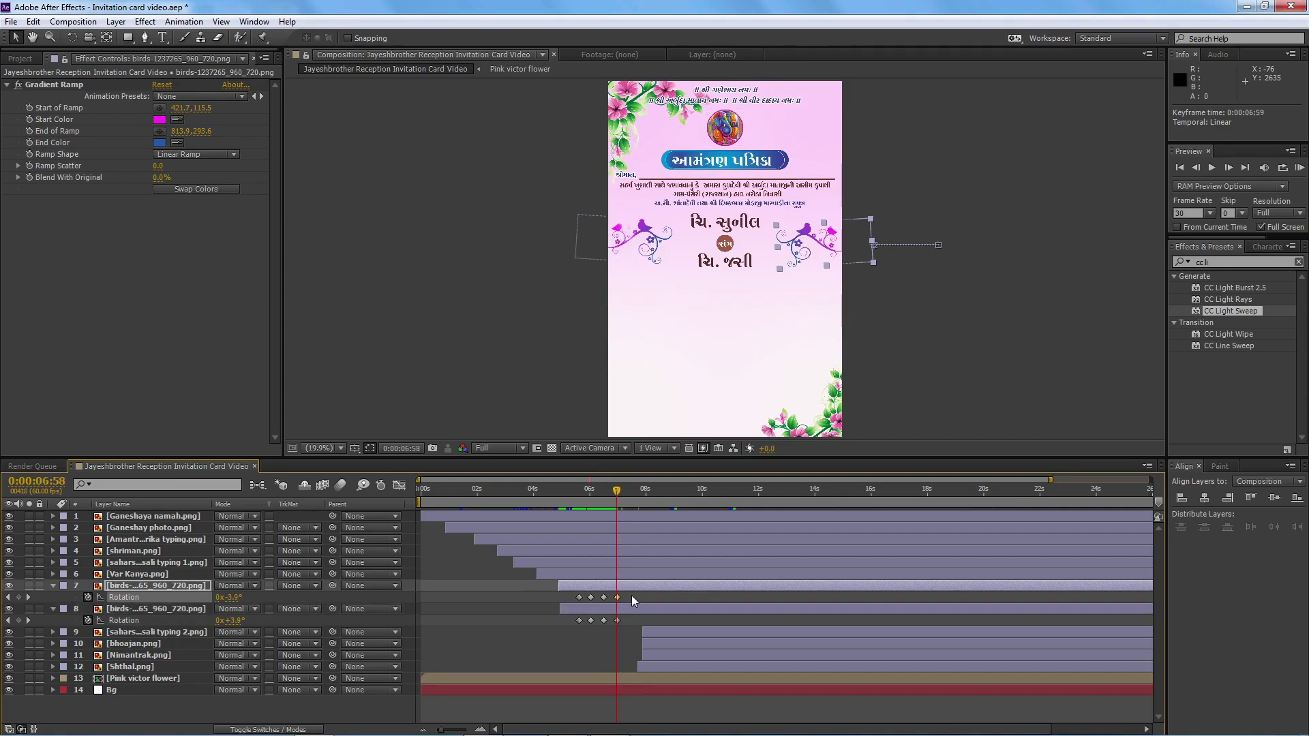
left_click_drag(632, 594, 568, 608)
left_click(626, 491)
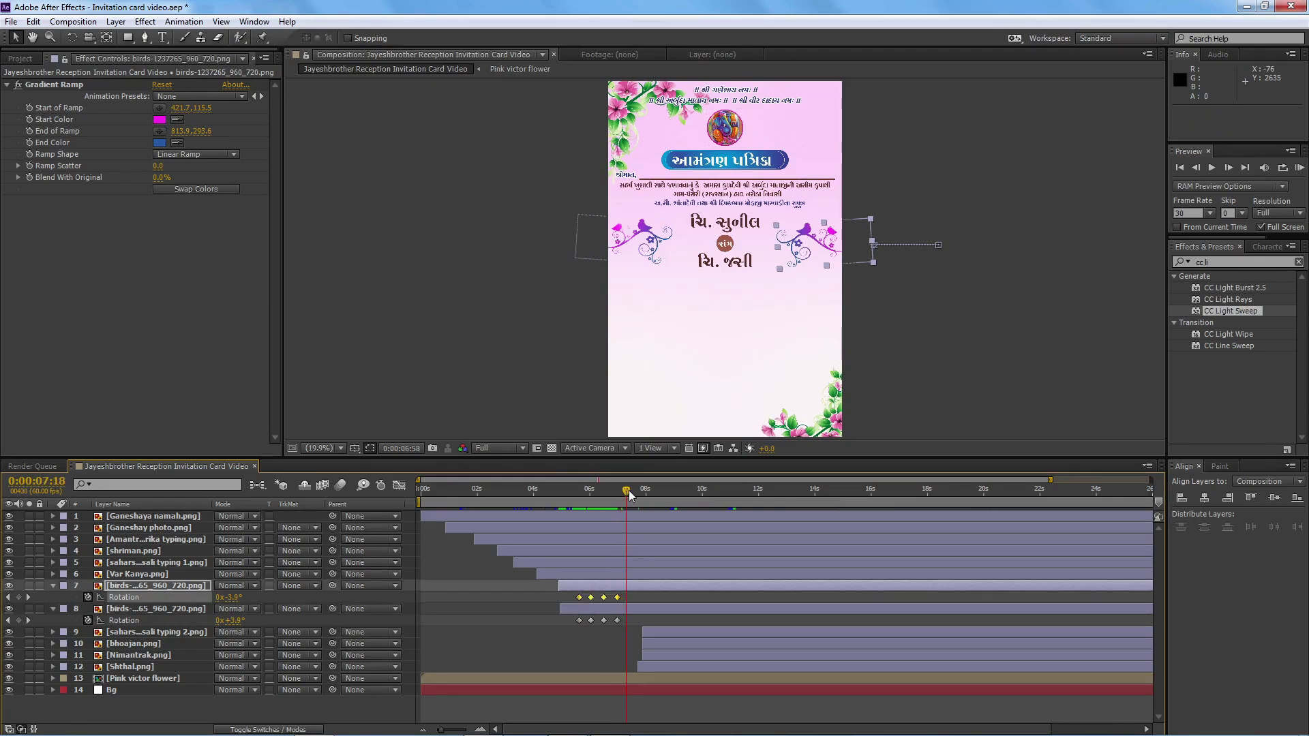
left_click(628, 491)
key("ctrl+c")
key("ctrl+v")
left_click_drag(639, 616, 563, 628)
key("ctrl+c")
key("ctrl+v")
left_click(616, 489)
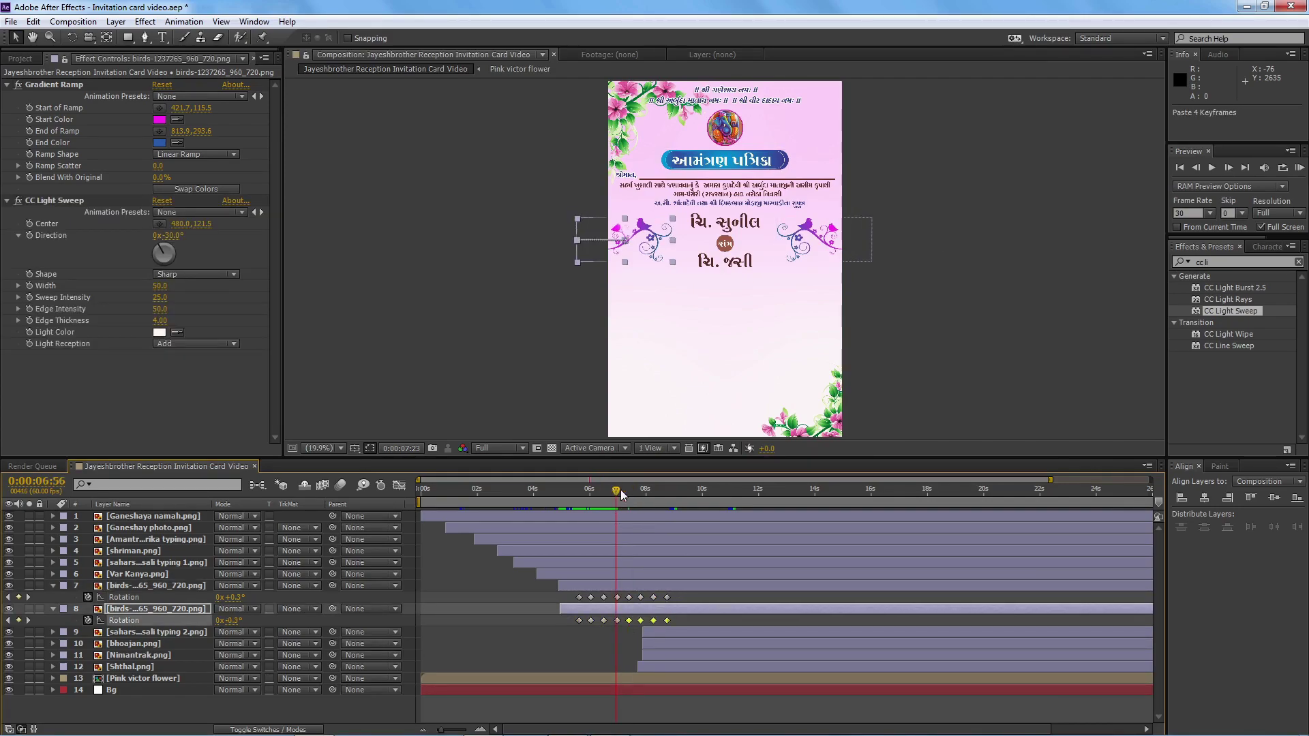
left_click(570, 497)
key("space")
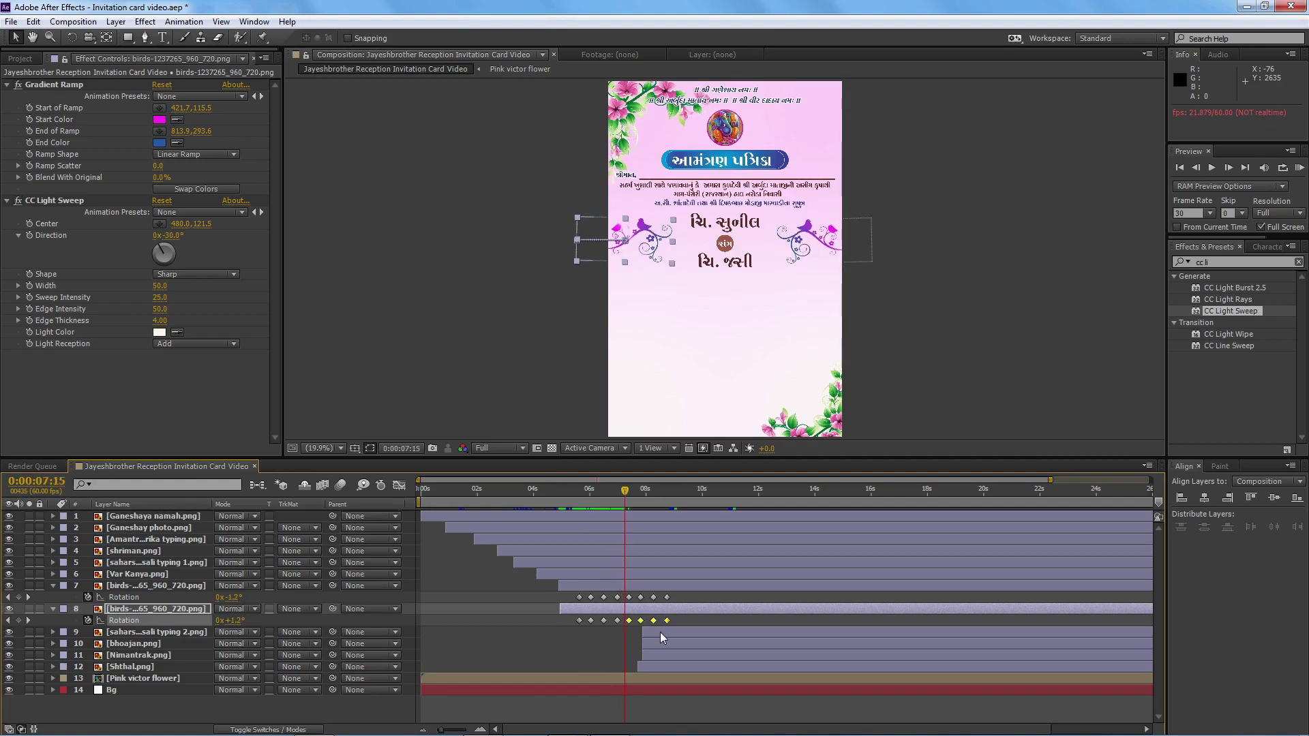
left_click_drag(660, 632, 651, 631)
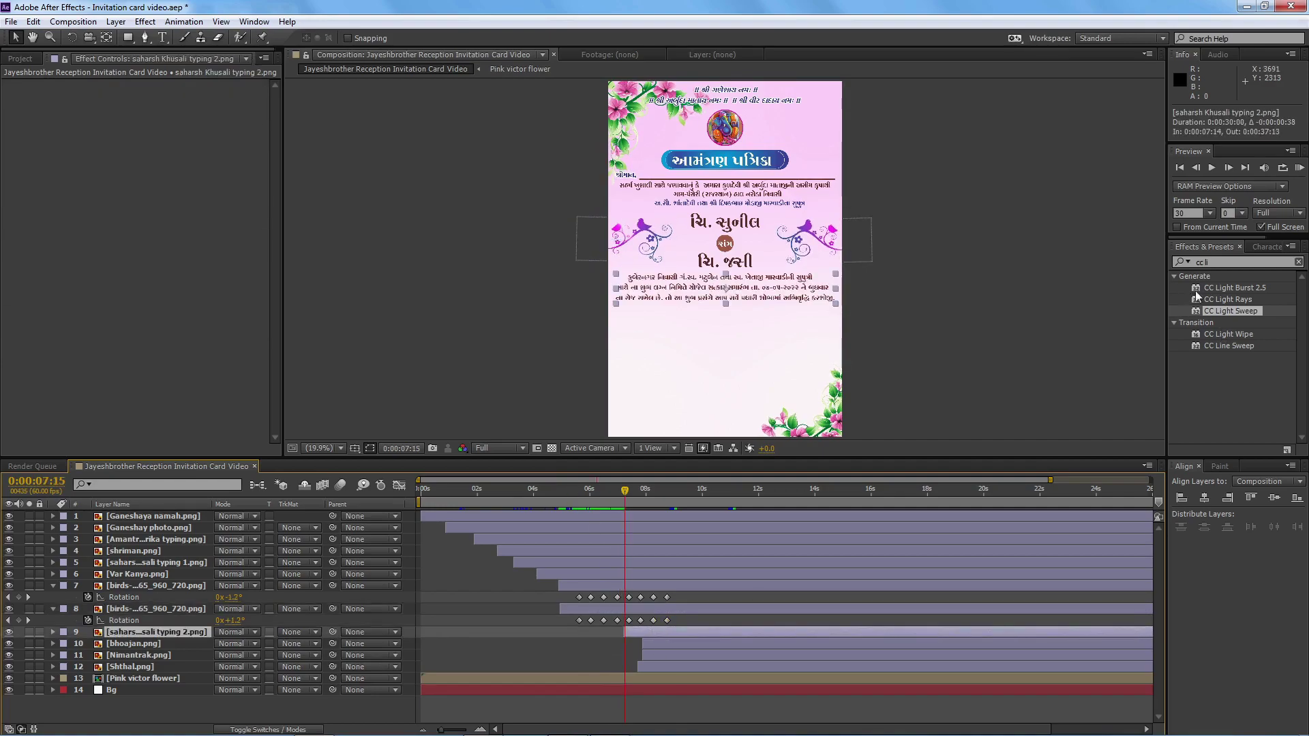
- Apply the Fade In+Out - frames preset to the paragraph and dinner sections, staggering later sections
double_click(1210, 262)
type("fad")
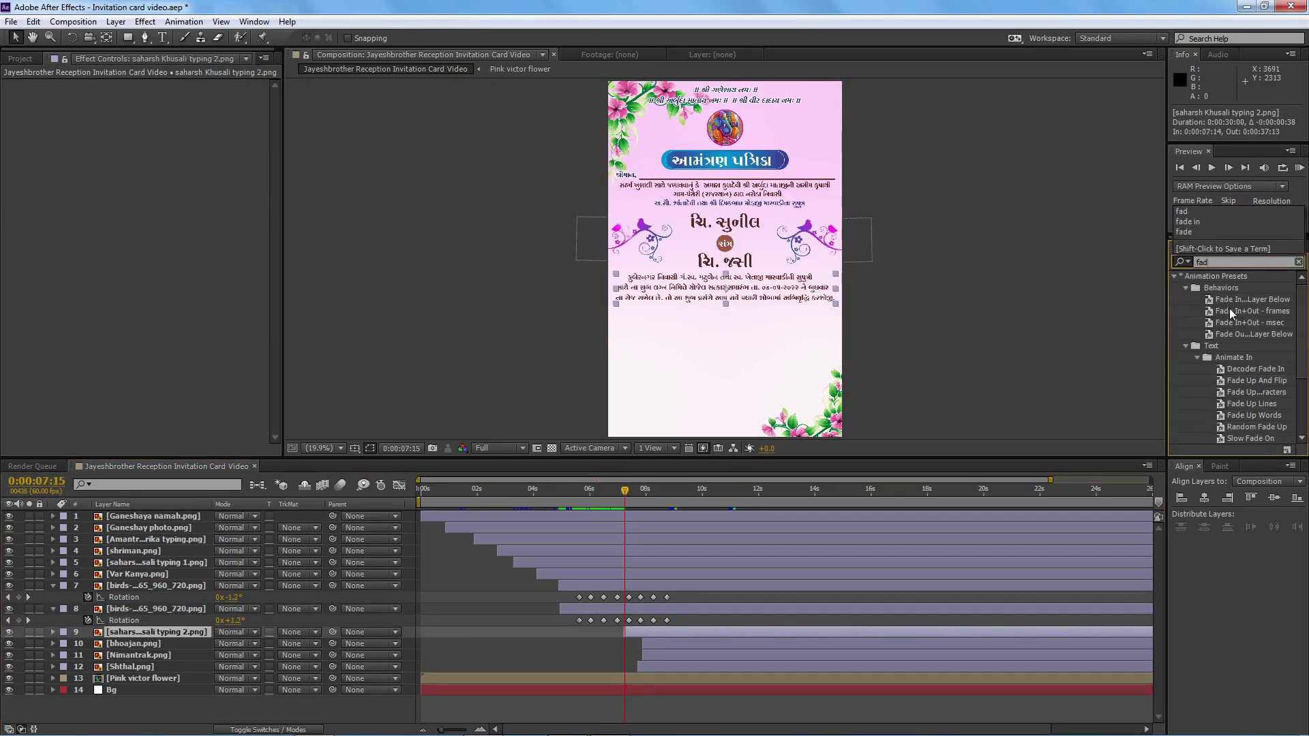
left_click_drag(1231, 314, 123, 146)
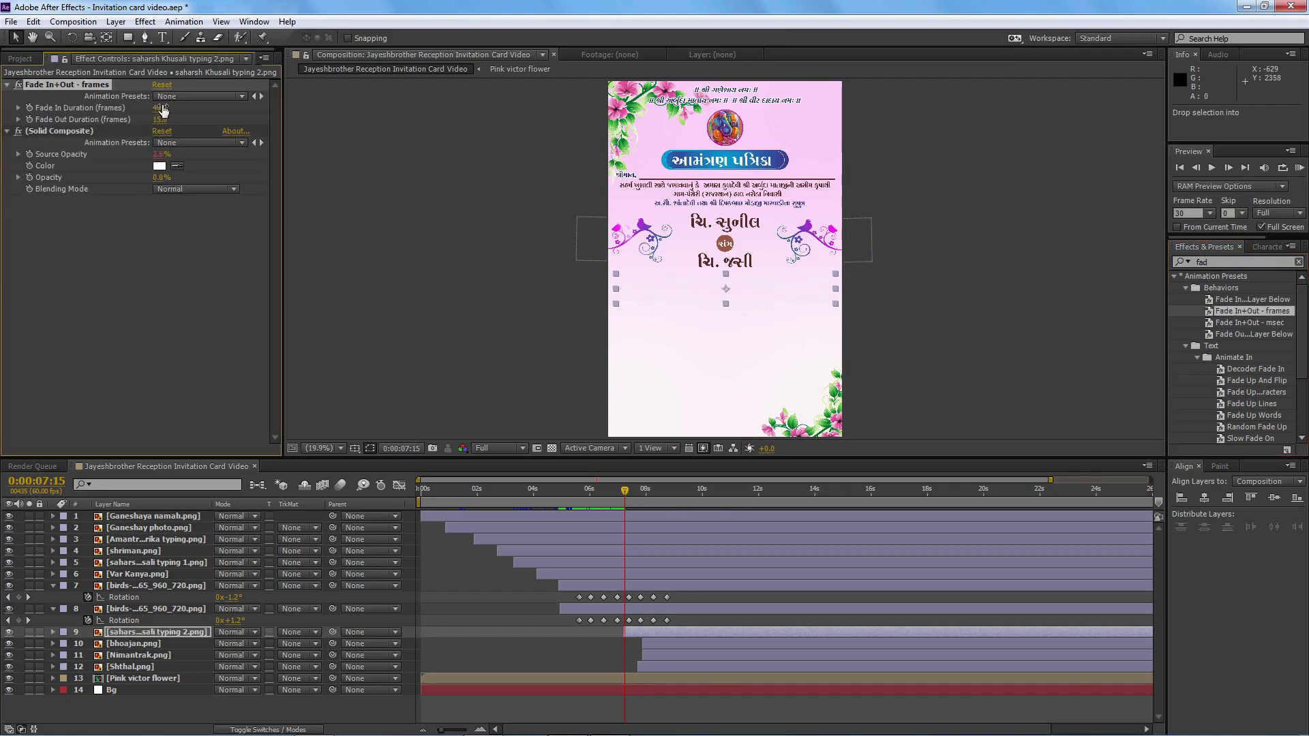
key("space")
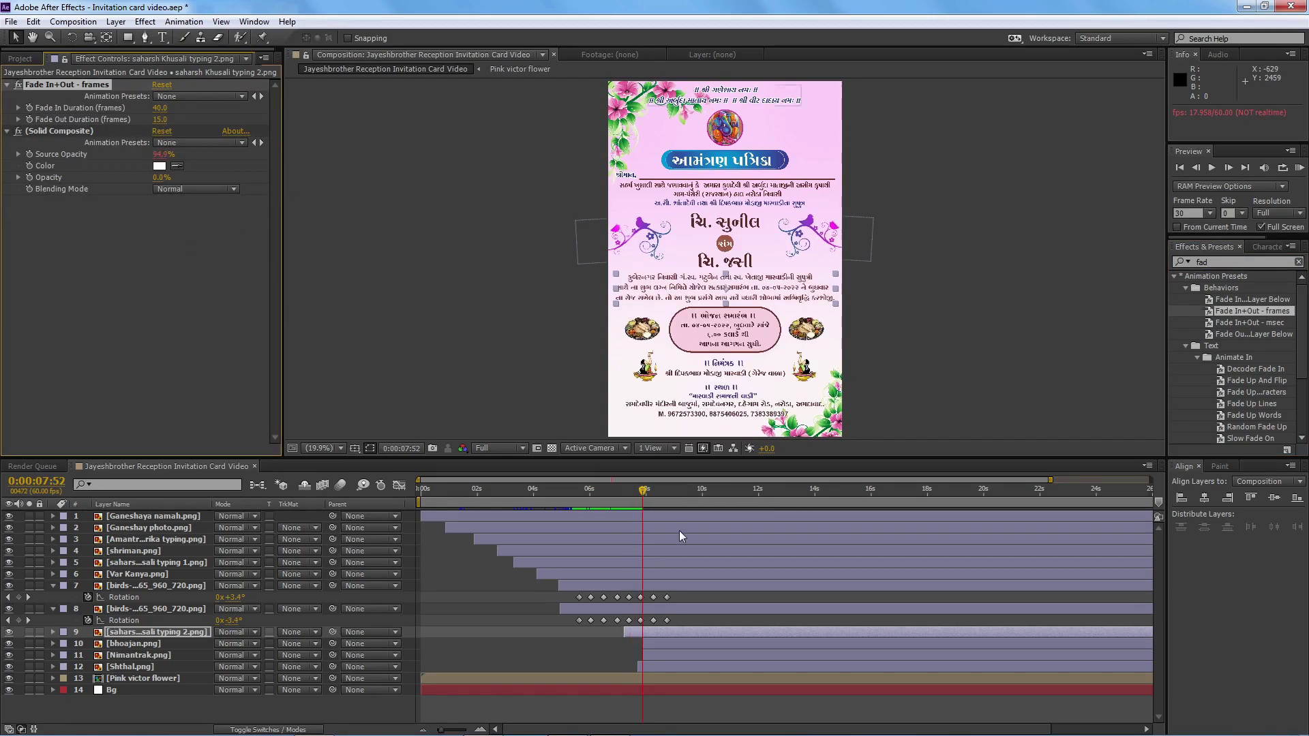
mouse_move(664, 666)
left_mouse_down()
mouse_move(701, 661)
mouse_move(695, 639)
mouse_move(655, 649)
left_mouse_up()
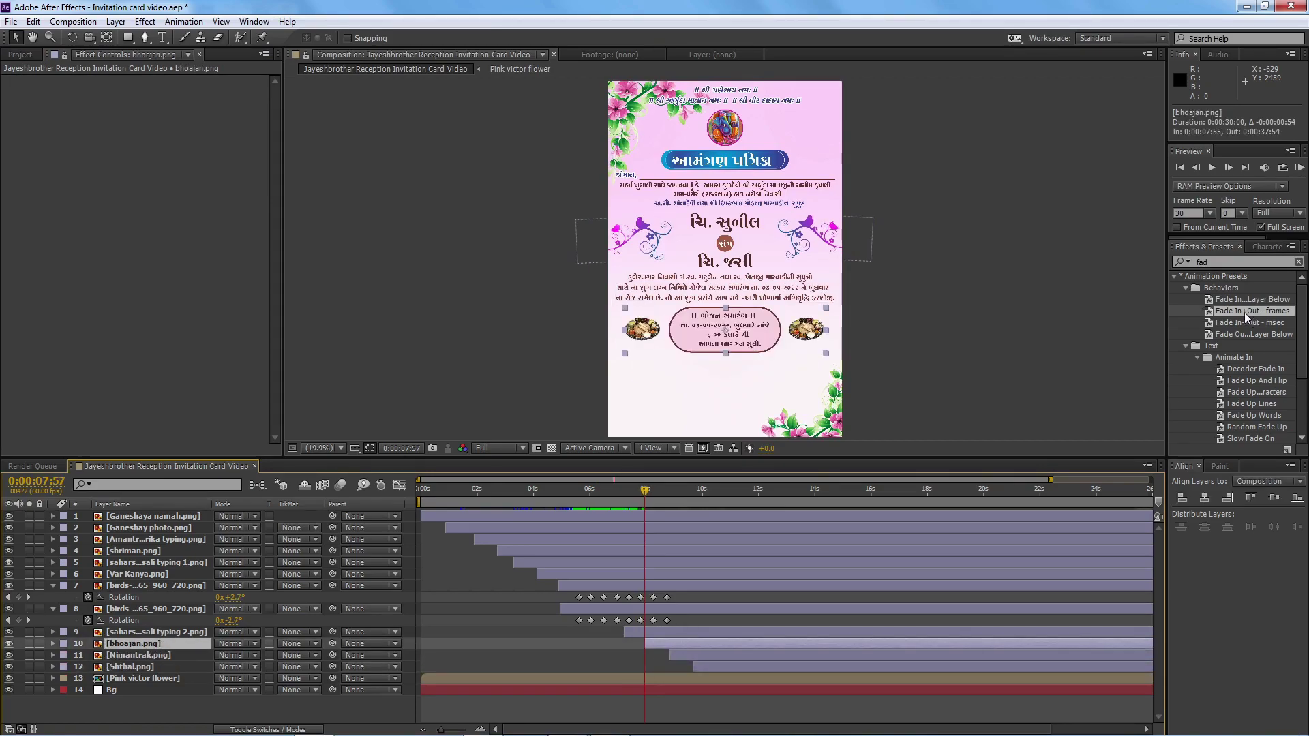
left_click_drag(1242, 318, 111, 141)
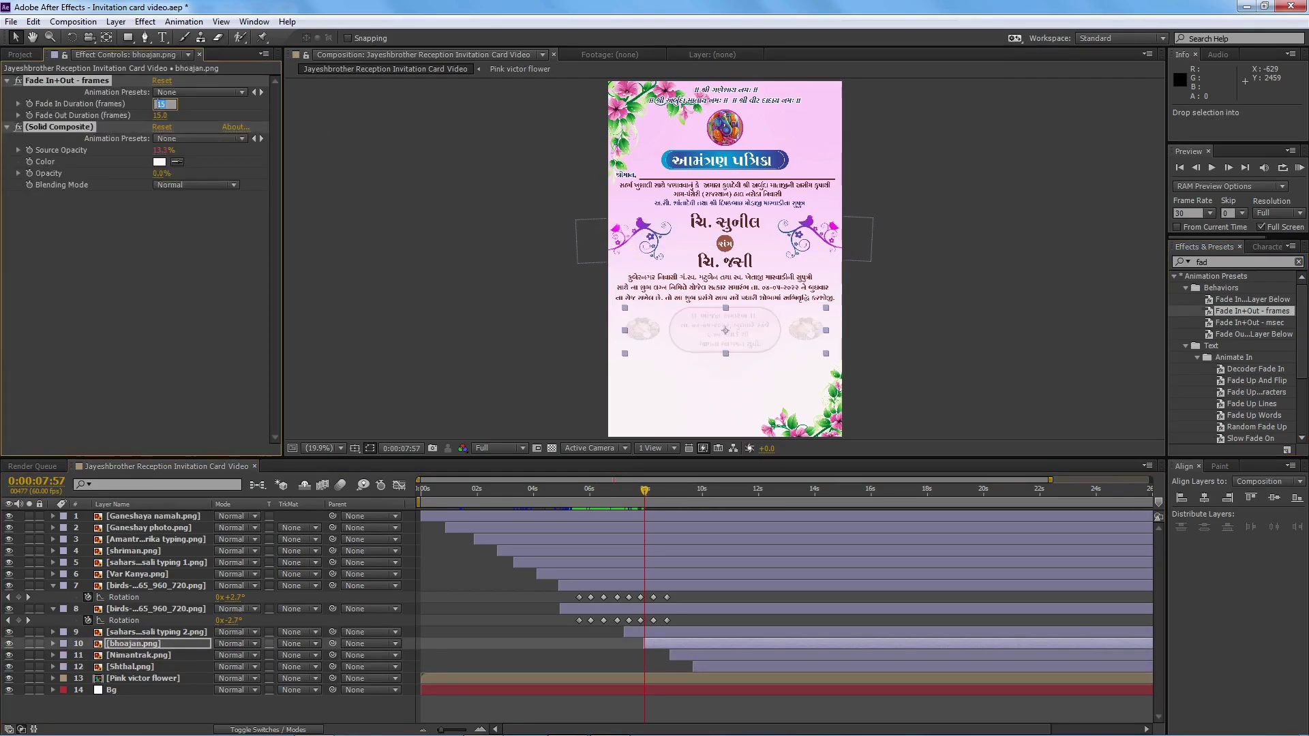
key("space")
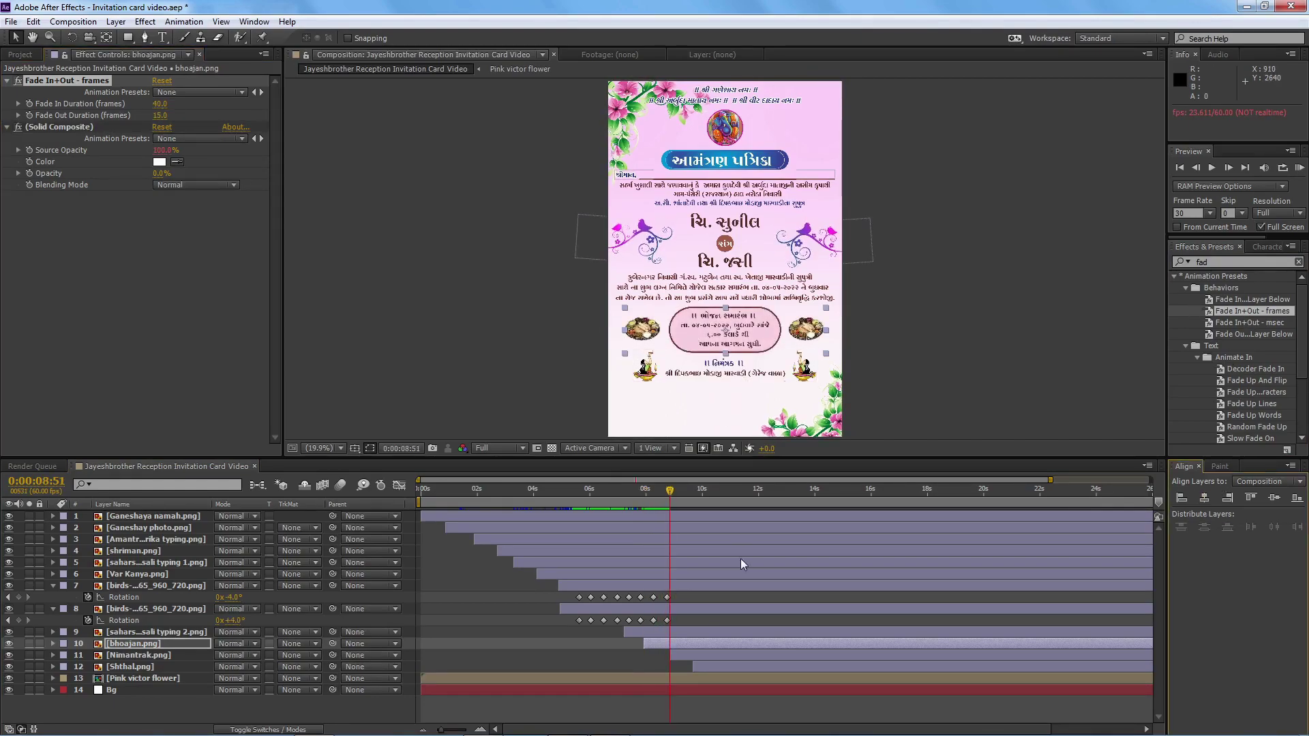
- Set a 40-frame Fade In Duration on the host and venue sections and preview them
left_click_drag(632, 486, 640, 484)
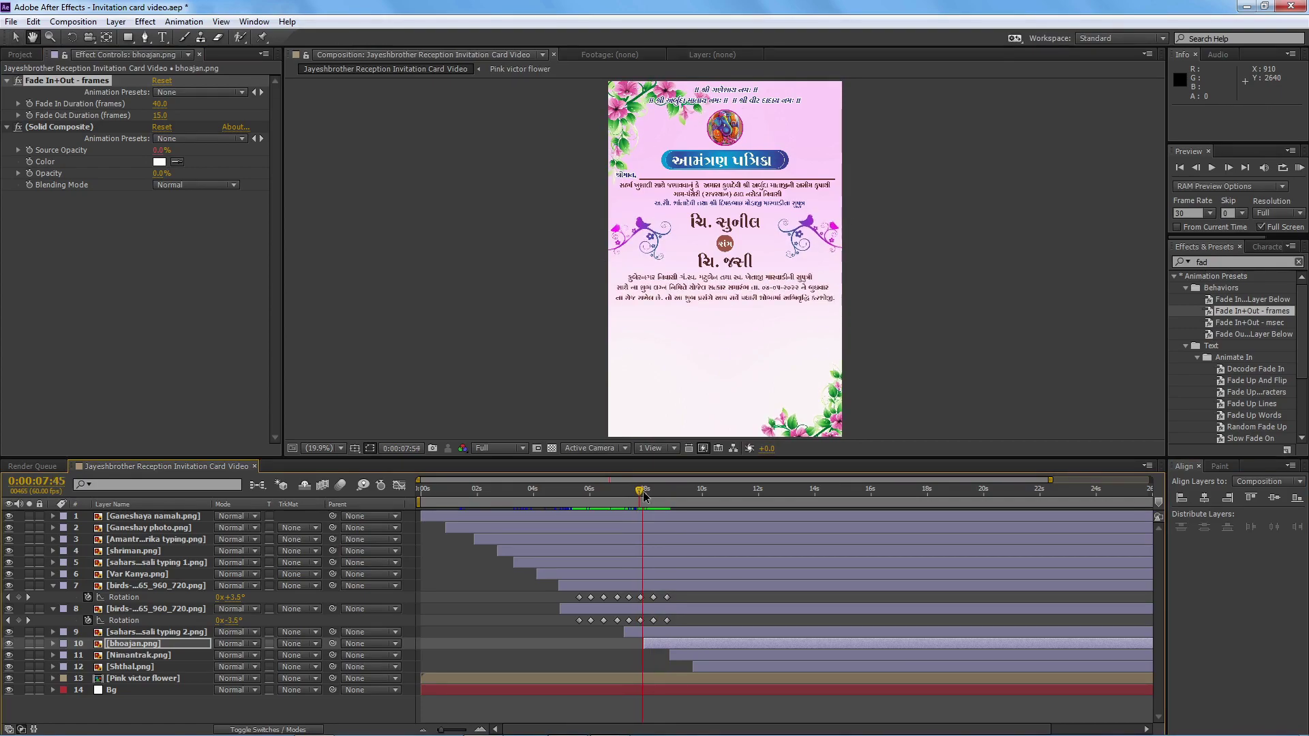
key("k")
key("k")
key("k")
left_click(689, 652)
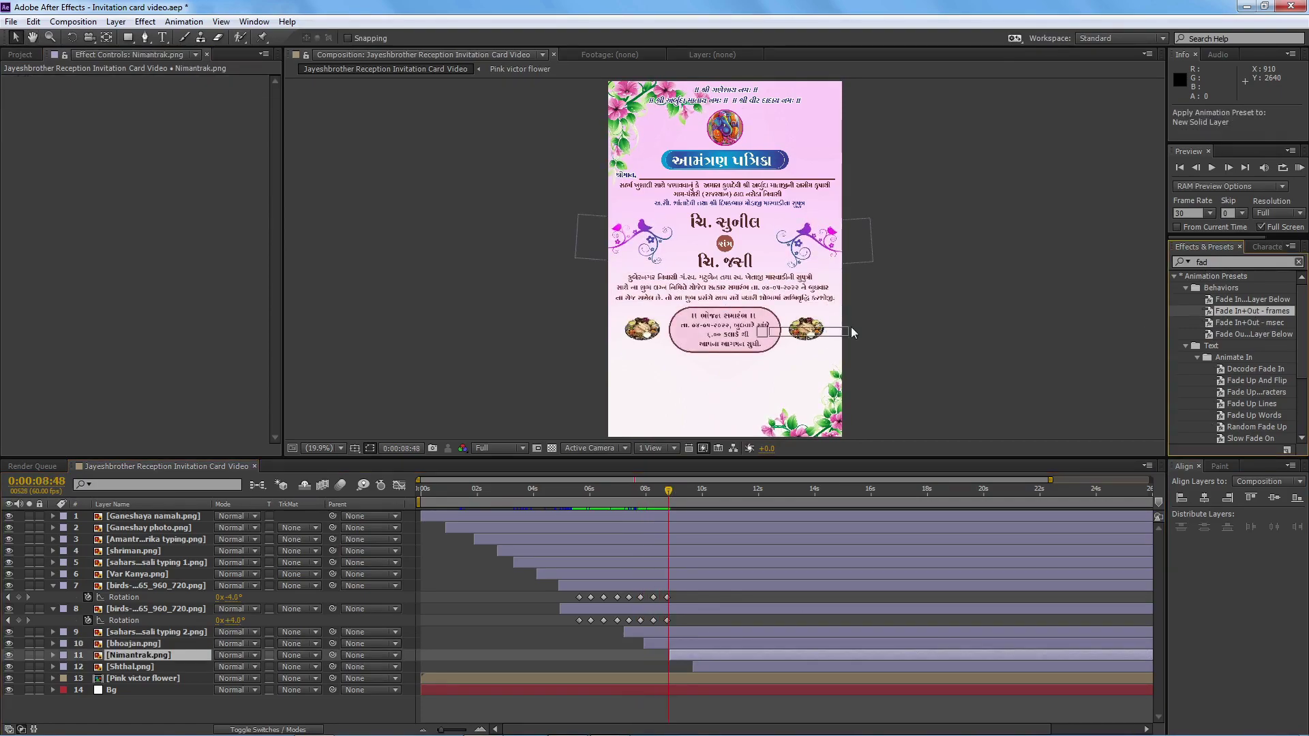
left_click(161, 104)
type("40")
key("Return")
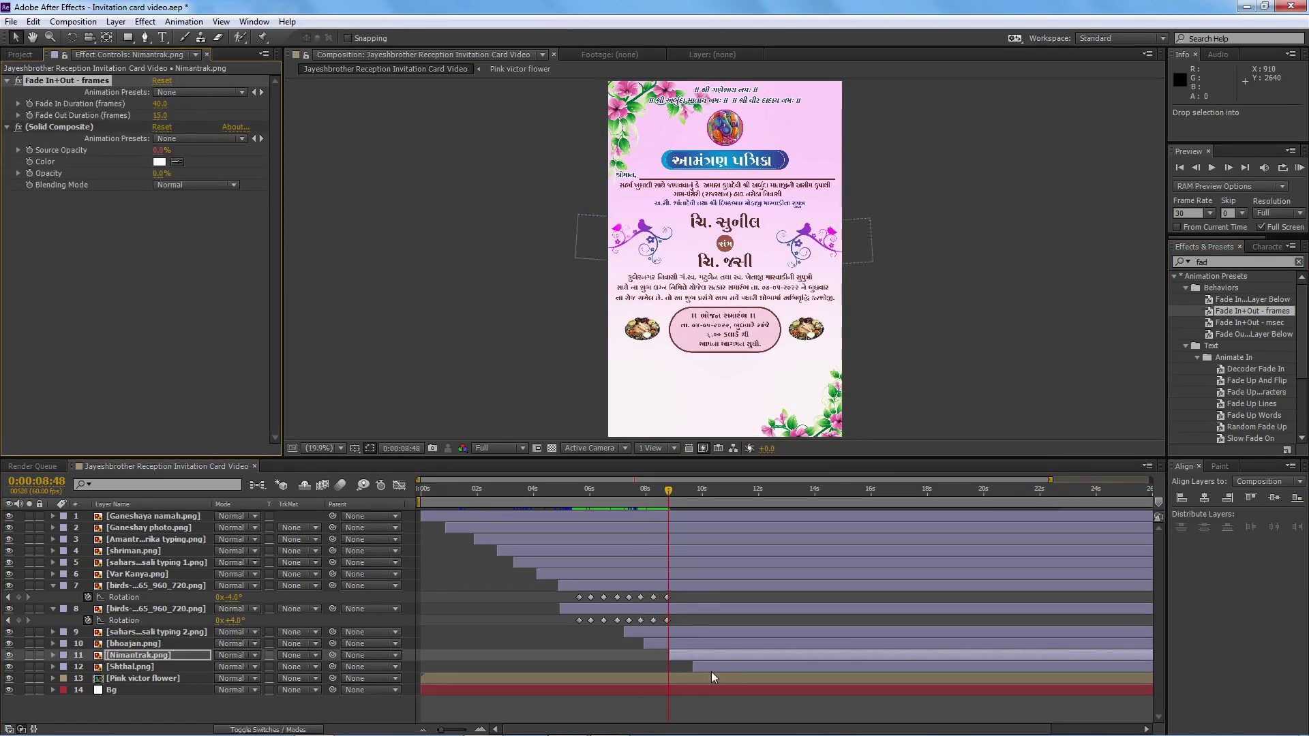
key("space")
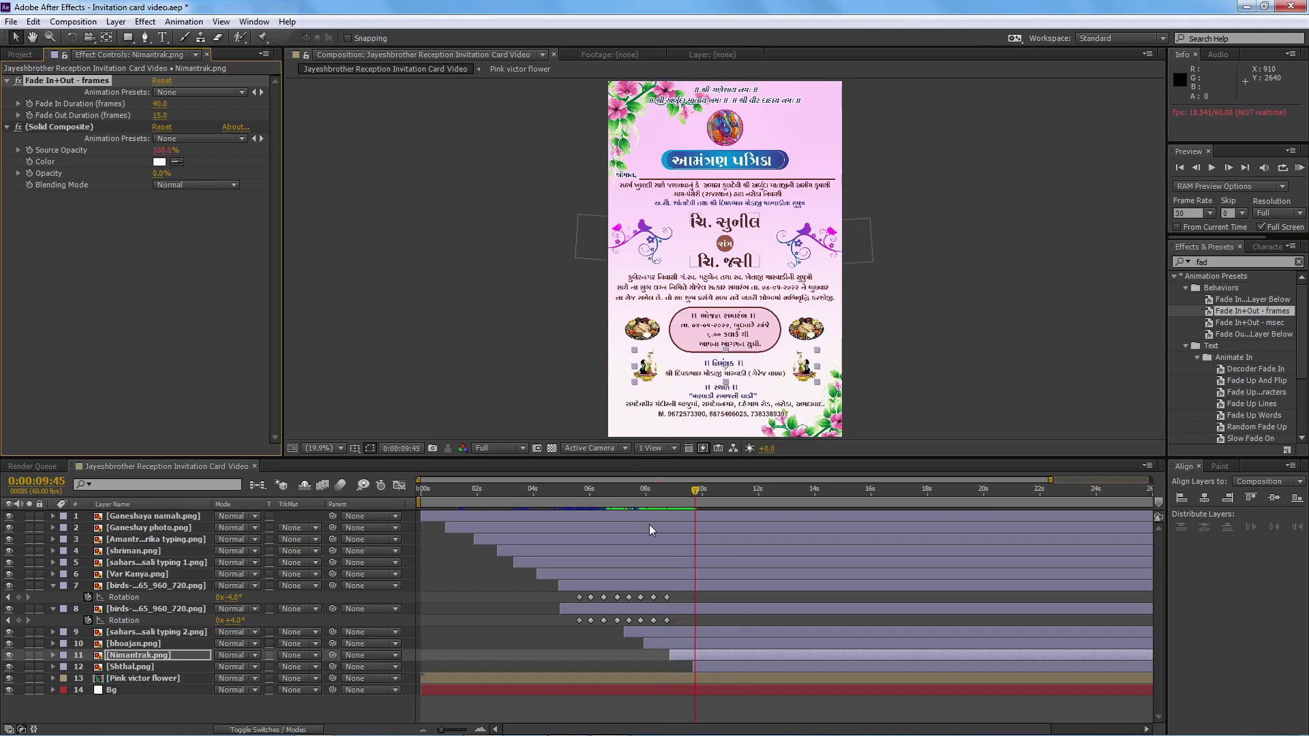
left_click(130, 667)
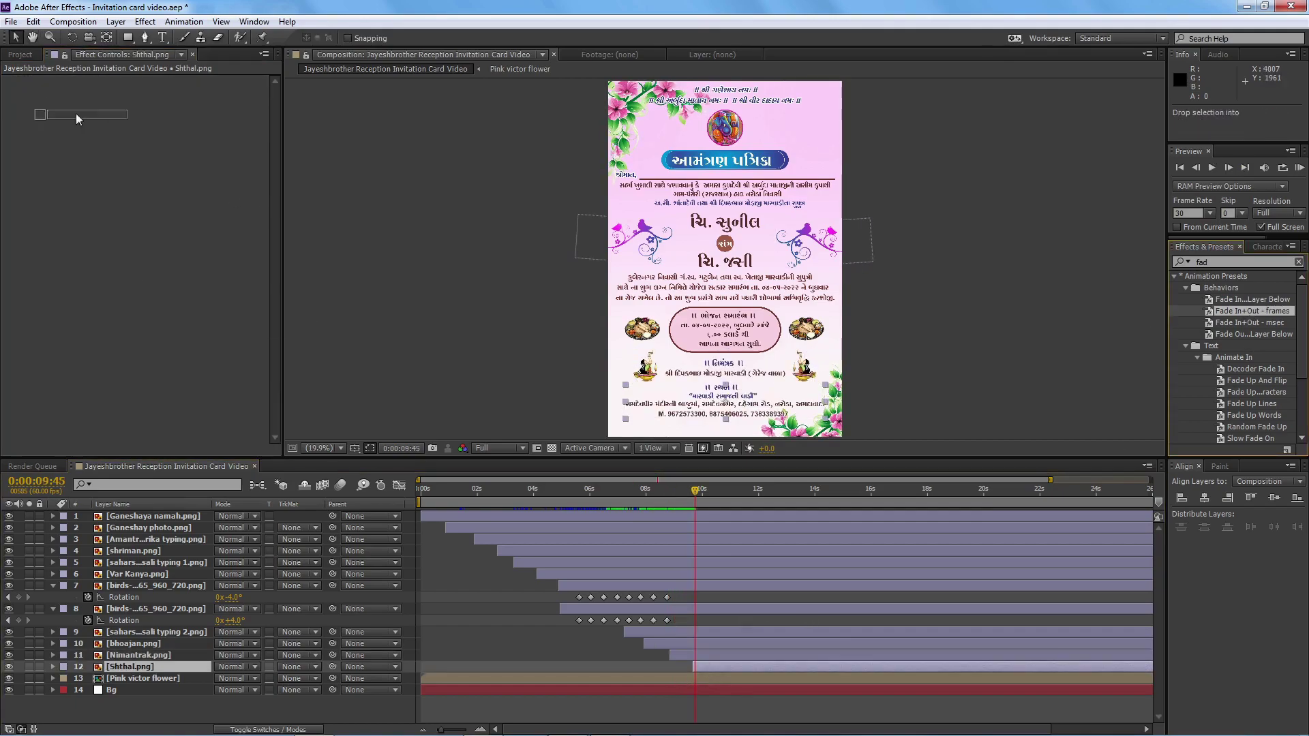
left_click(164, 104)
type("40")
key("Return")
key("space")
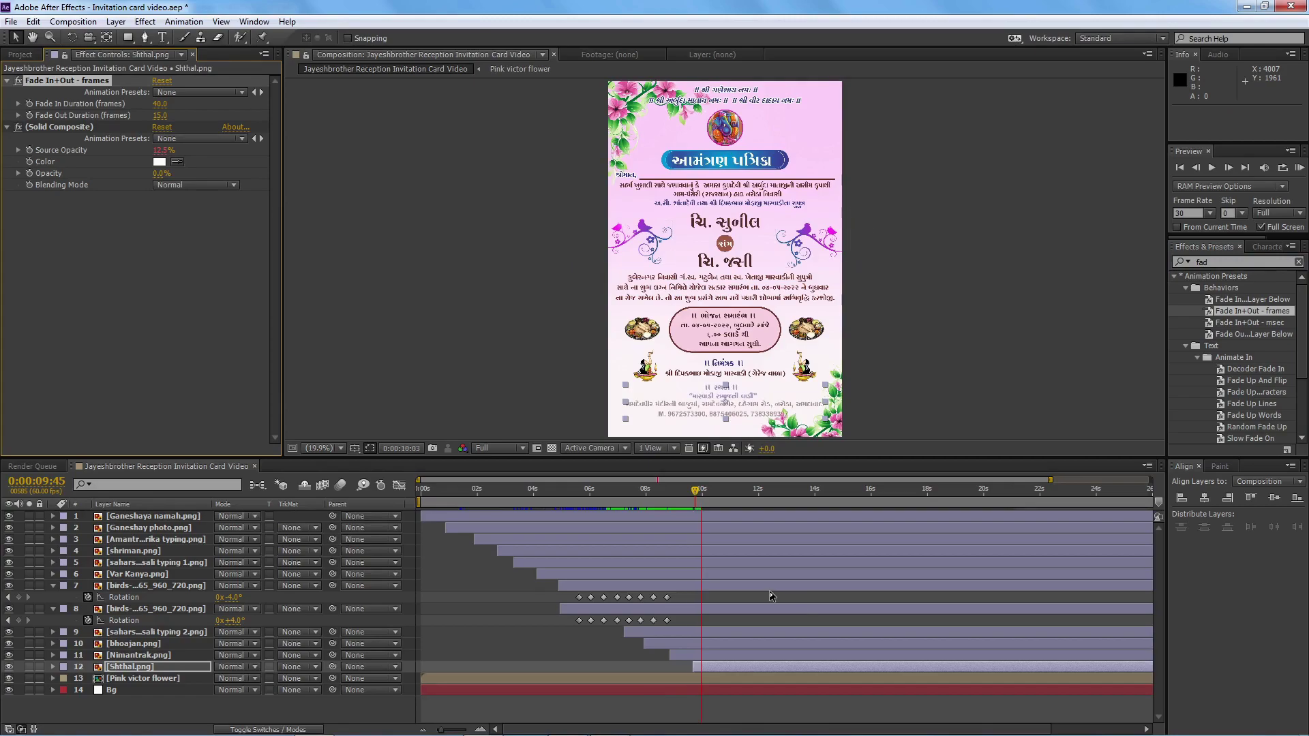
- Apply CC Light Sweep to the Nimantrak.png host section layer
left_click(721, 655)
type("cc li")
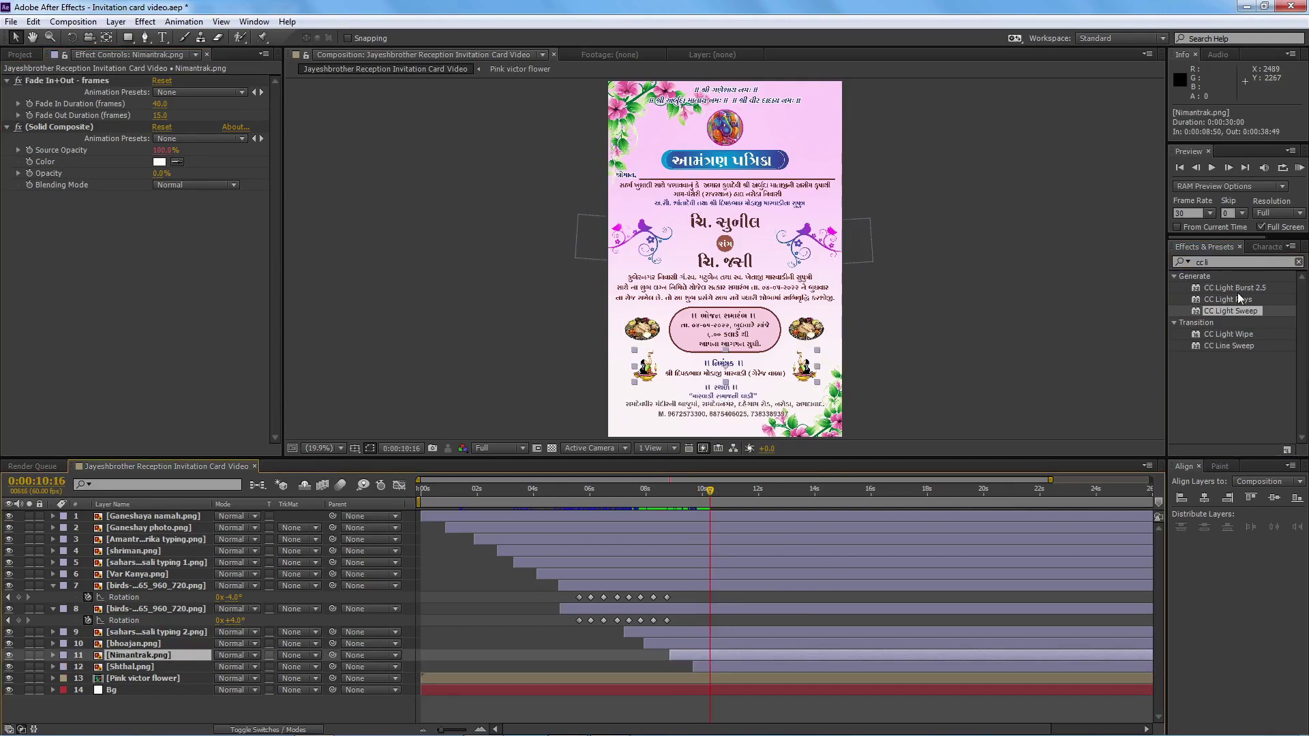
mouse_move(1230, 311)
left_mouse_down()
mouse_move(1160, 321)
mouse_move(137, 192)
left_mouse_up()
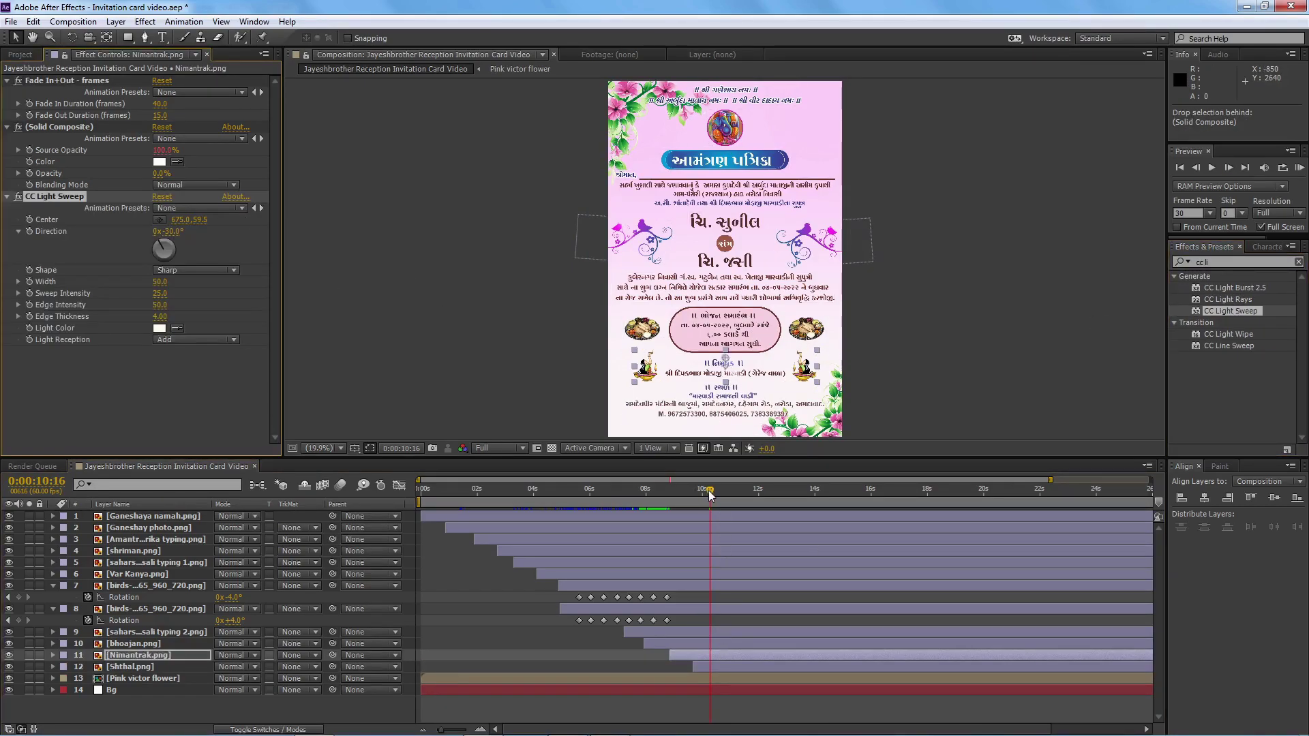
left_click_drag(708, 490, 683, 493)
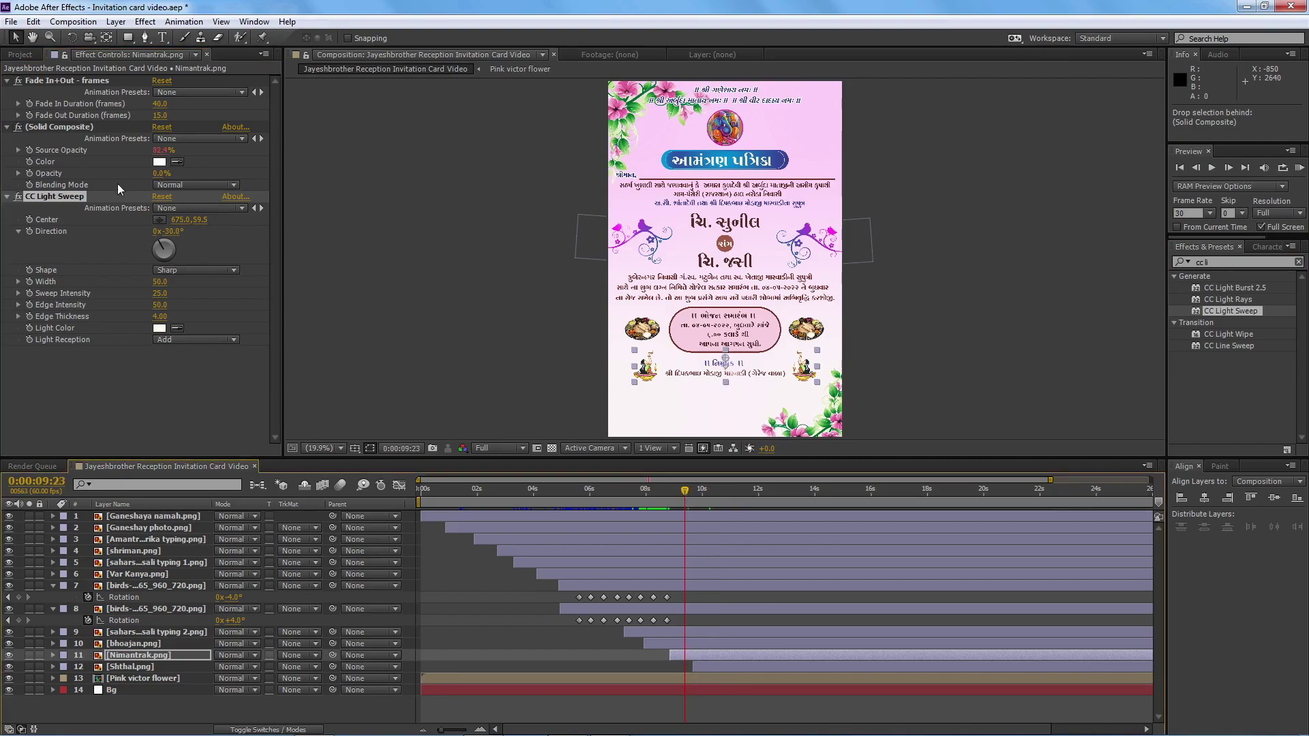
- Keyframe the sweep Center from -139.7,145 at 9:23 to 1454.5,109.8 at 9:40
left_click_drag(725, 358, 614, 369)
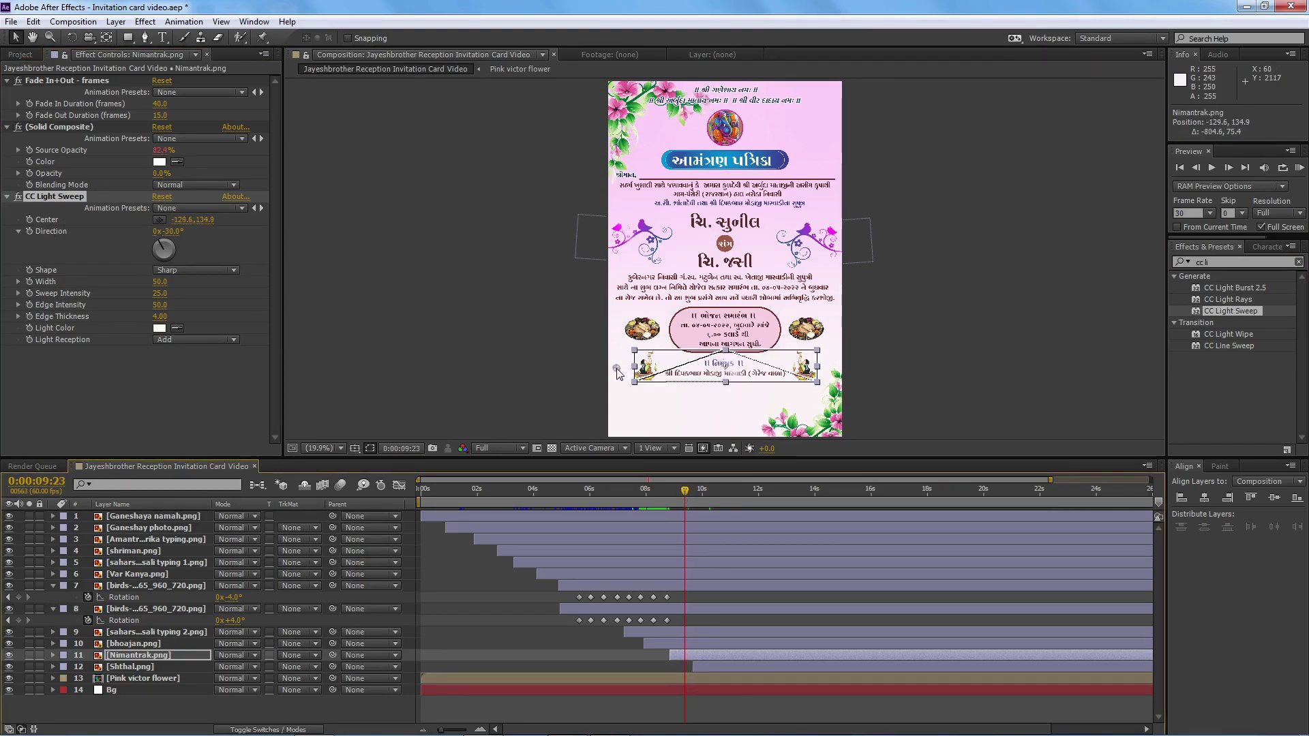
left_click(29, 220)
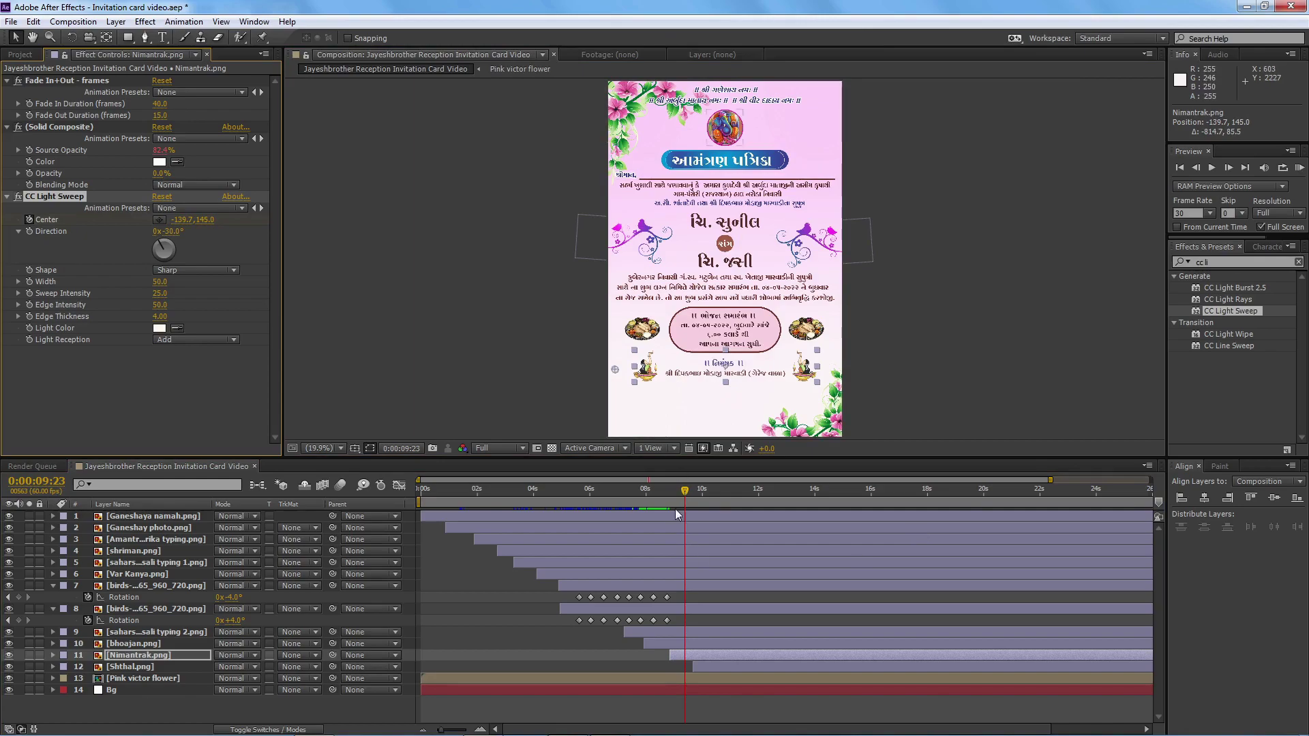
left_click_drag(685, 493, 692, 493)
left_click_drag(615, 369, 833, 372)
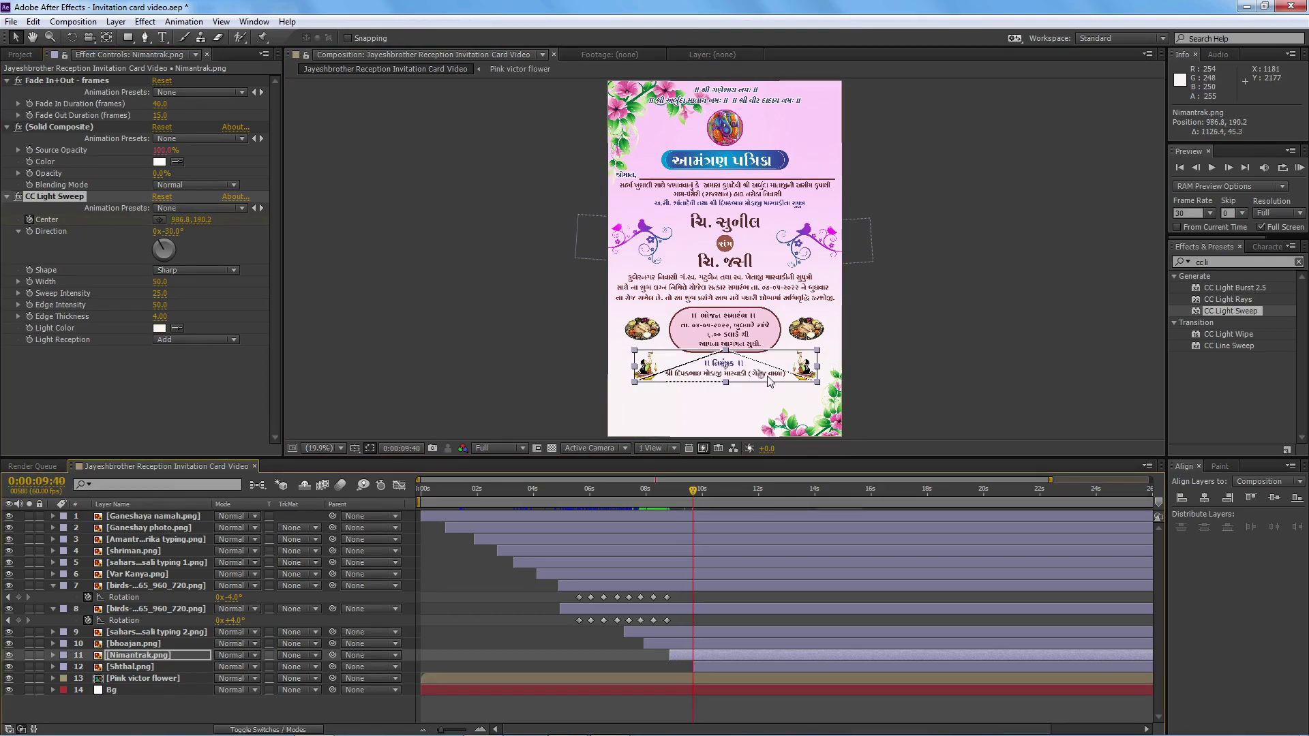
- Set the light sweep Shape to Smooth and preview it in an enlarged viewer
left_click(195, 270)
left_click(202, 301)
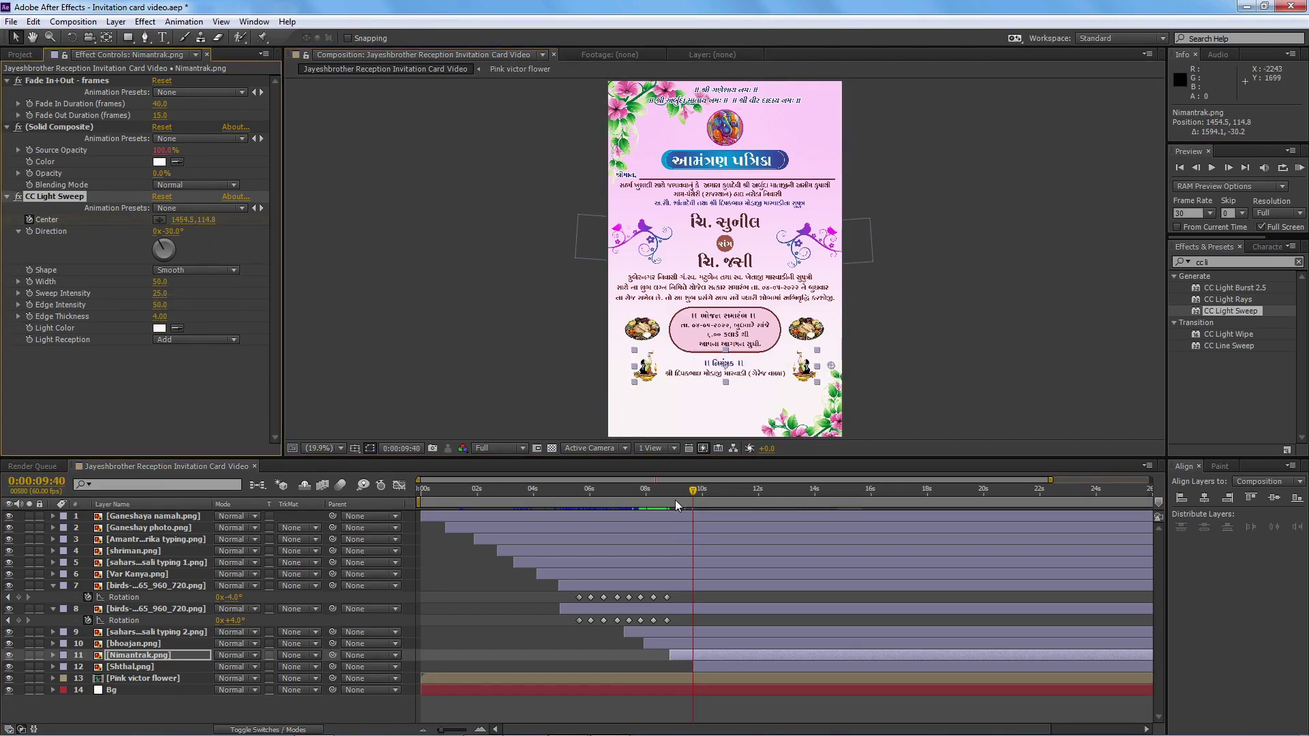
left_click(688, 491)
key("space")
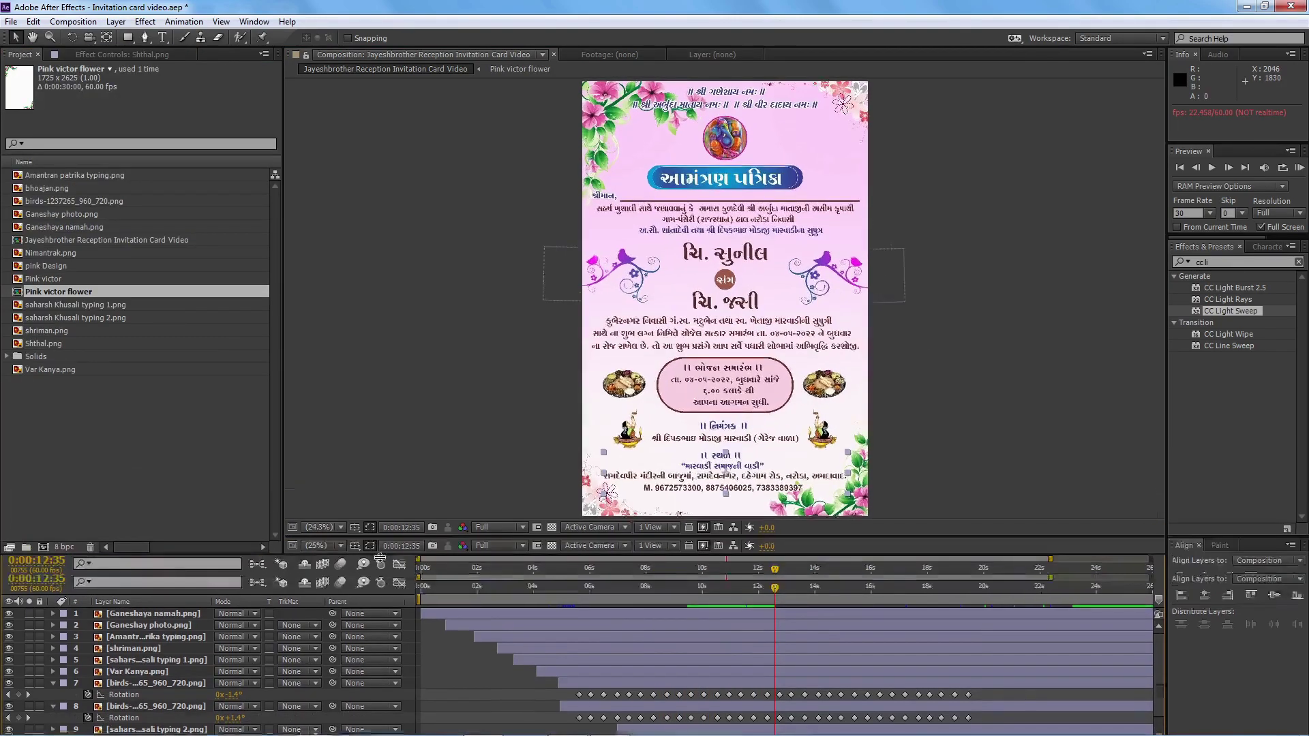
left_click_drag(380, 556, 355, 675)
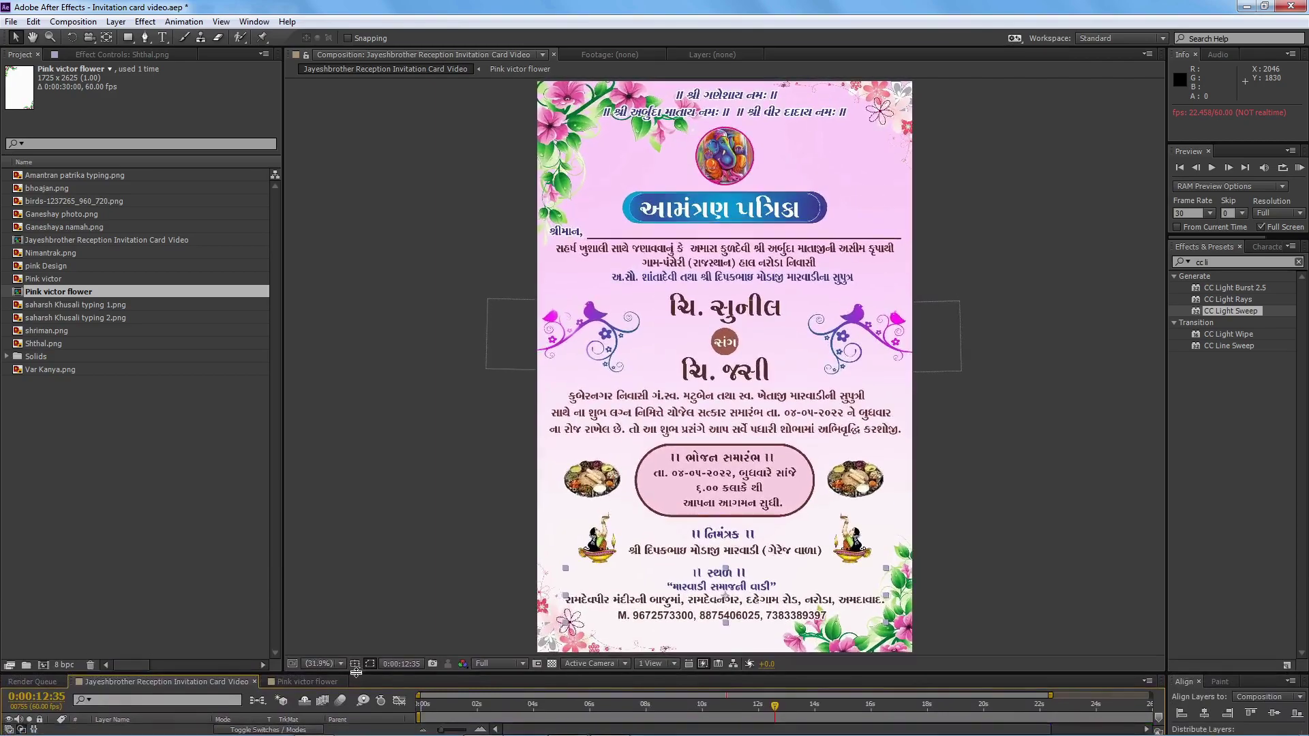
- Save Invitation card video.aep and play the full composition from 0:00
key("ctrl+s")
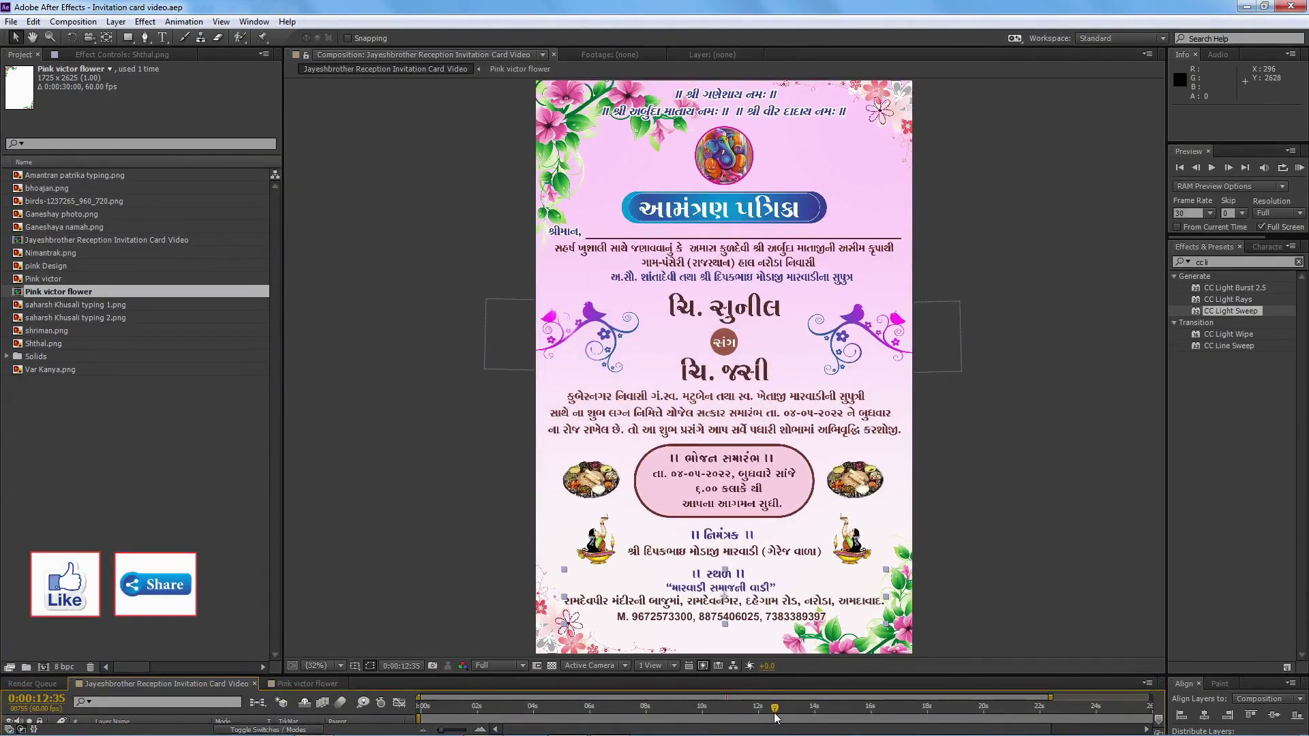
key("Home")
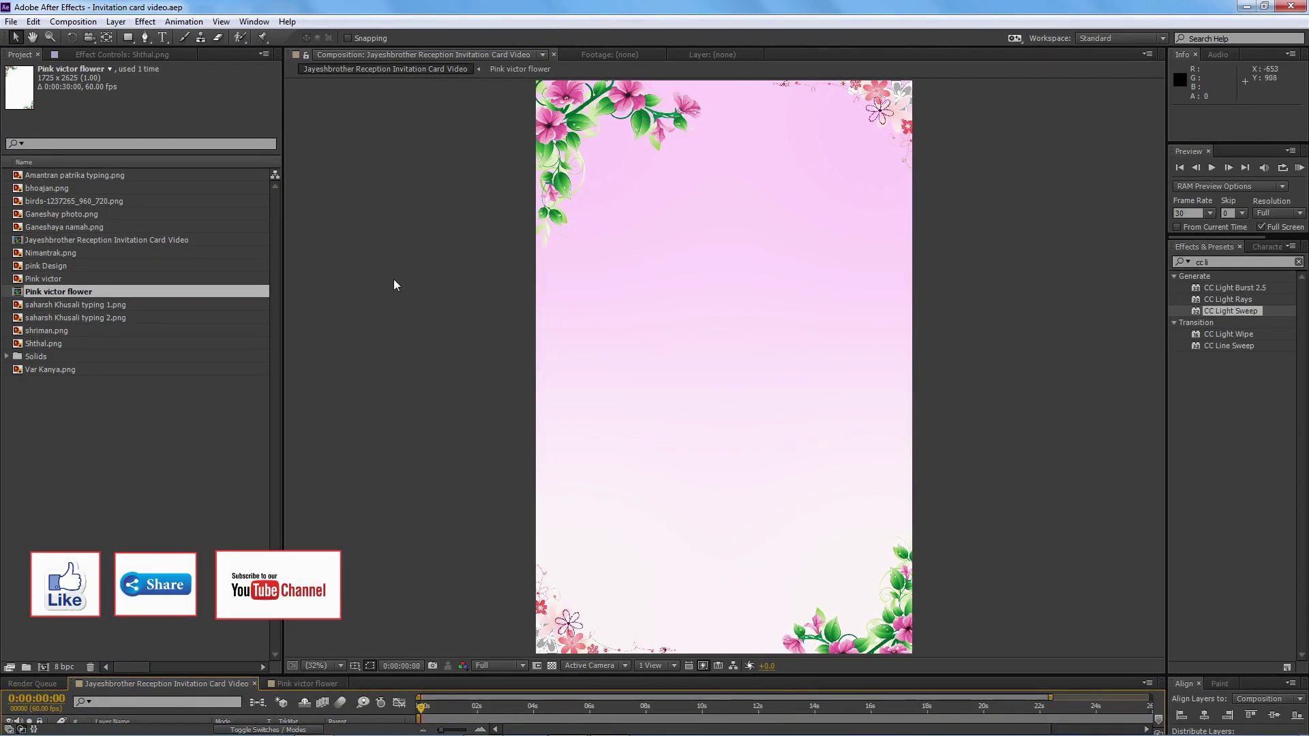
key("space")
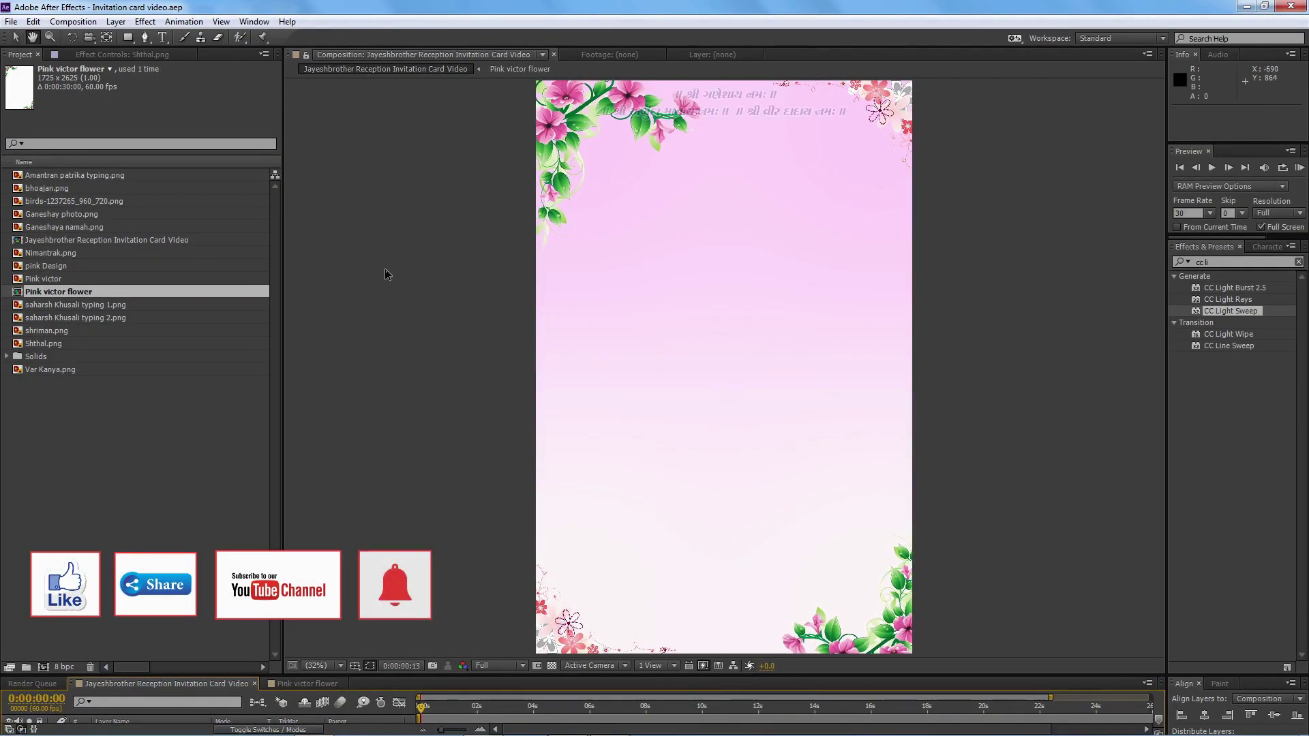